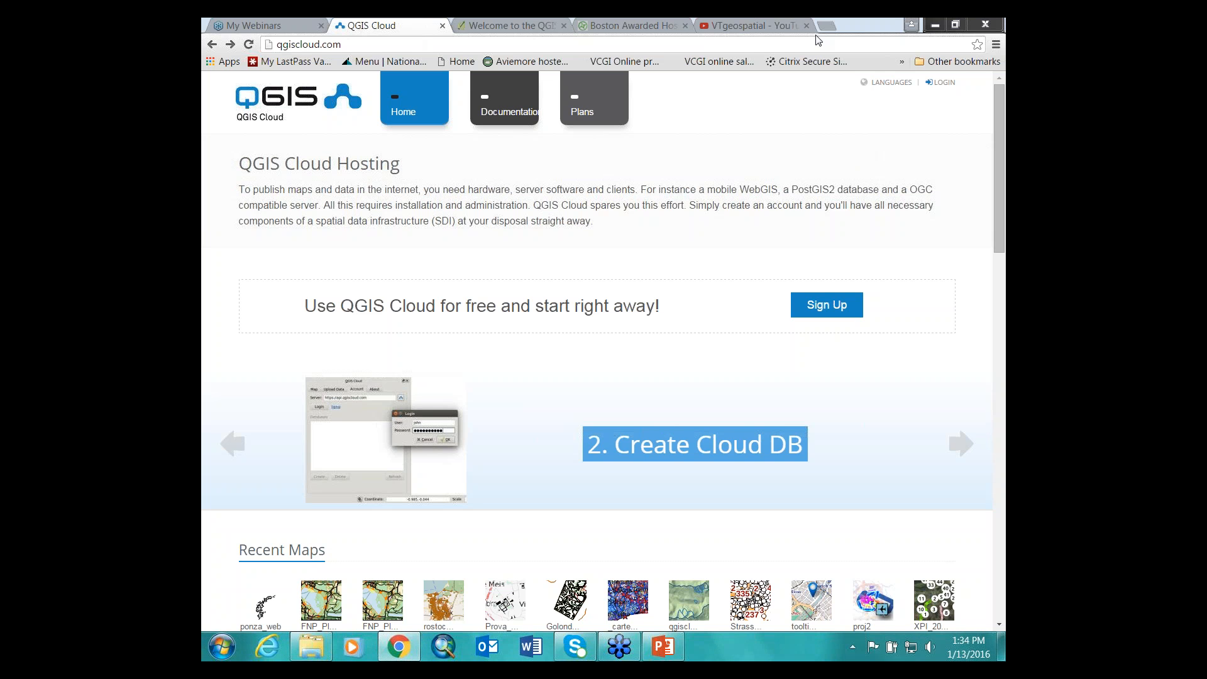
Scroll through the VTgeospatial channel's webinar feed, then switch to the QGIS homepage at qgis.org.
left_click(734, 29)
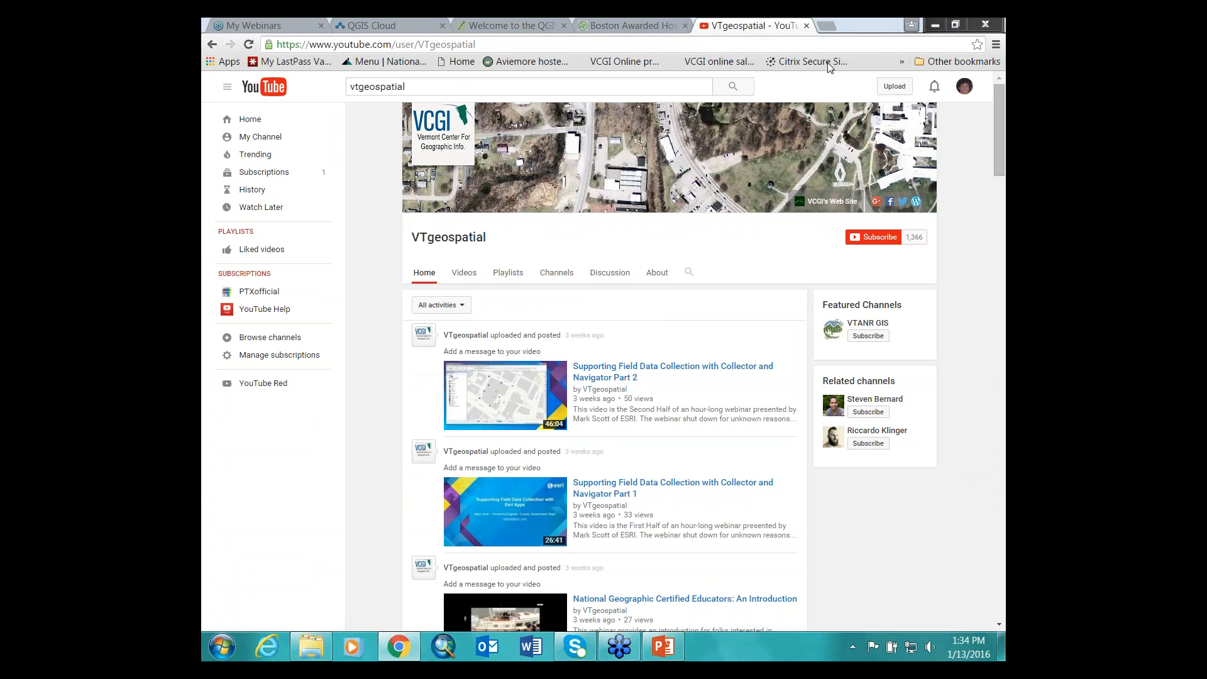
left_click(1000, 625)
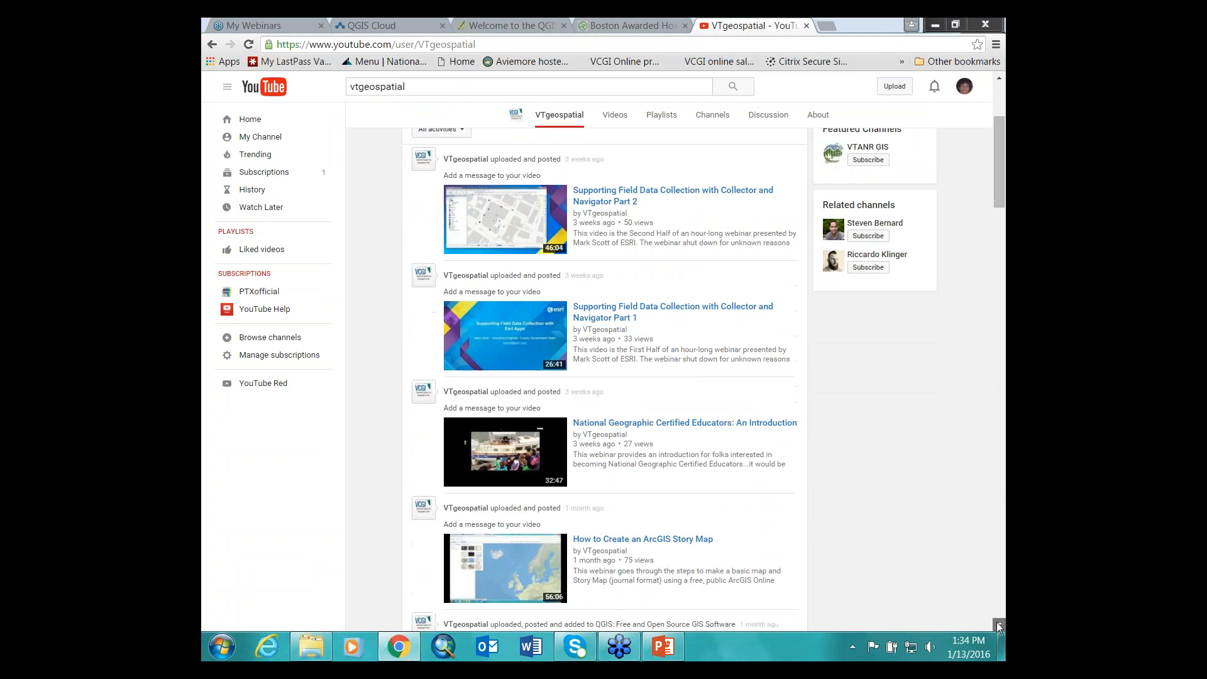
left_click(1000, 627)
left_click(999, 626)
left_click(999, 627)
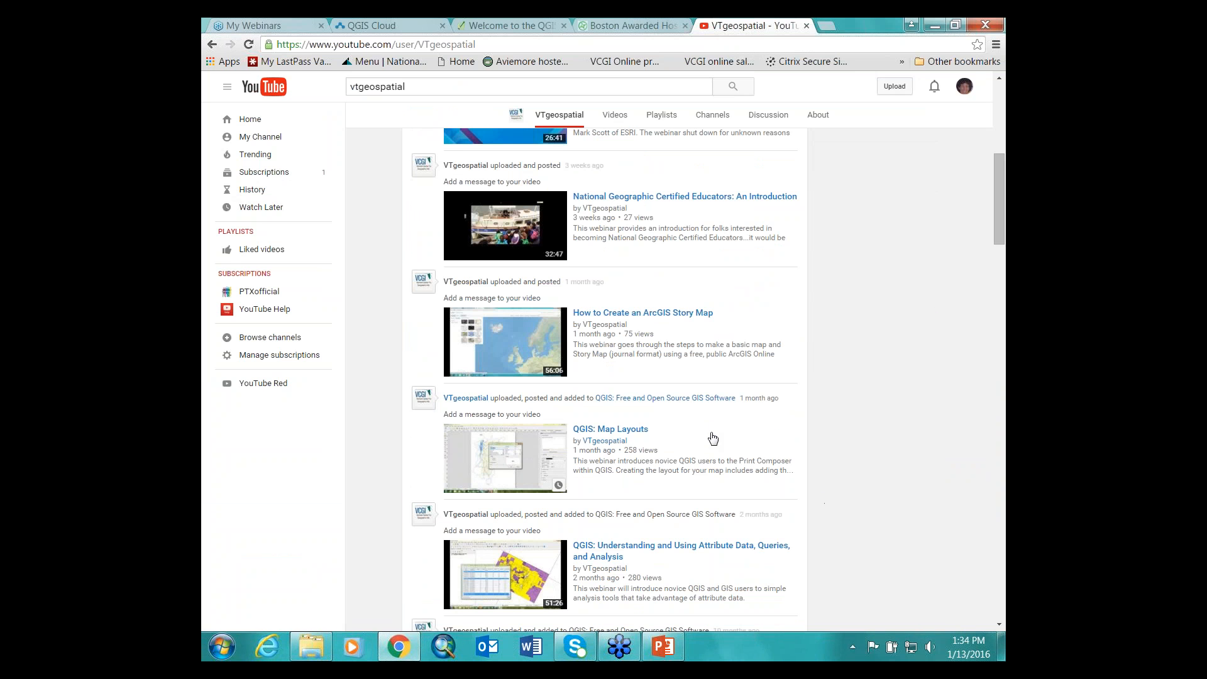
left_click(1000, 626)
left_click(1000, 627)
left_click(999, 626)
left_click(1000, 627)
left_click(999, 627)
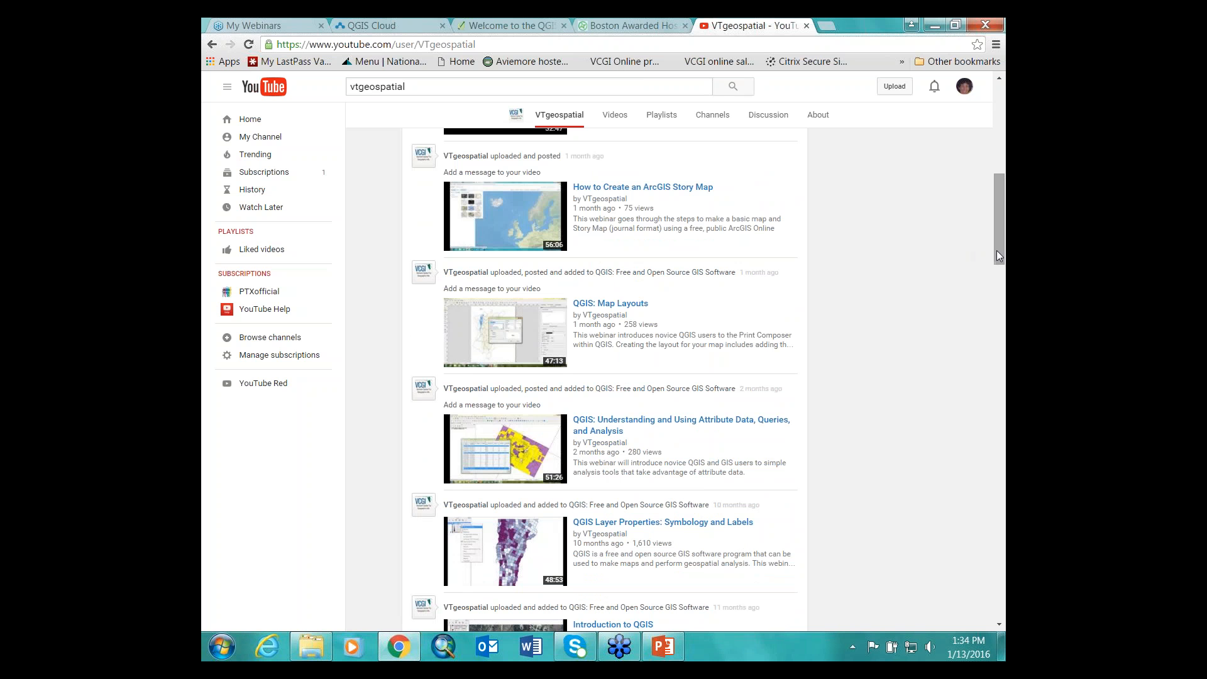
left_click_drag(998, 254, 998, 174)
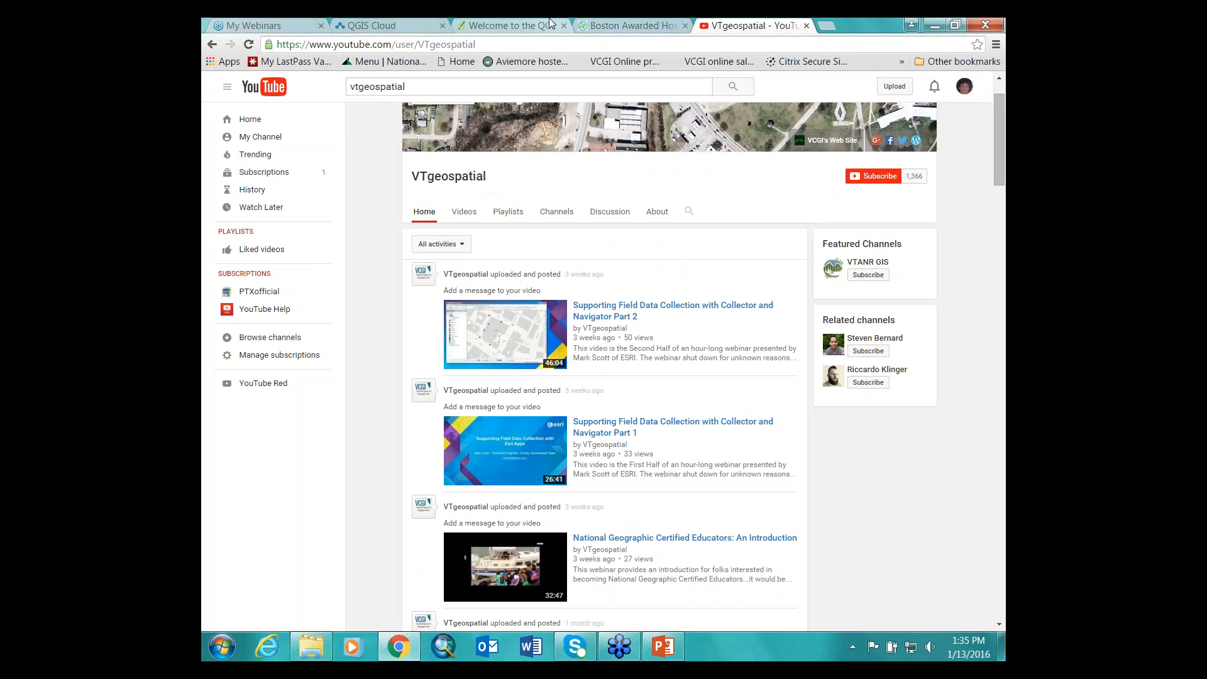
left_click(510, 30)
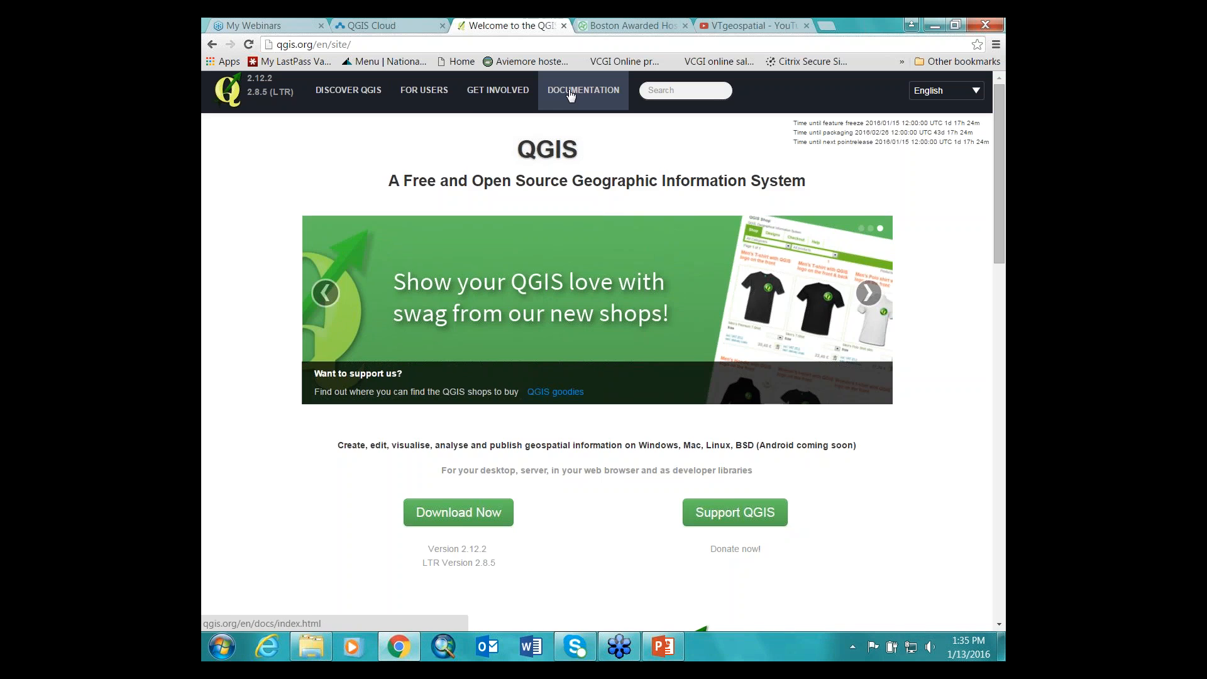
View the QGIS Documentation page, then switch to the OSGeo Boston FOSS4G 2017 announcement.
left_click(571, 95)
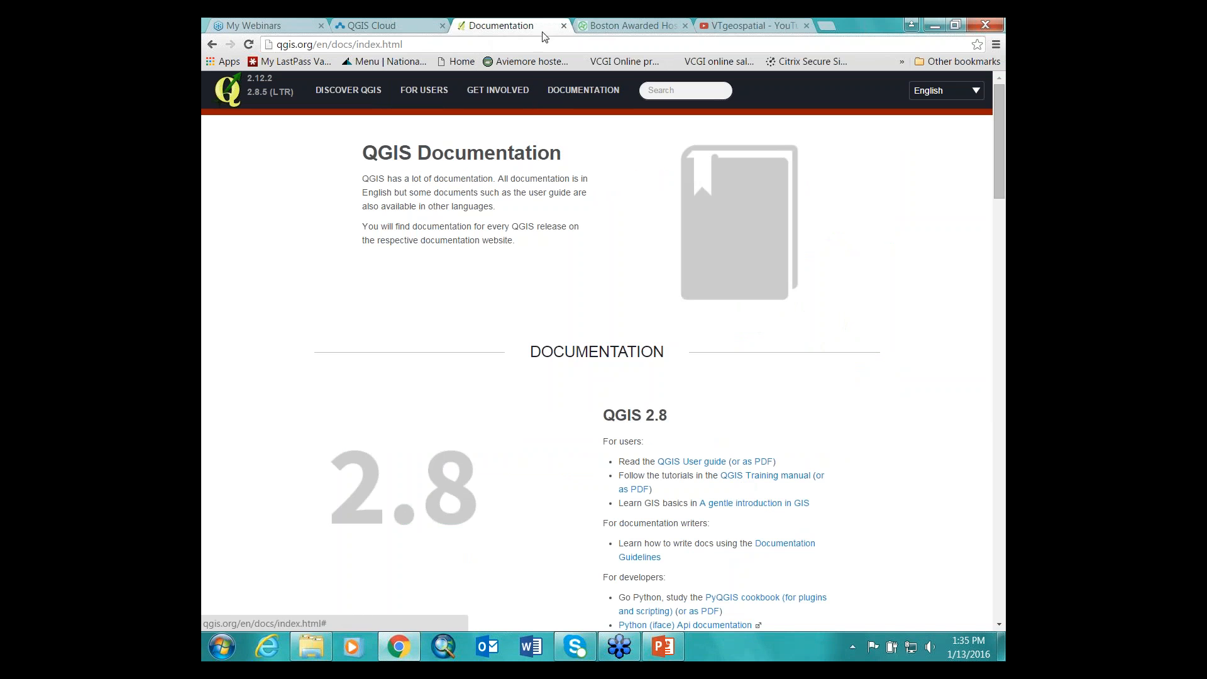
left_click(619, 27)
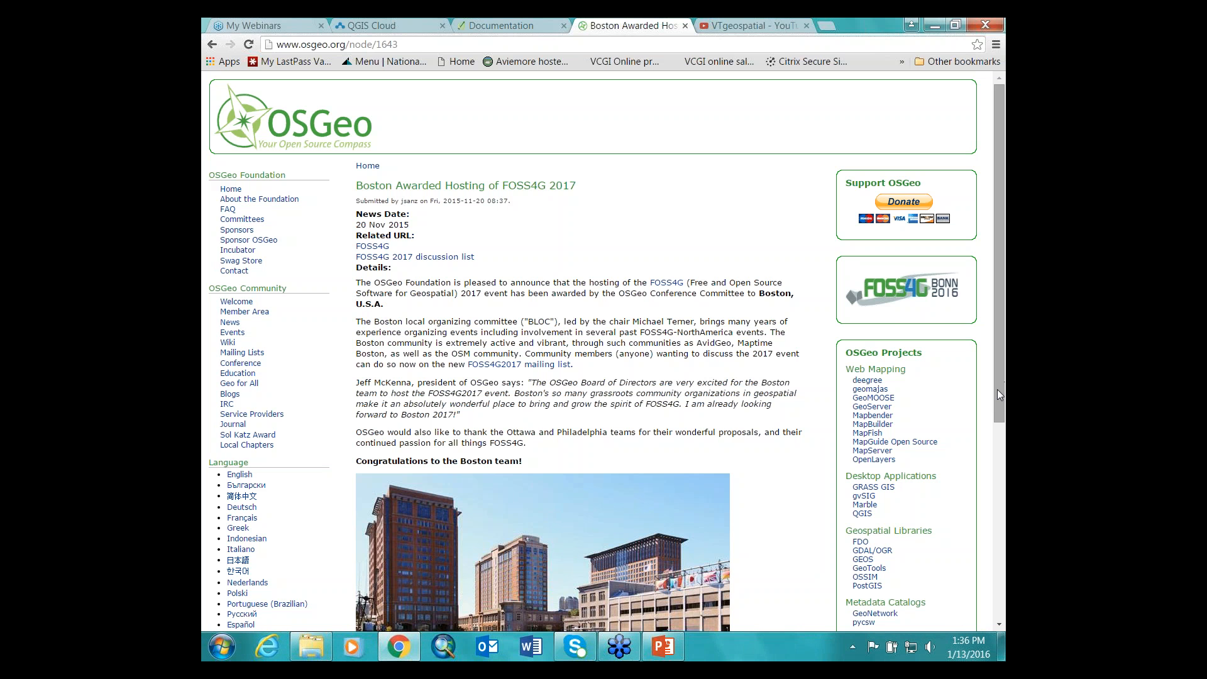
Glance over the Boston FOSS4G 2017 announcement and return to the qgiscloud.com home page.
mouse_move(997, 389)
left_mouse_down()
mouse_move(989, 486)
mouse_move(997, 393)
left_mouse_up()
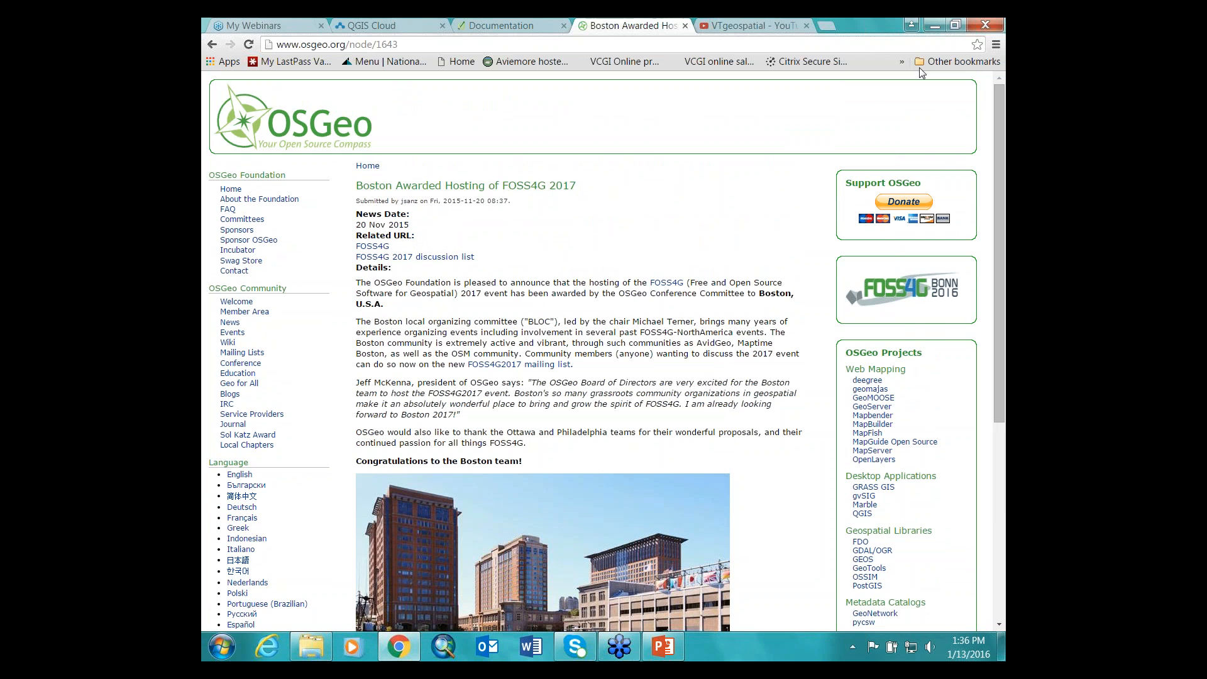
left_click(370, 27)
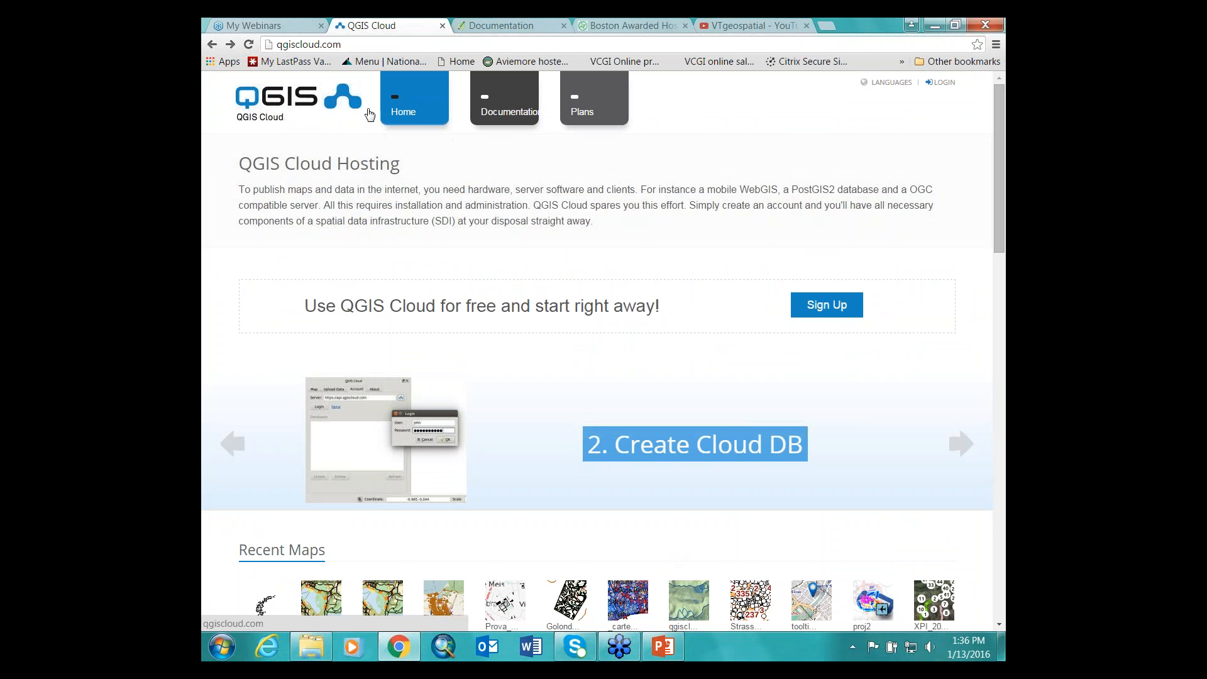
Check the QGIS Cloud Free and Pro plans, then open the Quickstart documentation page.
left_click(585, 104)
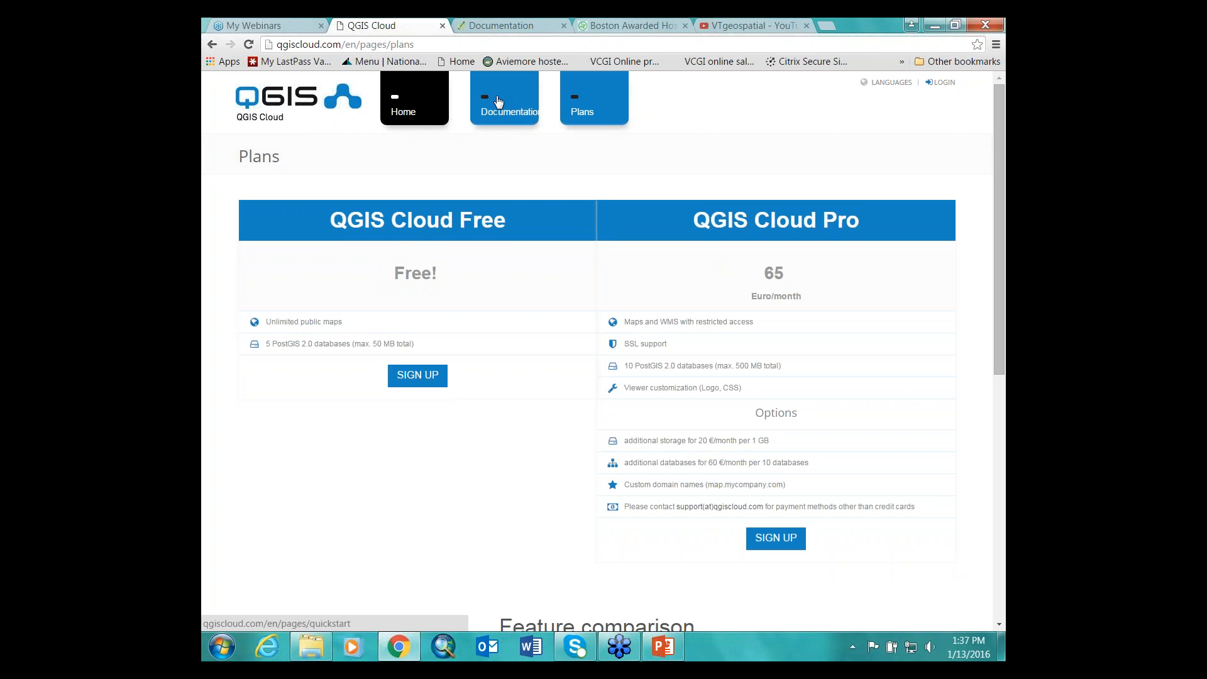
left_click(498, 102)
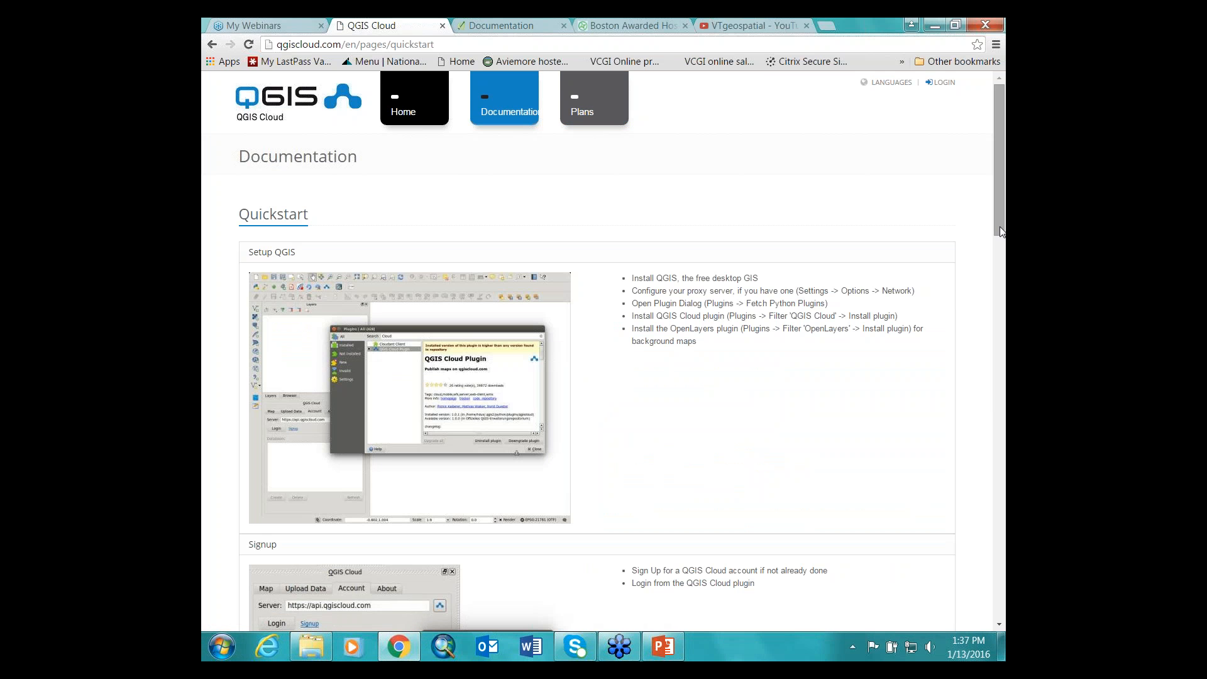
left_click_drag(998, 228, 993, 253)
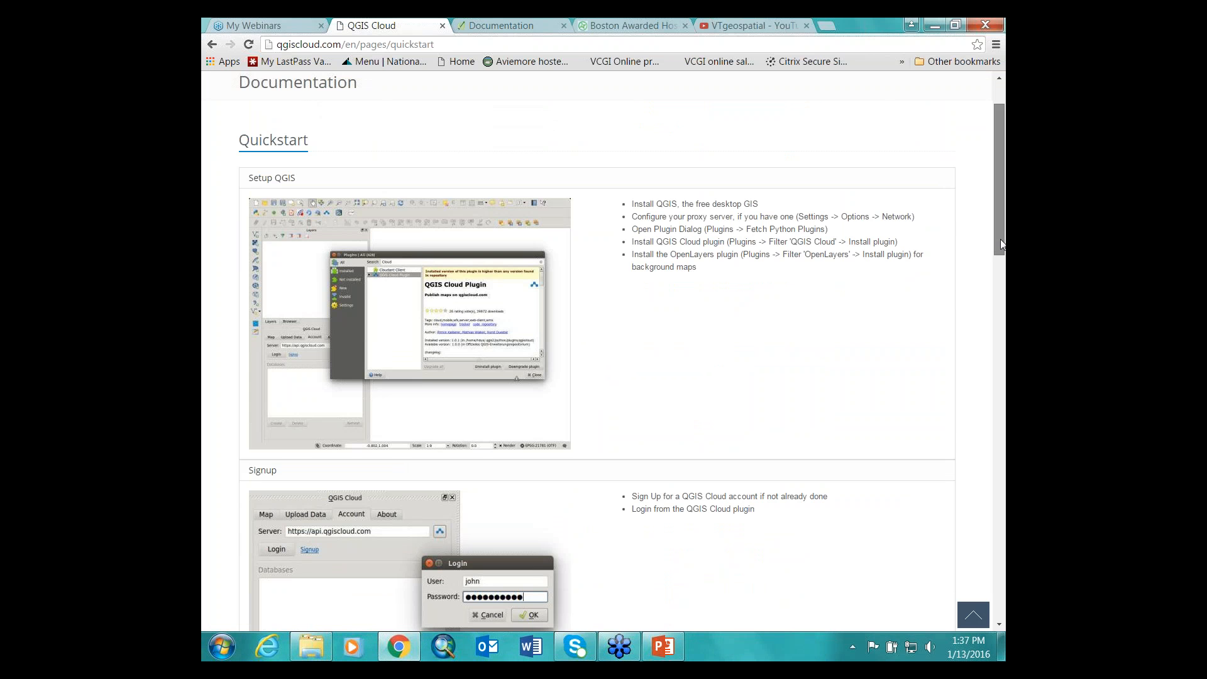
left_click_drag(1000, 241, 997, 254)
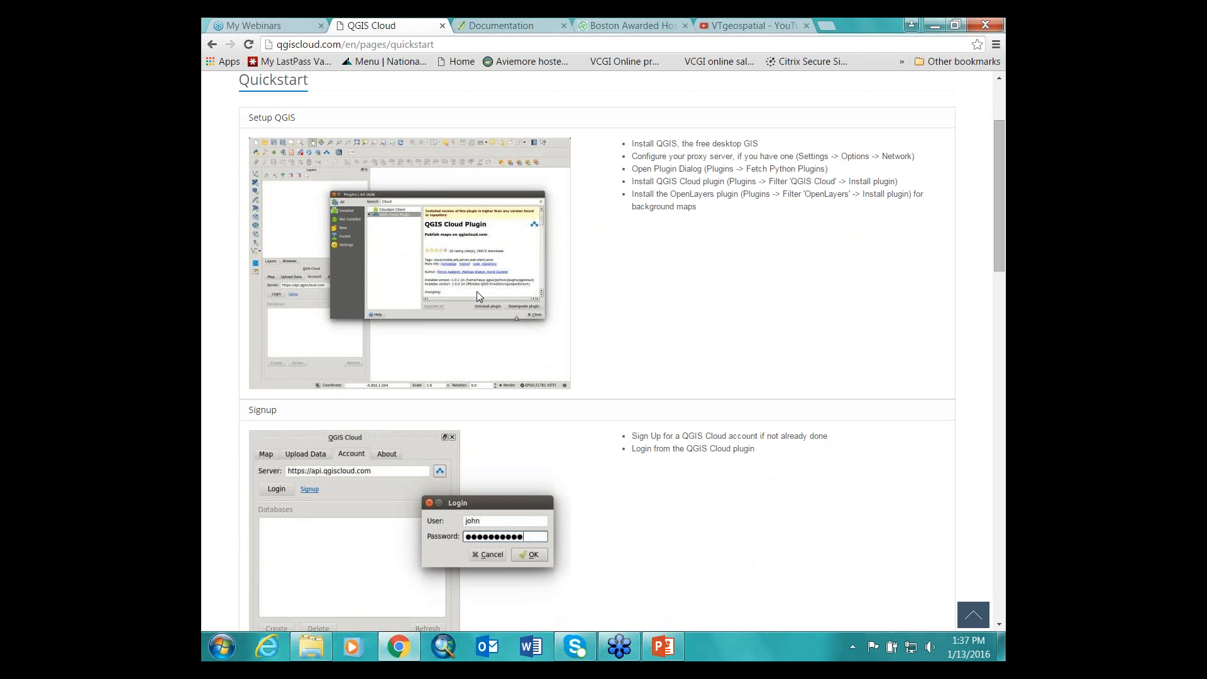
left_click_drag(1000, 246, 999, 248)
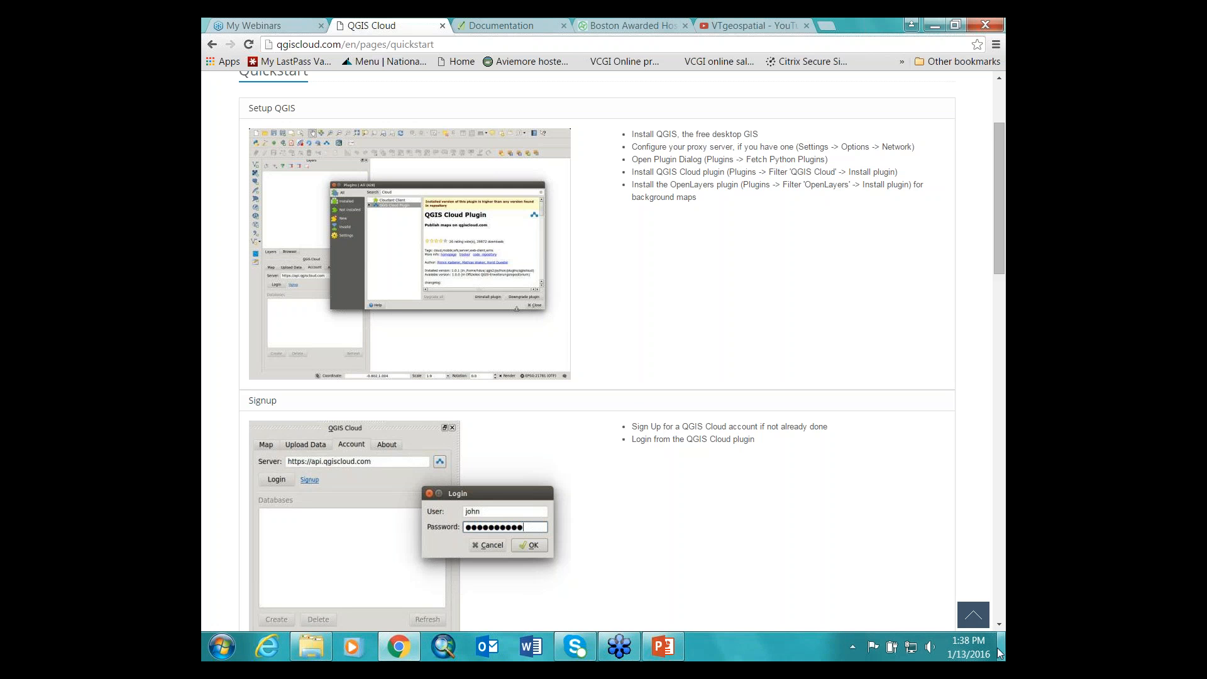
left_click(999, 626)
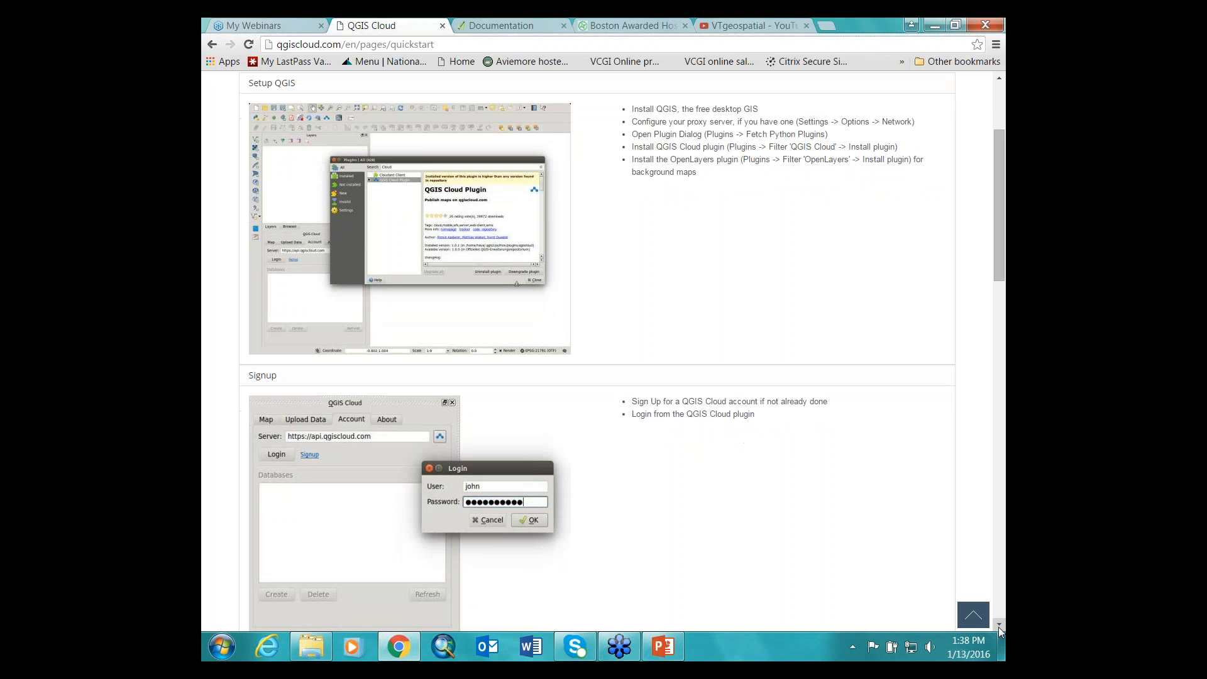
left_click(998, 626)
left_click(999, 626)
left_click(998, 626)
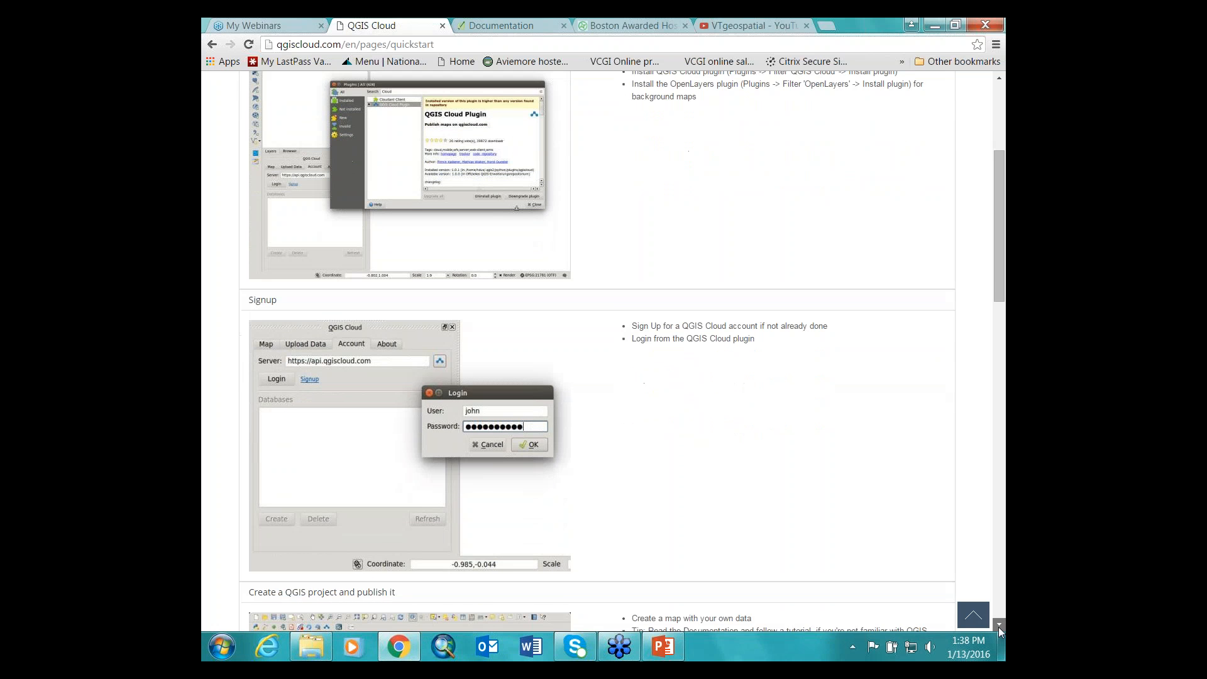
left_click(998, 626)
left_click(999, 626)
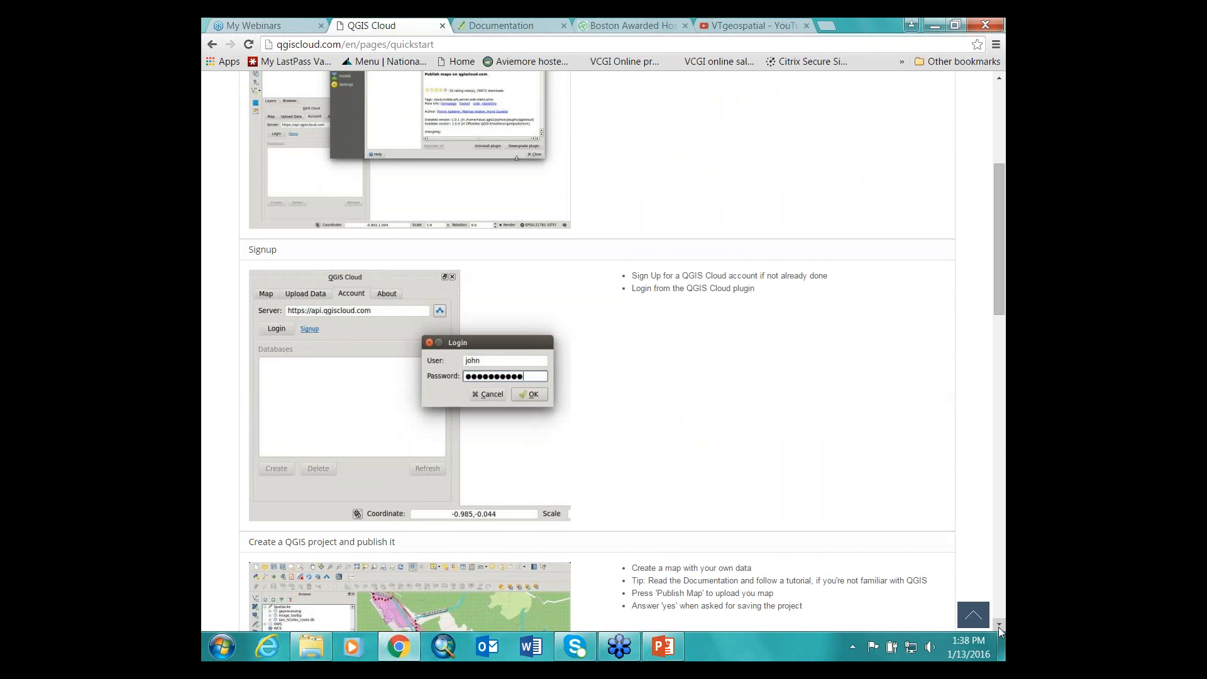
left_click(999, 626)
left_click(999, 626)
left_click(999, 626)
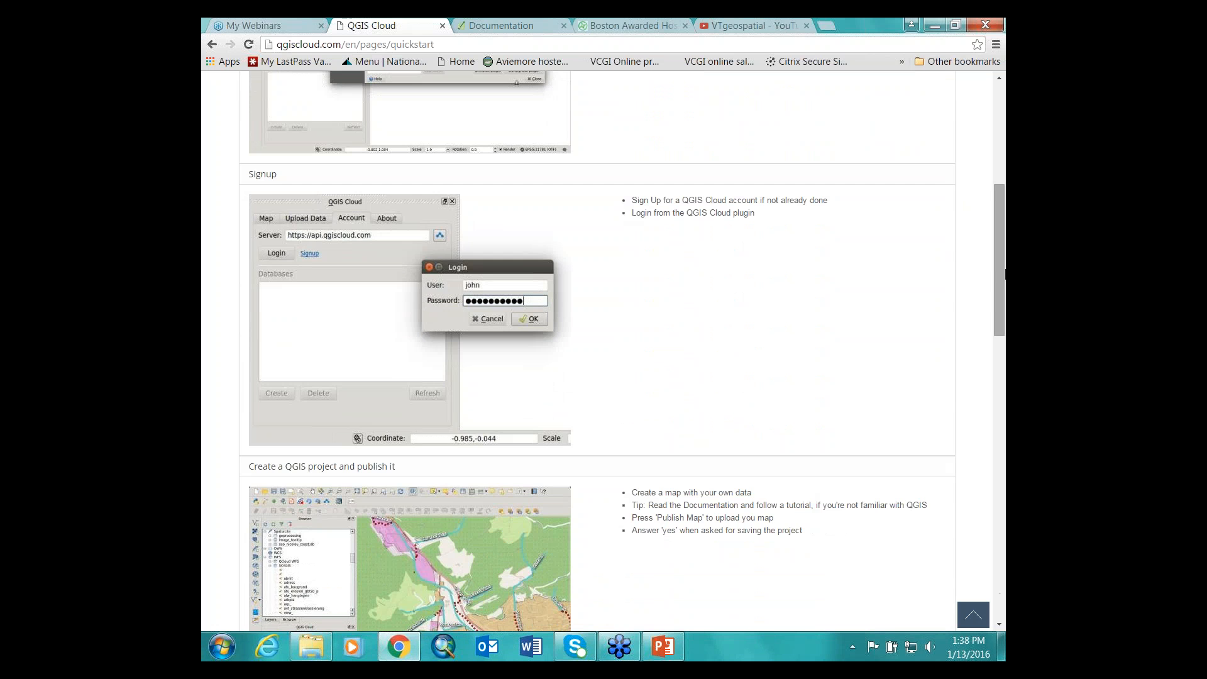
left_click_drag(998, 258, 997, 190)
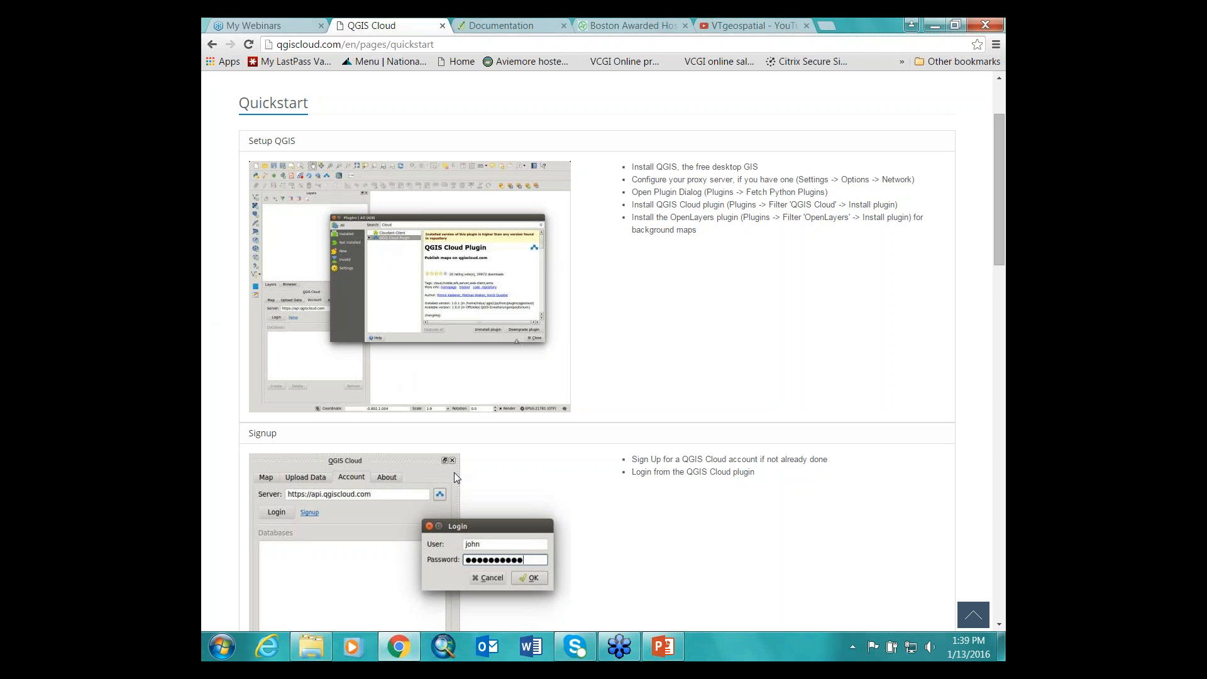
left_click(1002, 625)
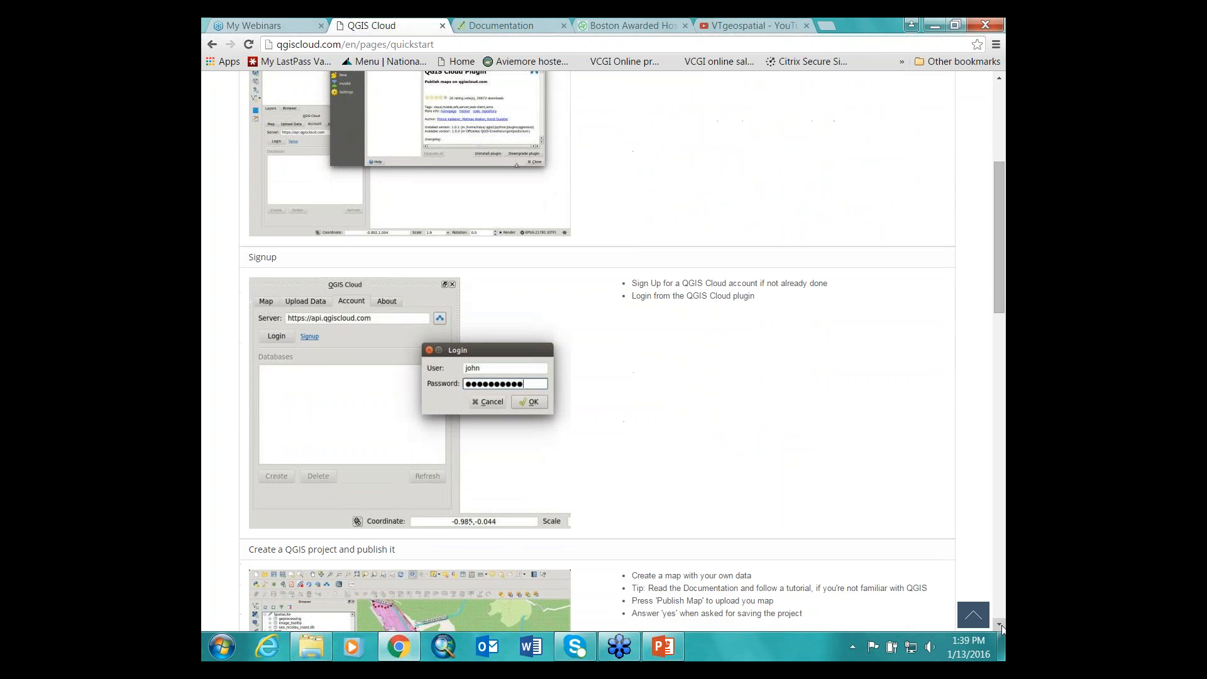
left_click(1002, 625)
left_click(1002, 626)
left_click(1002, 625)
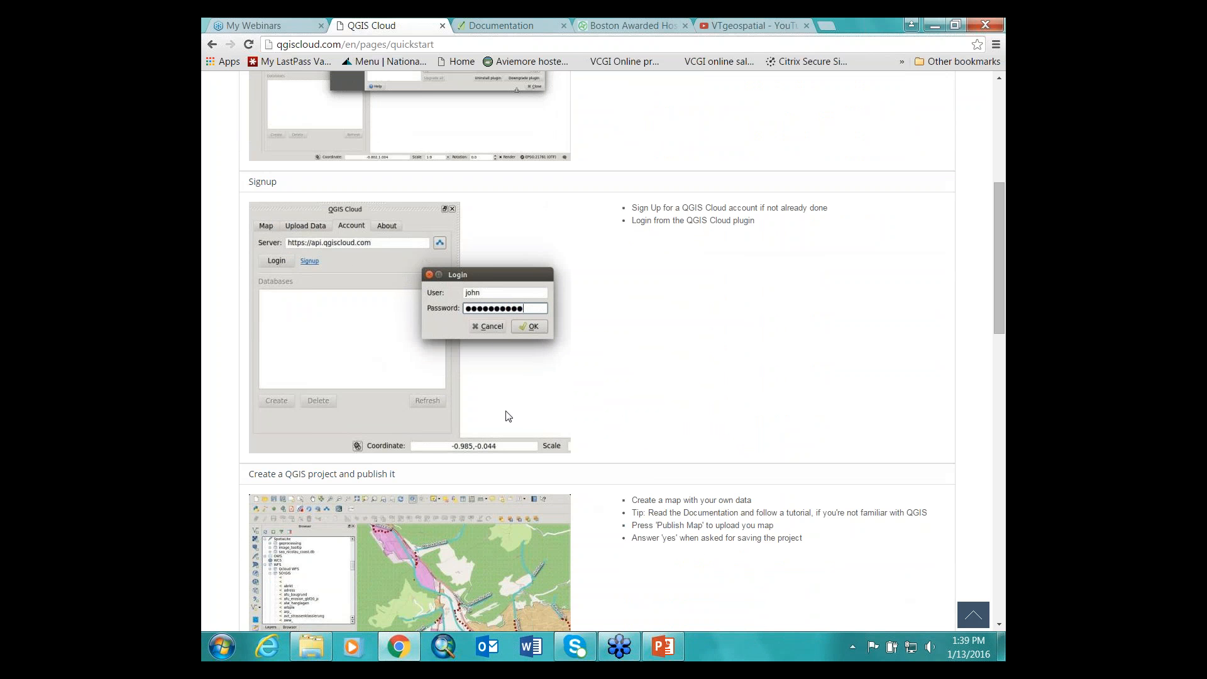
left_click(998, 623)
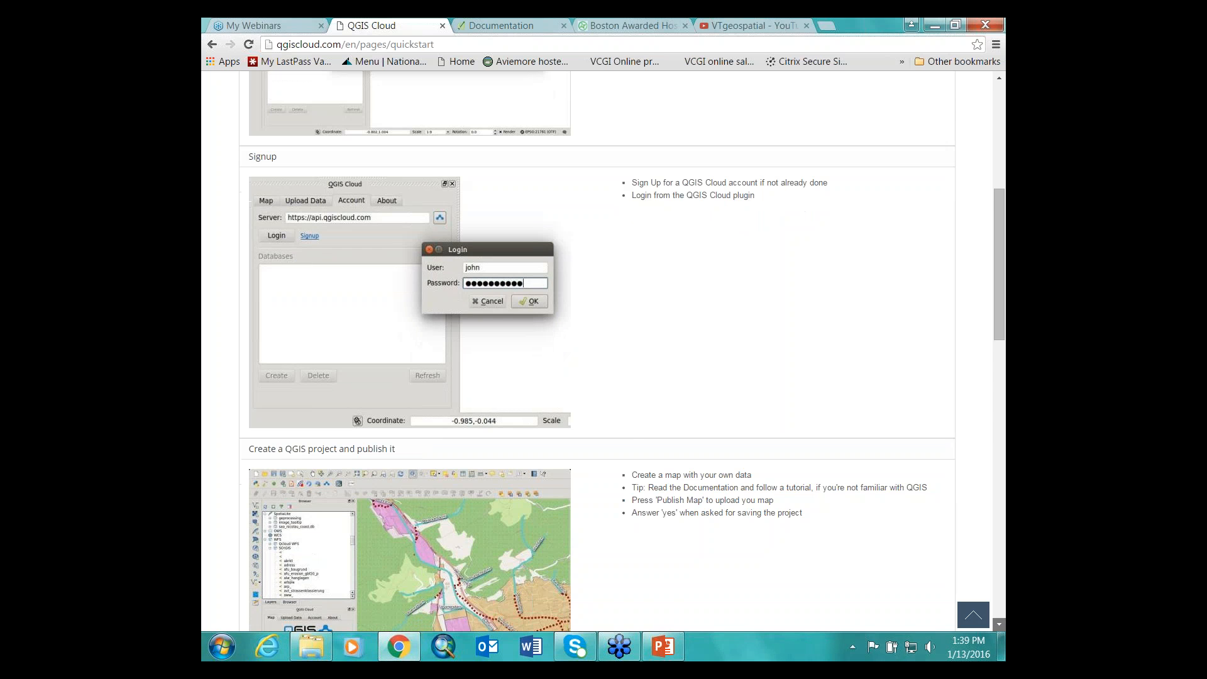
scroll(387, 293, "down", 5)
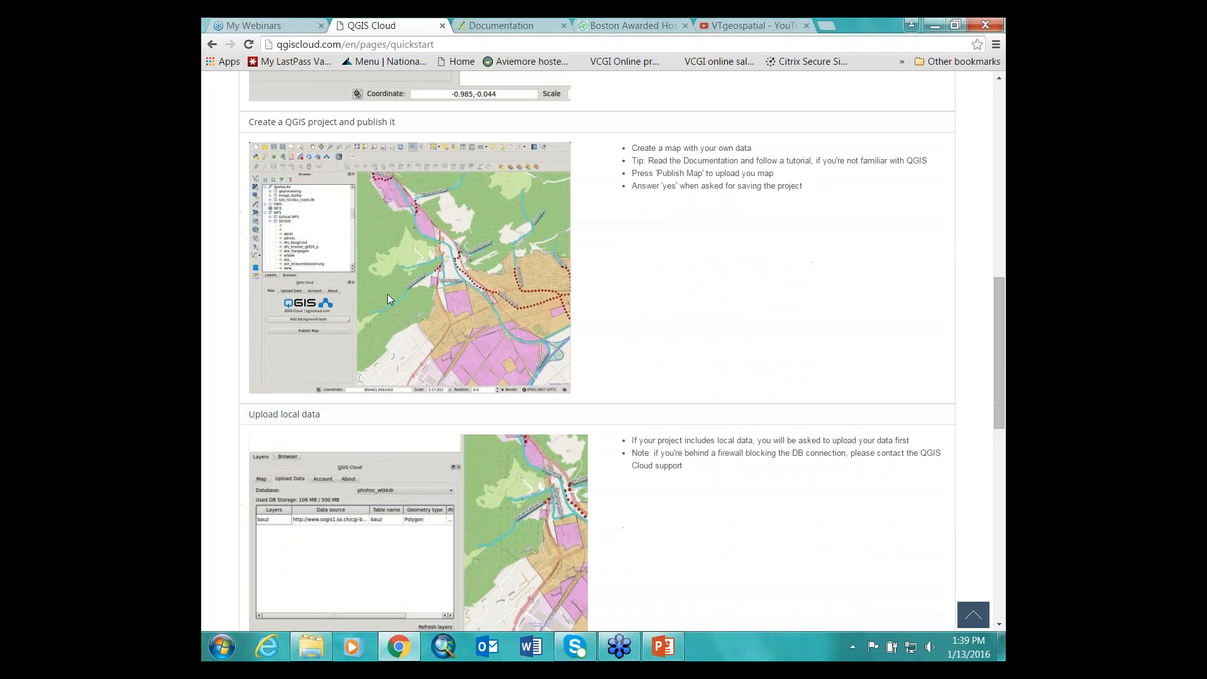
left_click(999, 624)
left_click_drag(999, 427, 984, 114)
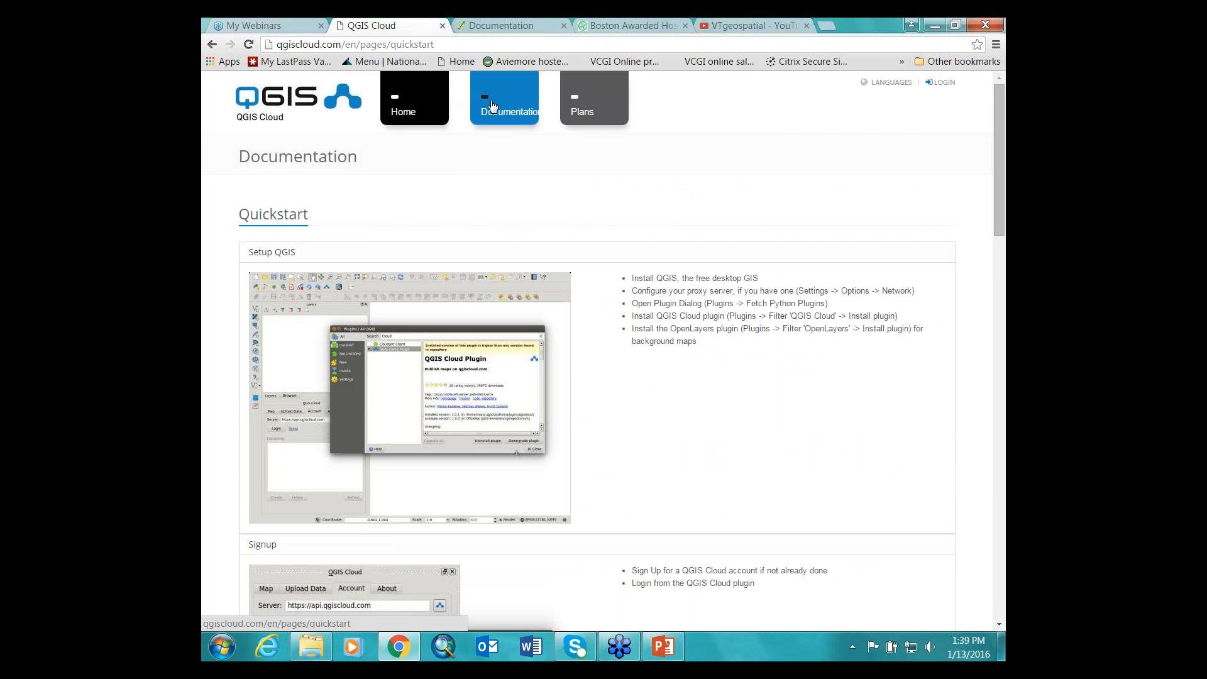
Go back to the QGIS Cloud home page and open the free account Sign Up form.
left_click(400, 111)
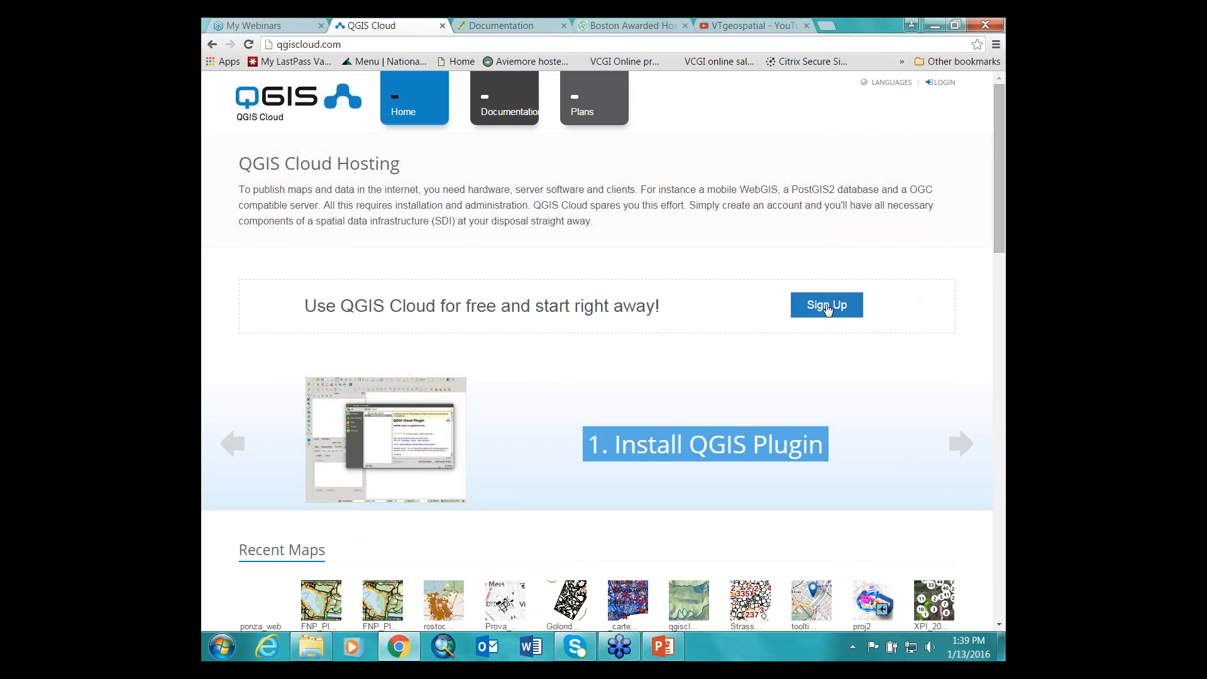
left_click(827, 305)
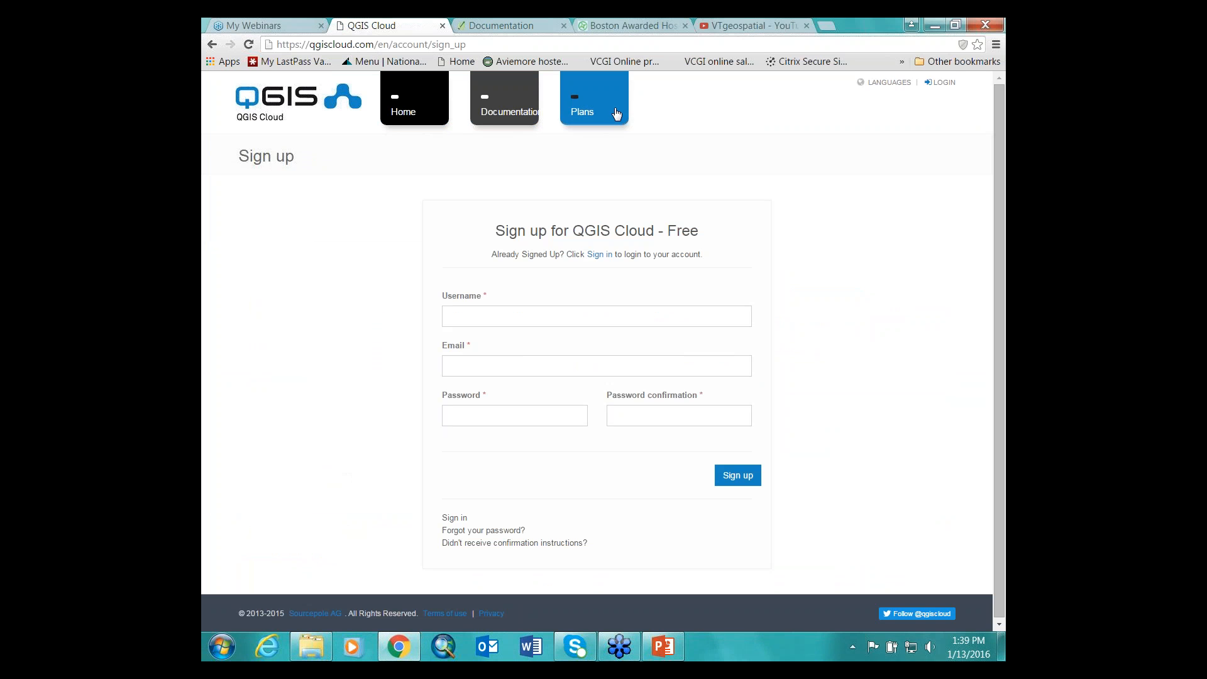
Sign in to QGIS Cloud with the saved username and account password, then view the empty Maps page.
left_click(944, 83)
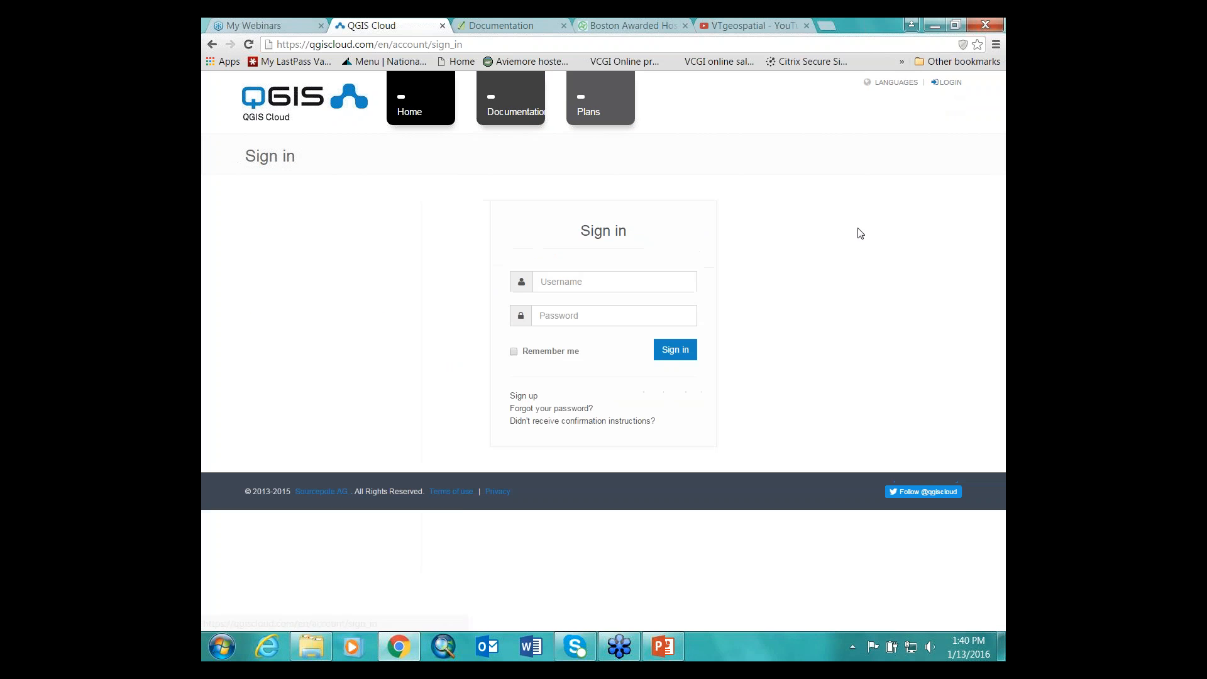
left_click(549, 284)
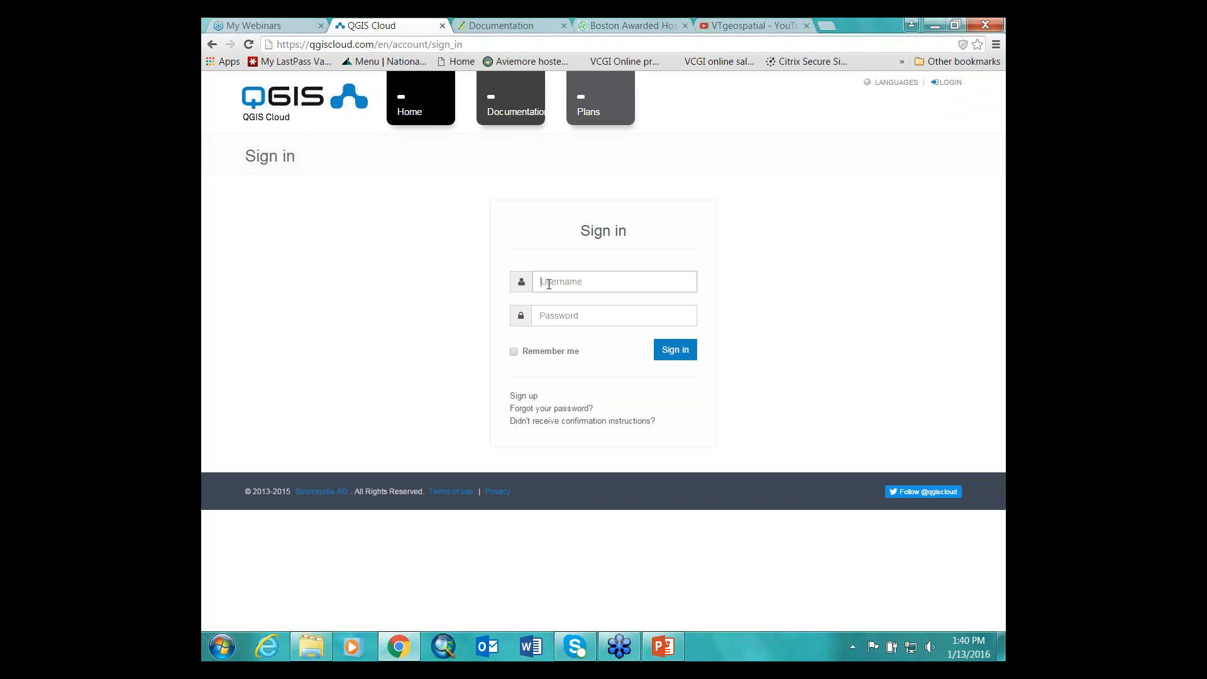
type("le")
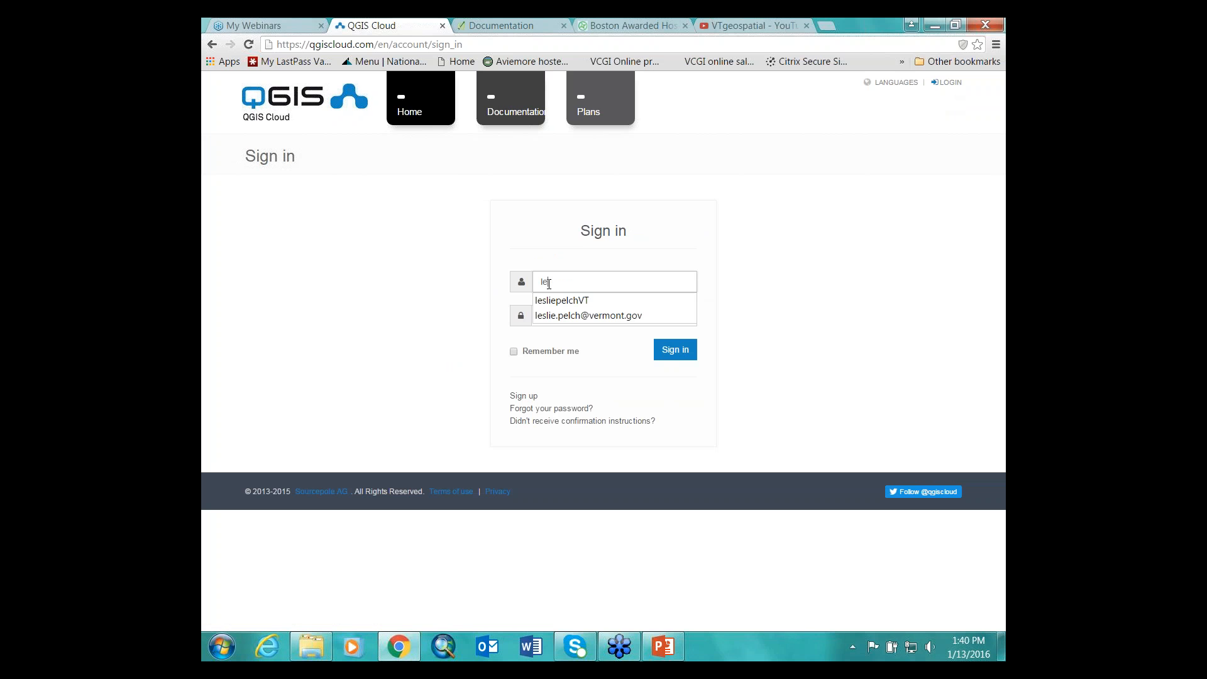
type("sliepelch")
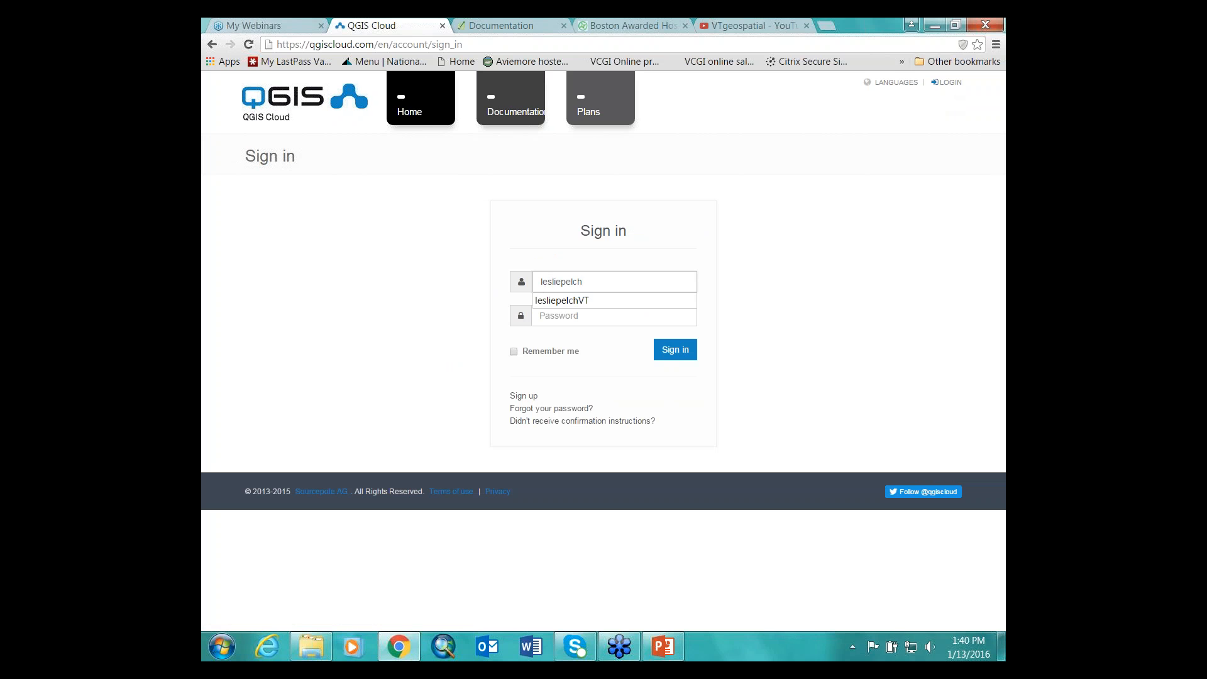
key("Down")
key("Return")
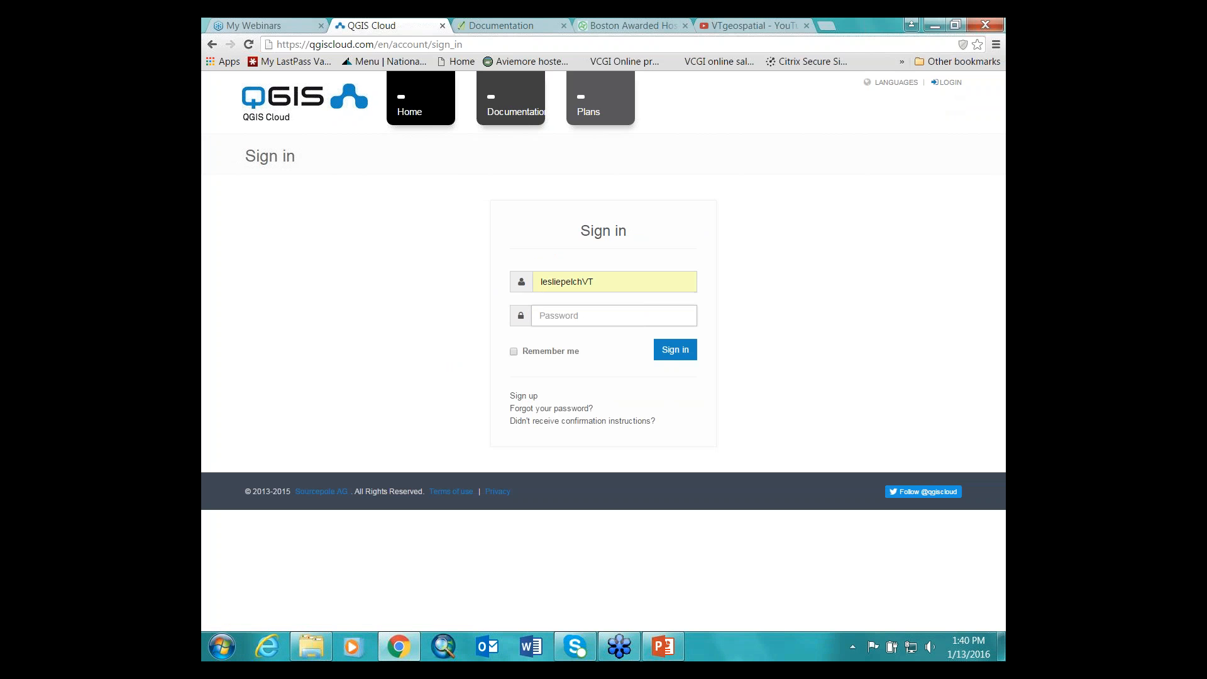
type("••••••••••")
key("Return")
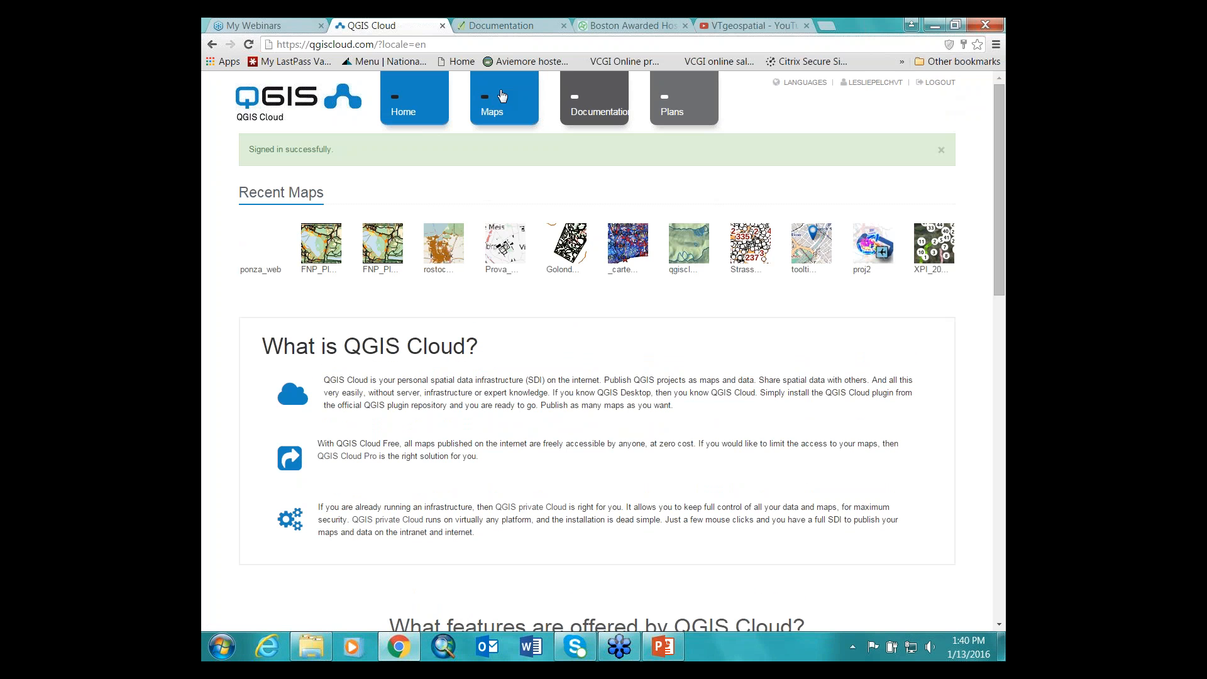
left_click(500, 102)
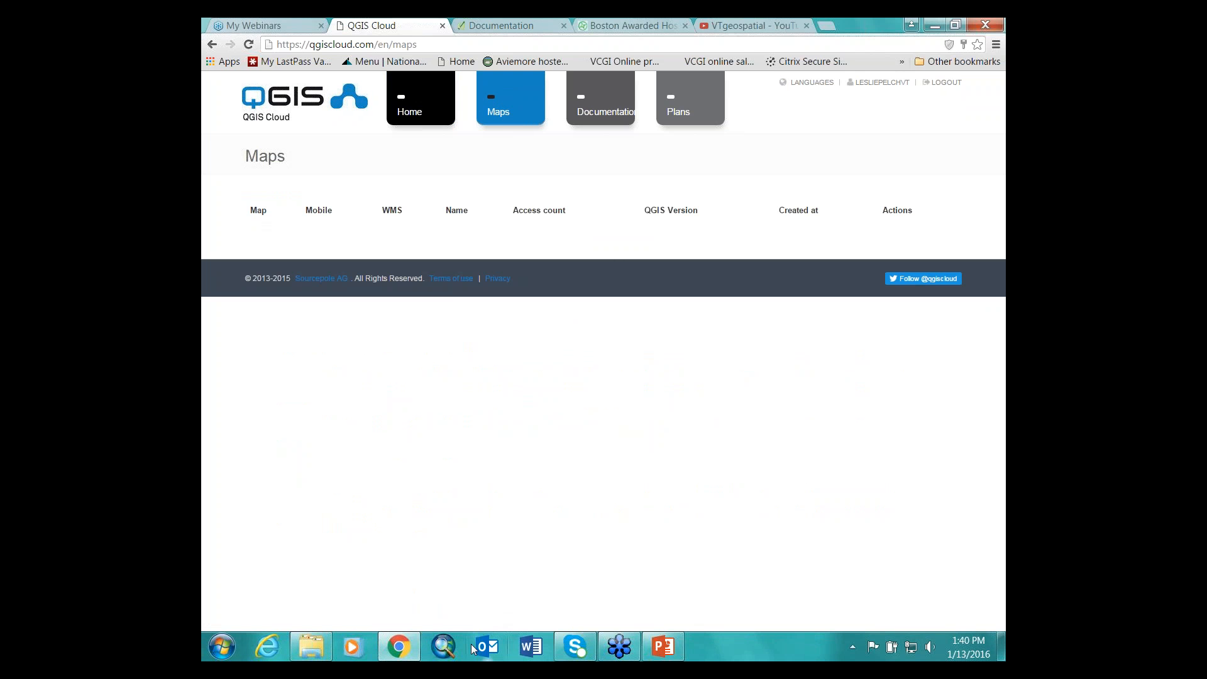
Launch QGIS Desktop 2.6.1 from the Start menu, closing the QGIS Browser 2.6.1 window opened first.
left_click(221, 649)
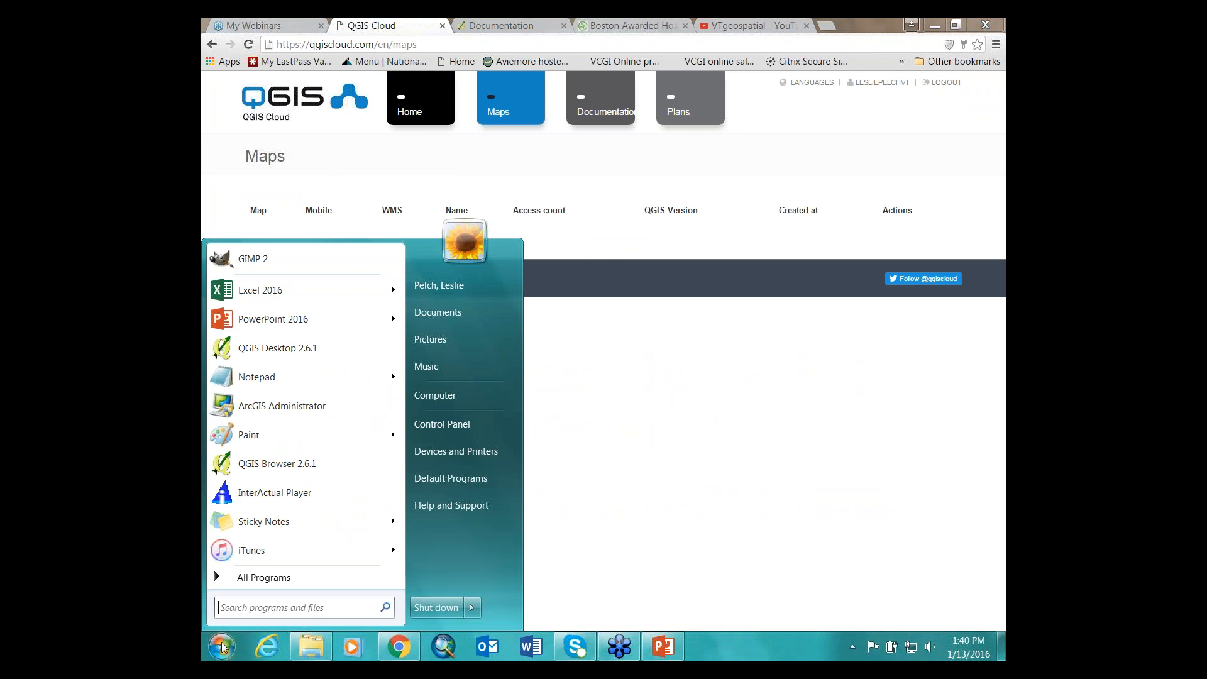
left_click(263, 465)
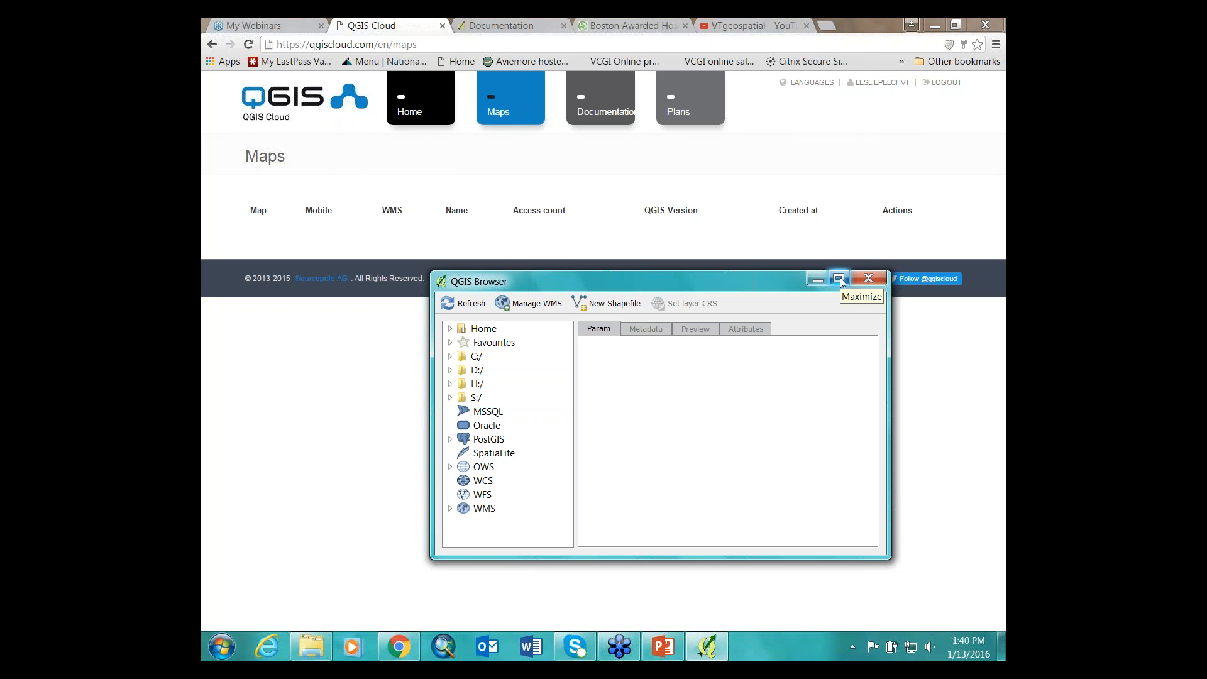
left_click(866, 280)
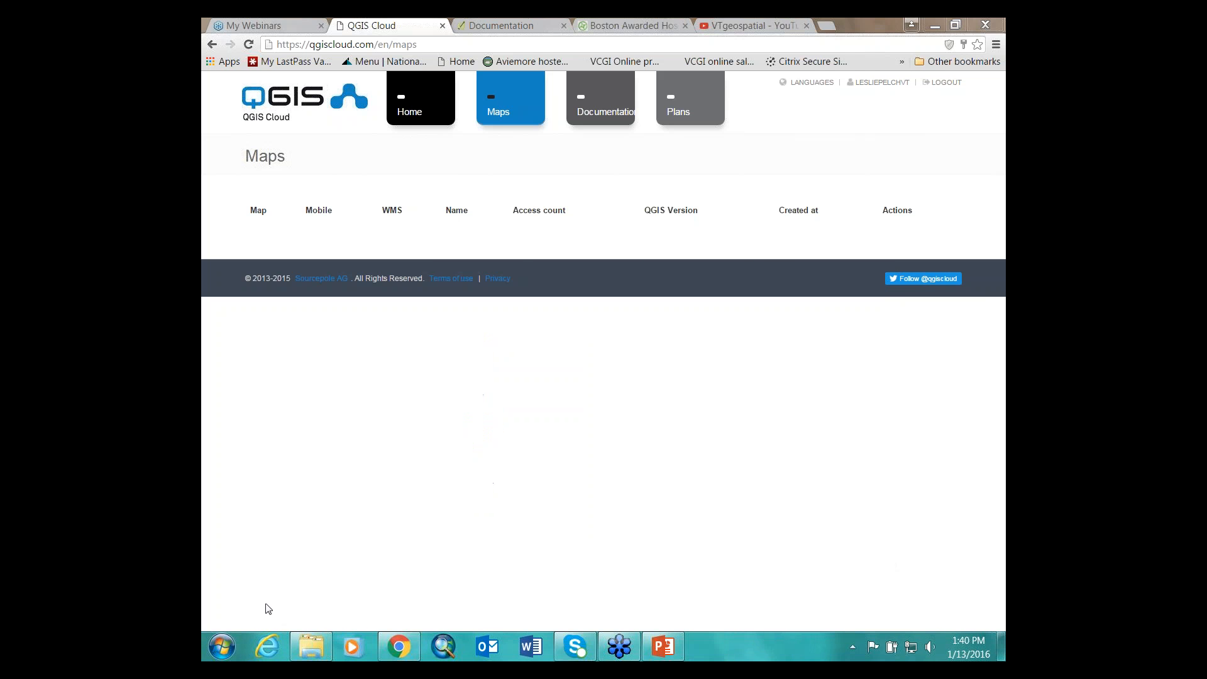
left_click(221, 646)
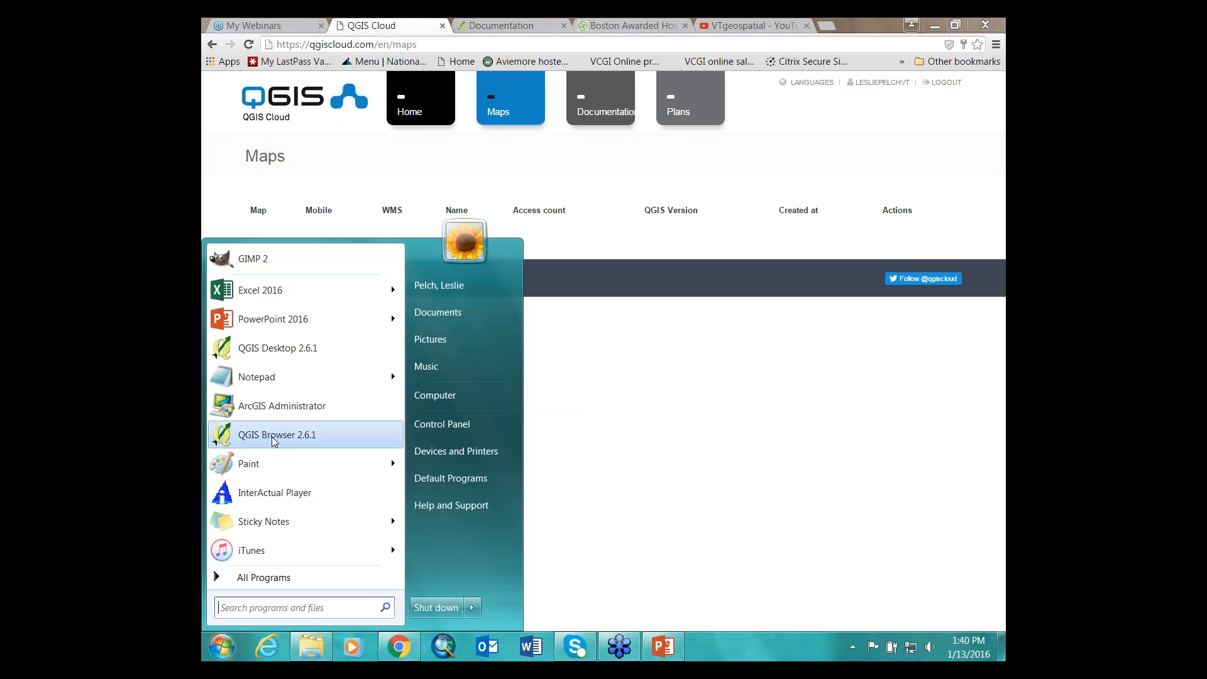
left_click(280, 349)
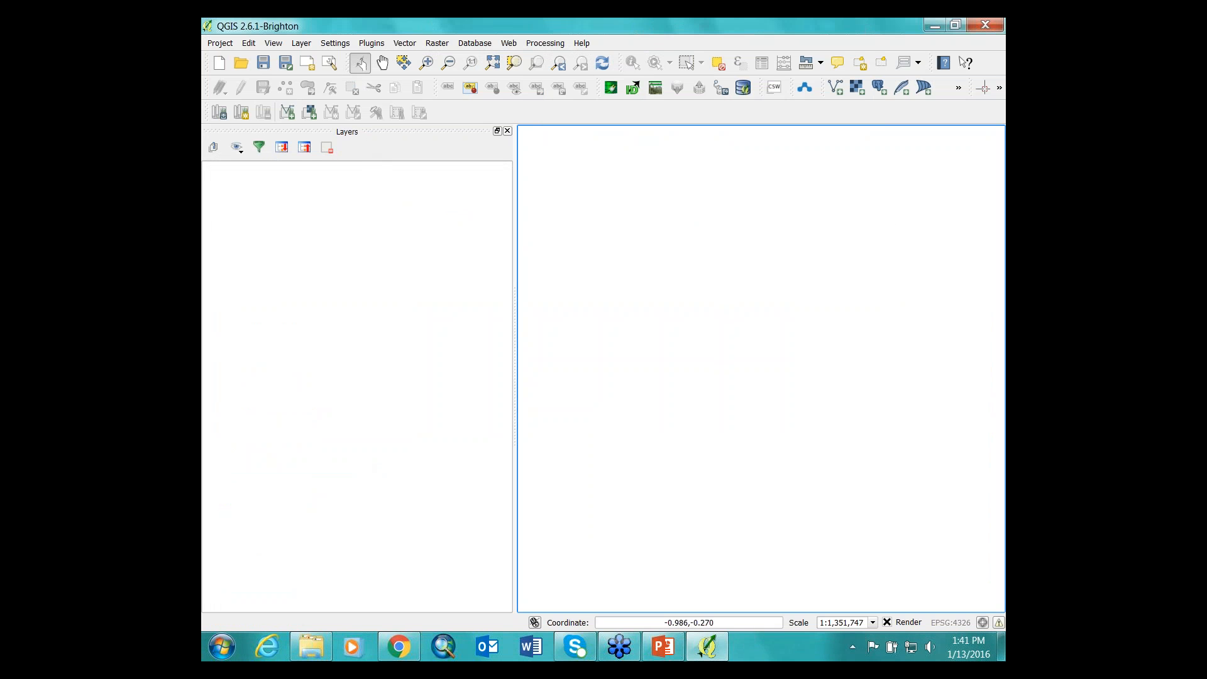
Open Manage and Install Plugins from the Plugins menu to fetch the plugin repository.
left_click(377, 45)
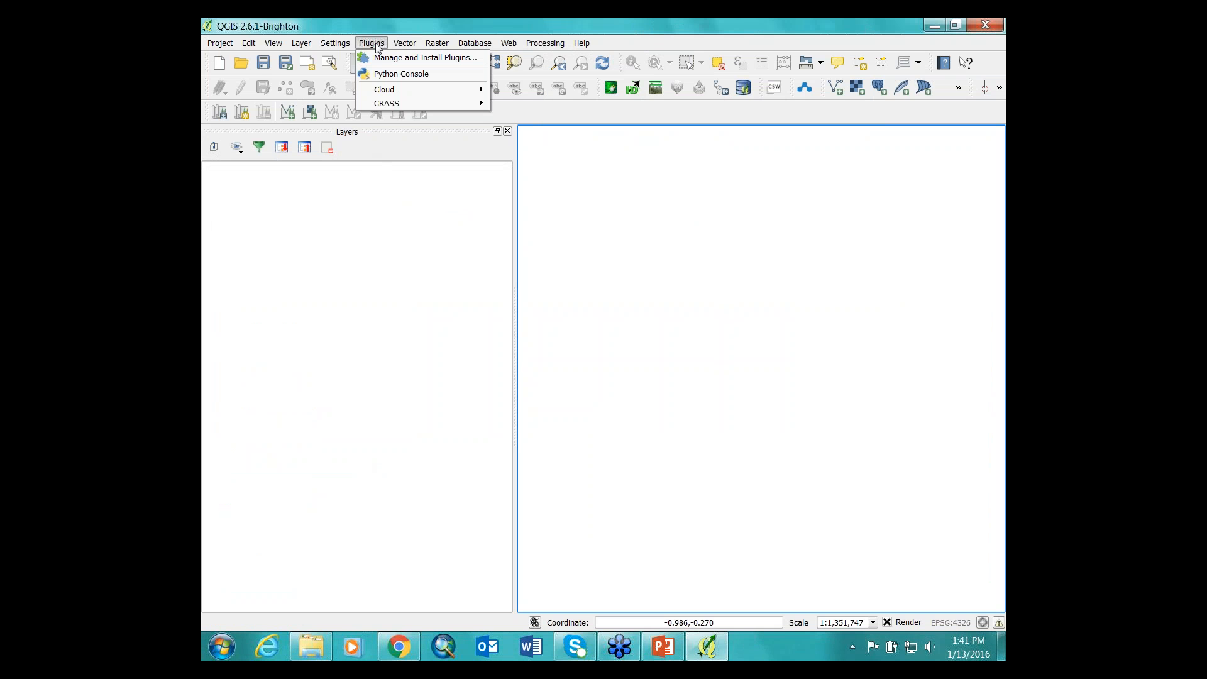
mouse_move(386, 90)
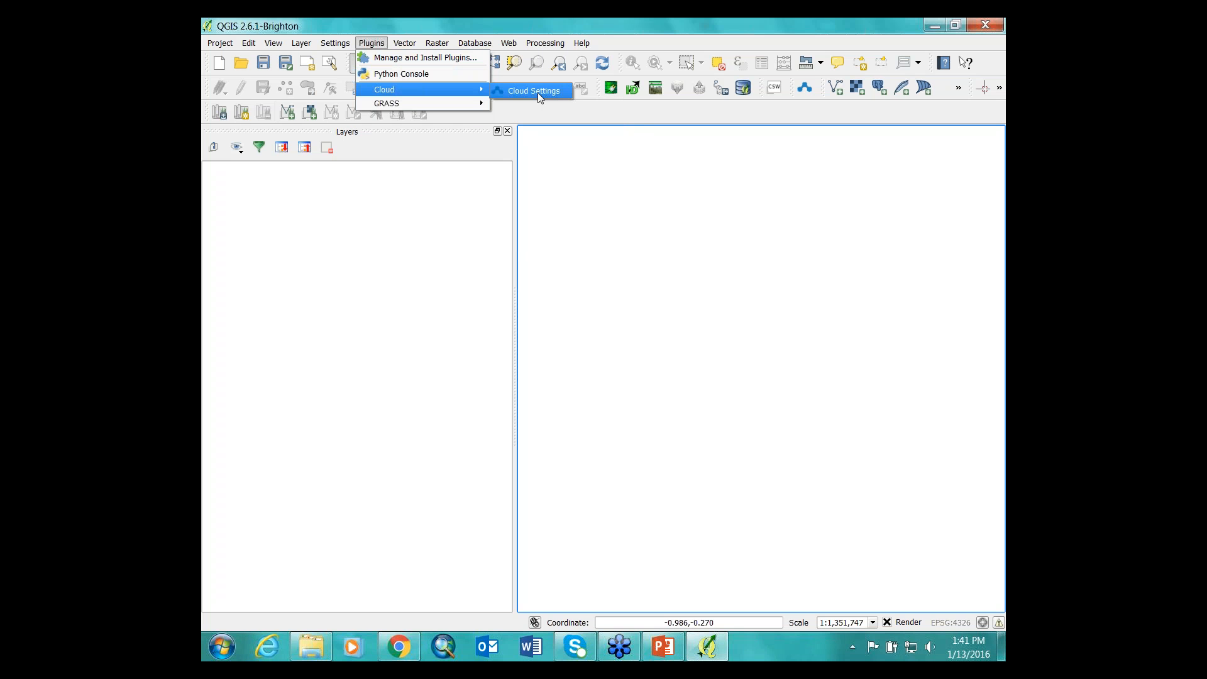
left_click(392, 58)
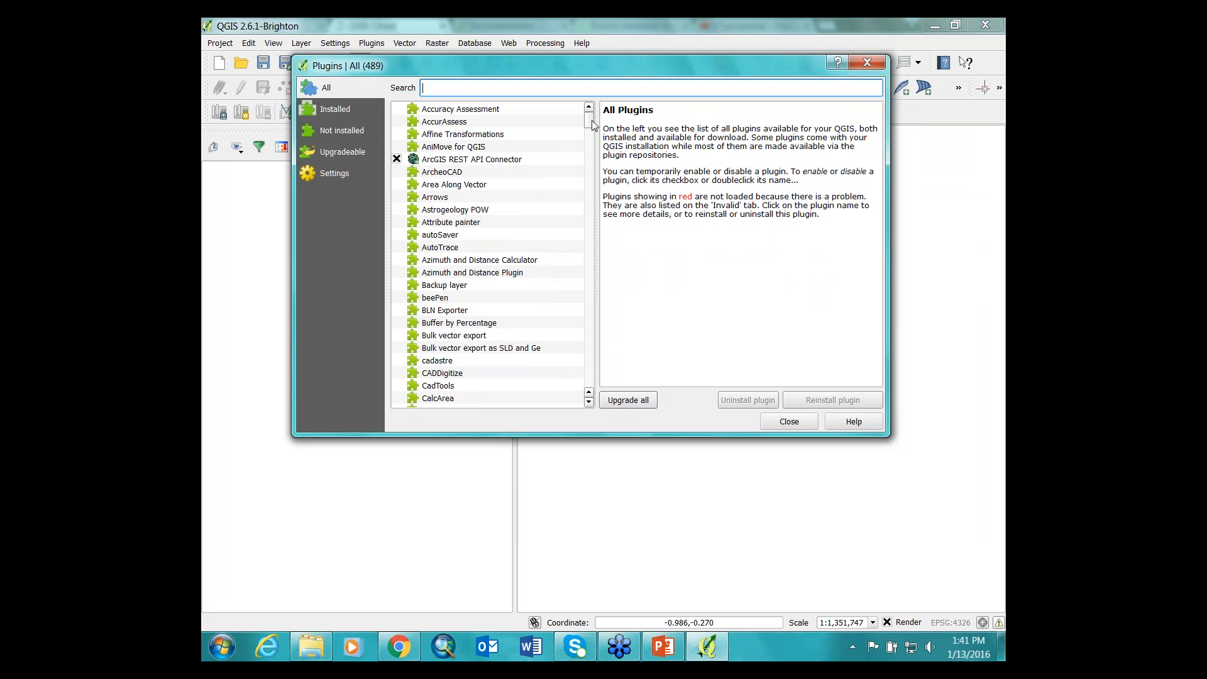
Confirm QGIS Cloud Plugin is checked in the All plugins list, then close the plugin manager.
left_click(591, 125)
left_click_drag(590, 123, 581, 310)
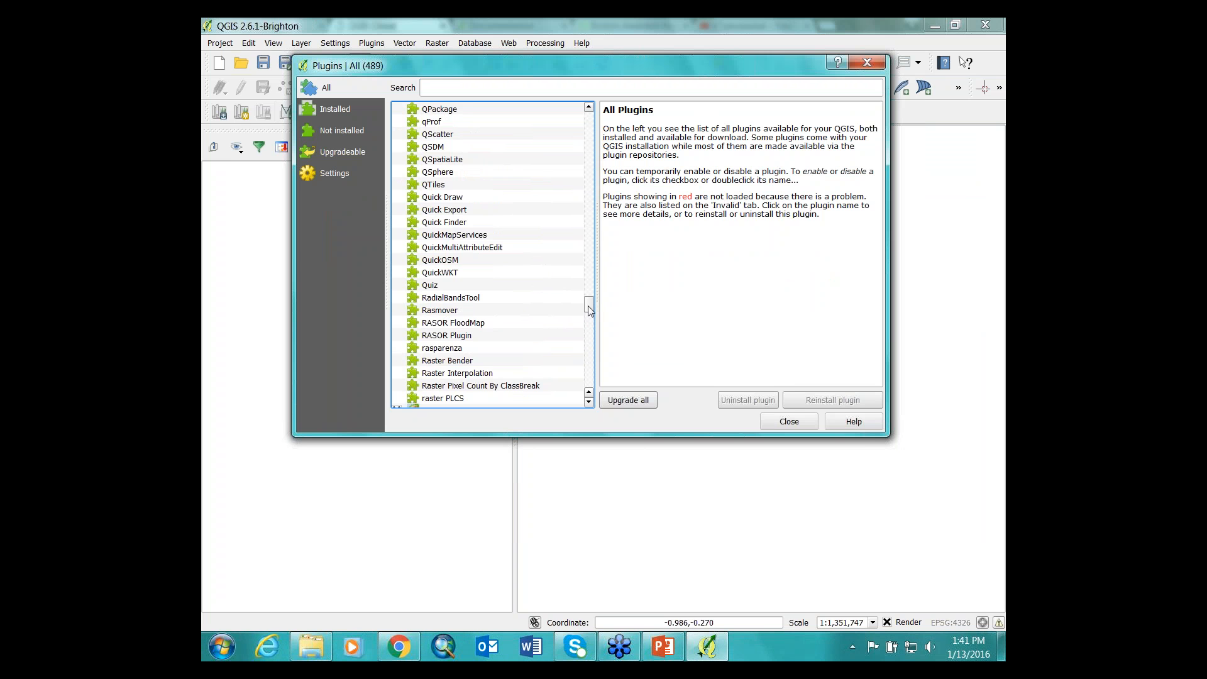
left_click_drag(587, 305, 590, 300)
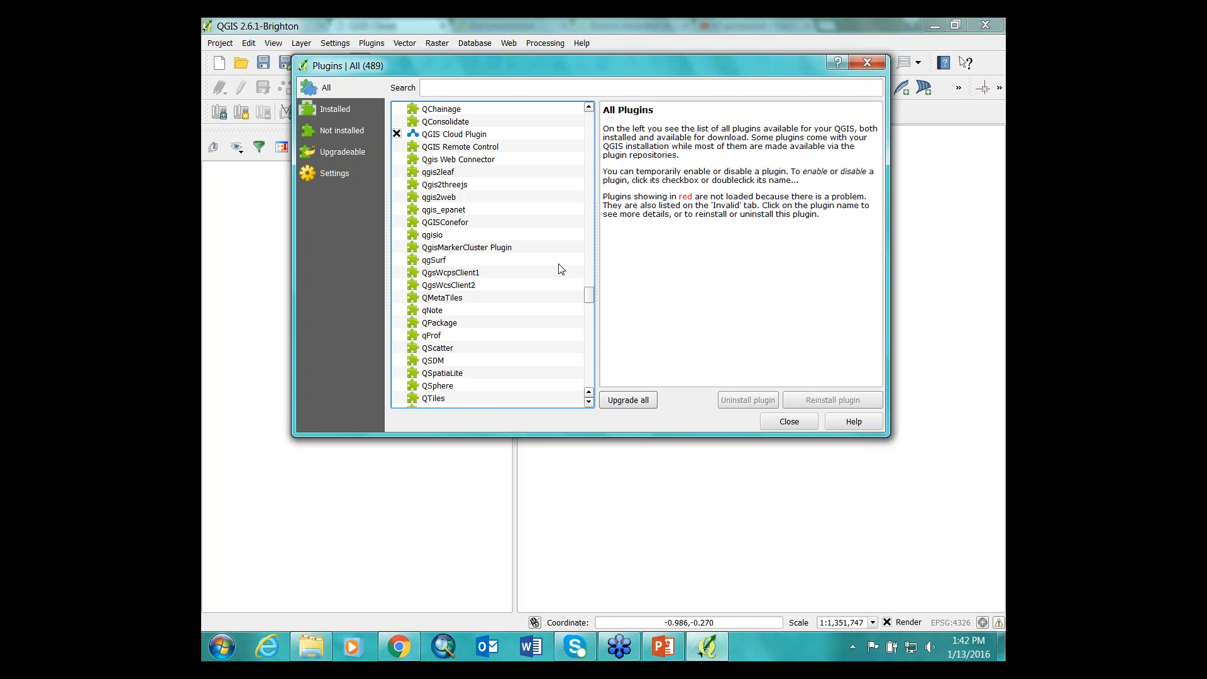
left_click(805, 422)
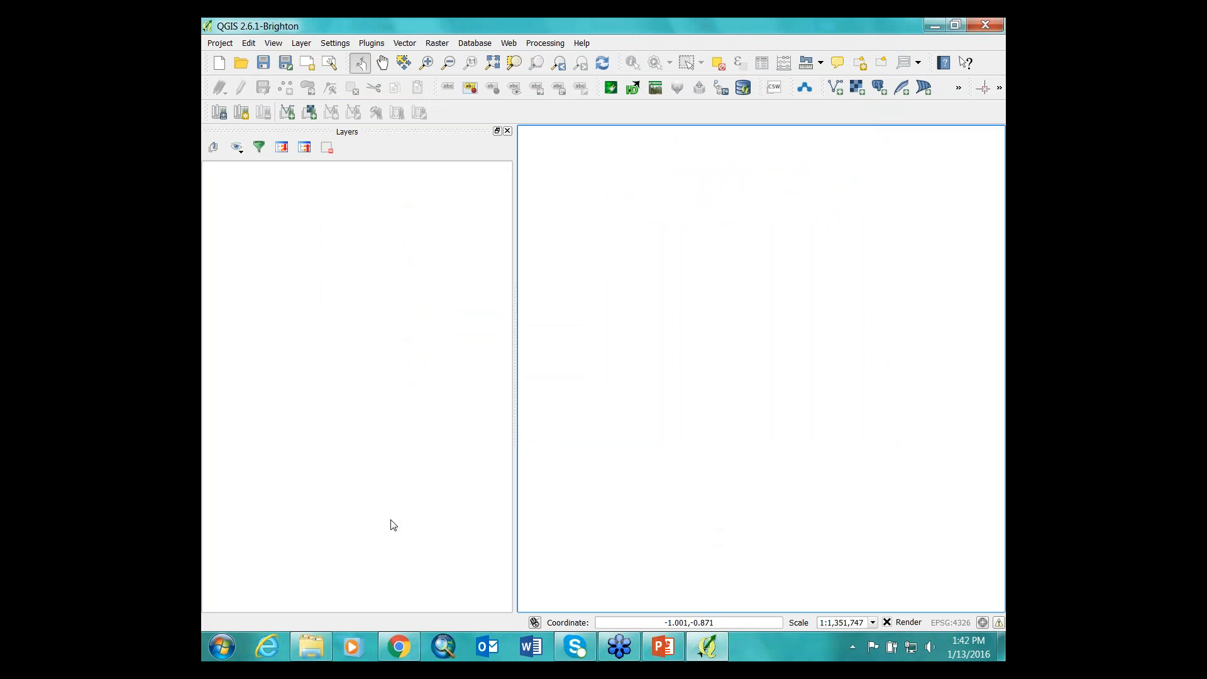
Show the QGIS Cloud panel via Plugins > Cloud > Cloud Settings, briefly checking the Add WMS/WMTS Layer dialog.
left_click(373, 43)
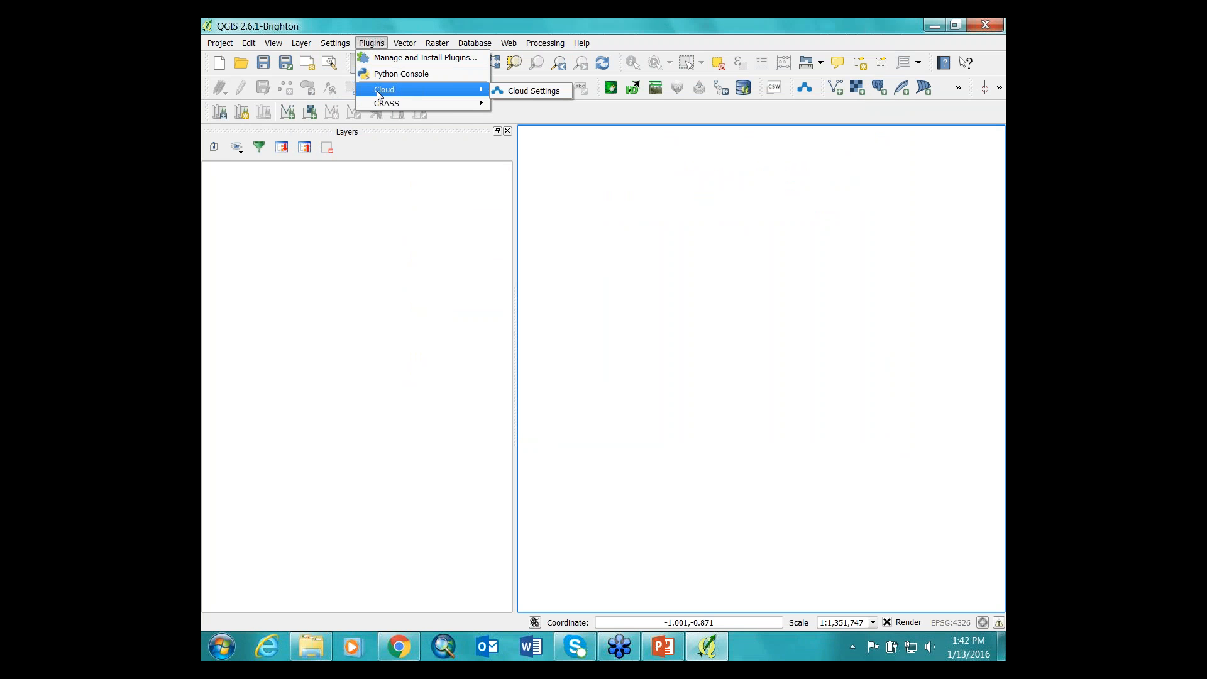
left_click(507, 90)
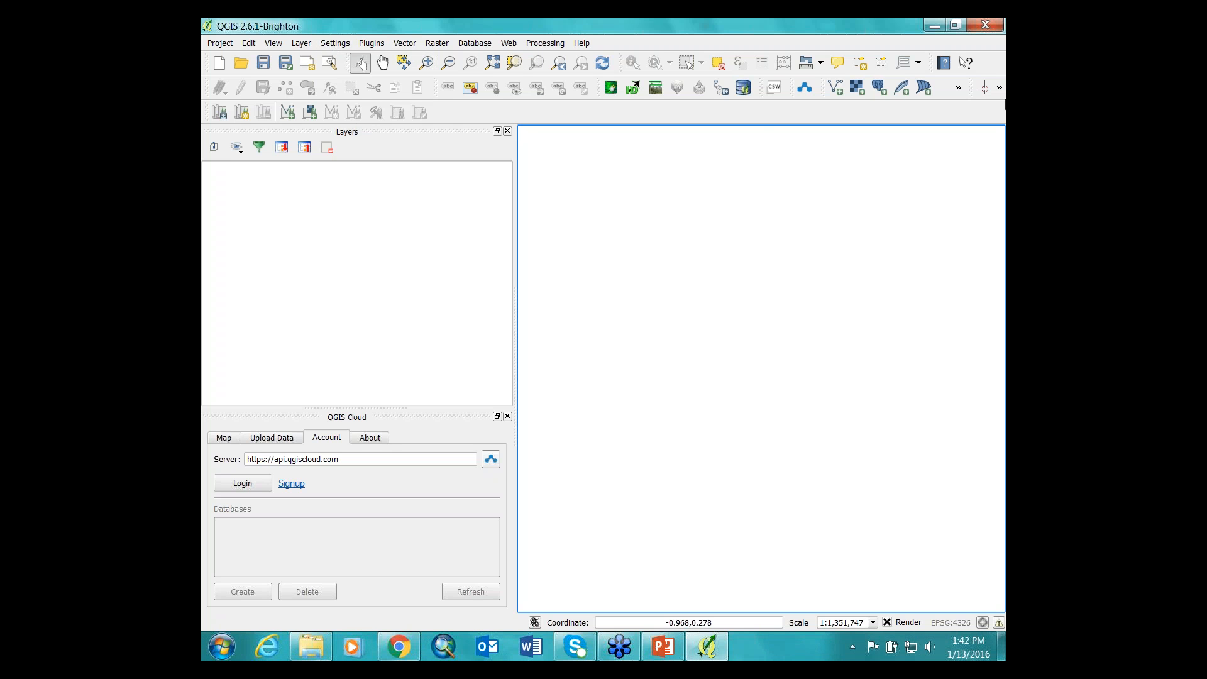
left_click(959, 89)
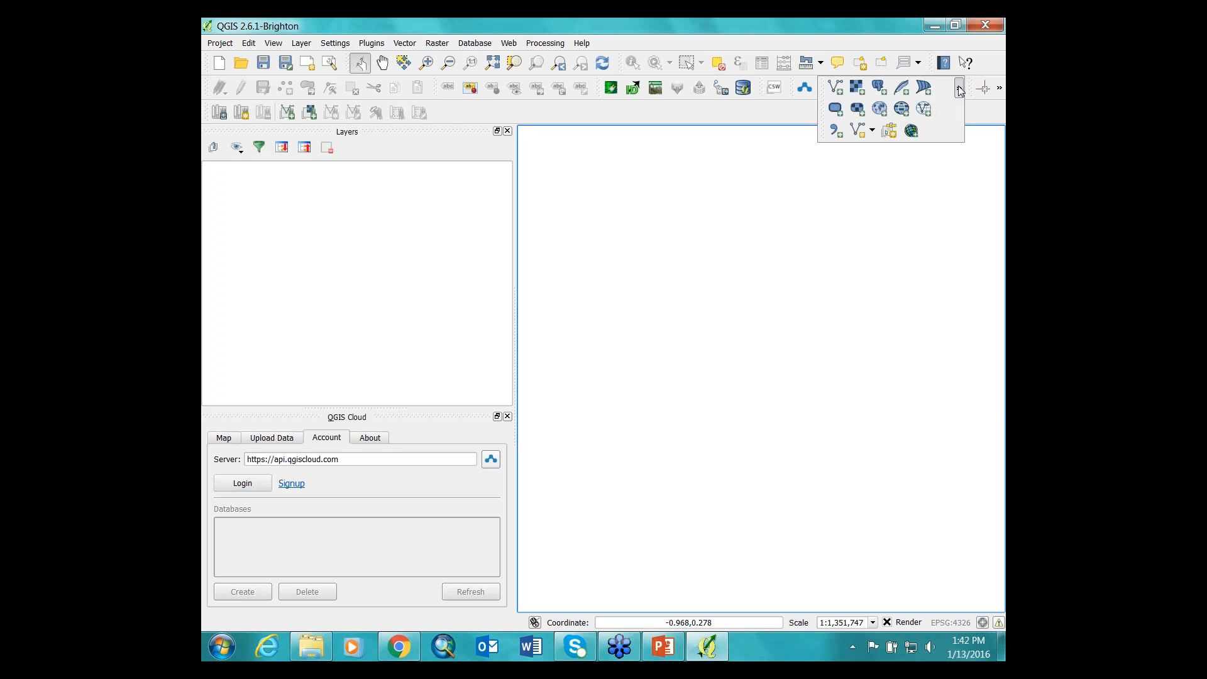
left_click(881, 109)
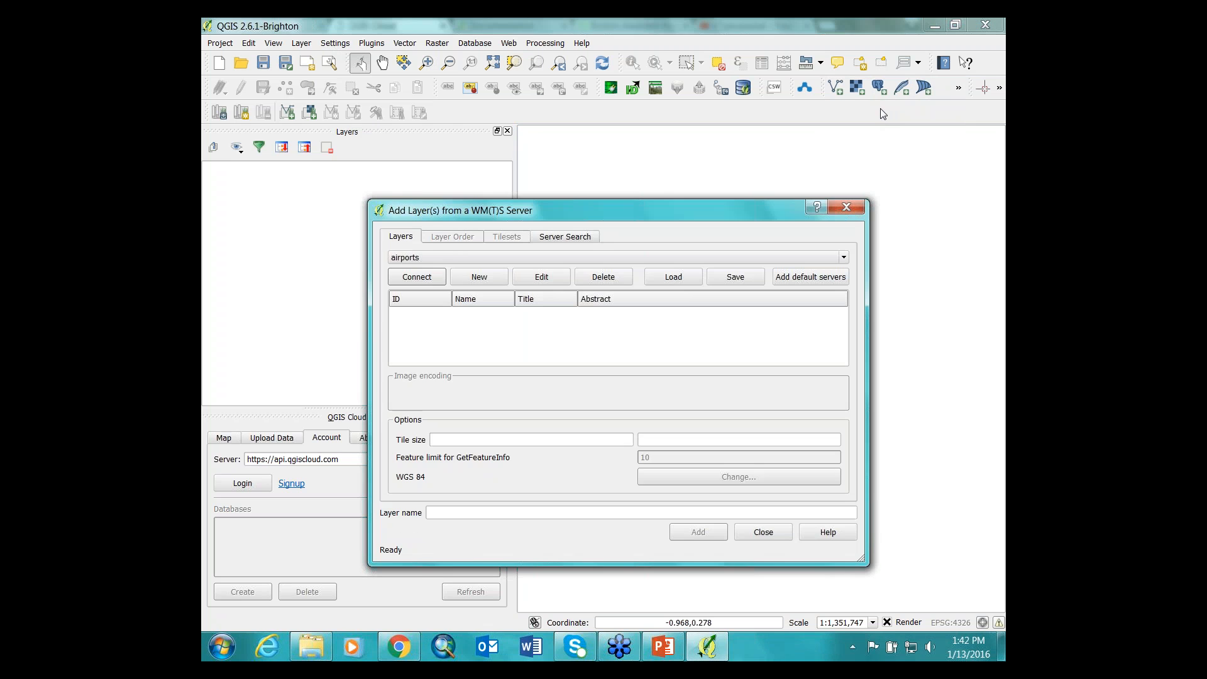
left_click(858, 213)
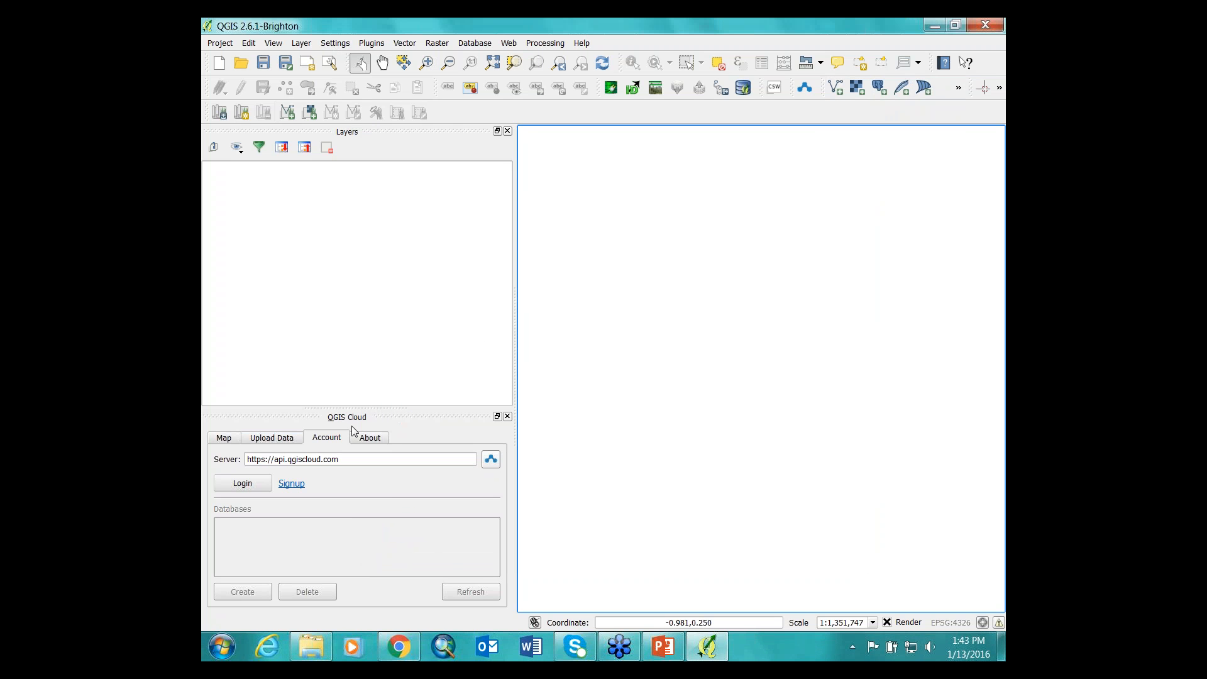
Add the Stamen Watercolor/OSM background layer from the QGIS Cloud Map tab's background list.
left_click(230, 438)
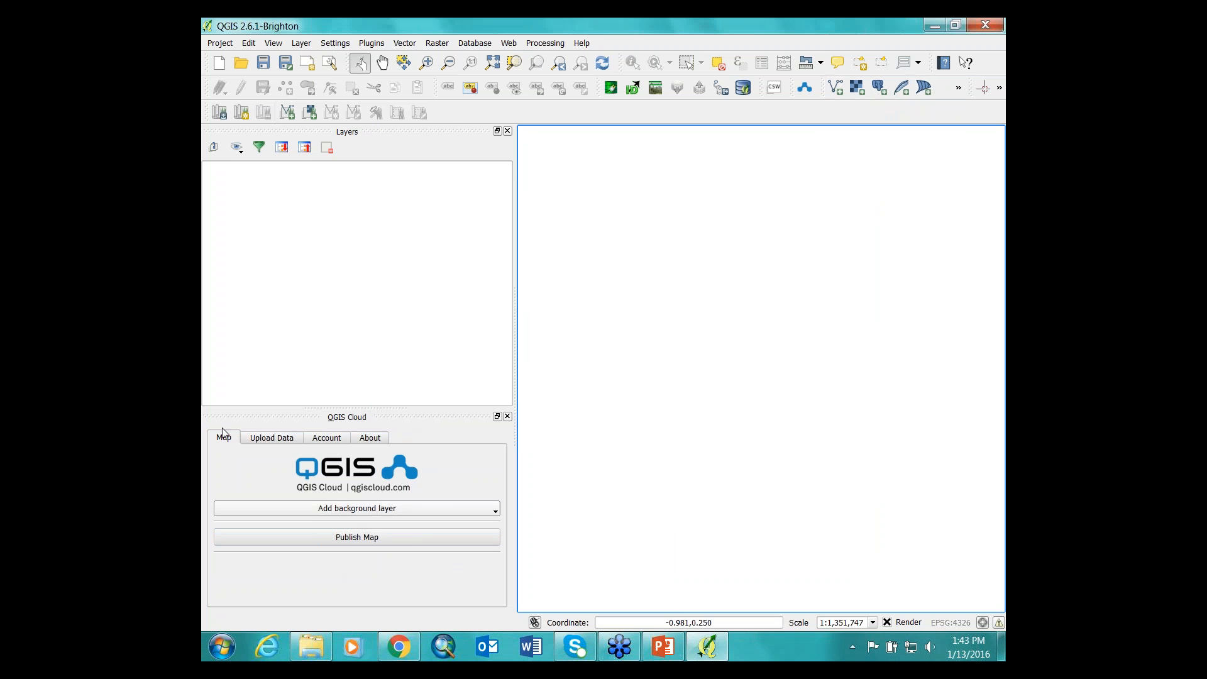
left_click(334, 510)
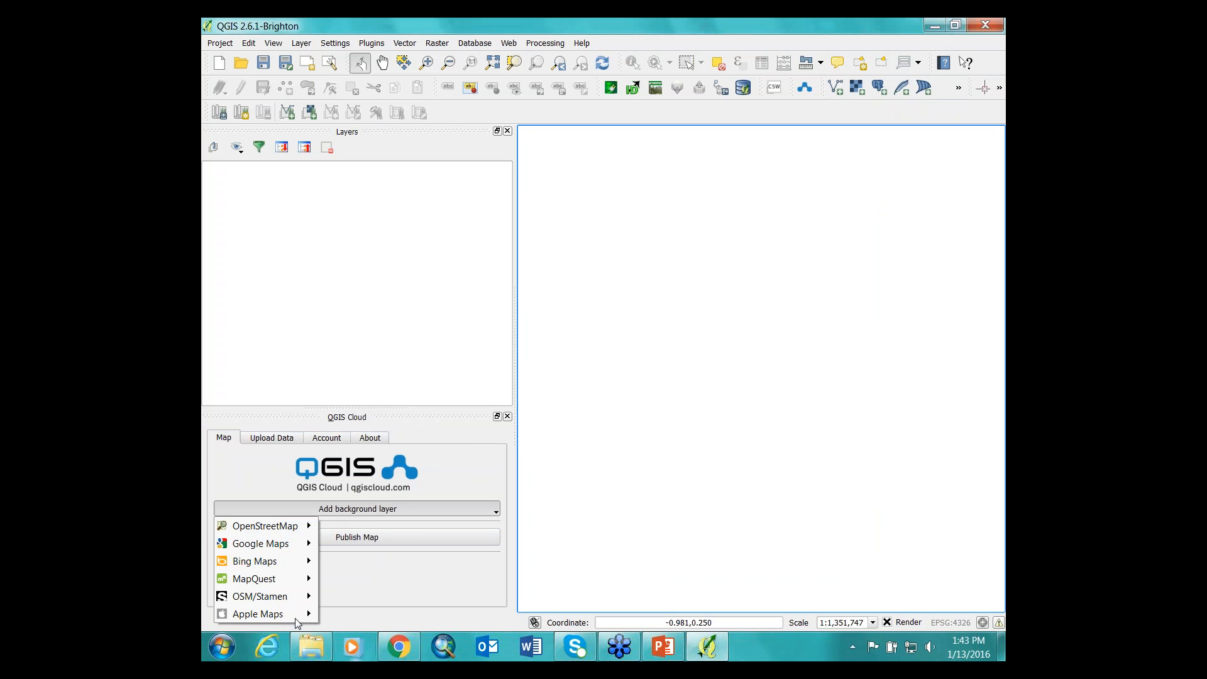
mouse_move(271, 560)
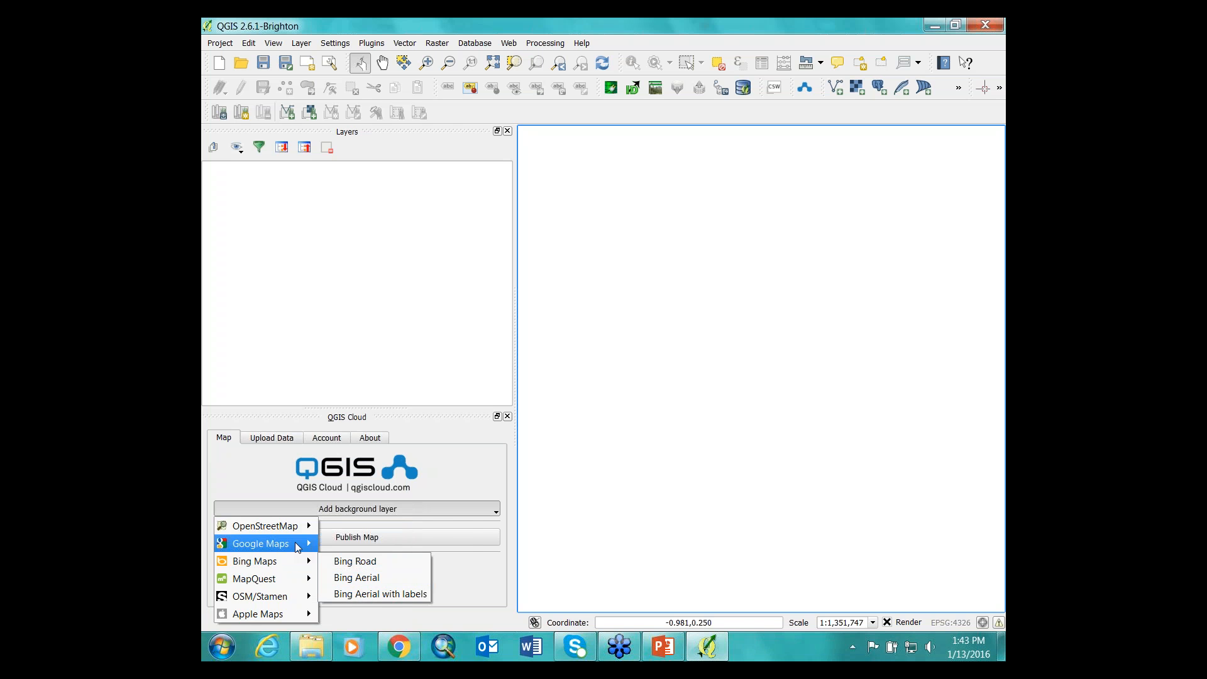
mouse_move(279, 532)
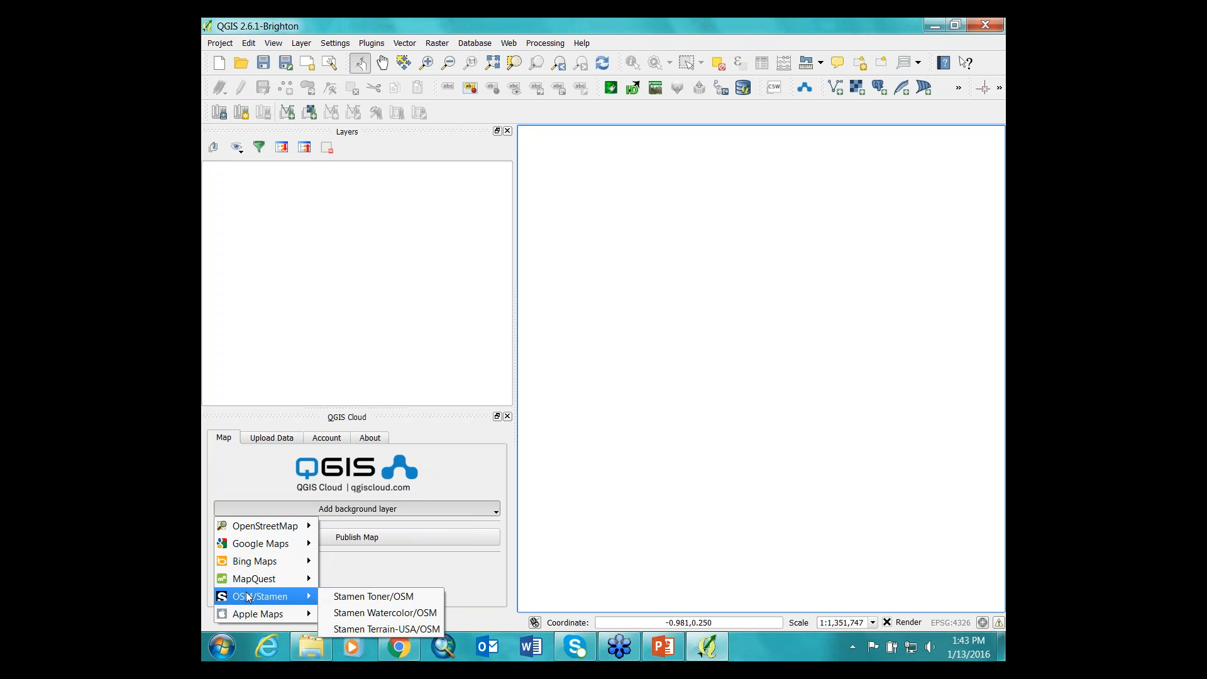
left_click(356, 614)
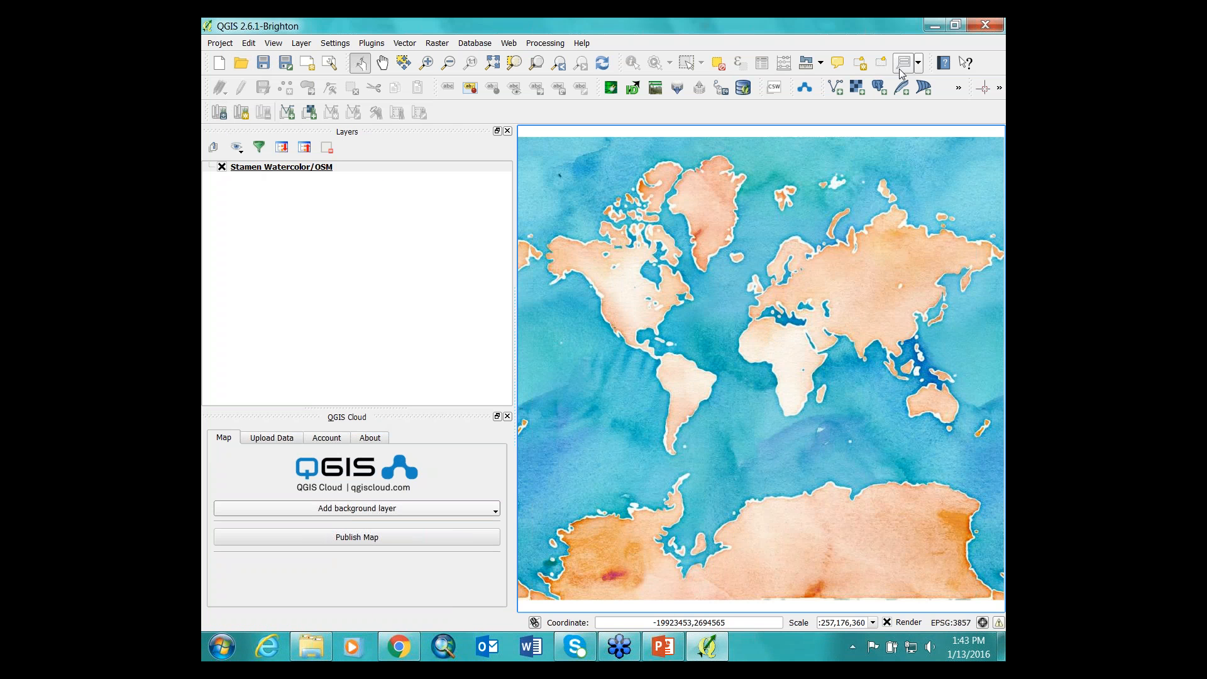
Connect the WMS dialog to the saved basemap server to list layers like Cities and Contours.
left_click(959, 89)
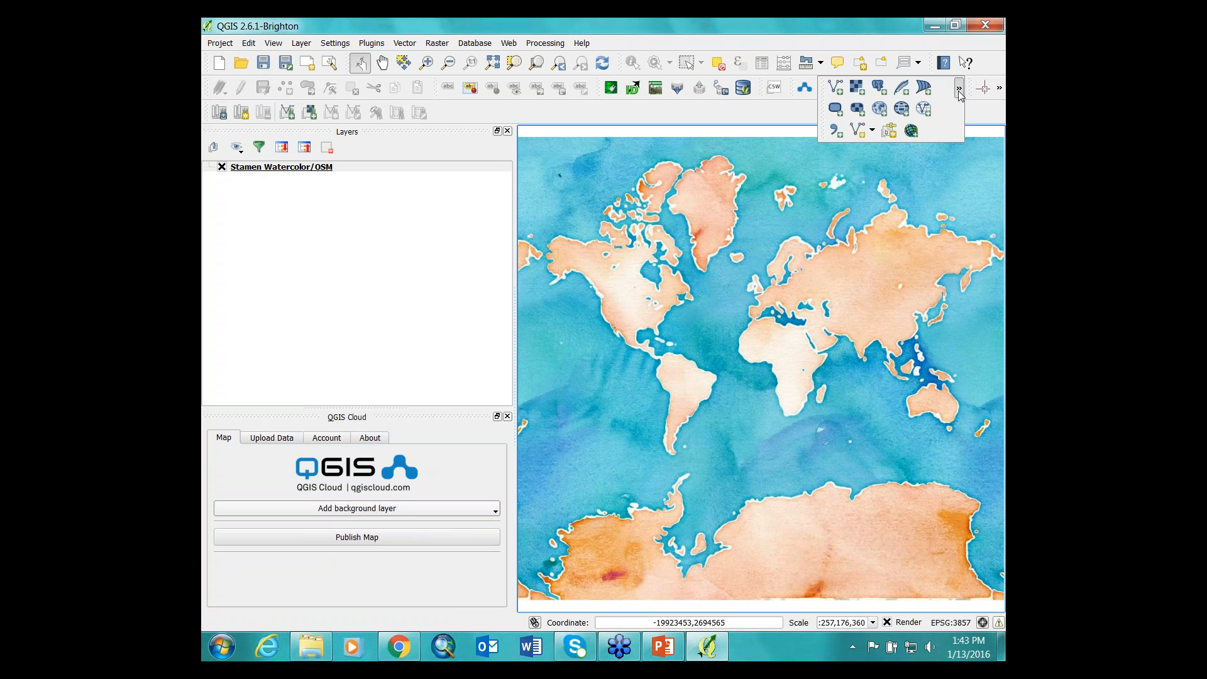
left_click(881, 111)
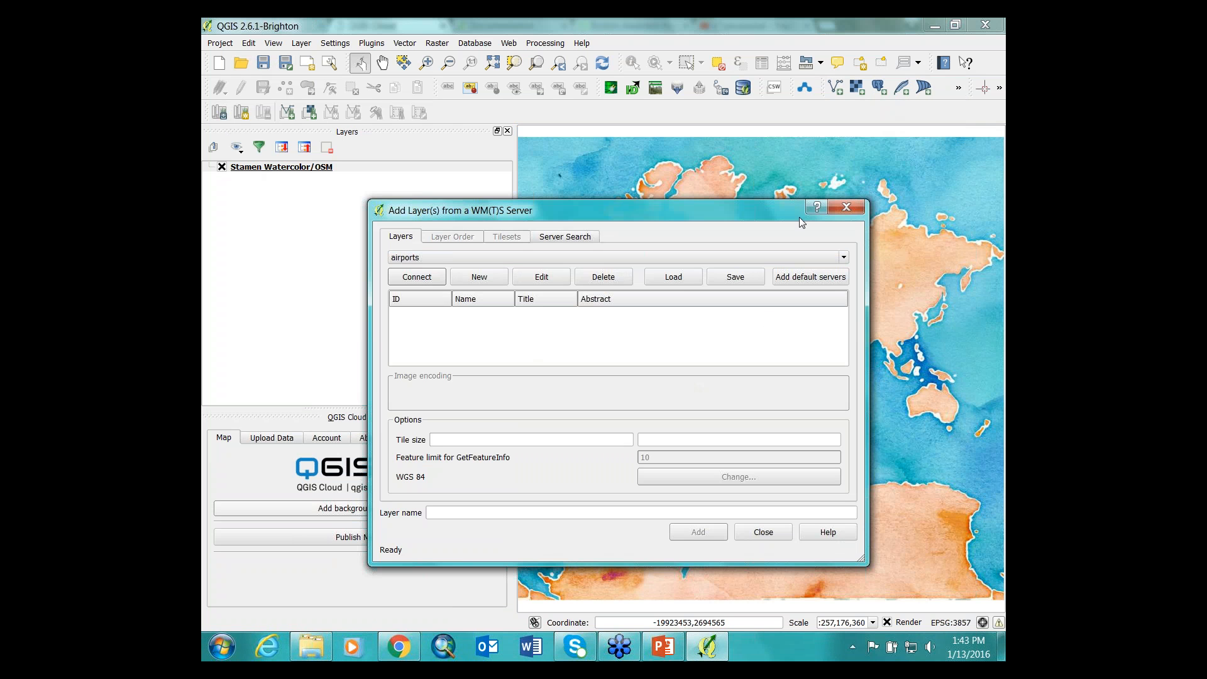
left_click_drag(726, 213, 762, 141)
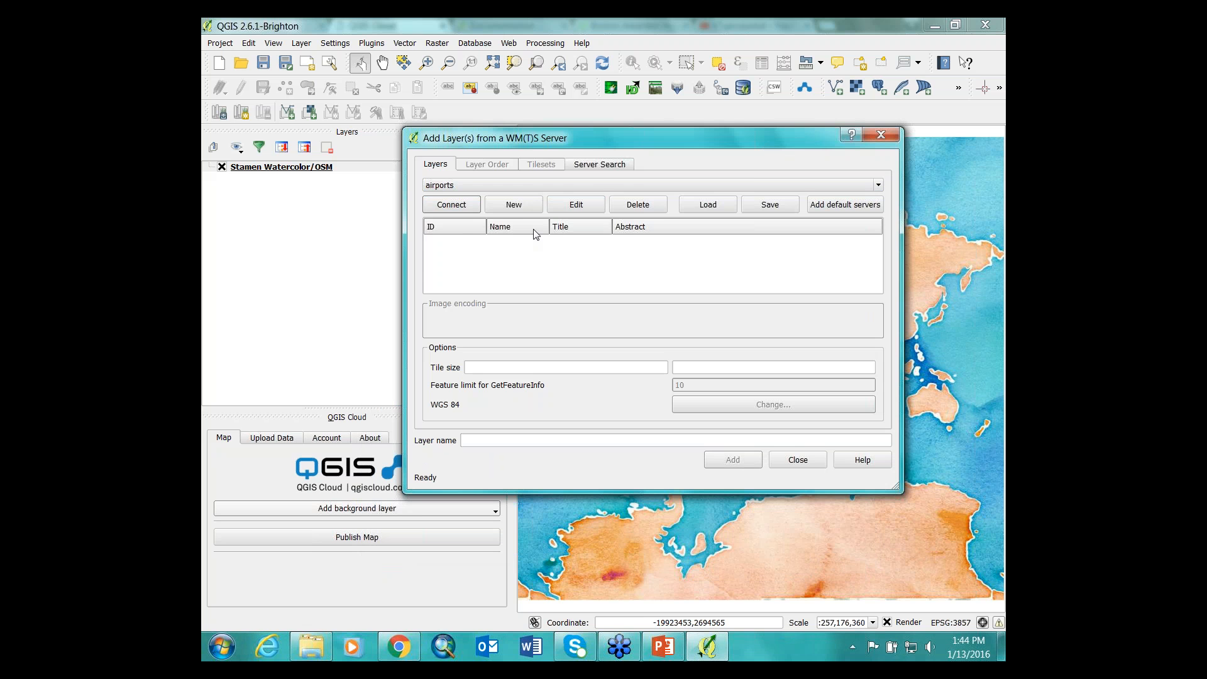
left_click(512, 185)
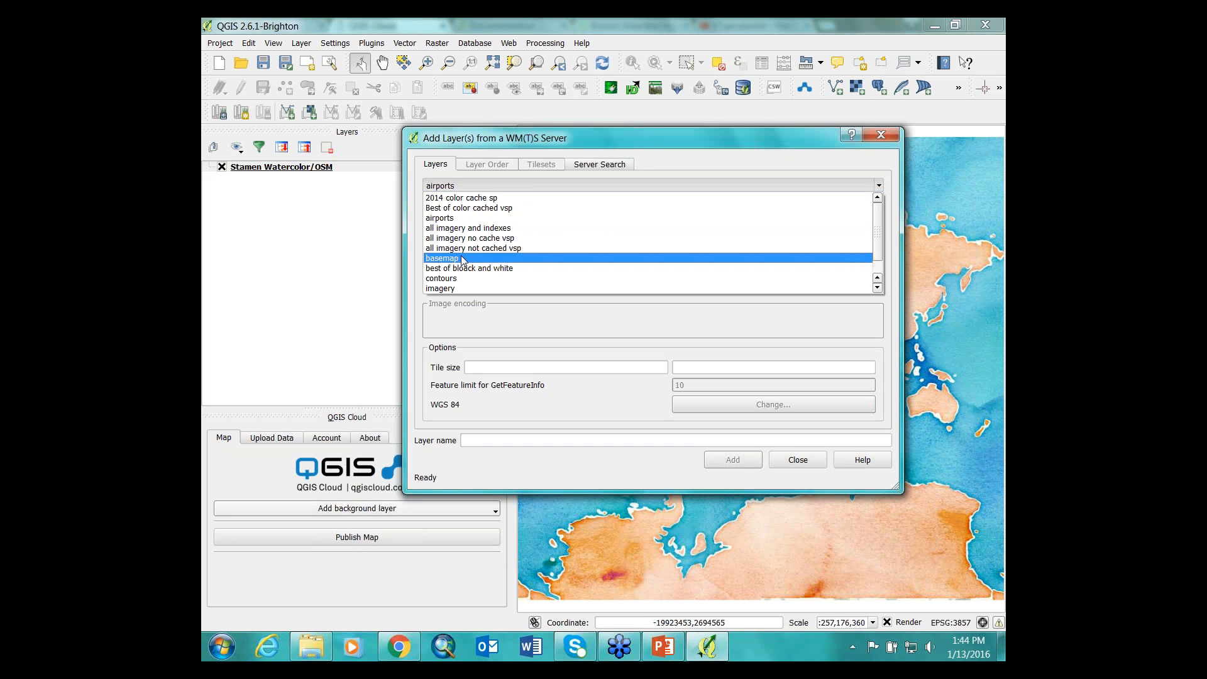
left_click(490, 259)
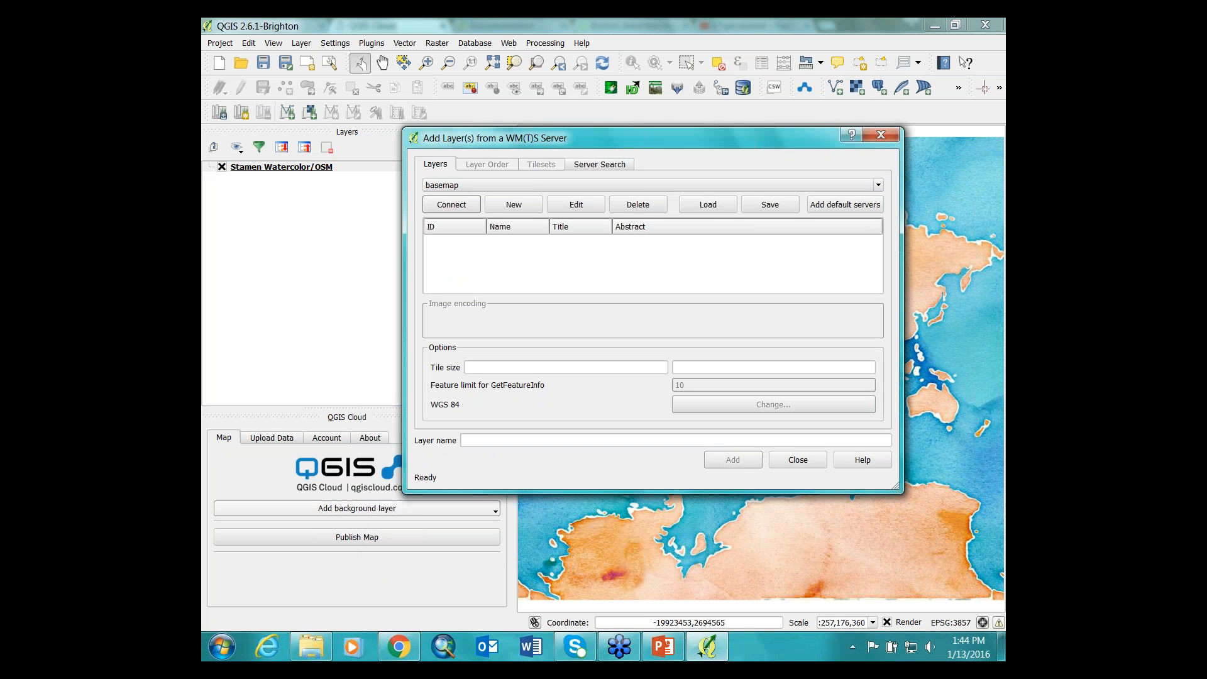
left_click(443, 186)
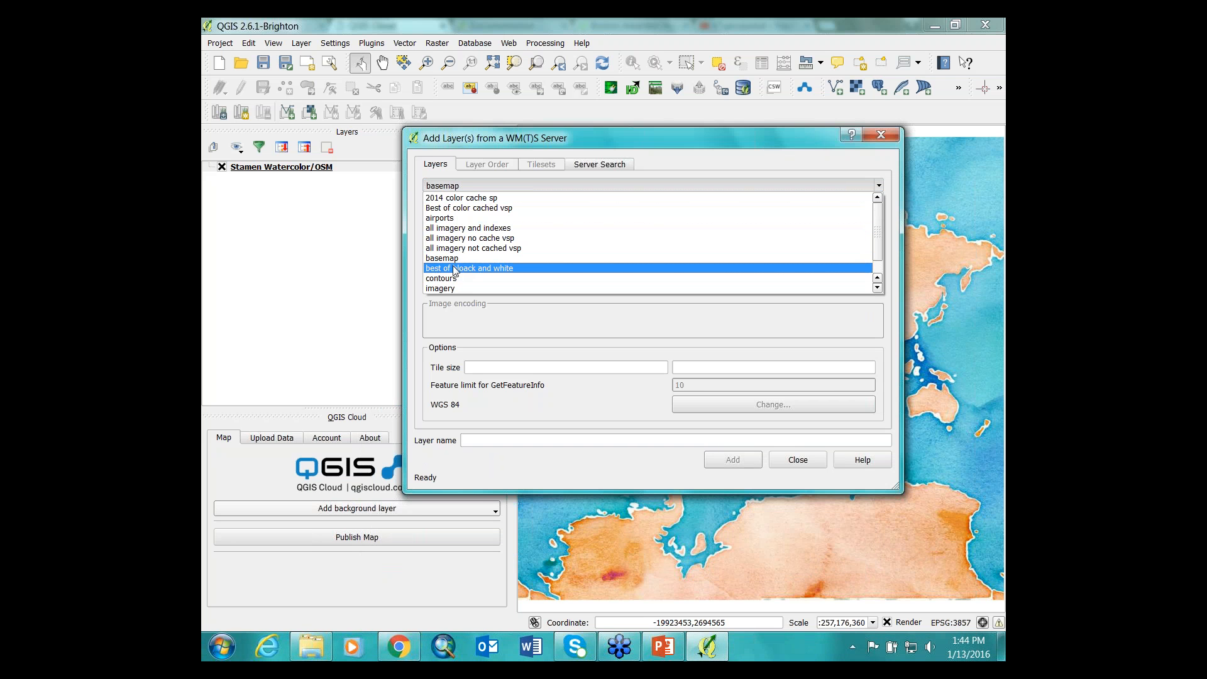
left_click(451, 187)
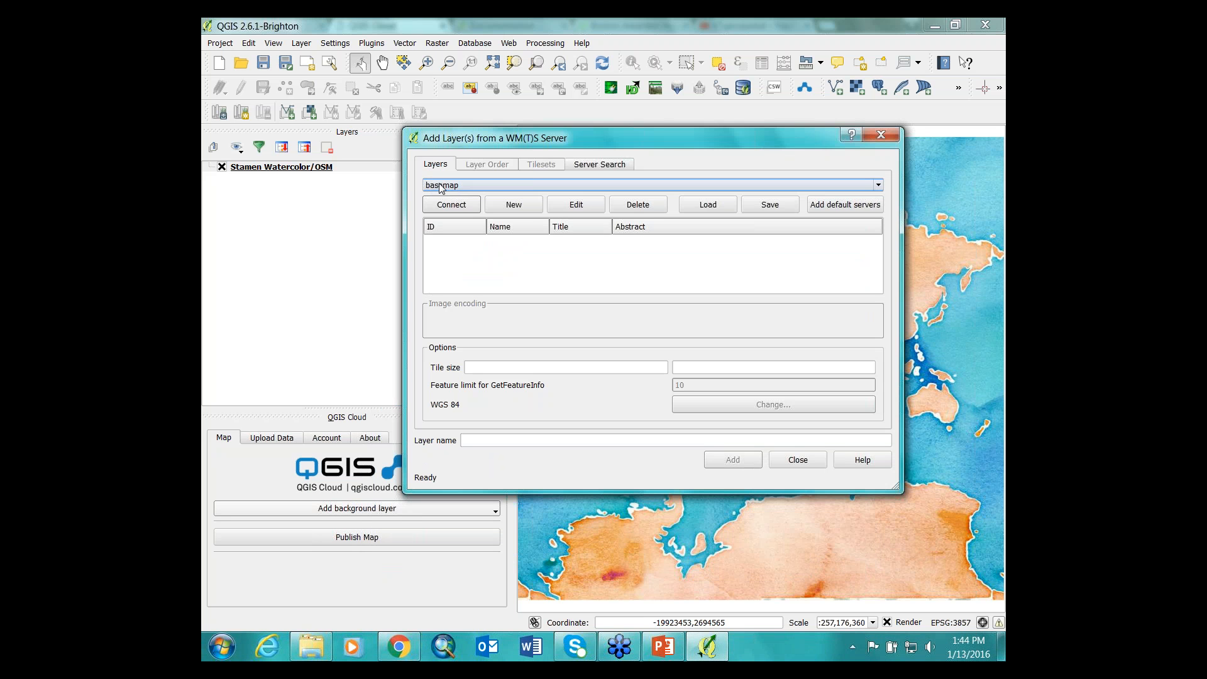
left_click(450, 205)
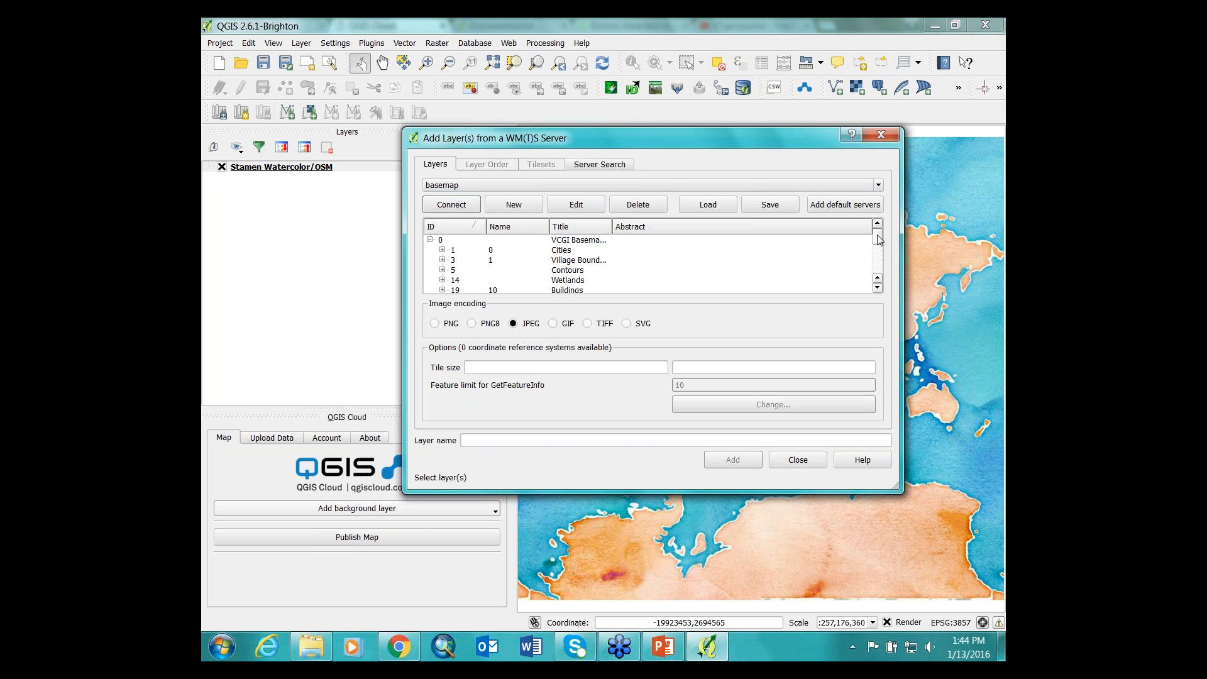
Select layer 46 Town Boundaries in the basemap server's layer list.
mouse_move(877, 237)
left_mouse_down()
mouse_move(878, 267)
mouse_move(878, 236)
left_mouse_up()
left_click(877, 288)
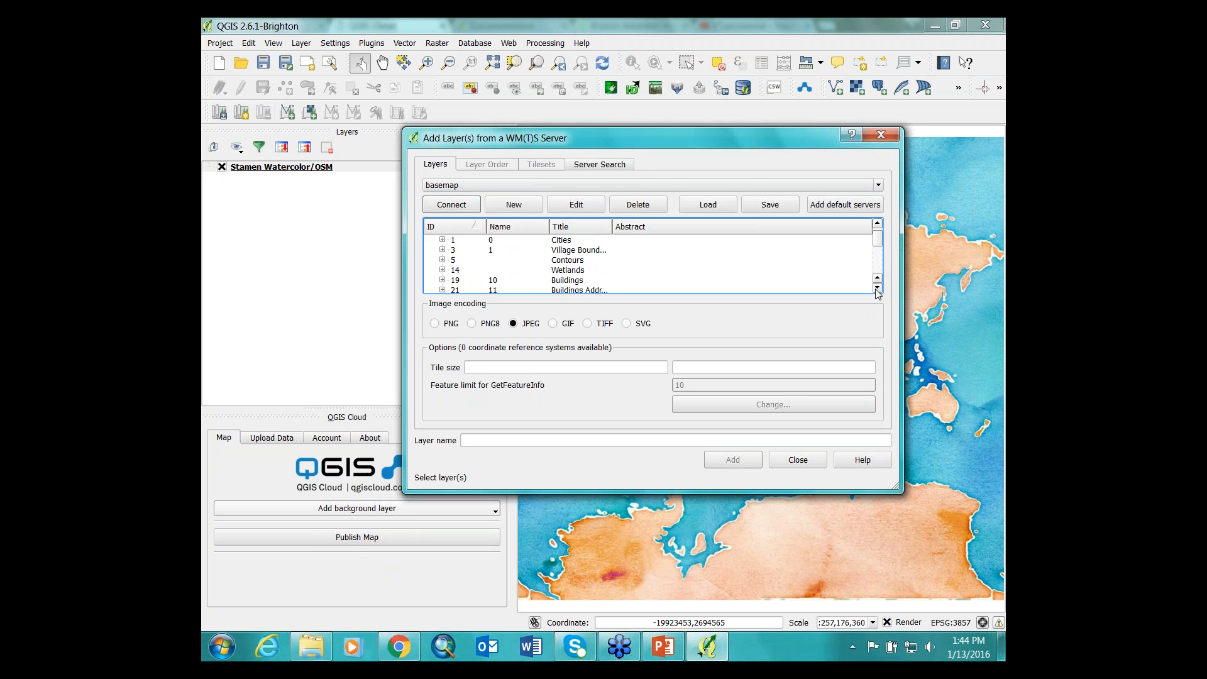
left_click(876, 288)
left_click(878, 289)
left_click(877, 288)
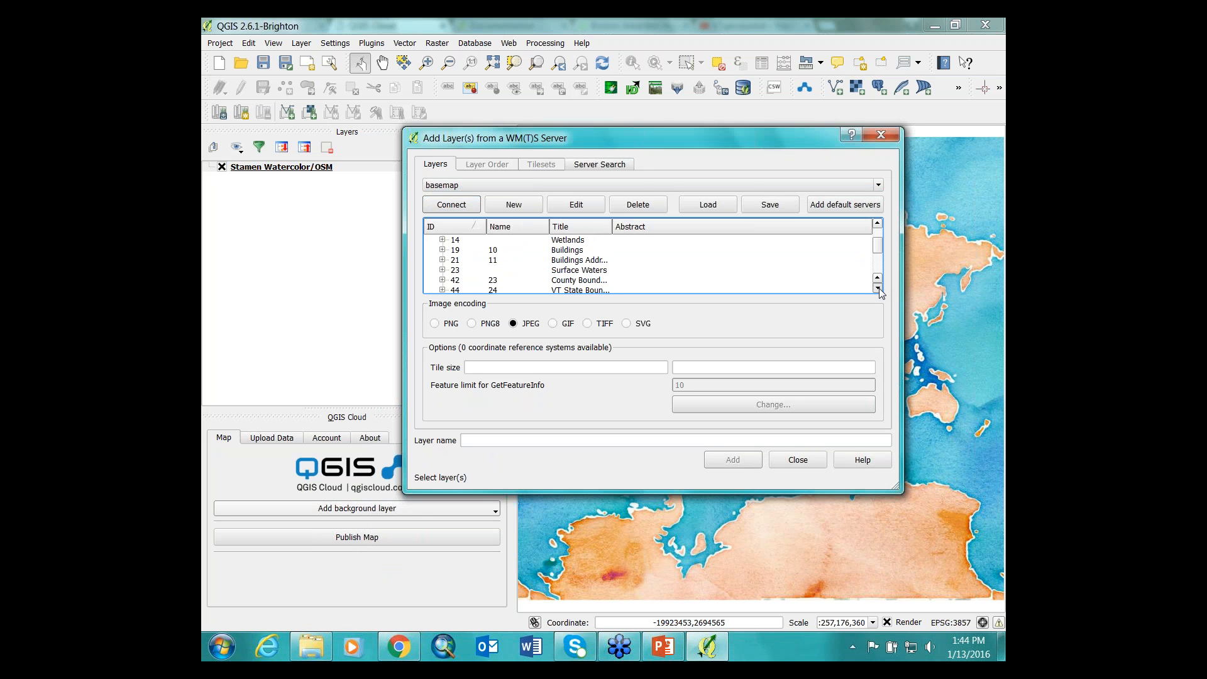
left_click(877, 289)
left_click(877, 288)
left_click(877, 289)
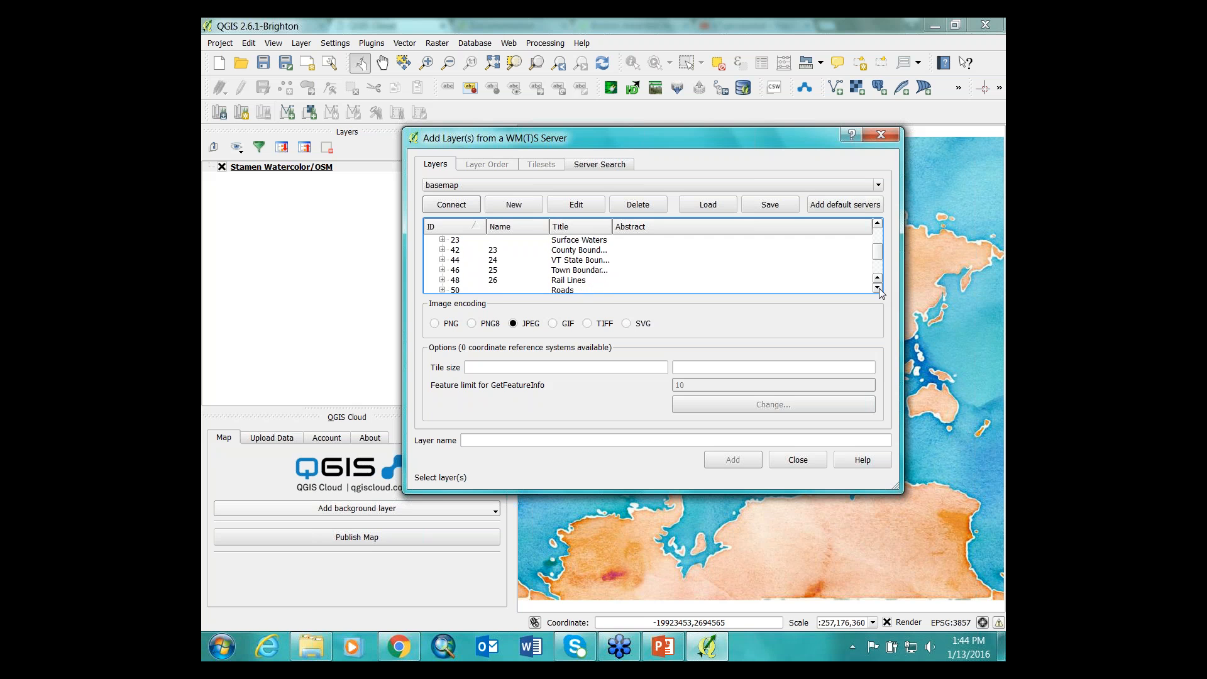
left_click(878, 288)
left_click(877, 289)
left_click(878, 288)
left_click(877, 288)
left_click(877, 288)
left_click(877, 289)
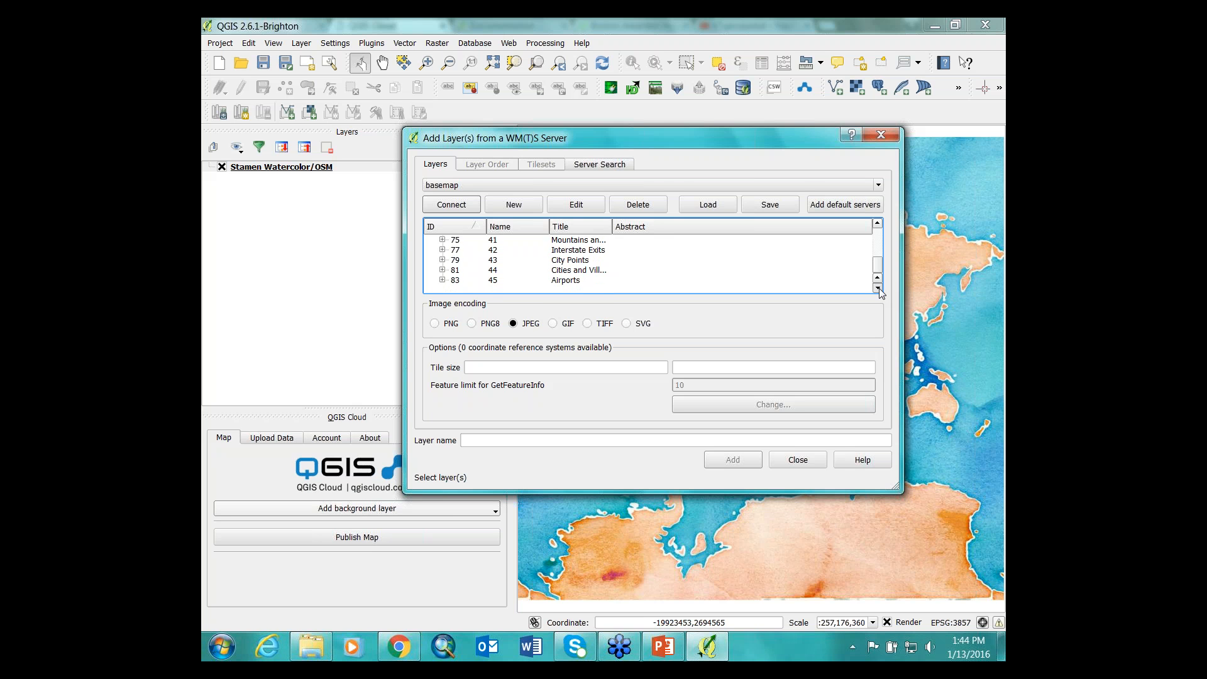
left_click(877, 224)
left_click(878, 224)
left_click(877, 224)
left_click(877, 224)
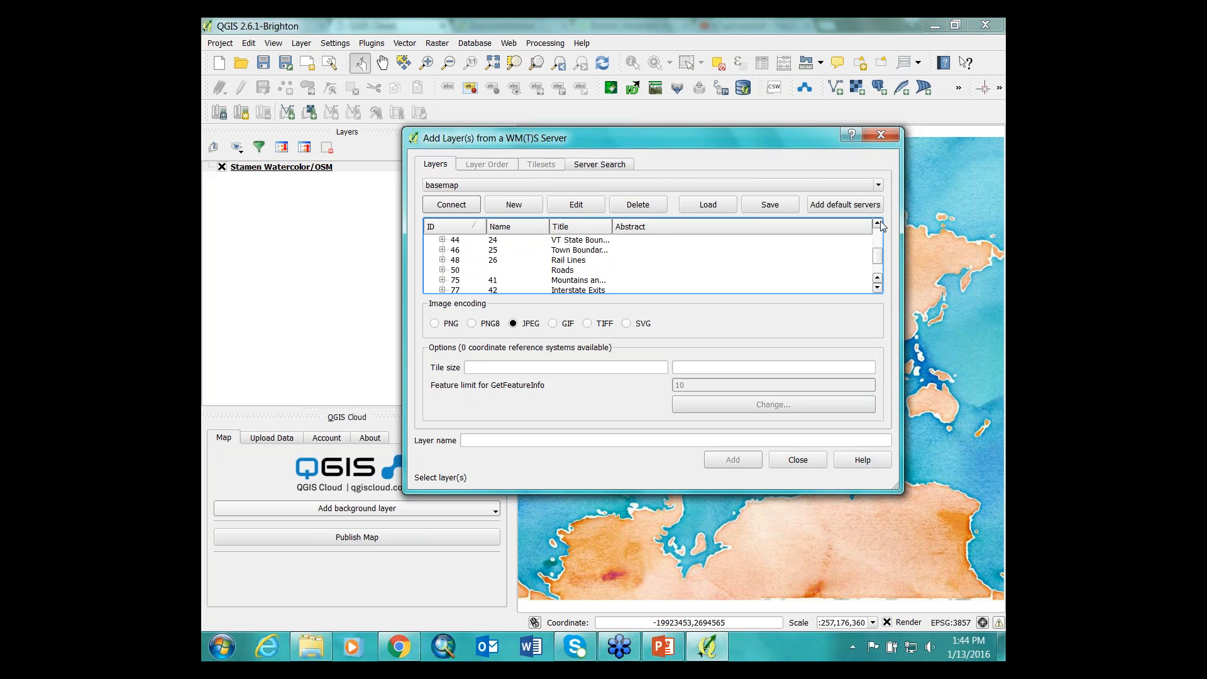
left_click(557, 252)
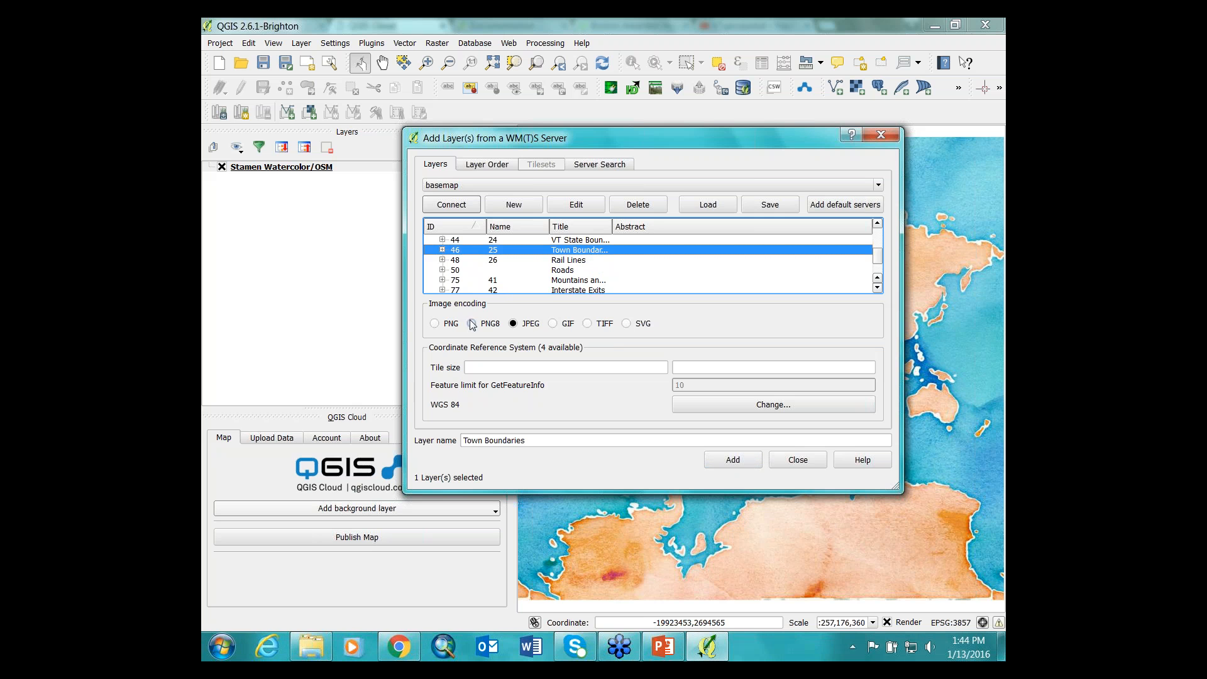
Add Town Boundaries with PNG image encoding and close the server dialog.
left_click(434, 323)
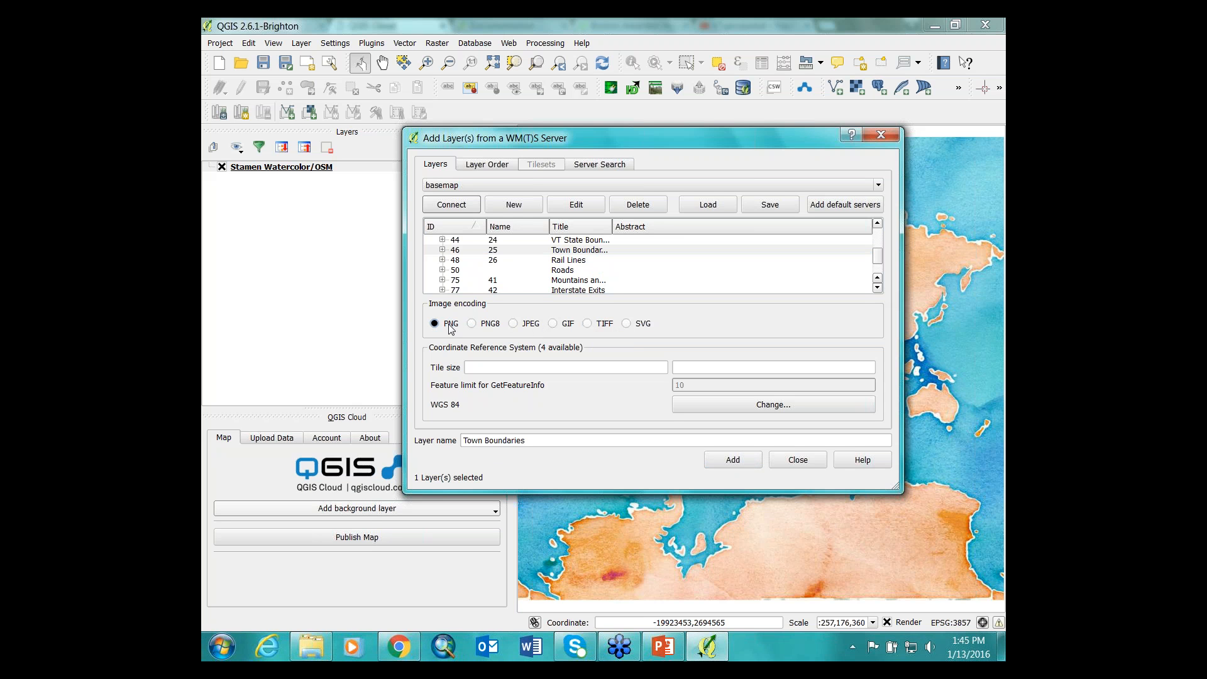
left_click(736, 464)
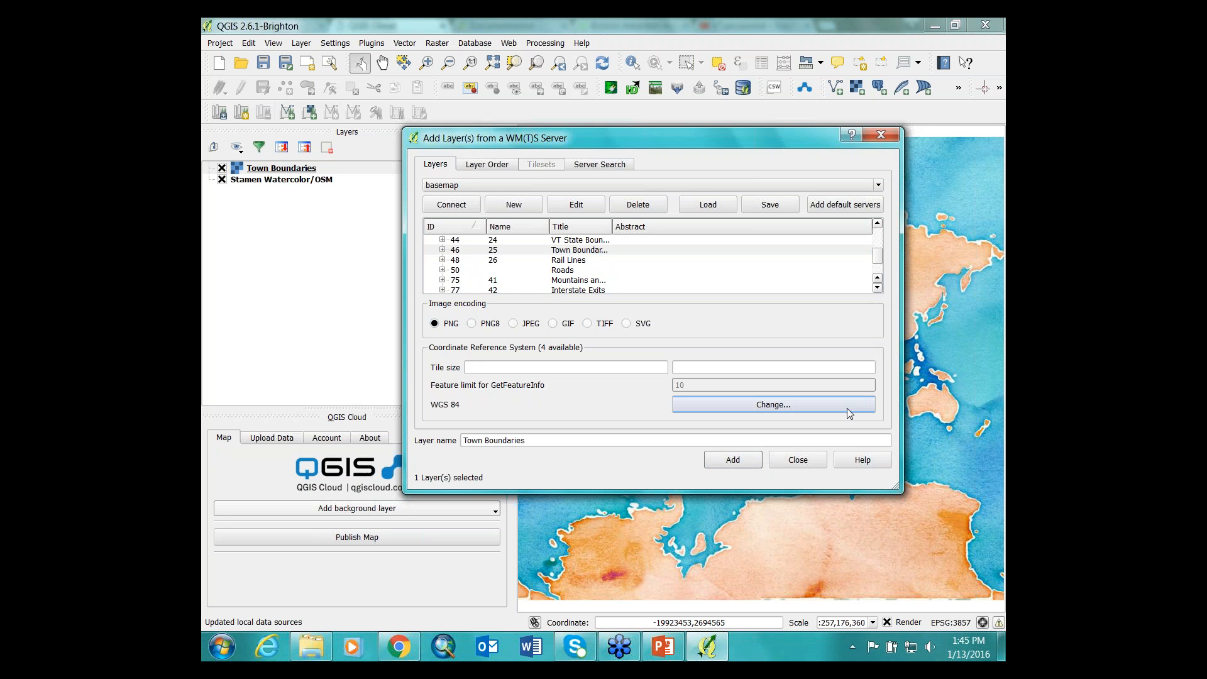
left_click(800, 459)
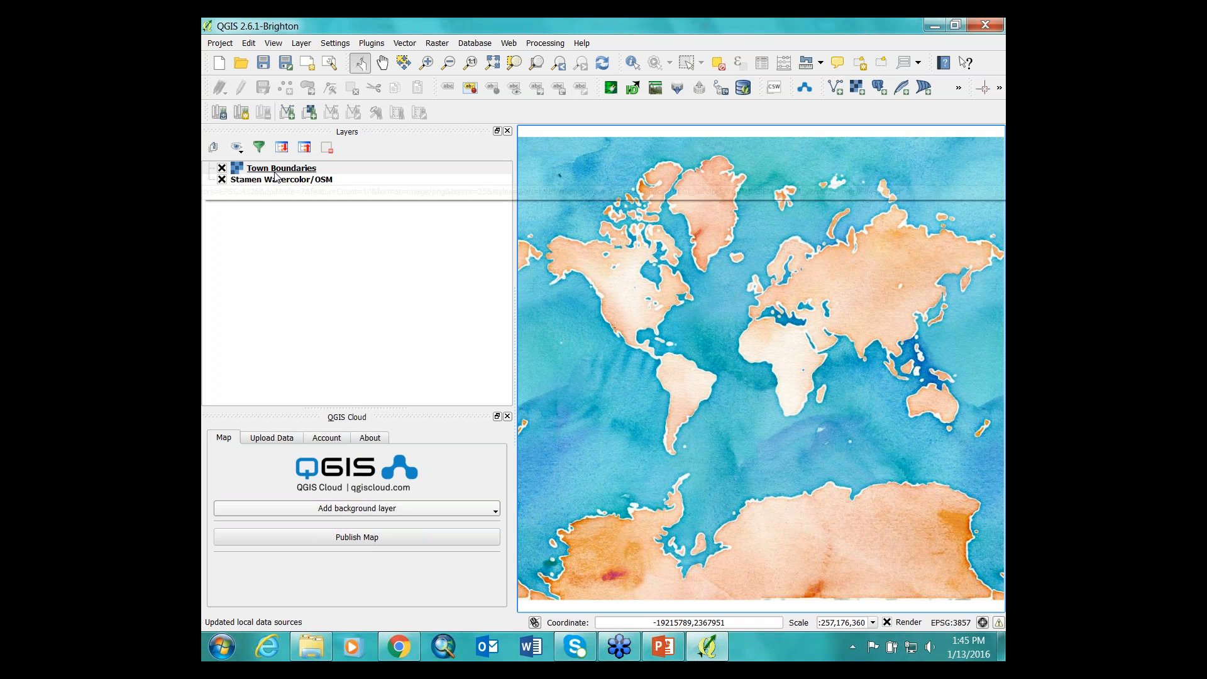
Zoom the map to the Town Boundaries layer's extent from its Layers panel menu.
right_click(275, 173)
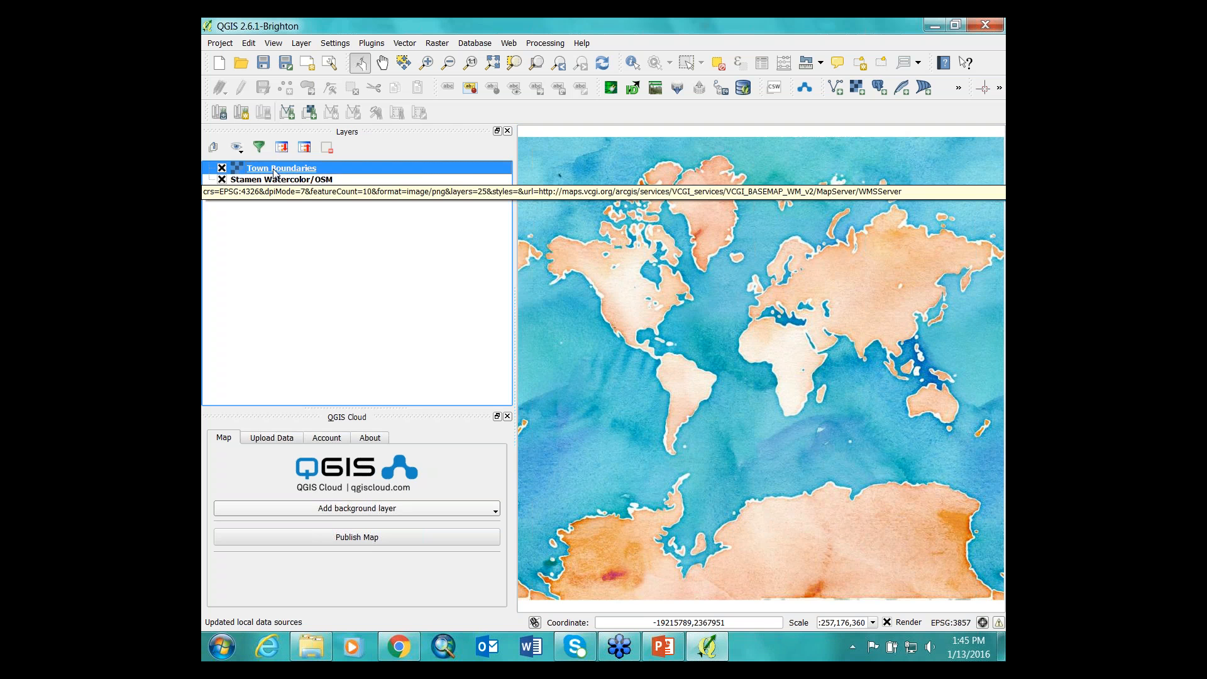
left_click(310, 177)
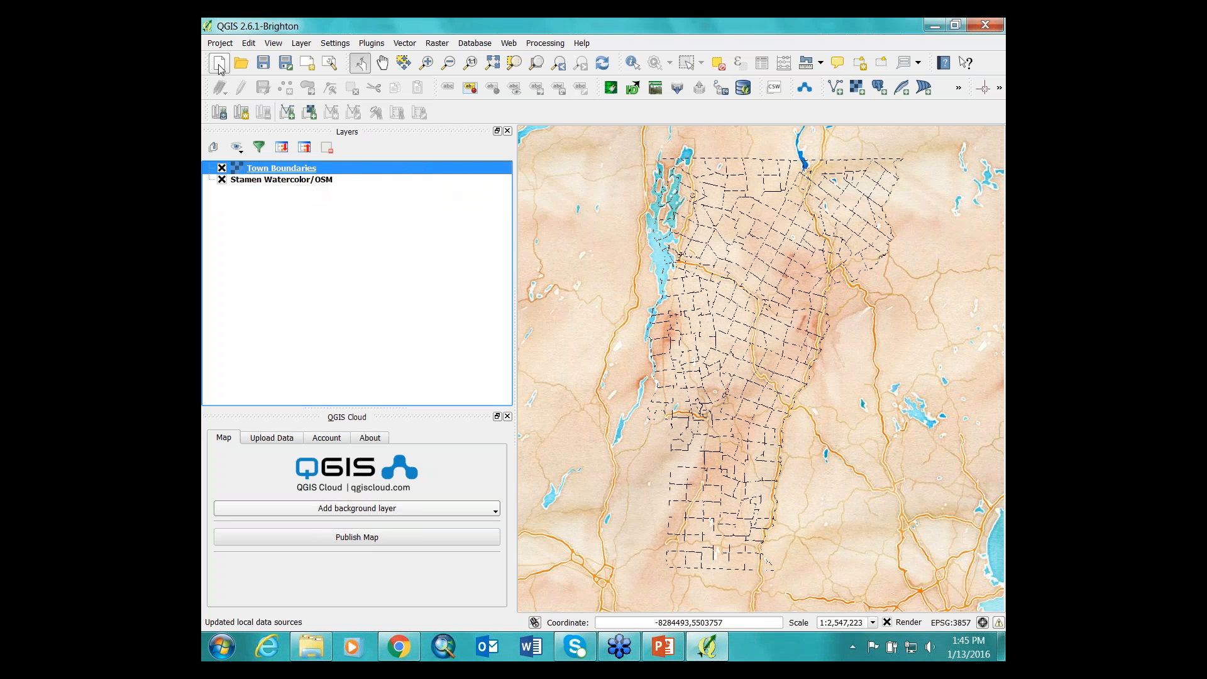
Load TRANS_AIRPORTS_POINT.shp from C:\INTROGIS\DATA as a vector layer.
left_click(836, 89)
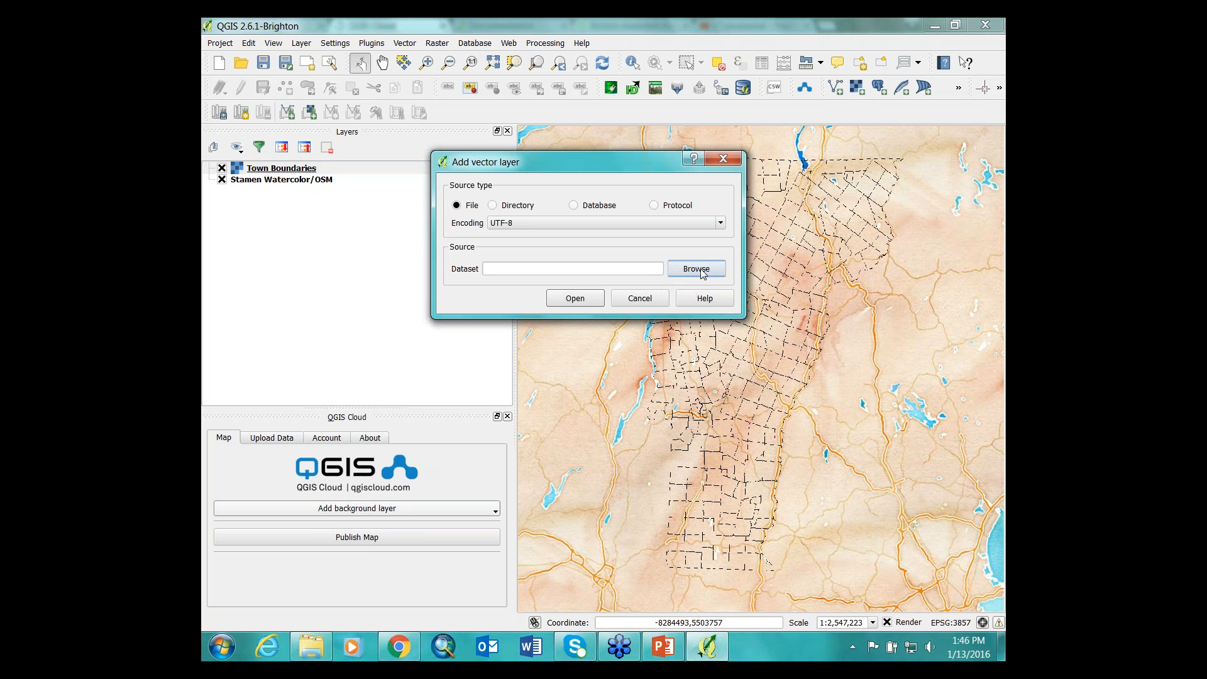
left_click(702, 272)
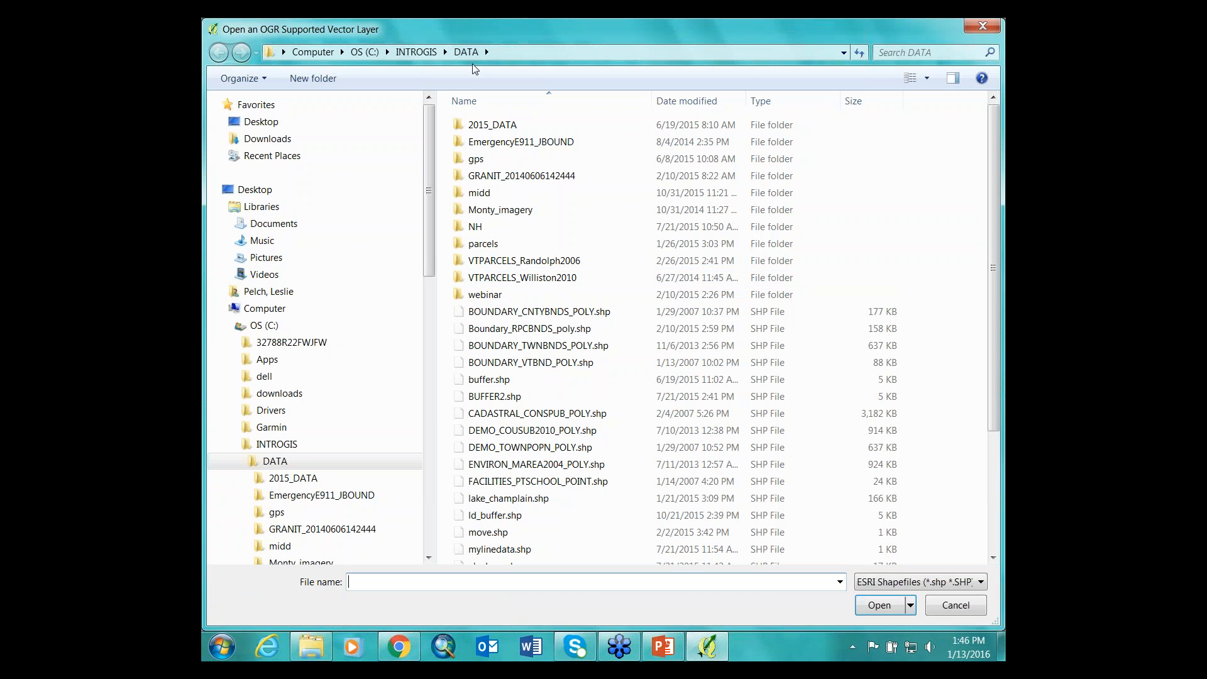
left_click(404, 54)
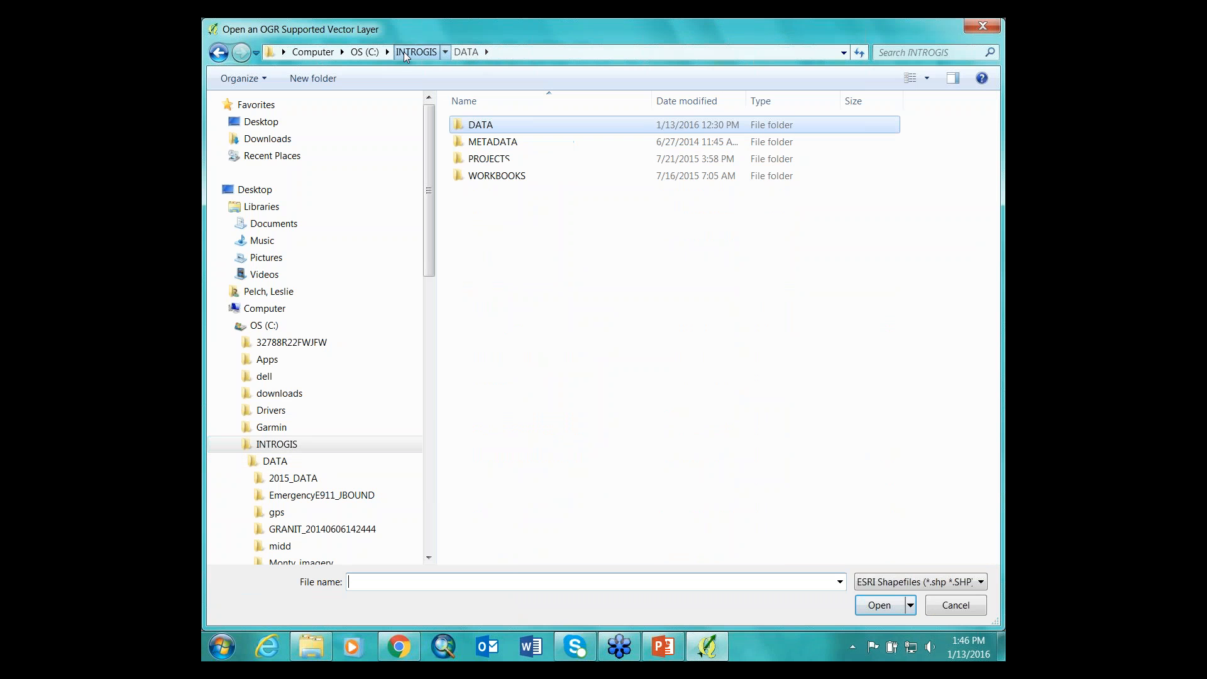
double_click(481, 126)
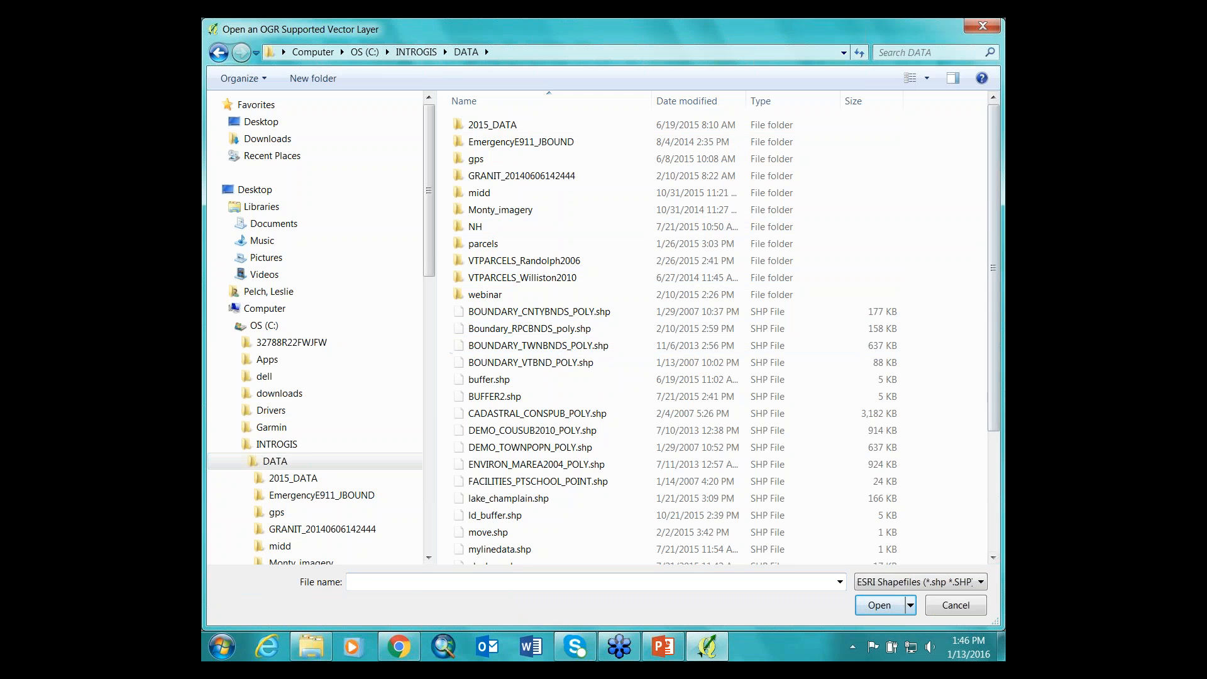
left_click_drag(994, 274, 993, 402)
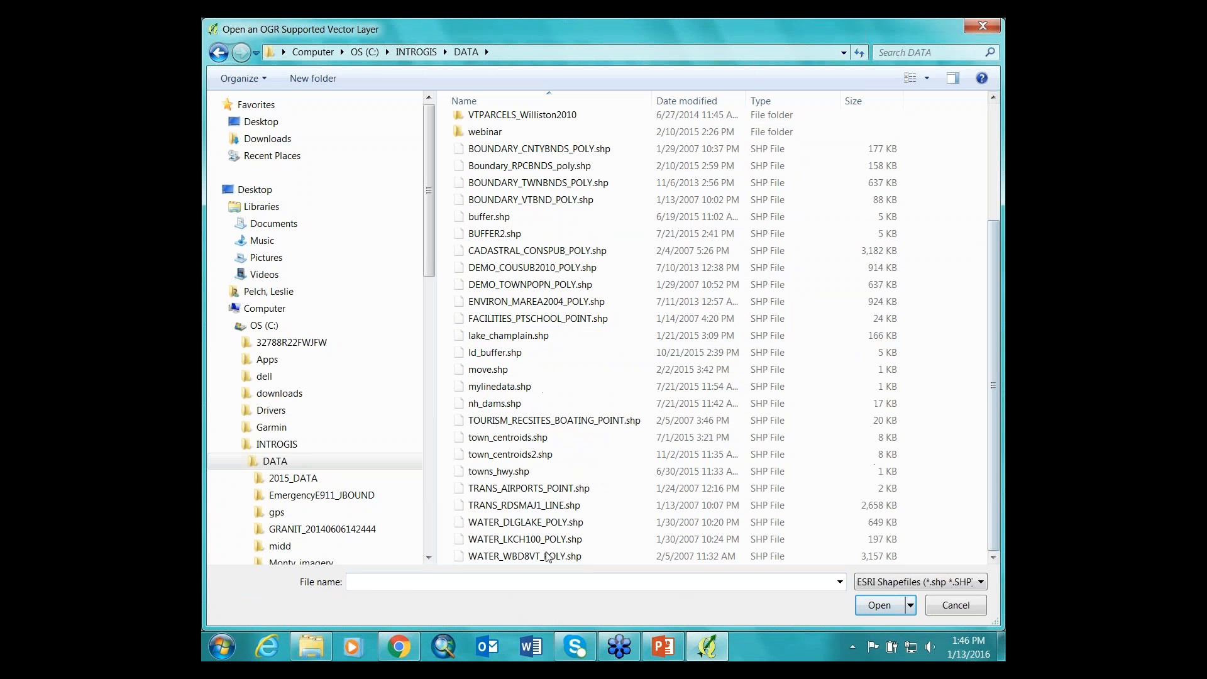
left_click(512, 489)
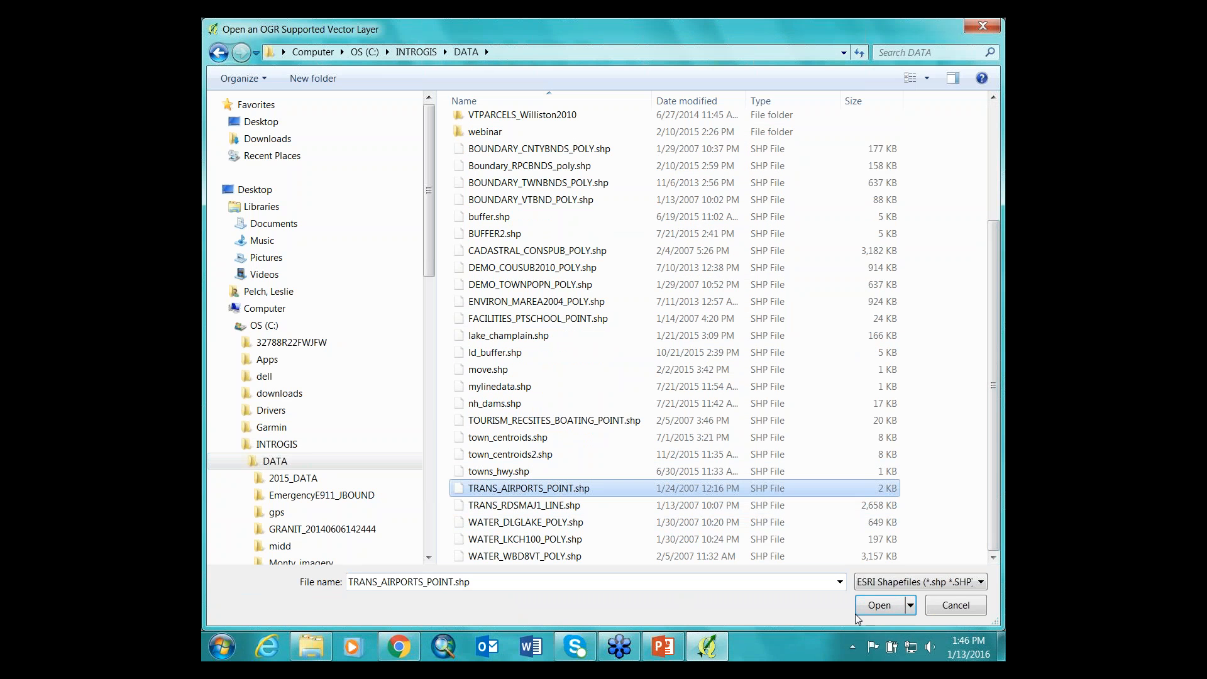
left_click(879, 605)
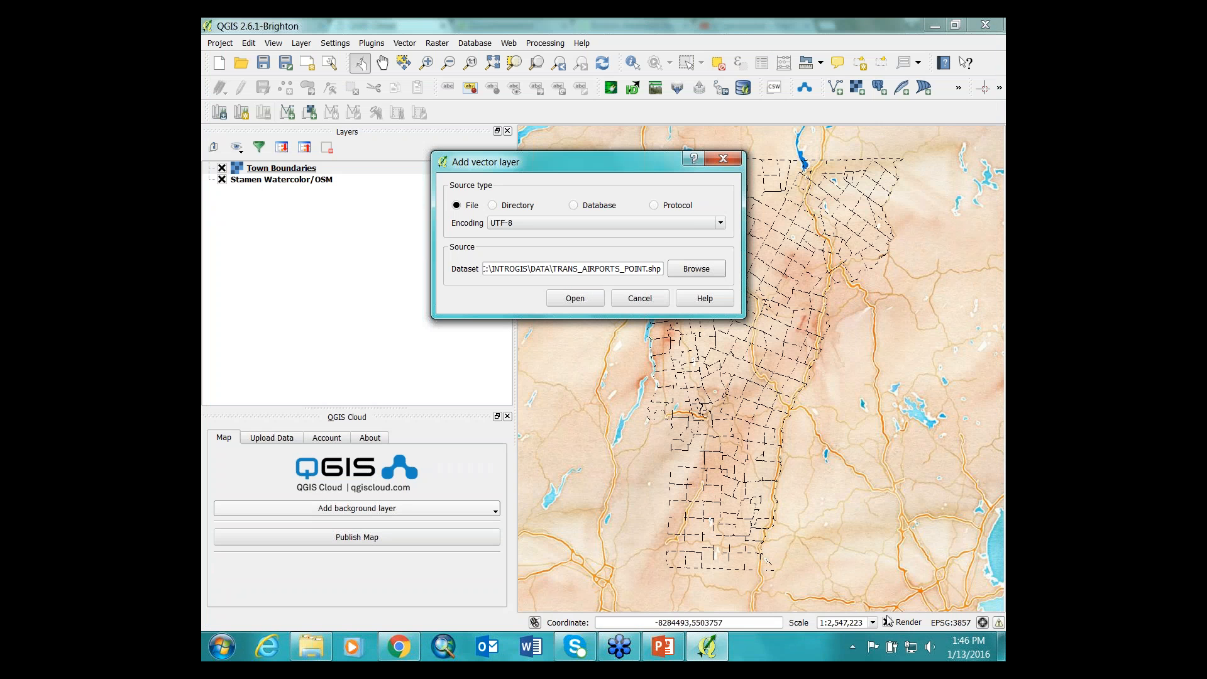
left_click(574, 298)
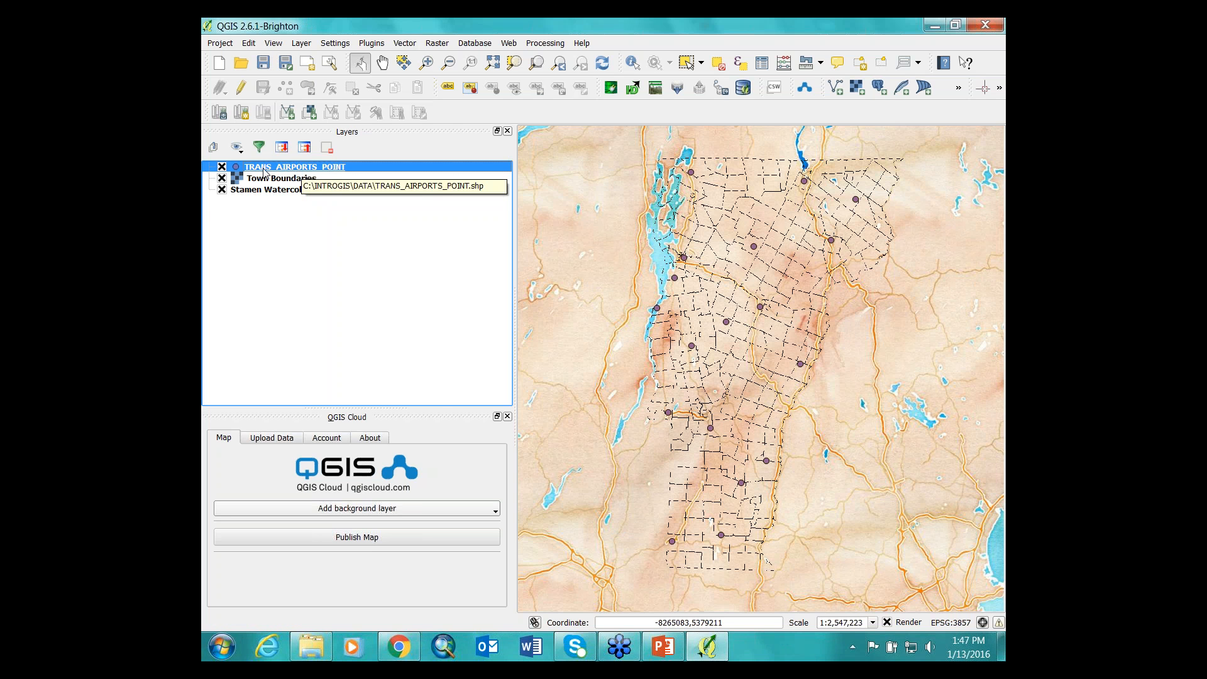
Open the Save vector layer as dialog for the TRANS_AIRPORTS_POINT layer.
right_click(291, 169)
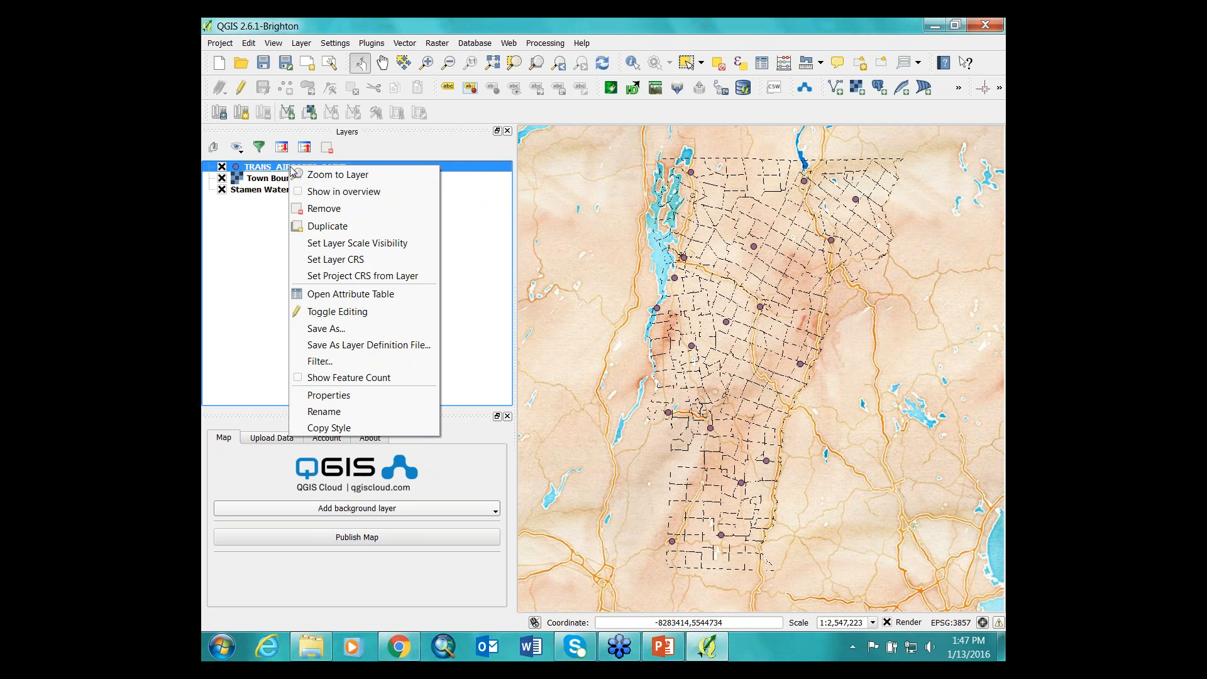
left_click(336, 330)
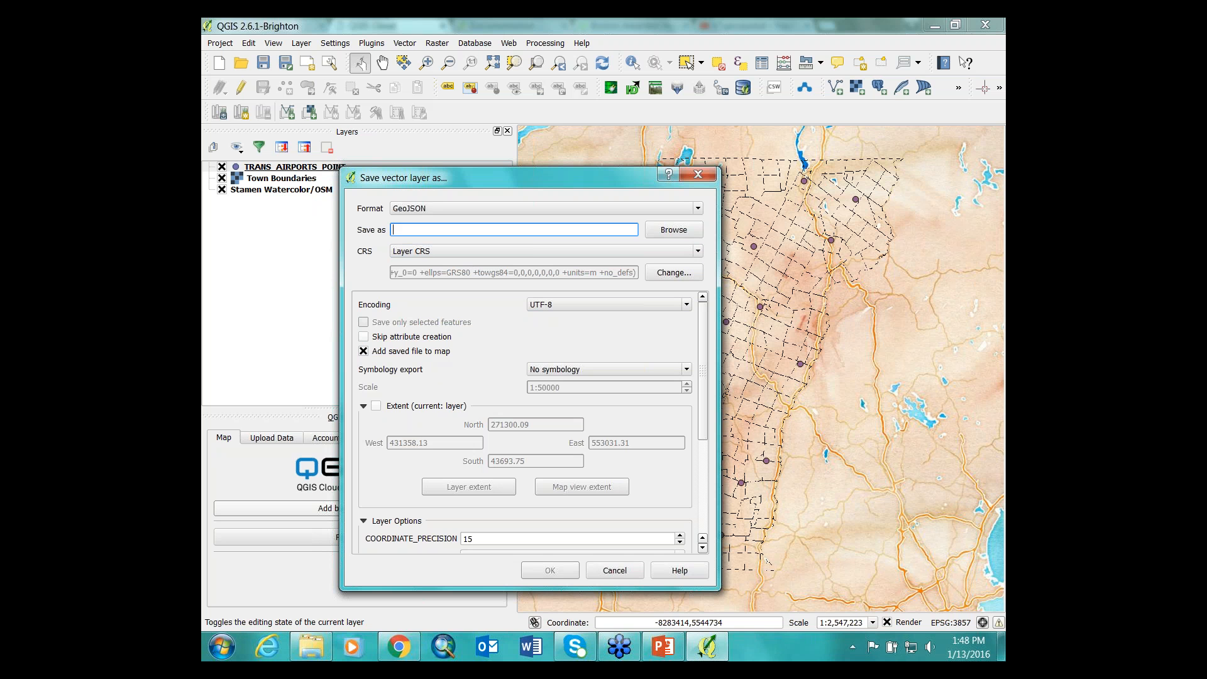
Set the export to vt_airports in the project CRS, then cancel without saving.
left_click(664, 231)
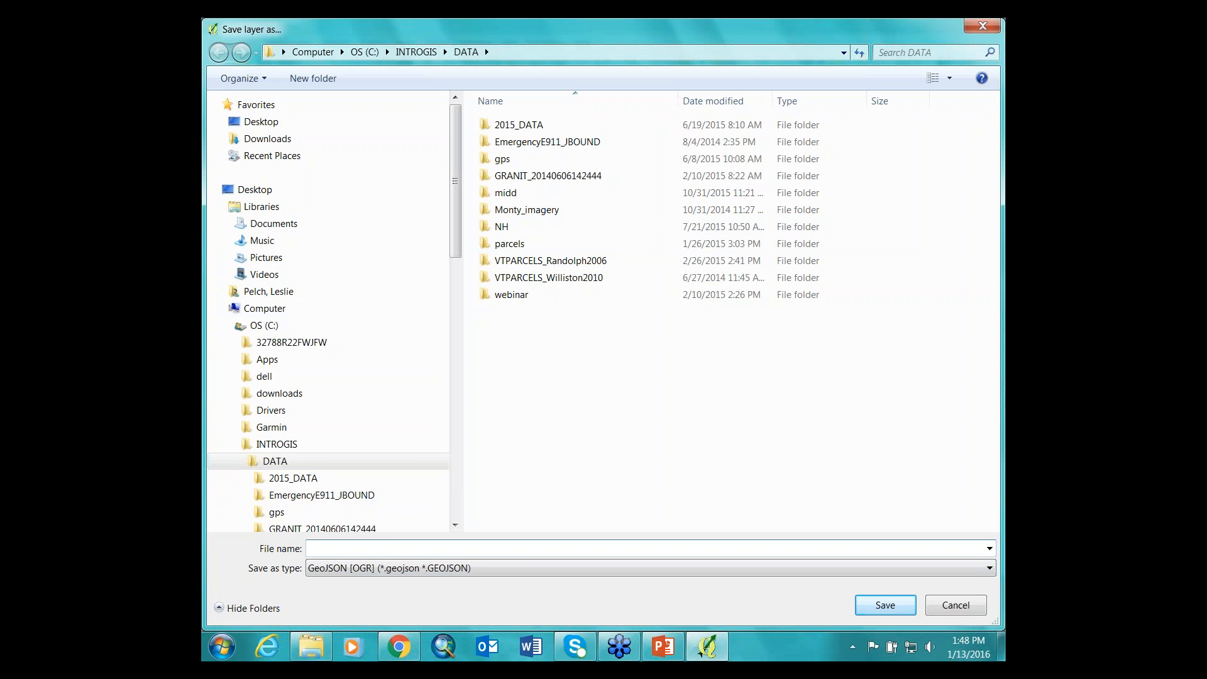
type("vt_")
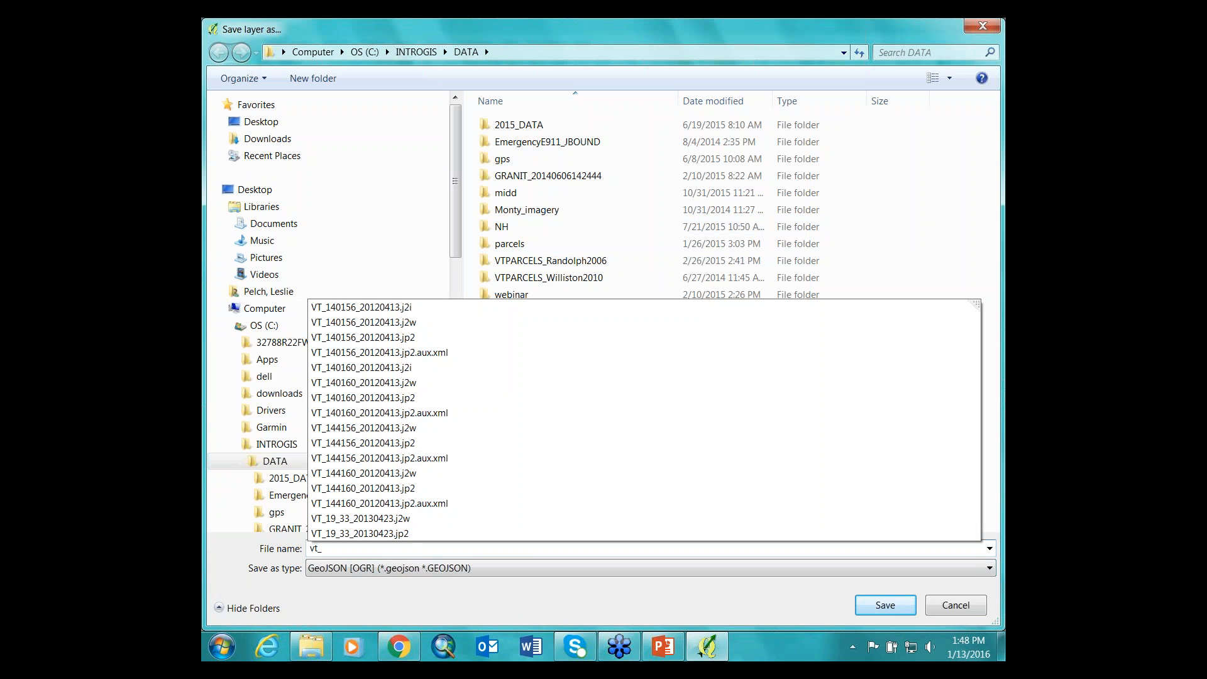
type("airports")
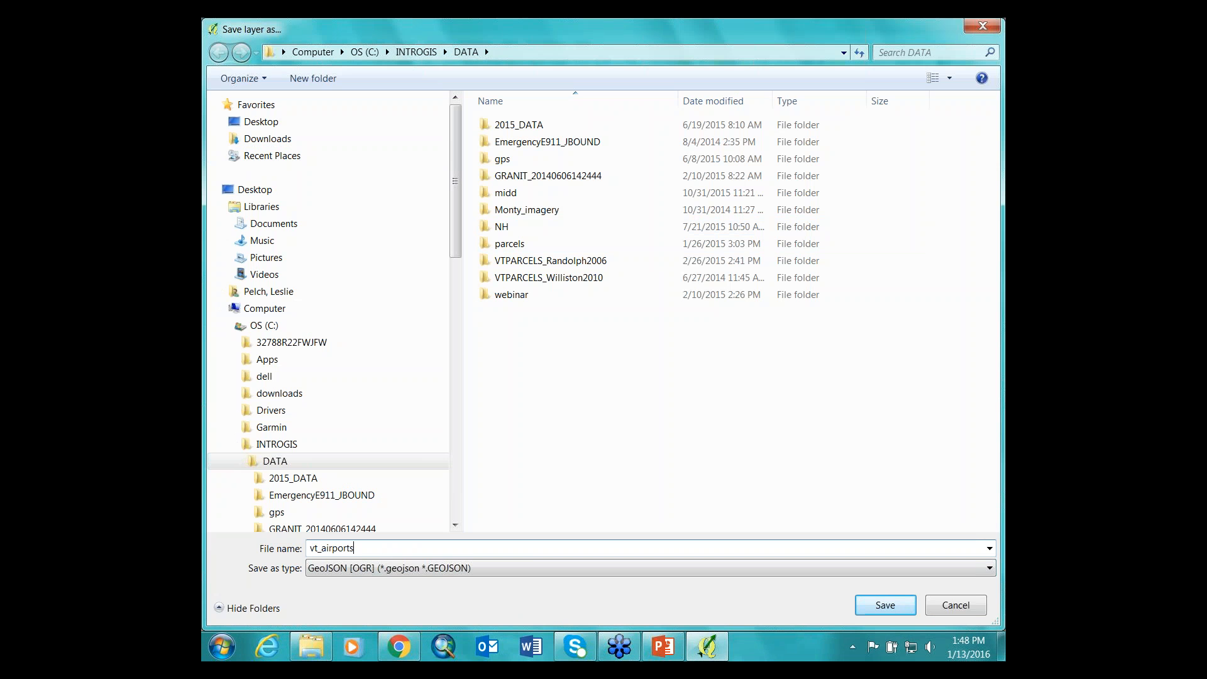
left_click(885, 604)
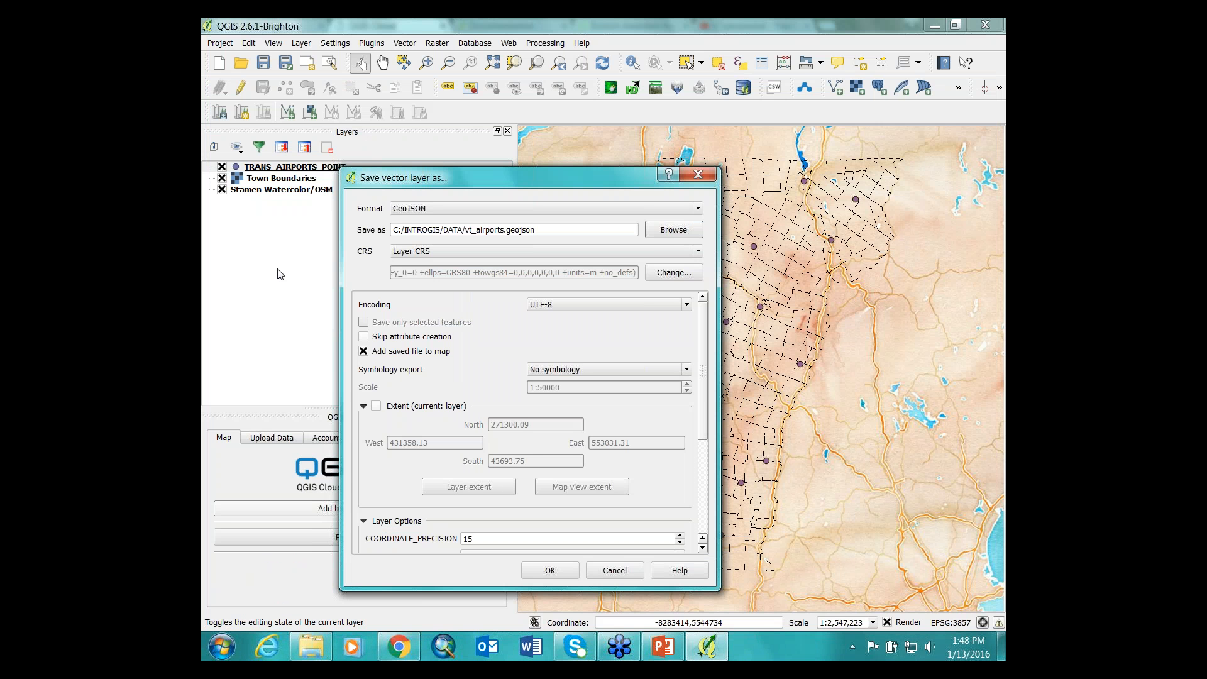
left_click(698, 252)
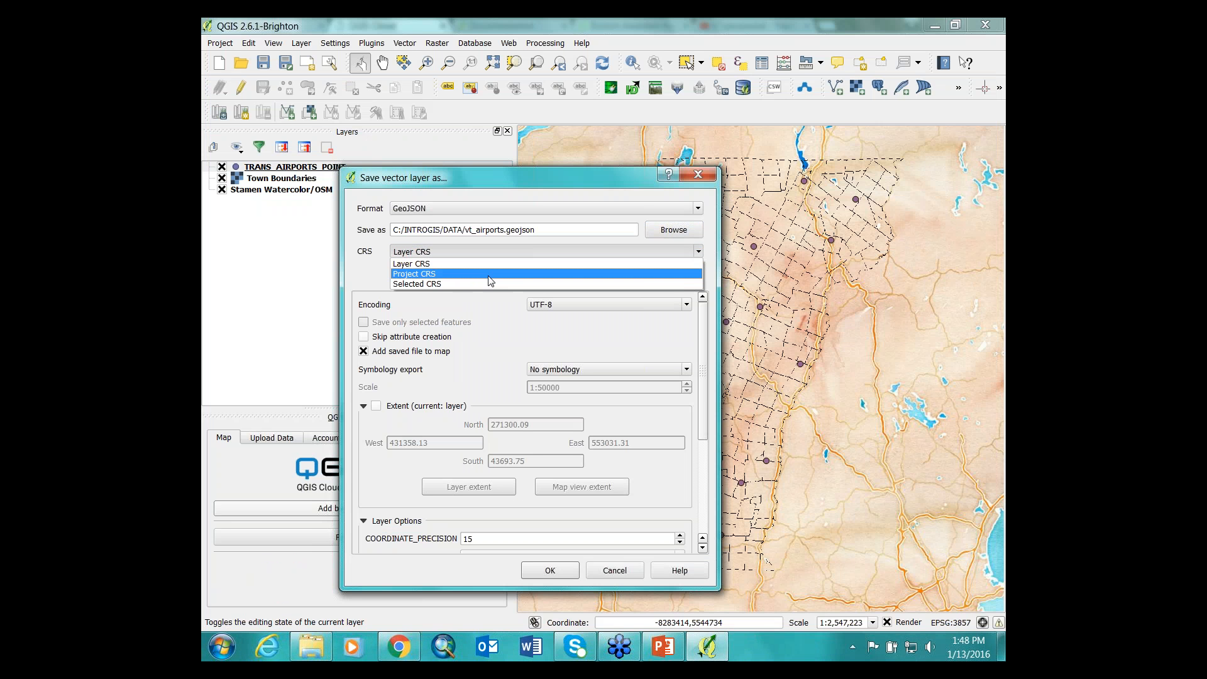
left_click(433, 276)
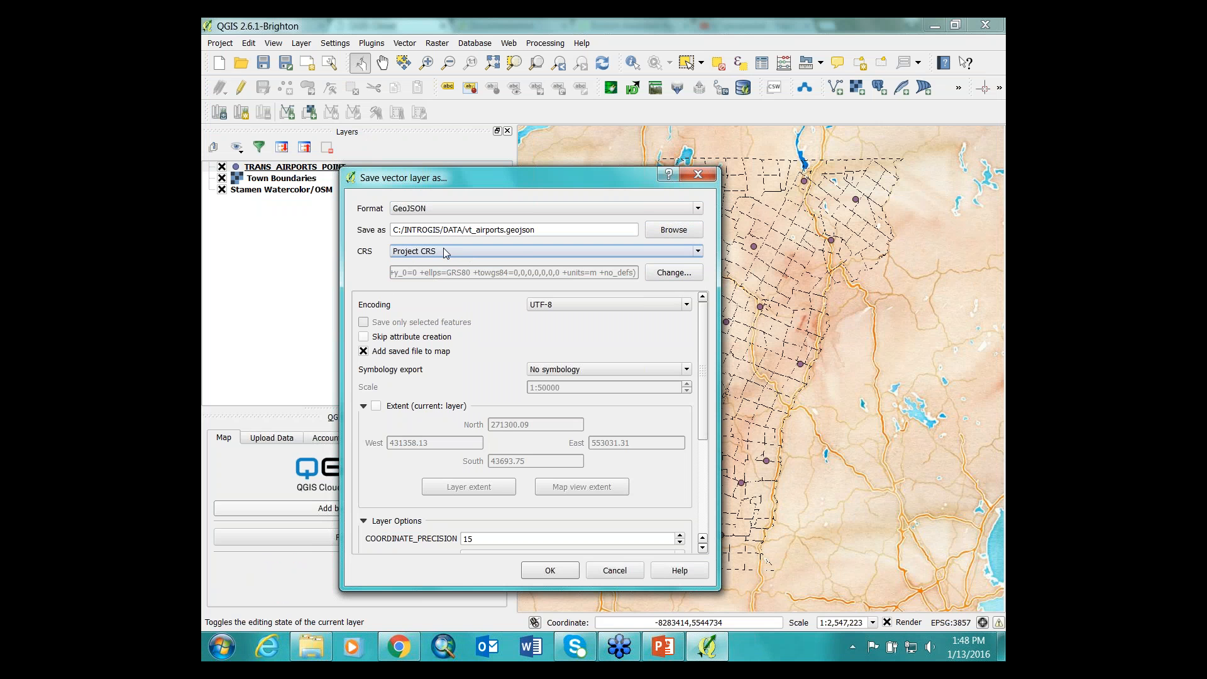
left_click(615, 570)
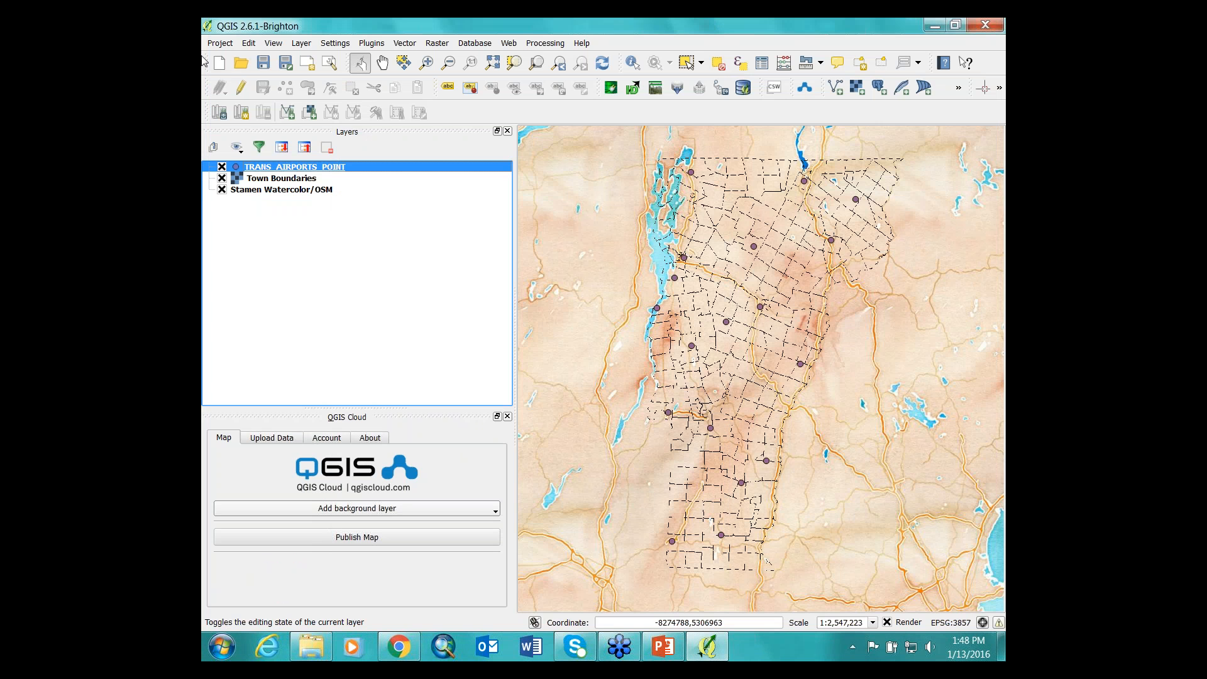
Set the project CRS to NAD83 / Vermont (EPSG:32145) in Project Properties and apply it.
left_click(220, 42)
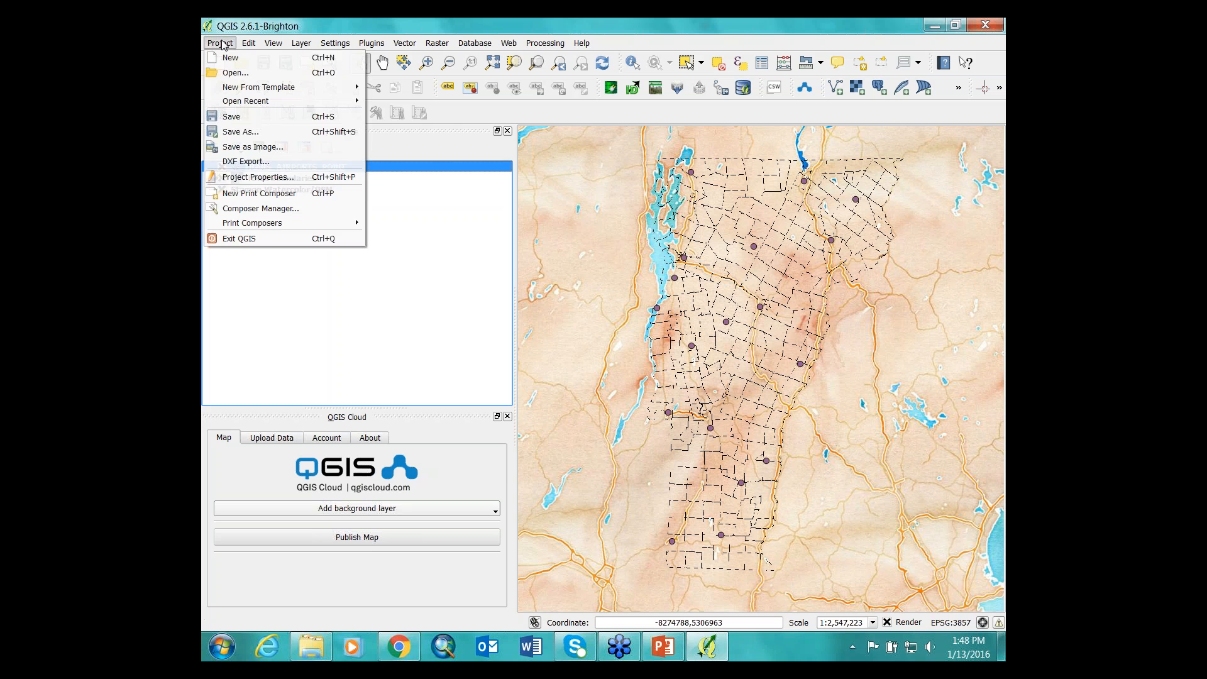
left_click(243, 177)
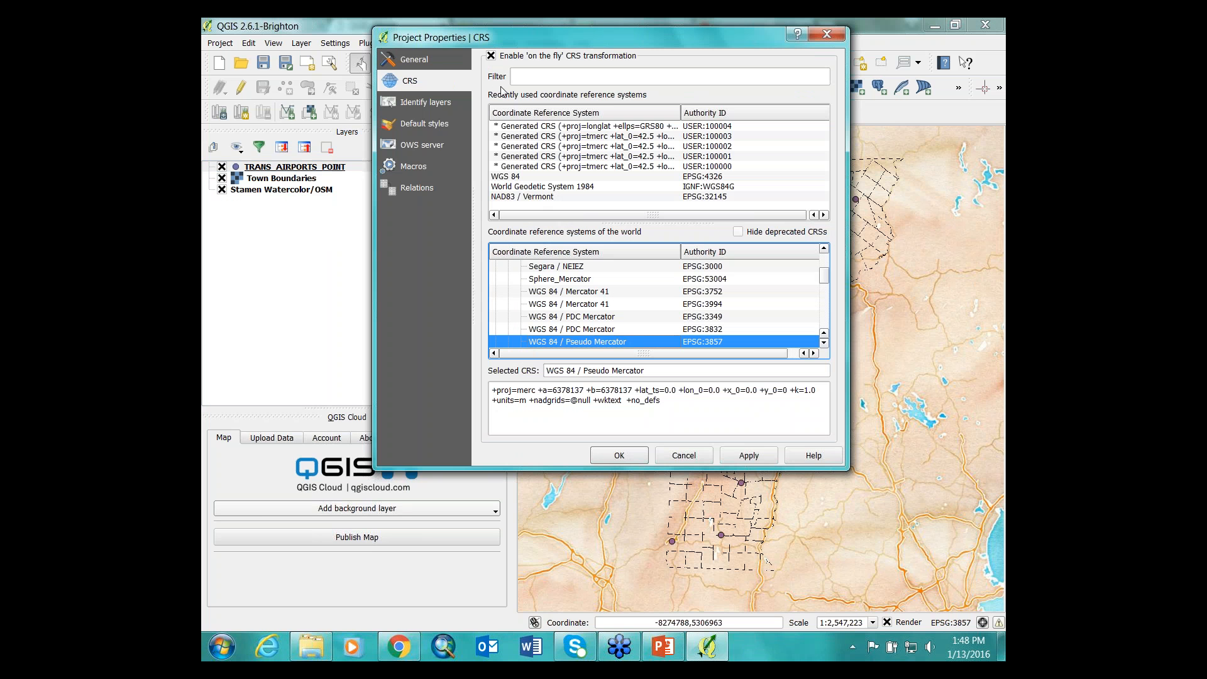
left_click(507, 196)
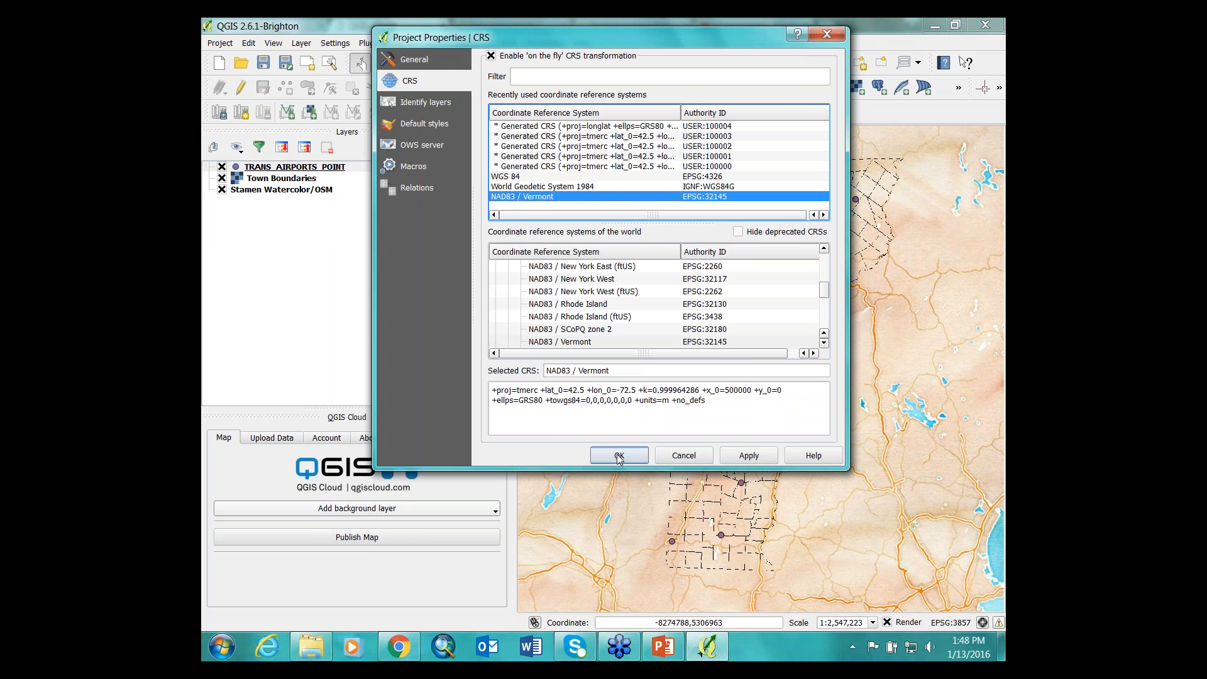
left_click(747, 457)
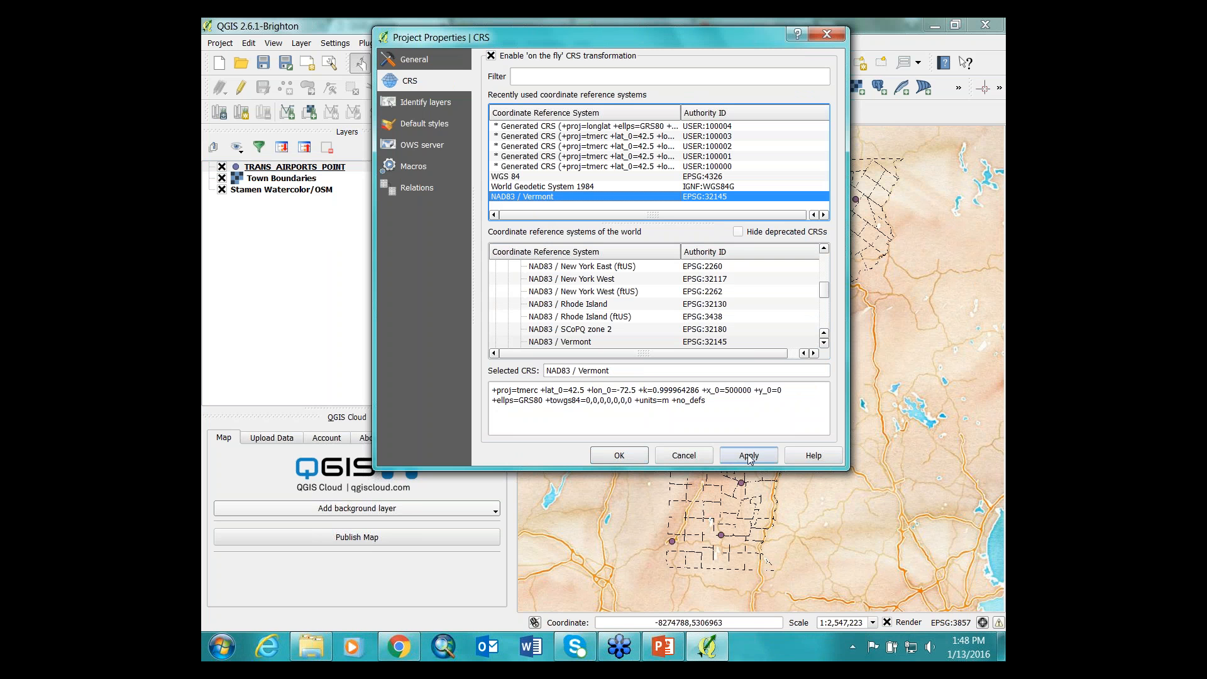
left_click(619, 459)
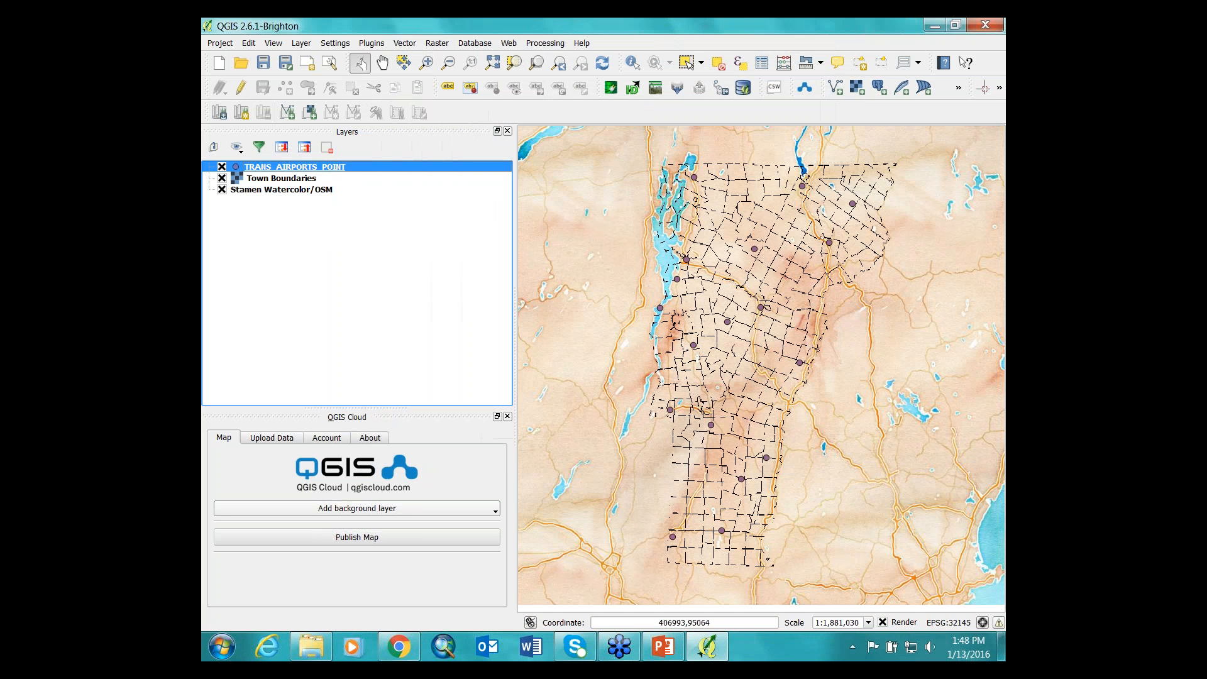
Start saving TRANS_AIRPORTS_POINT as GeoJSON with the file name vt_airports.
right_click(271, 171)
left_click(305, 330)
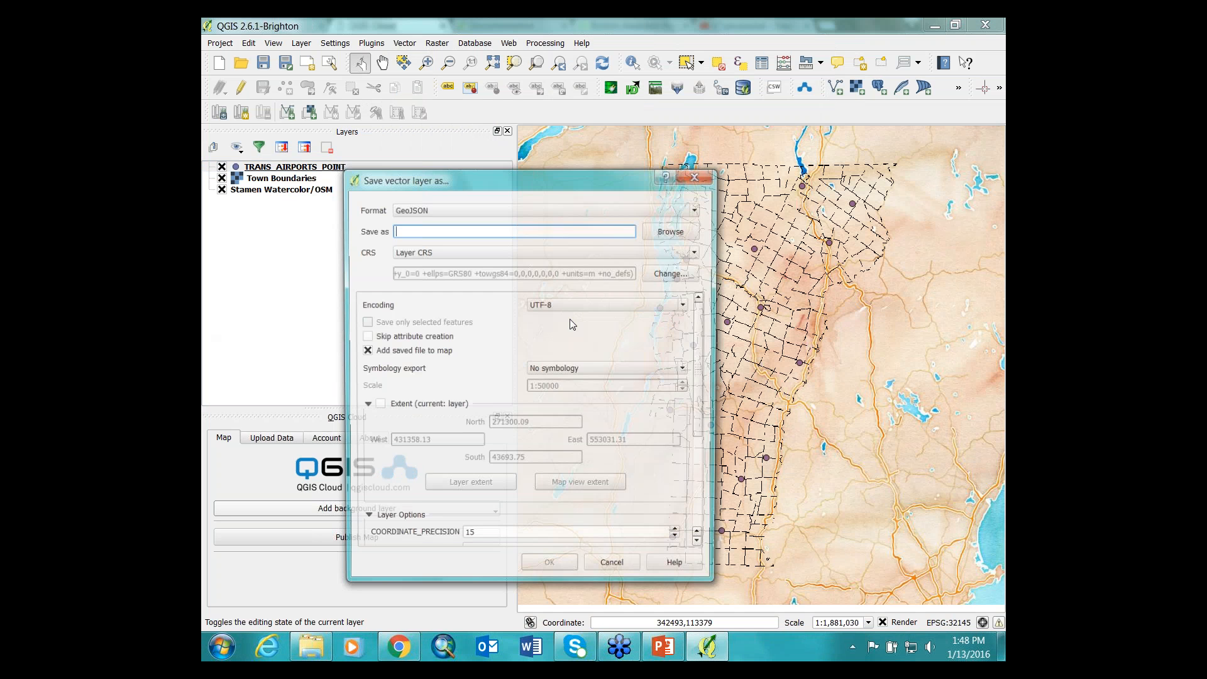
left_click(673, 230)
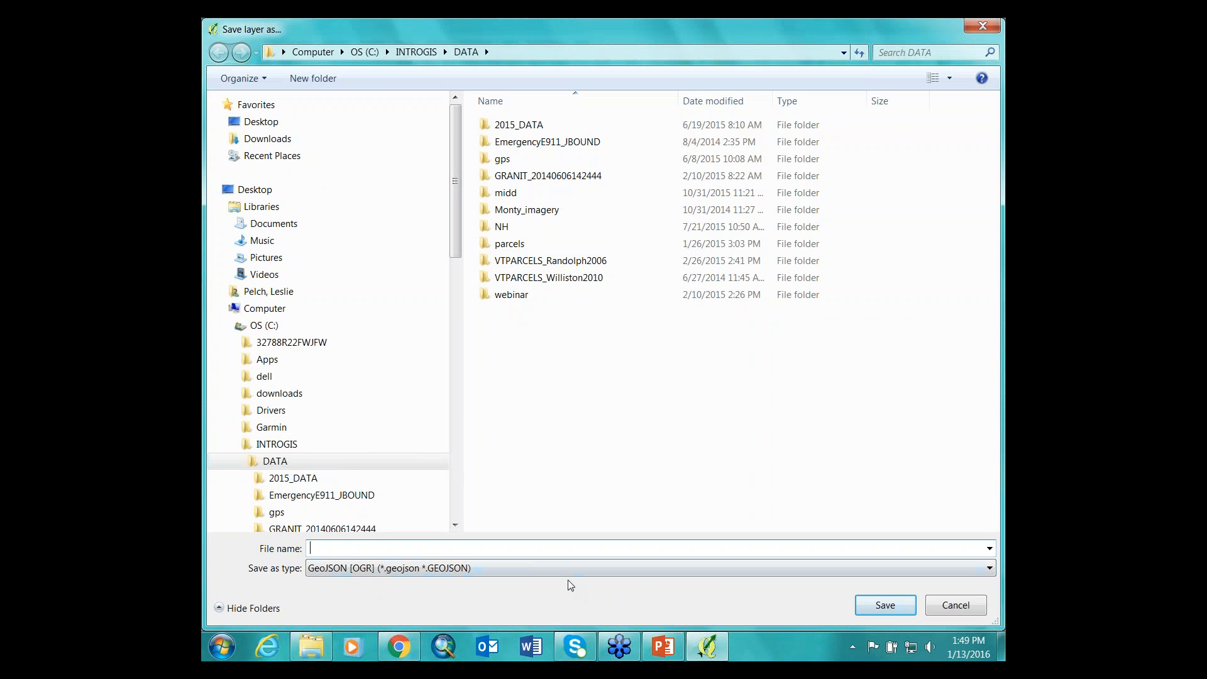
type("vt_airports")
key("Return")
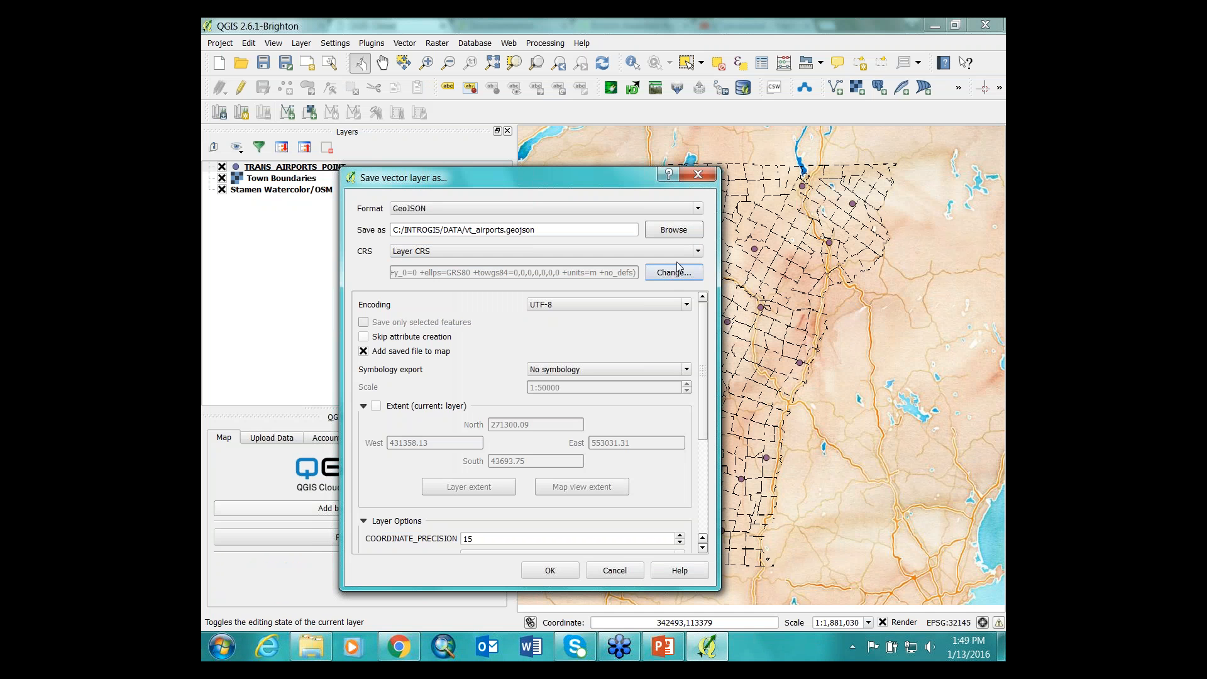
Use the project CRS and write vt_airports.geojson, adding it to the map.
left_click(699, 252)
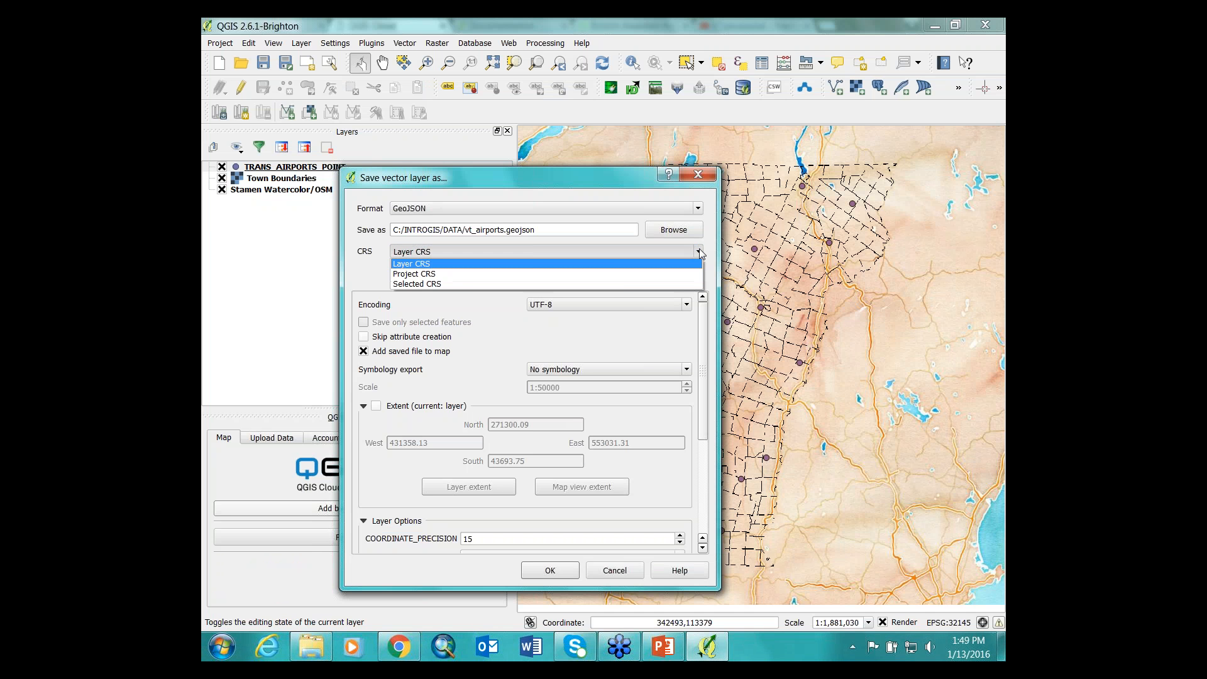
left_click(412, 275)
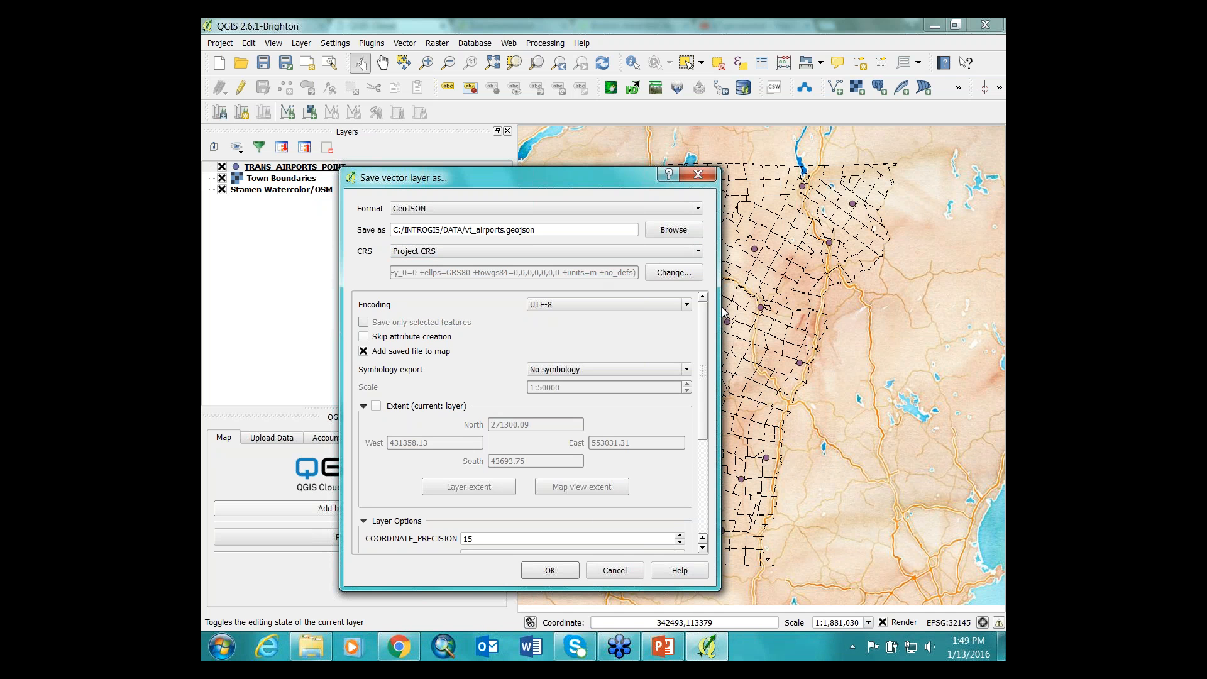
scroll(701, 332, "down", 2)
scroll(704, 330, "up", 2)
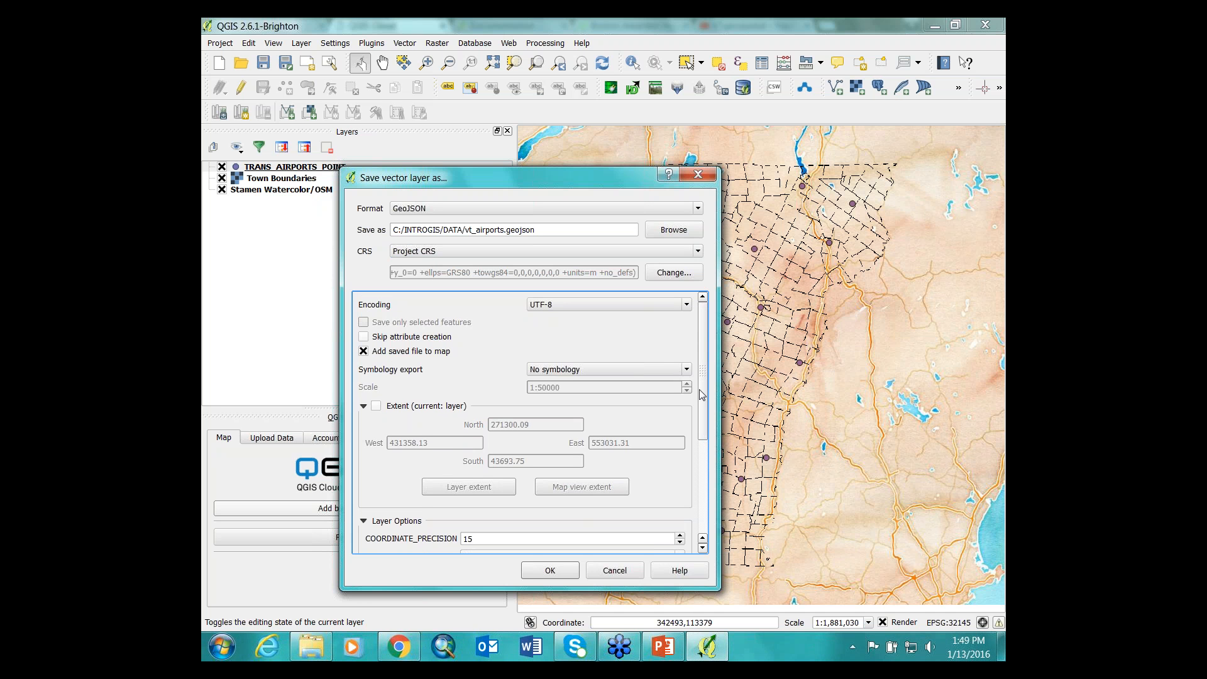
scroll(703, 395, "down", 5)
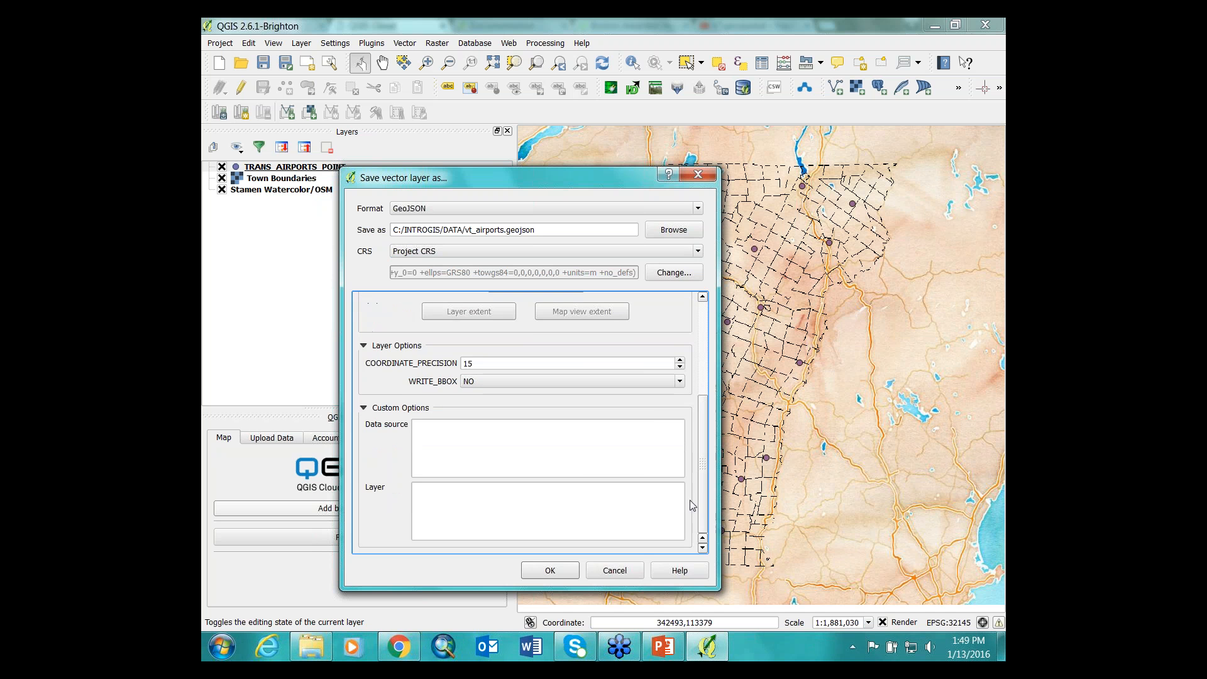
left_click(548, 572)
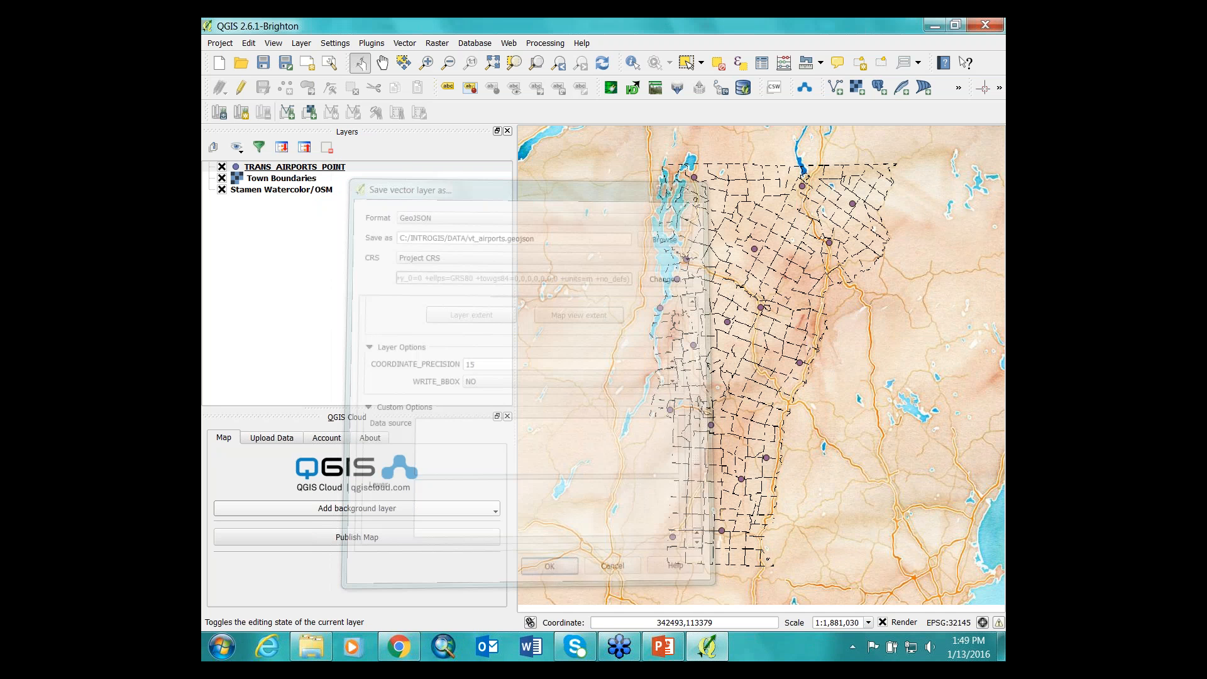
mouse_move(706, 646)
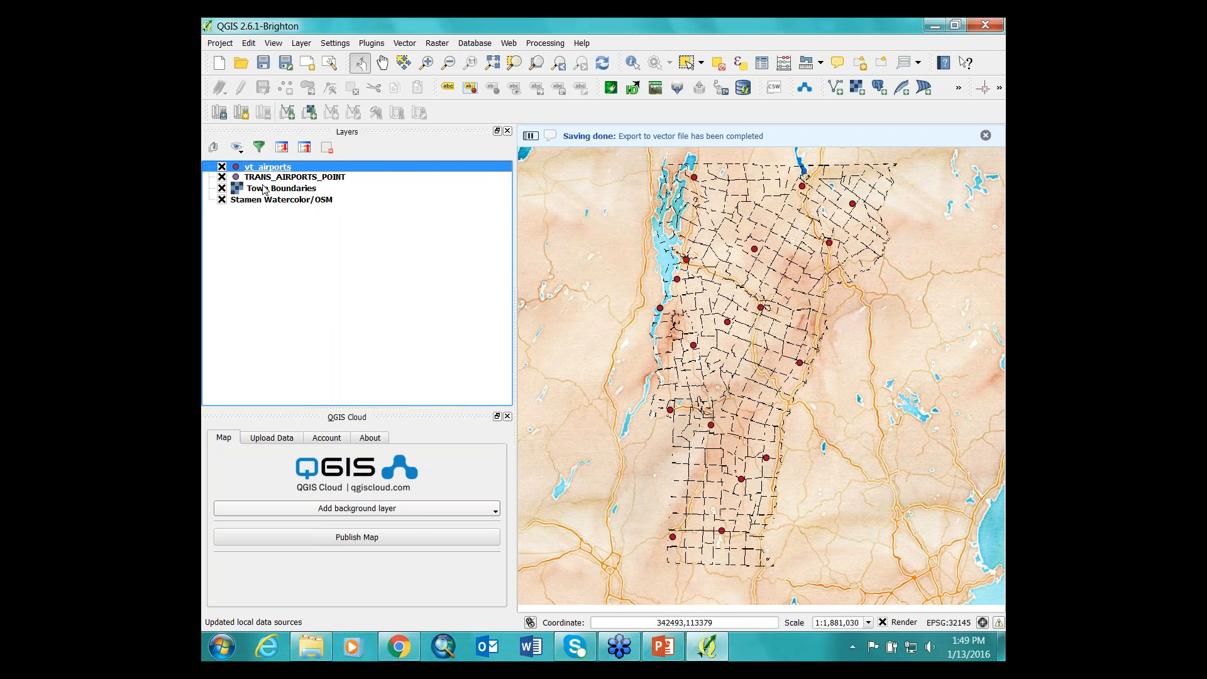
Toggle TRANS_AIRPORTS_POINT and vt_airports visibility to compare the two point layers.
left_click(222, 177)
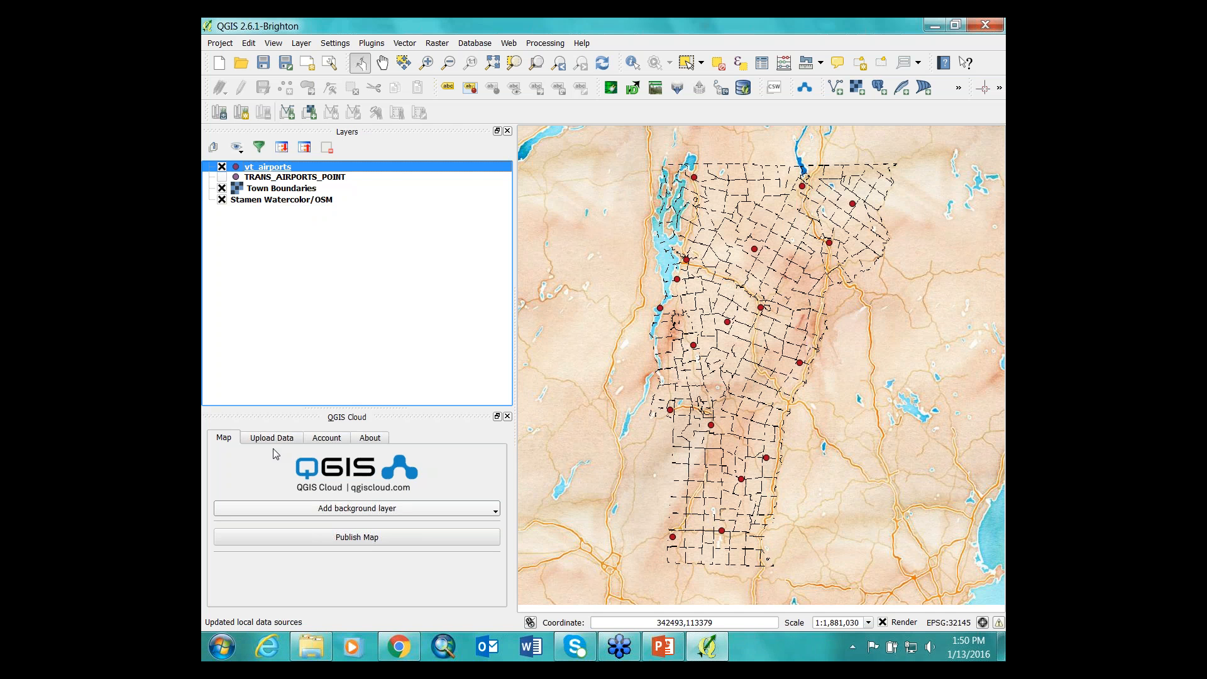
left_click(222, 168)
left_click(222, 168)
Remove the TRANS_AIRPORTS_POINT layer and confirm the removal.
left_click(322, 179)
right_click(323, 181)
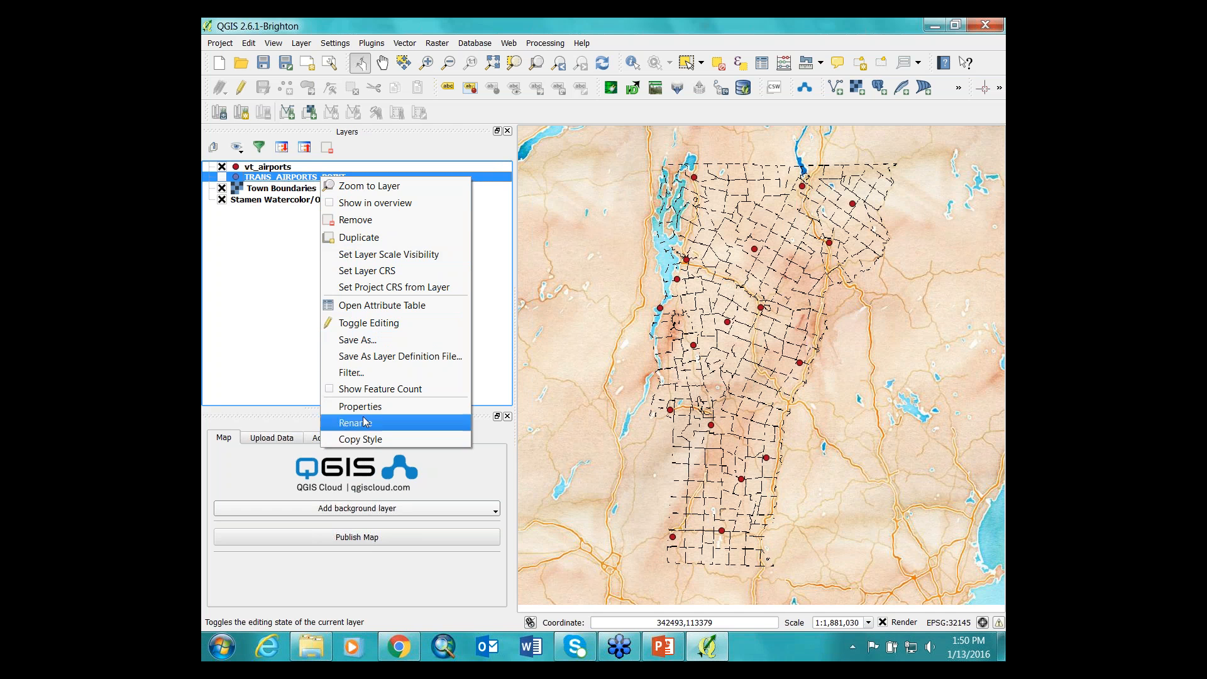
left_click(355, 220)
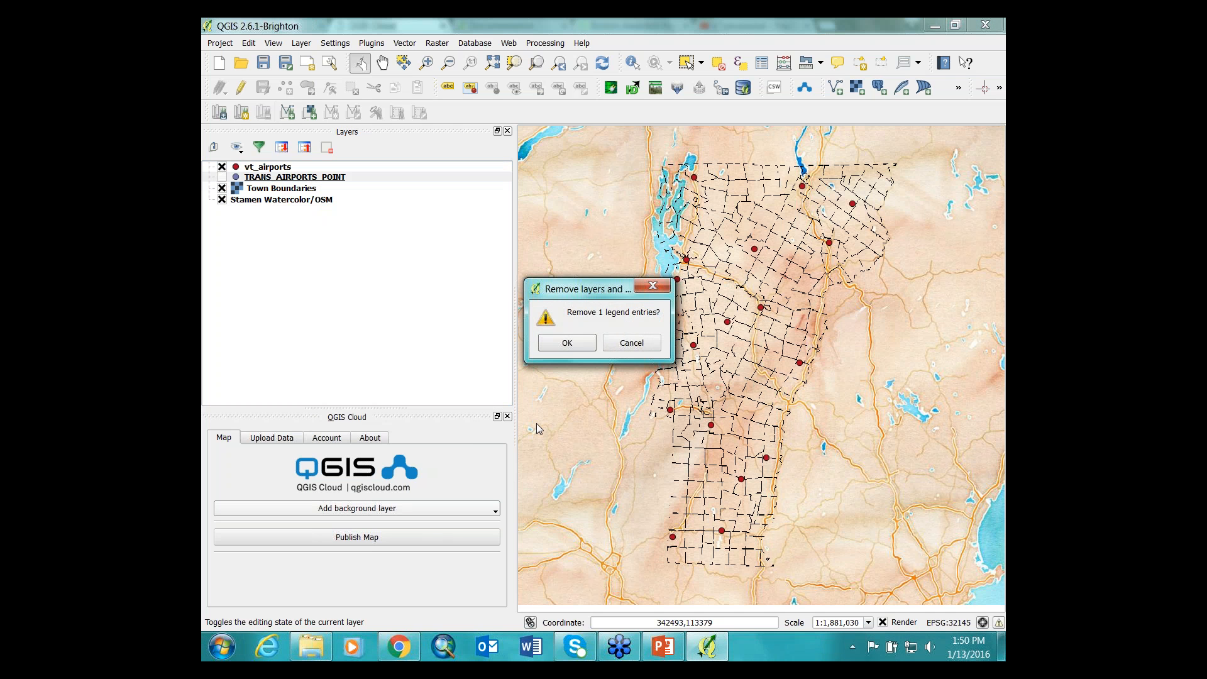
left_click(567, 342)
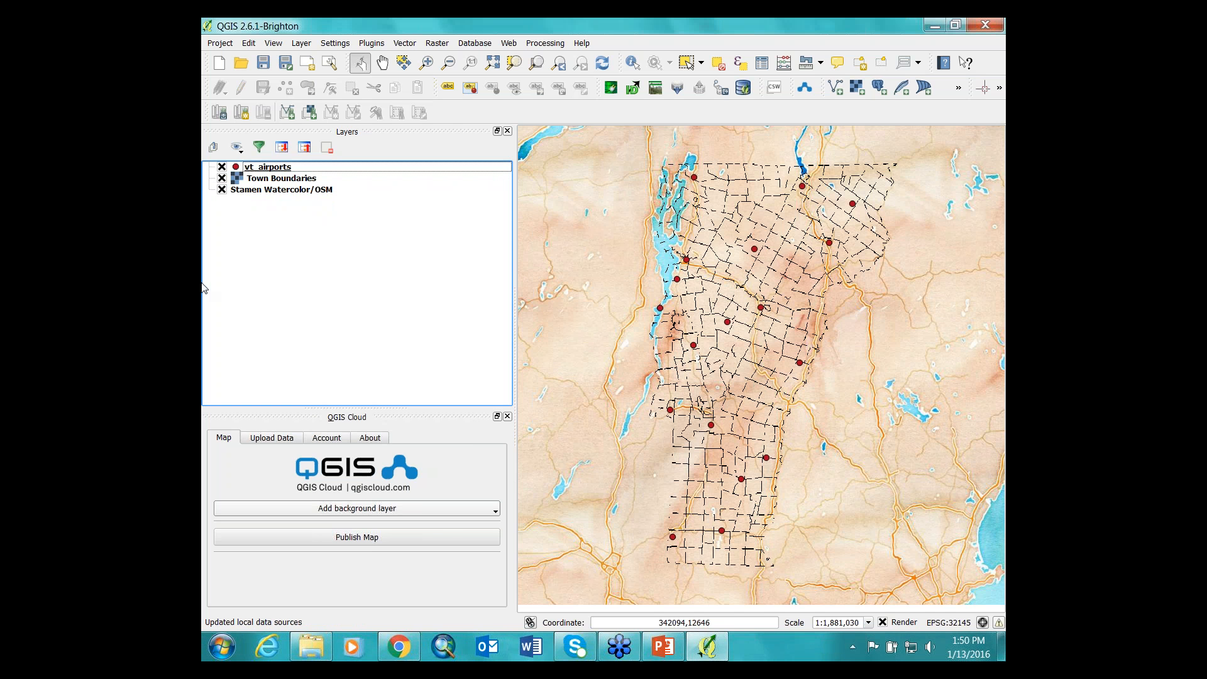
Give the vt_airports layer the airport plane symbol and colour it blue.
right_click(249, 166)
left_click(295, 374)
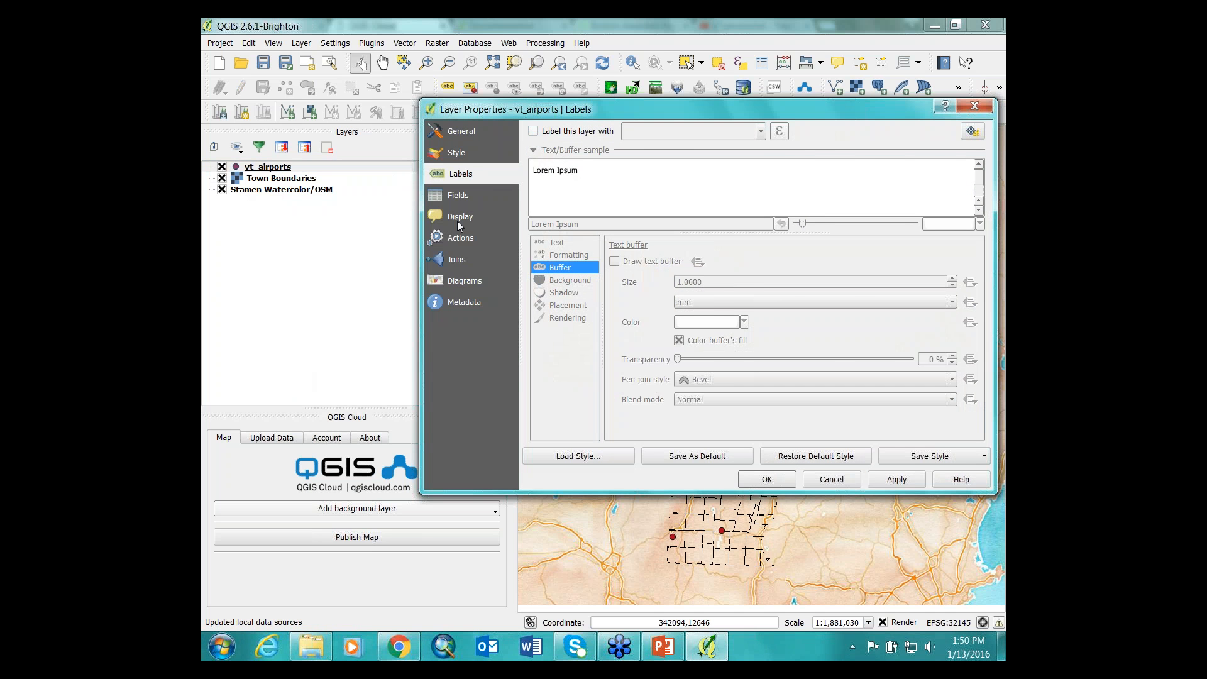
left_click(457, 152)
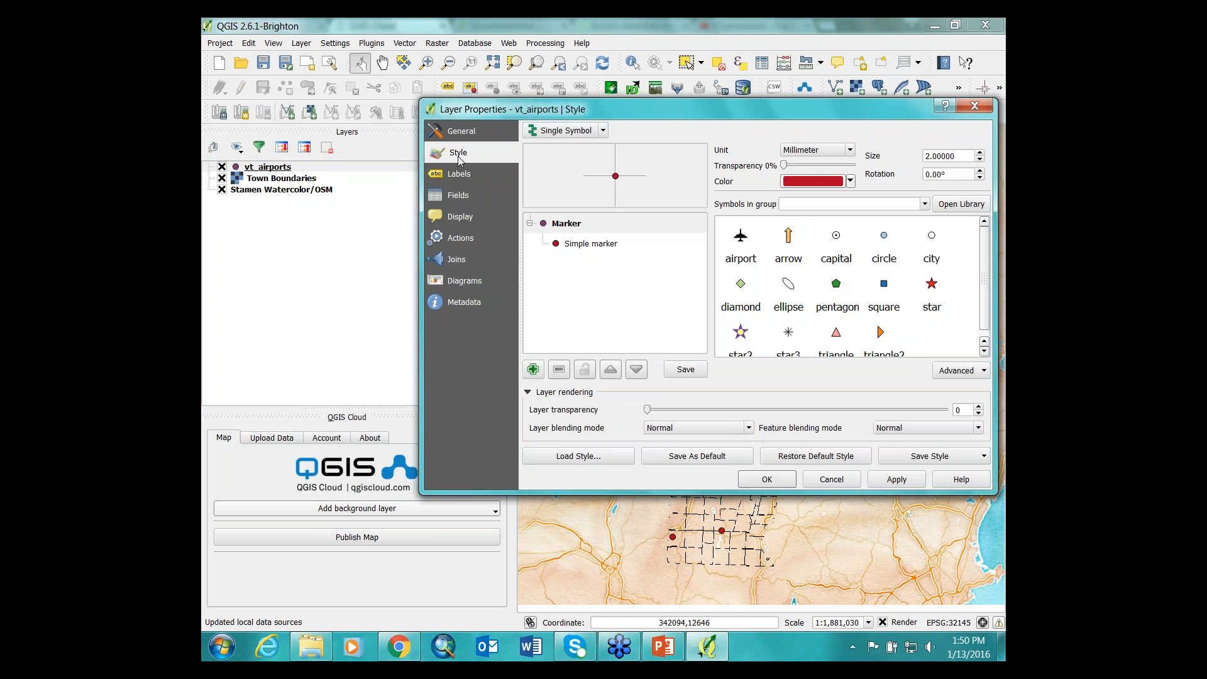
left_click(749, 243)
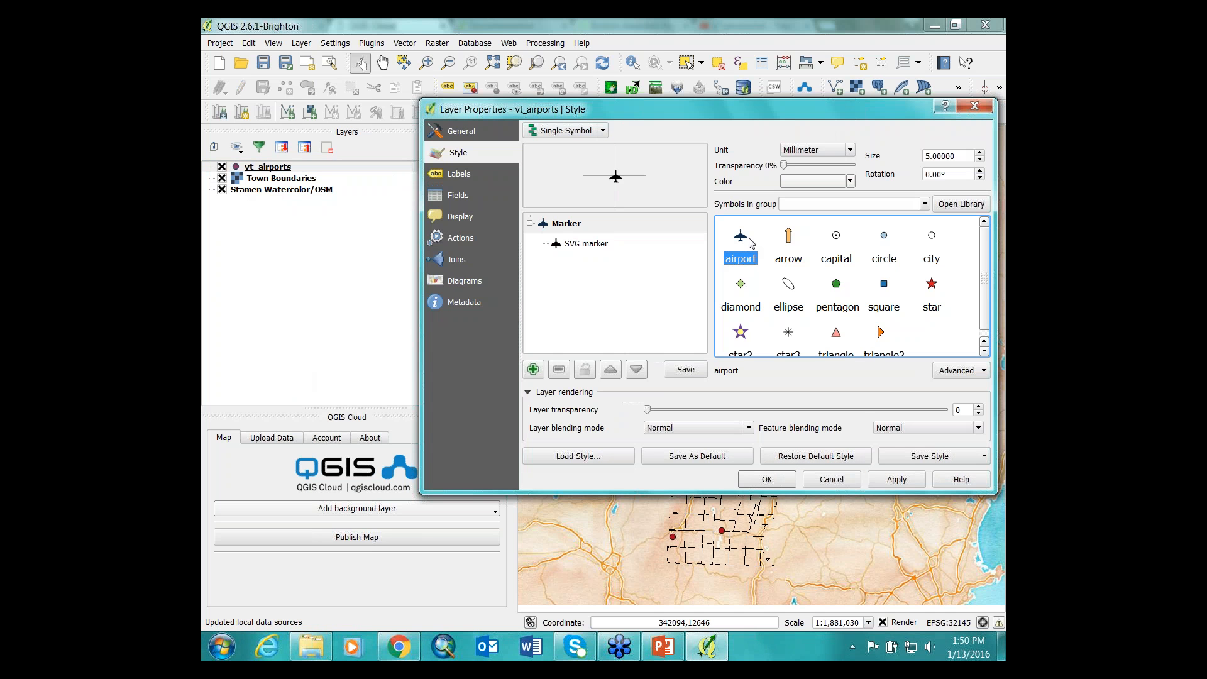
left_click(851, 181)
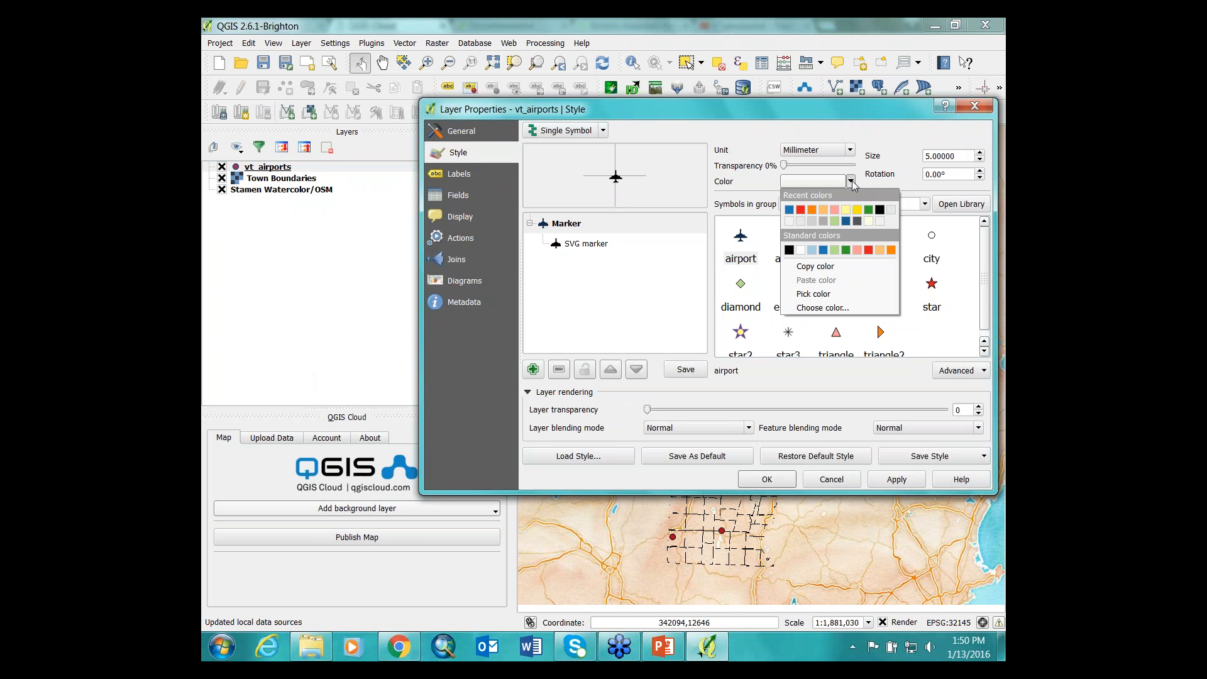
left_click(868, 209)
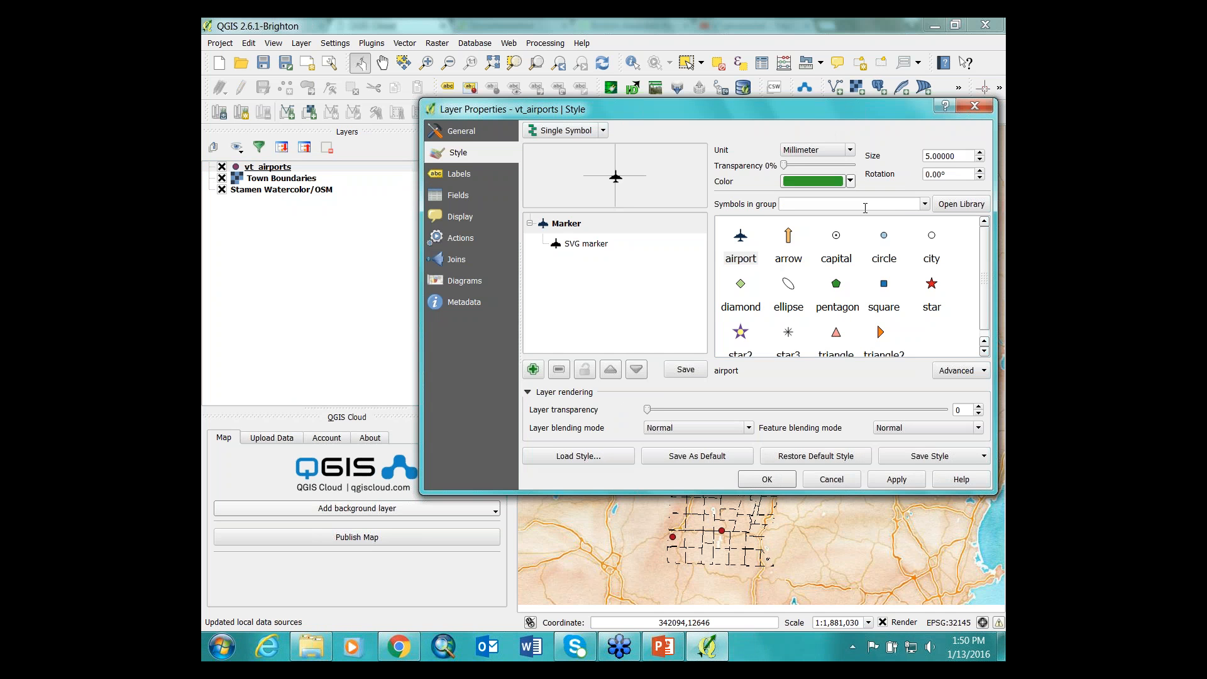
left_click(850, 181)
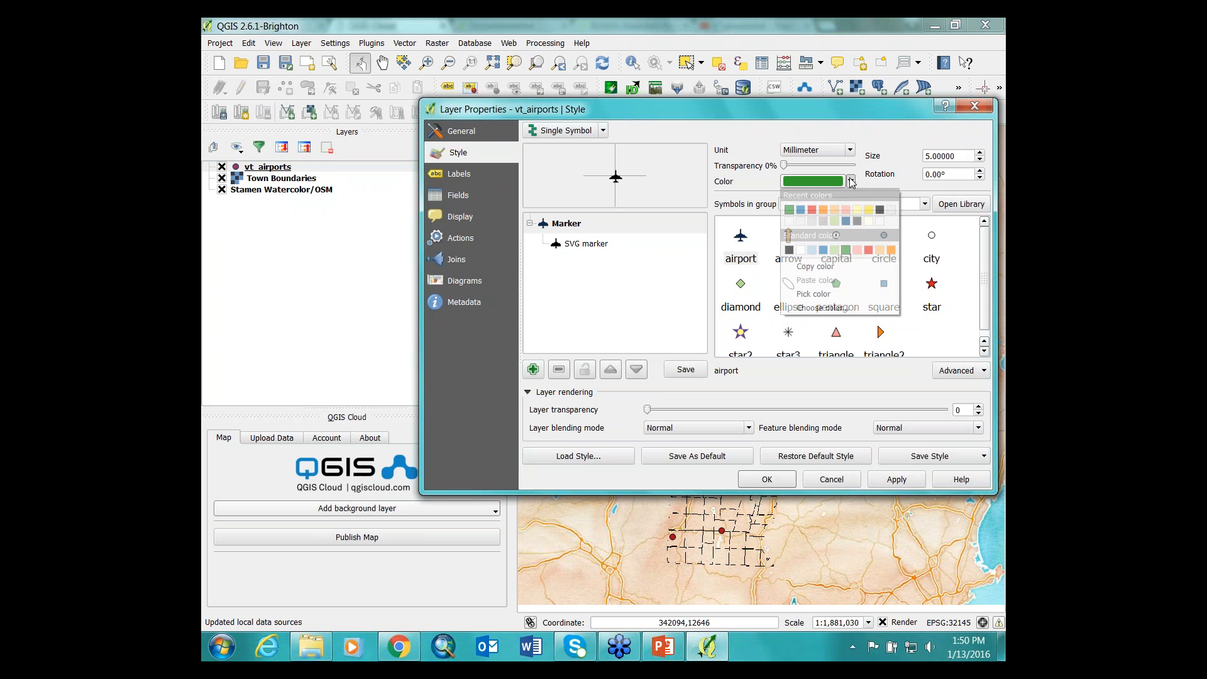
left_click(851, 218)
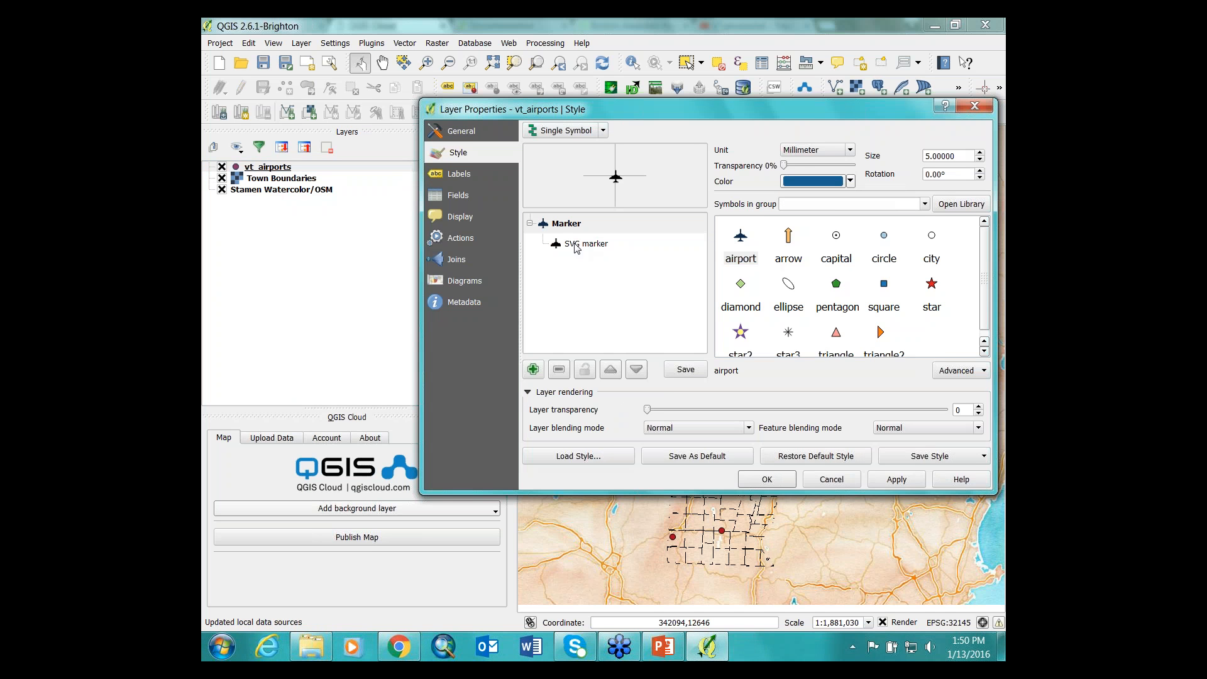
Fill the plane SVG icon with blue and set the symbol size to 6 mm.
left_click(578, 244)
left_click(848, 207)
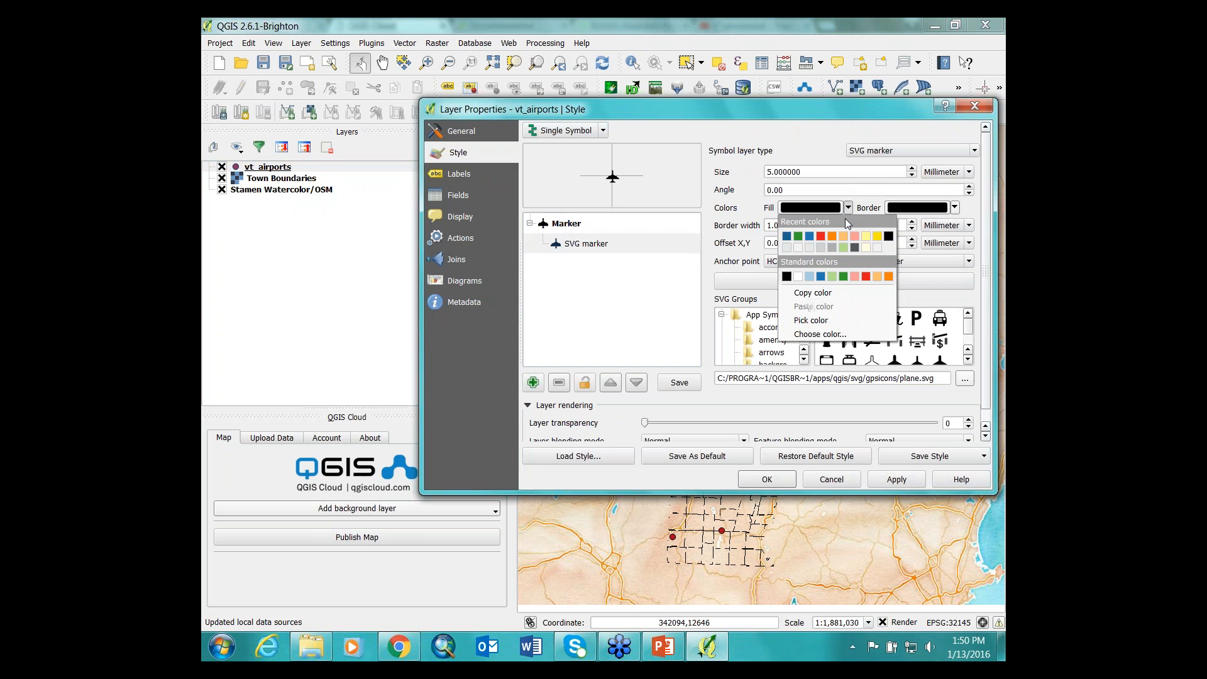
left_click(786, 236)
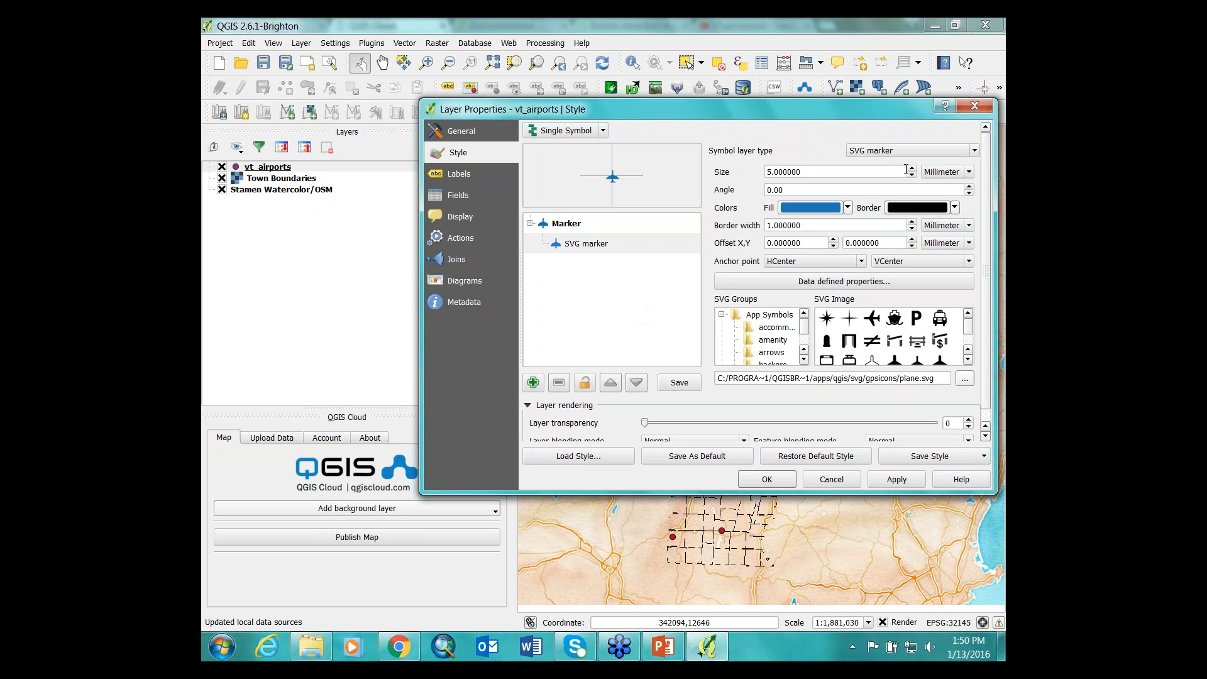
left_click(813, 174)
key("ctrl+a")
type("6")
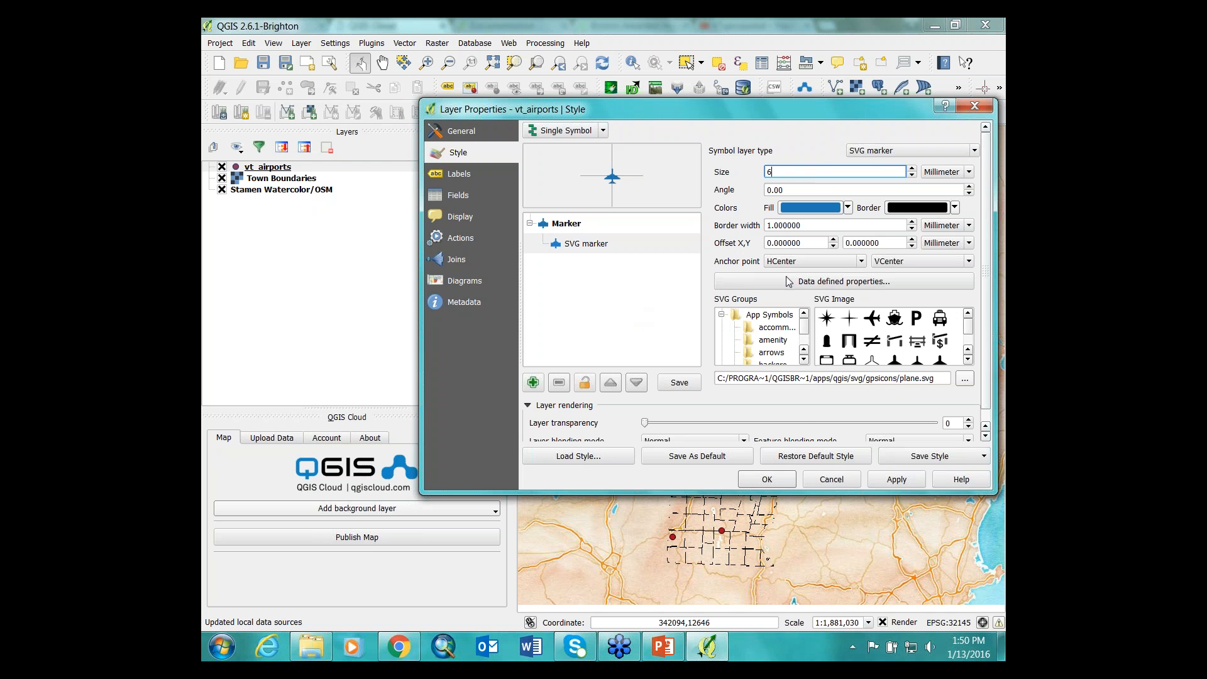
left_click(783, 480)
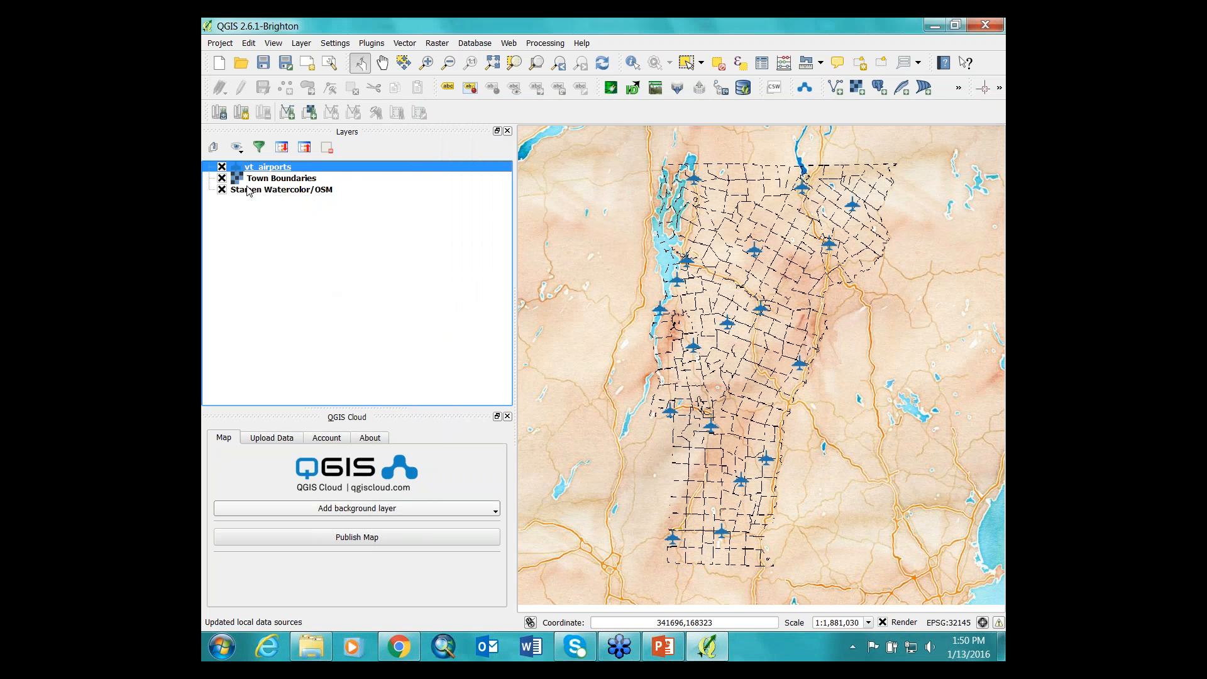
Label the vt_airports points by the SITE_NM1 field, with a text buffer behind the names.
right_click(259, 166)
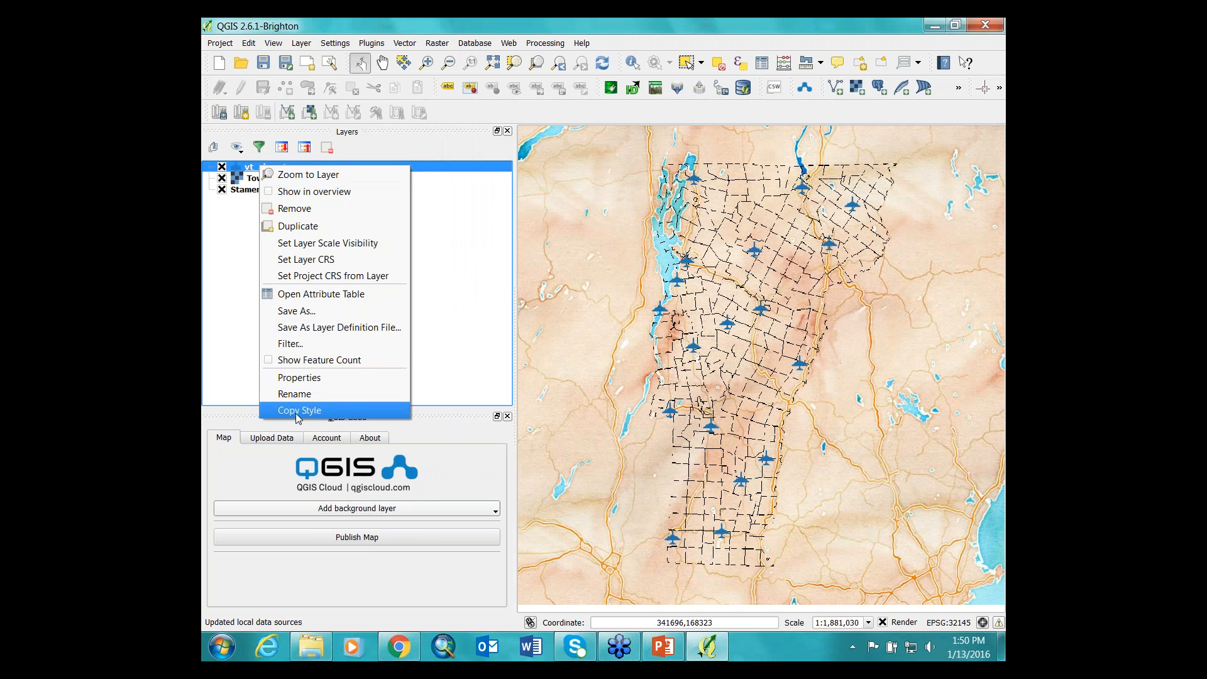
left_click(663, 236)
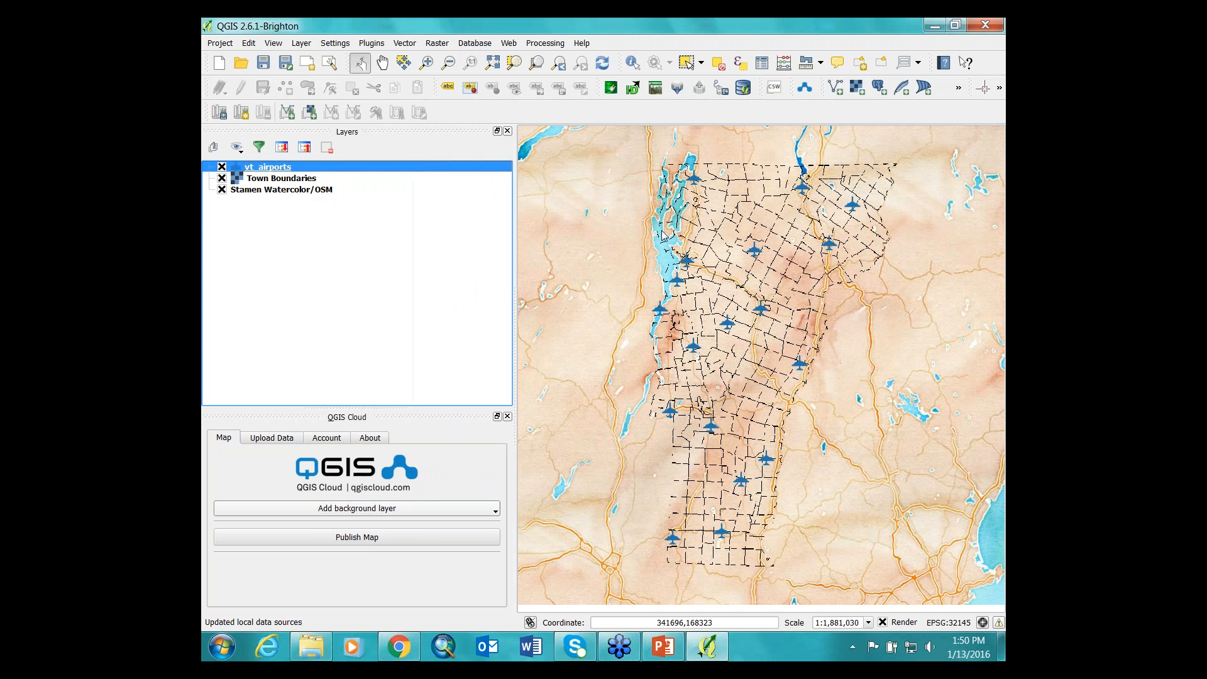
left_click(476, 179)
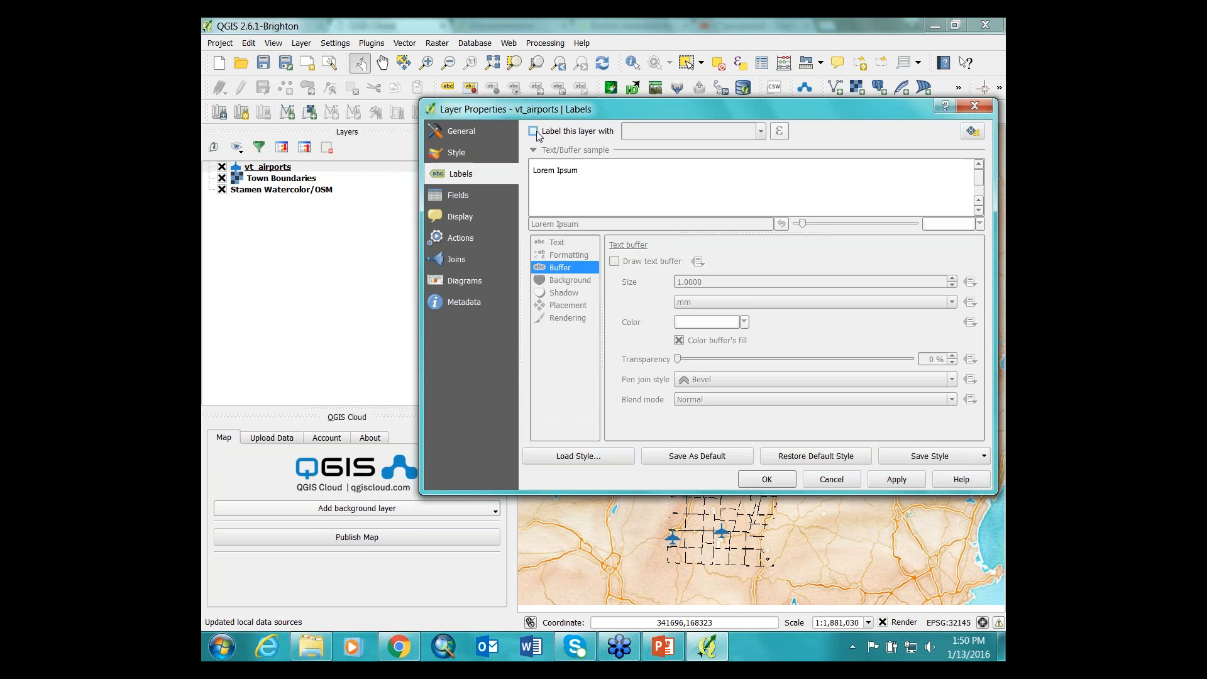
left_click(533, 131)
left_click(762, 132)
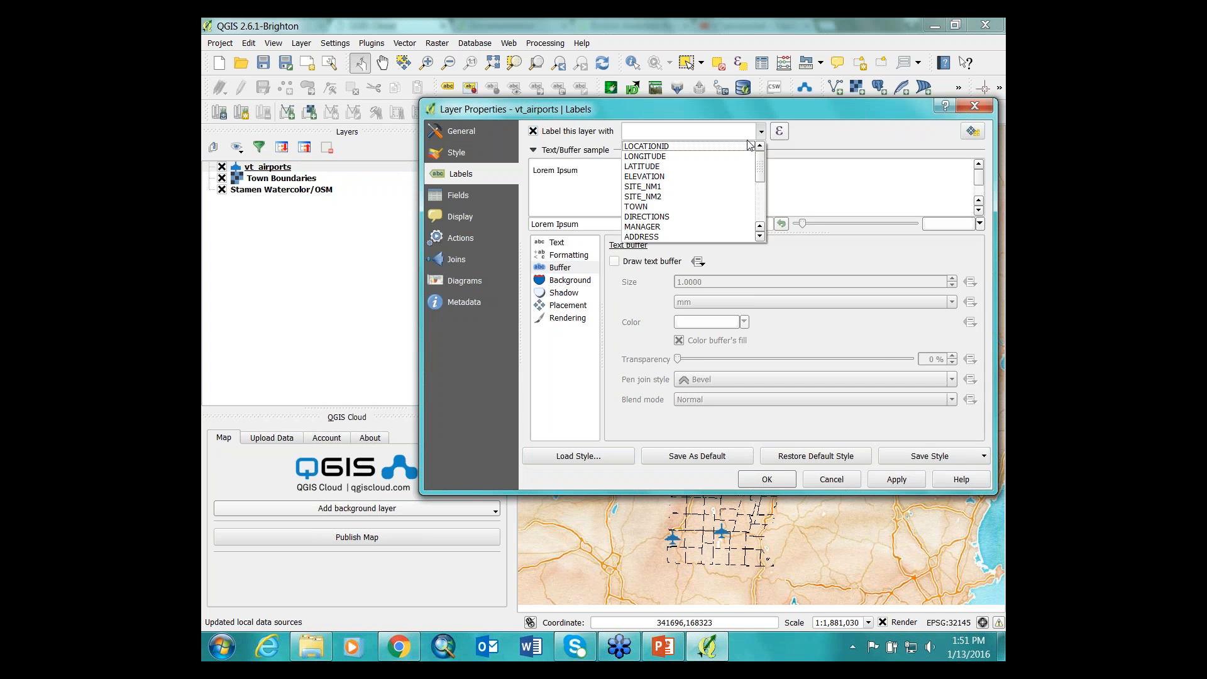
left_click(692, 164)
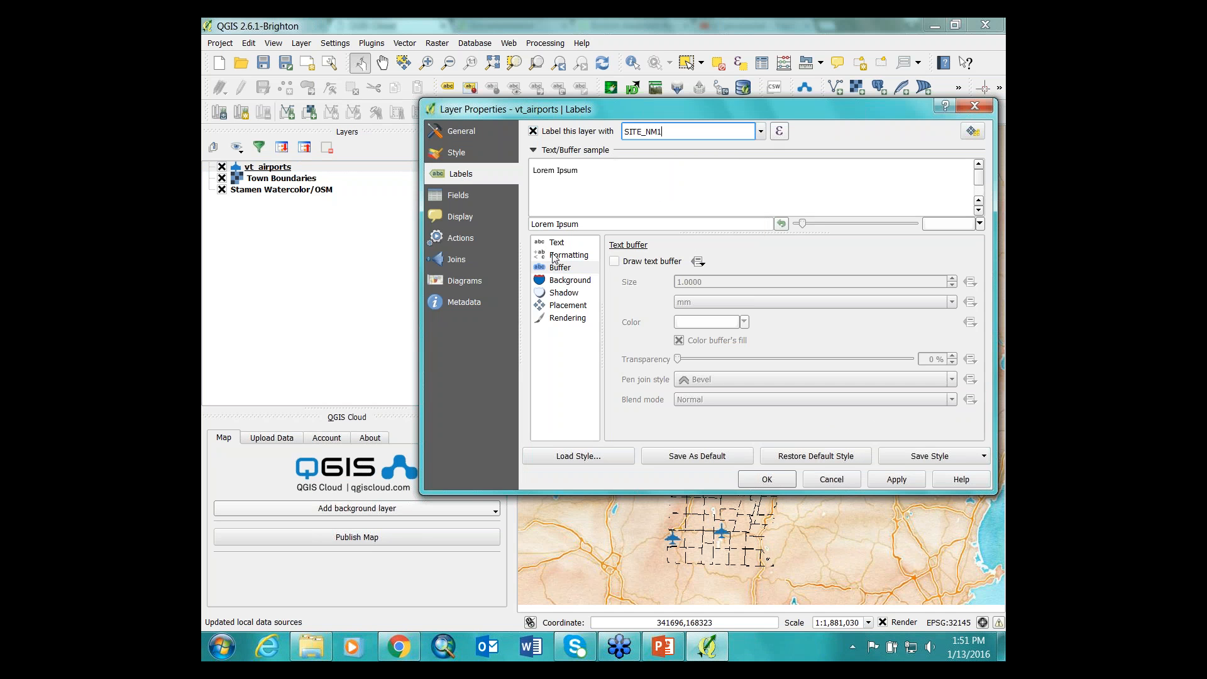
left_click(615, 261)
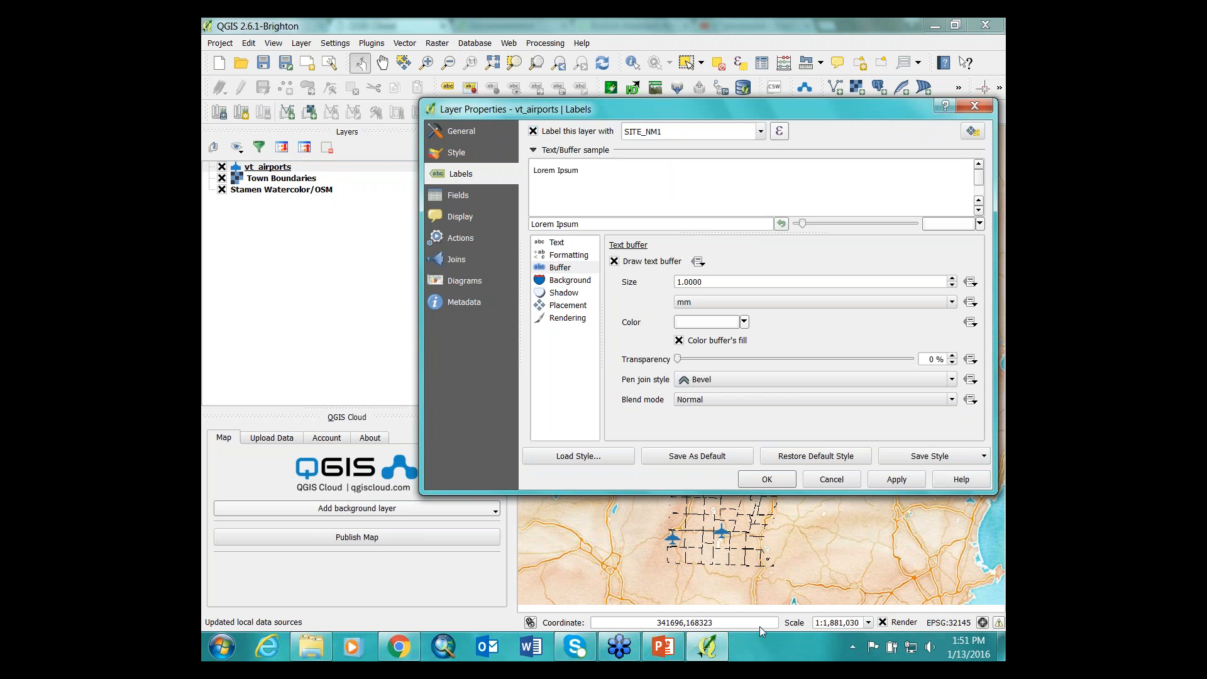
left_click(768, 480)
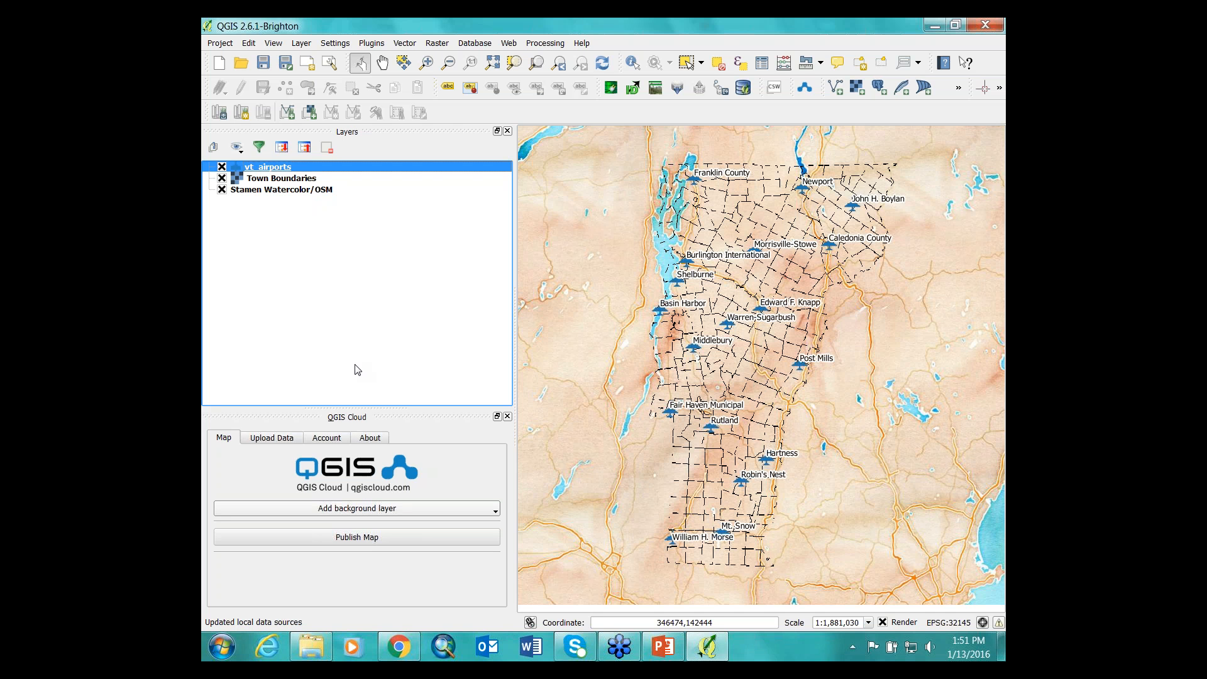
Upload vt_airports to the QGIS Cloud database, logging in with the account password.
left_click(272, 440)
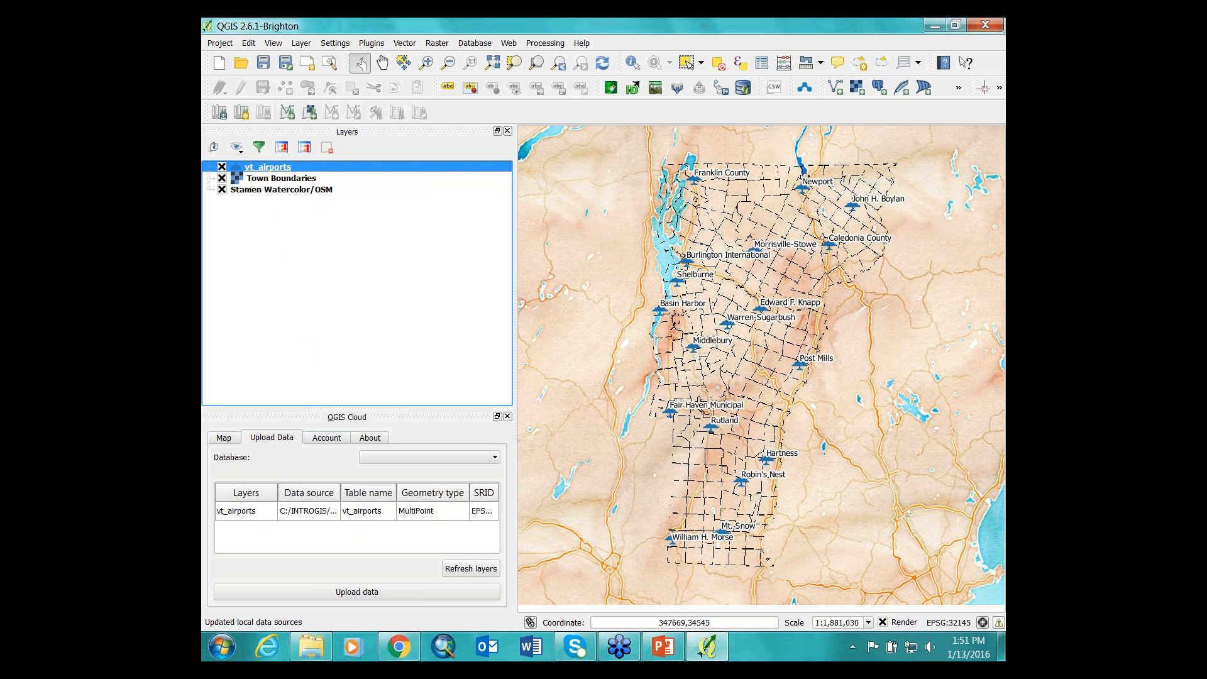
left_click(350, 594)
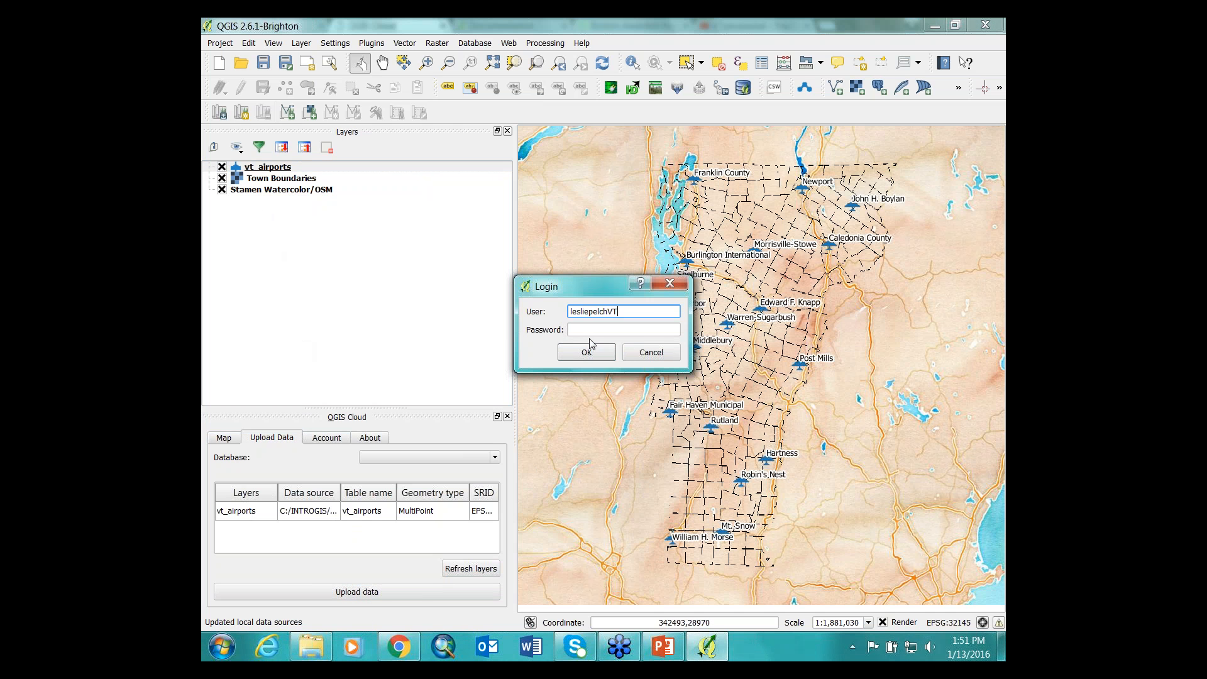
left_click(586, 328)
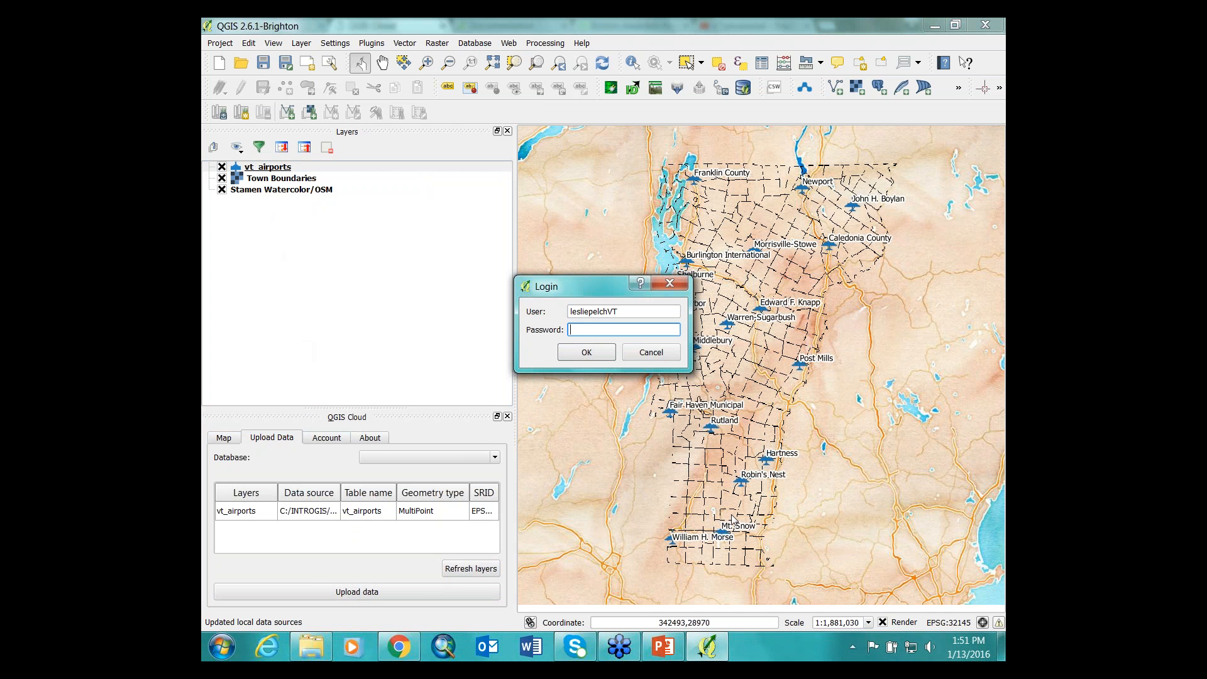
type("••••••••••")
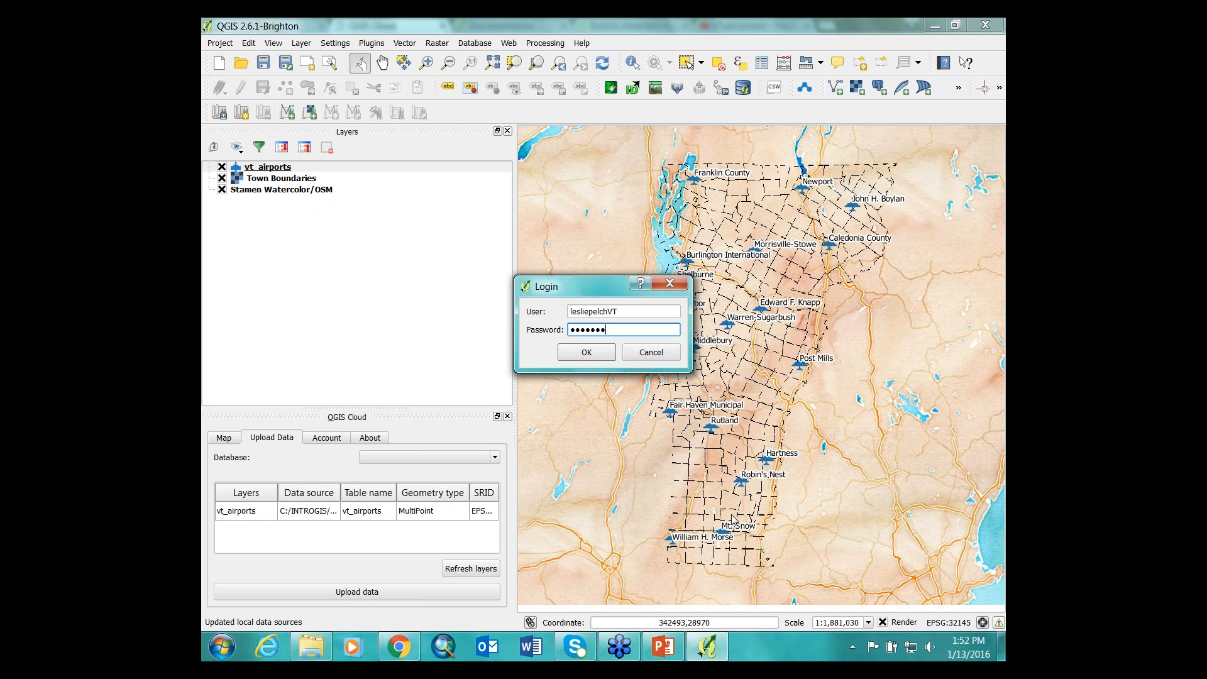
left_click(598, 354)
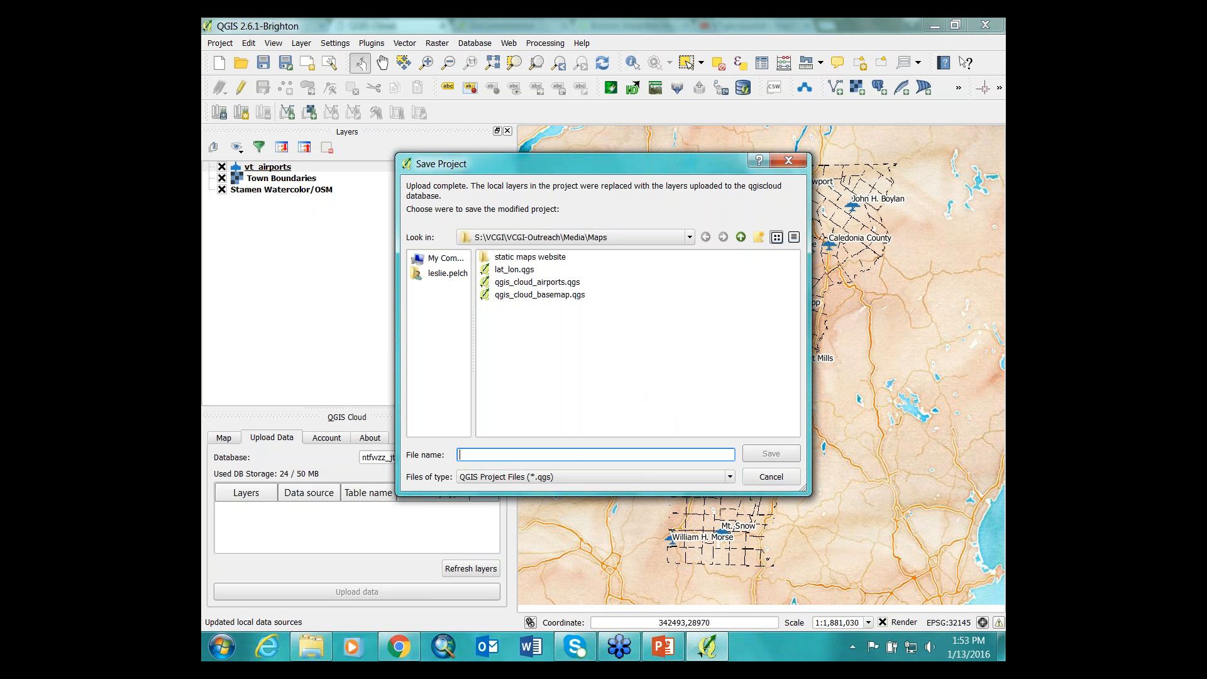
Save the project with the file name qgiscloud_airports.
type("qgisclou")
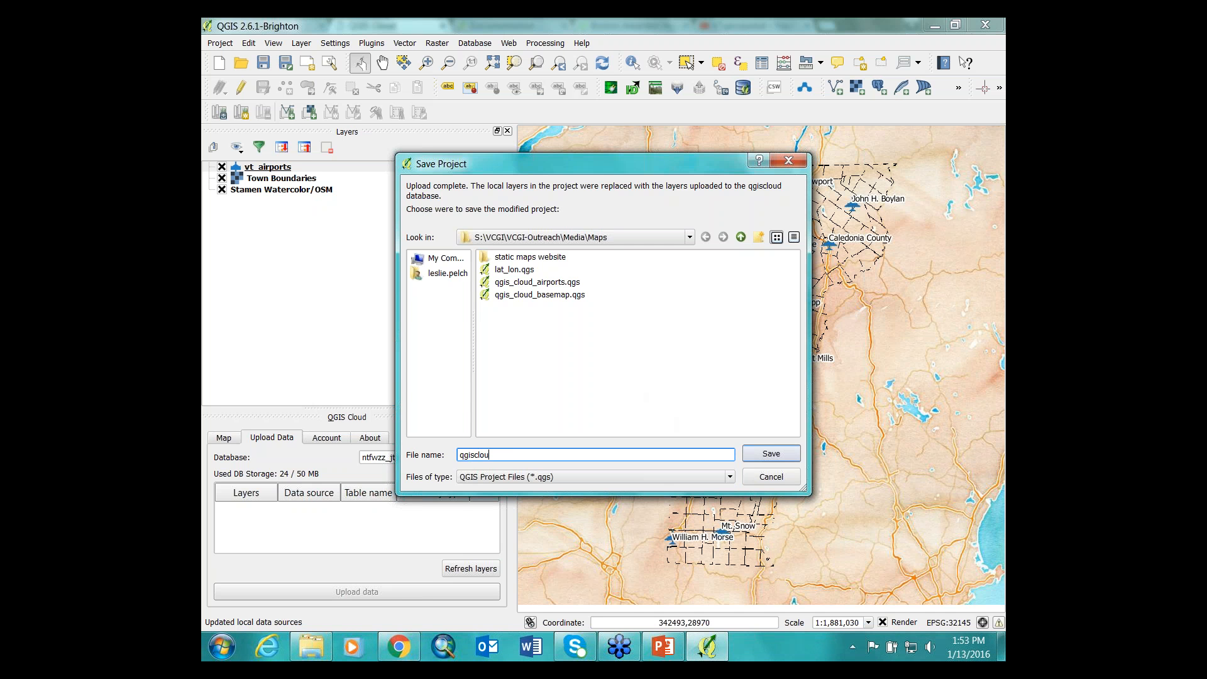
type("d_o")
key("BackSpace")
type("airports")
left_click(755, 455)
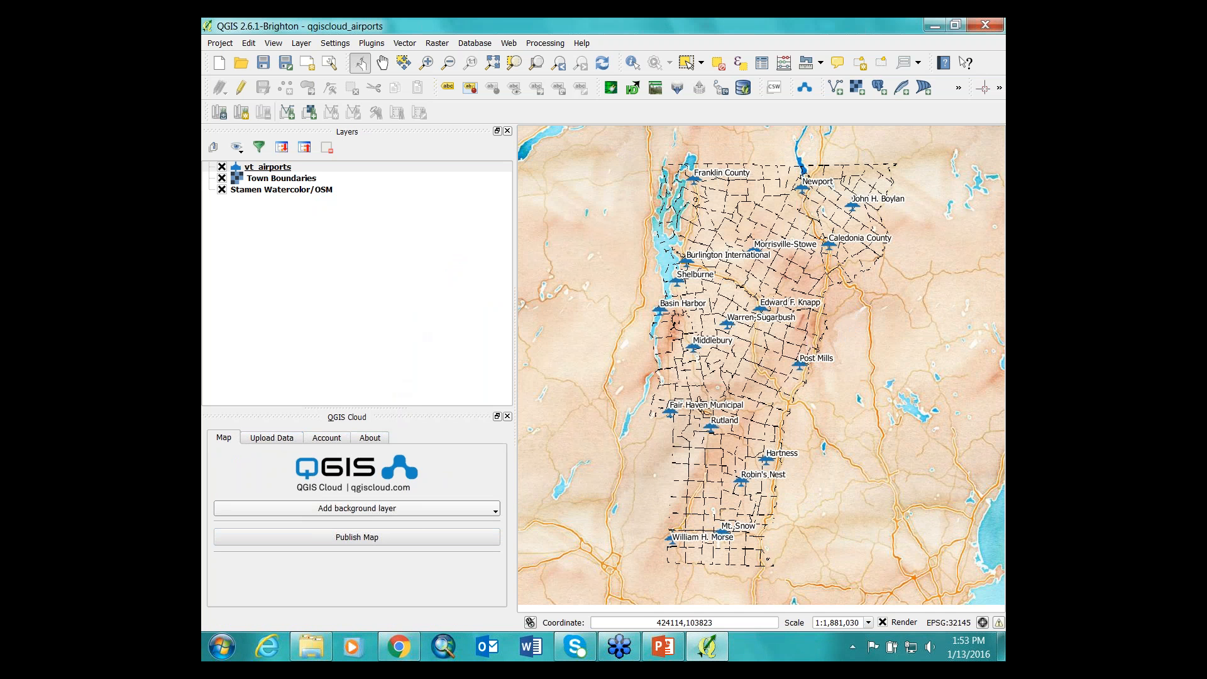
Publish the qgiscloud_airports map from the Map tab and open its Webmap link in the browser.
left_click(264, 438)
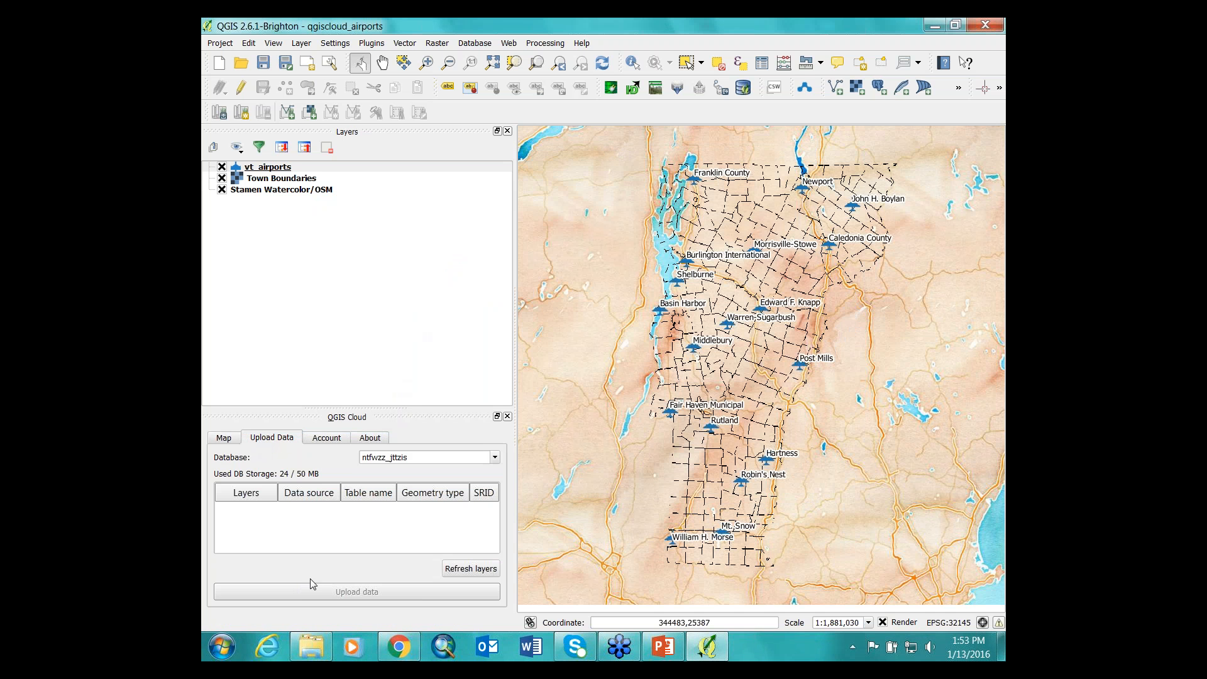
left_click(224, 438)
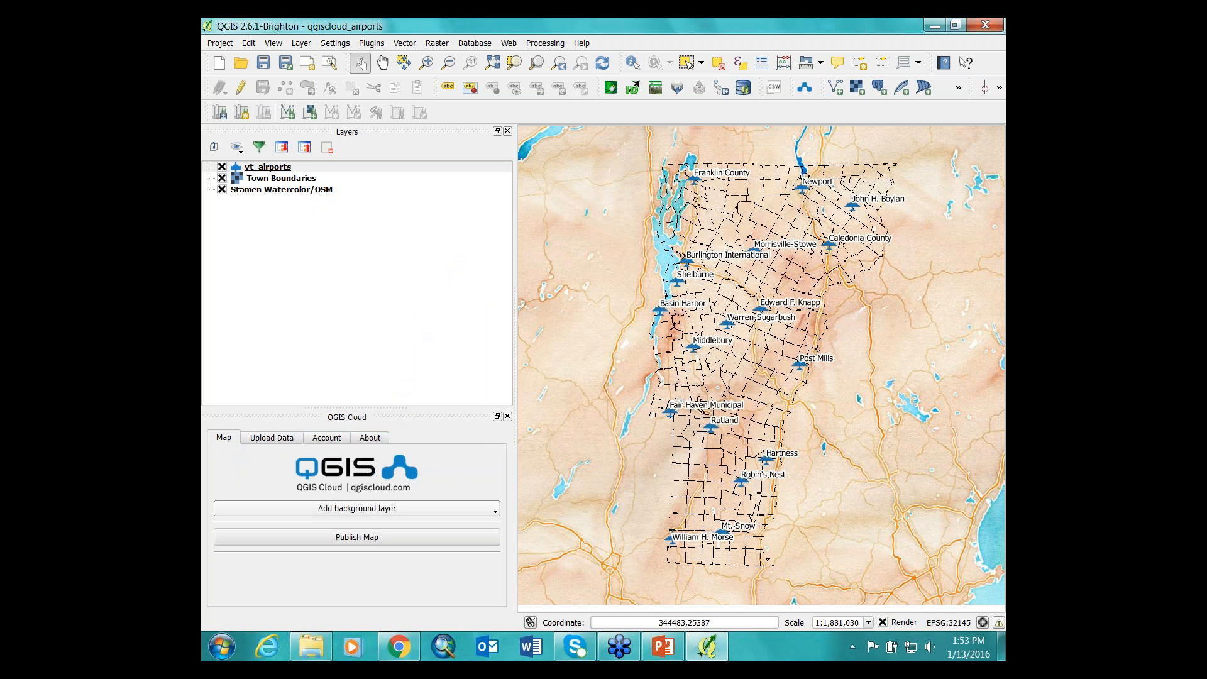
left_click(373, 535)
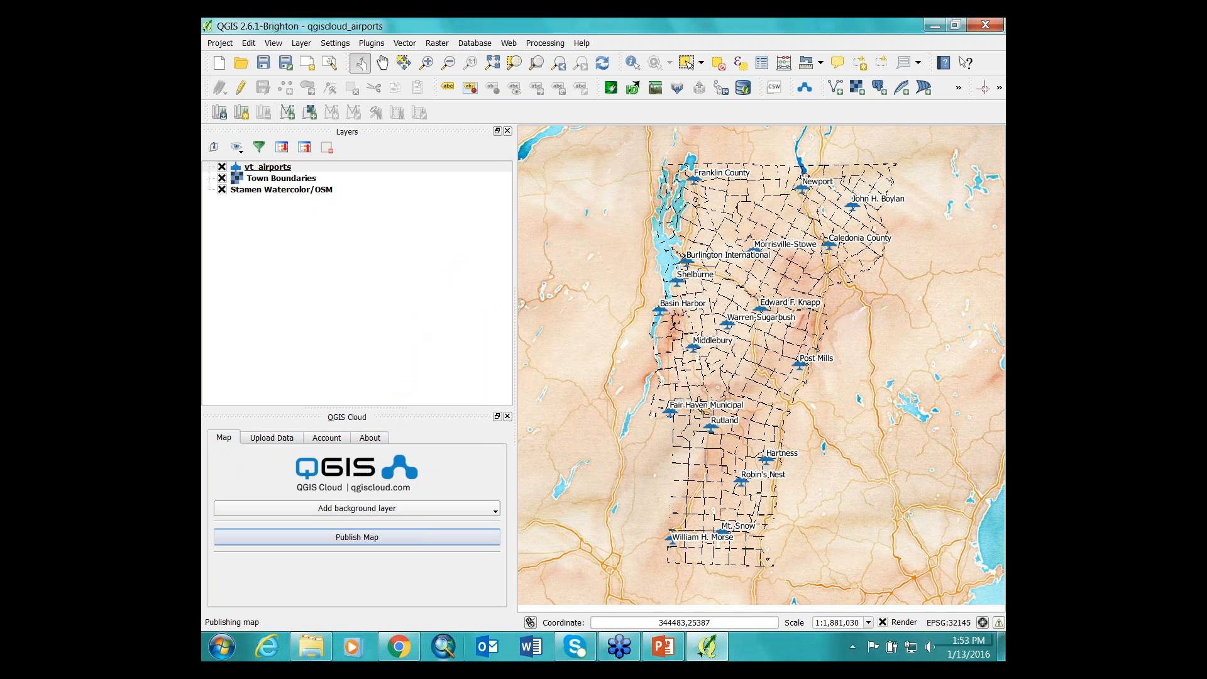
mouse_move(403, 646)
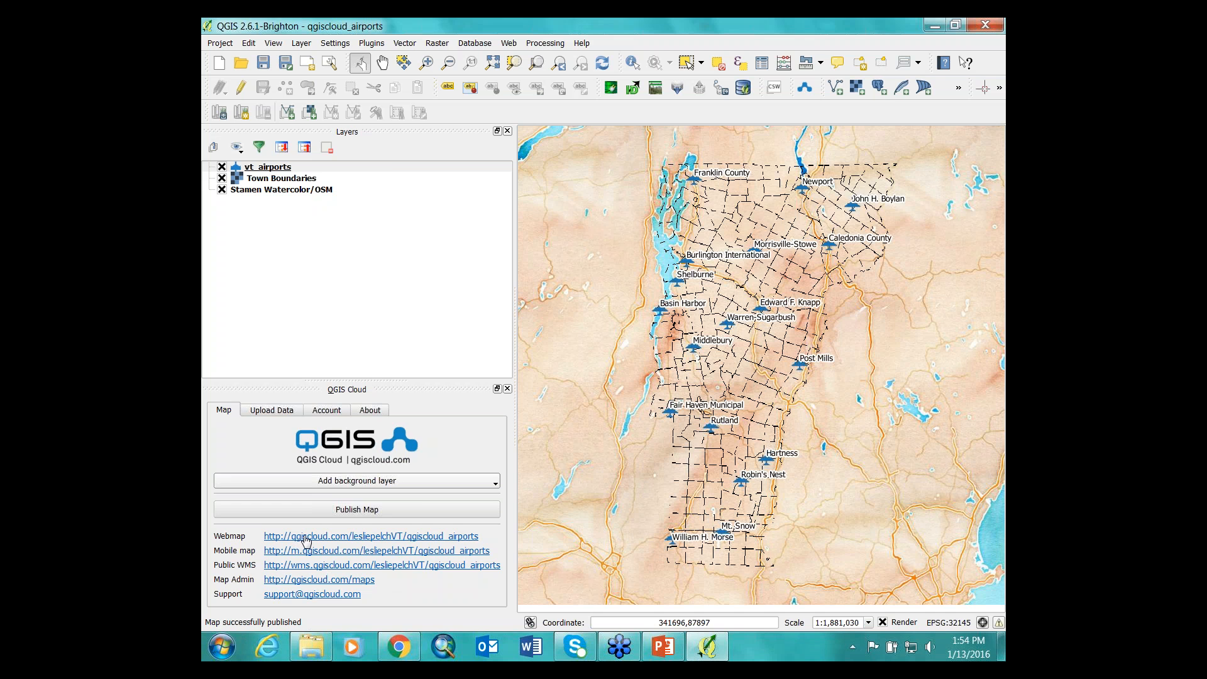
left_click(371, 536)
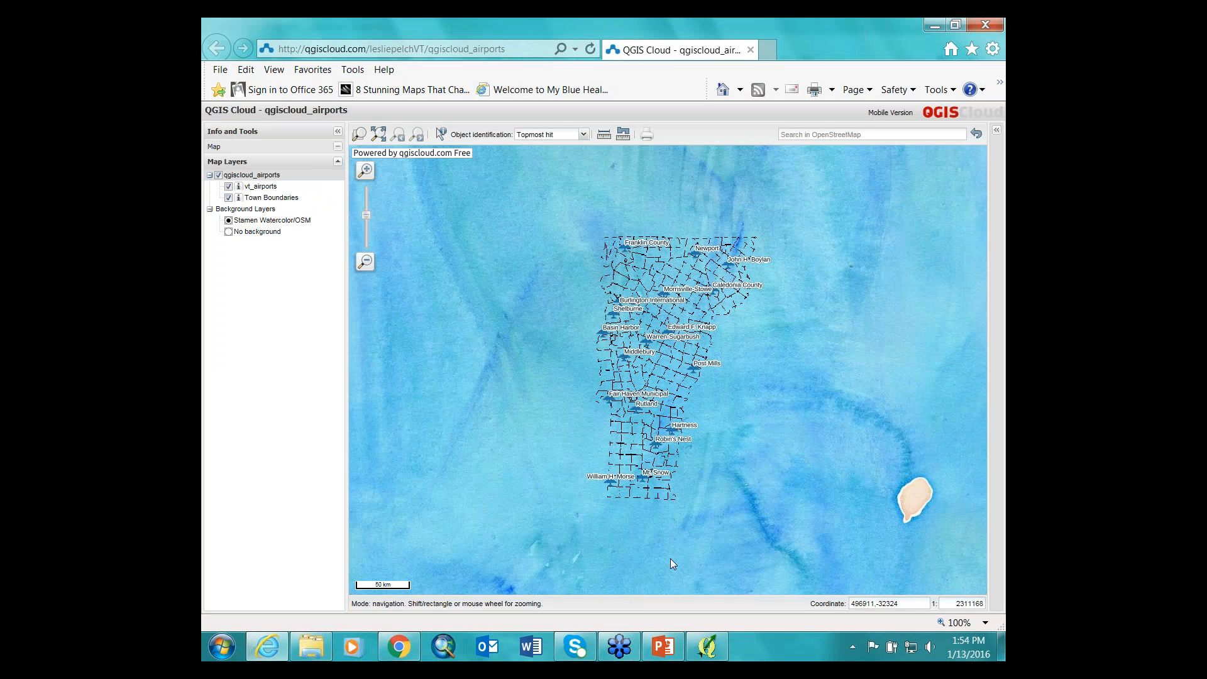
Zoom the web map in and out over Vermont, settling one step closer at scale 1:1155584.
left_click(365, 262)
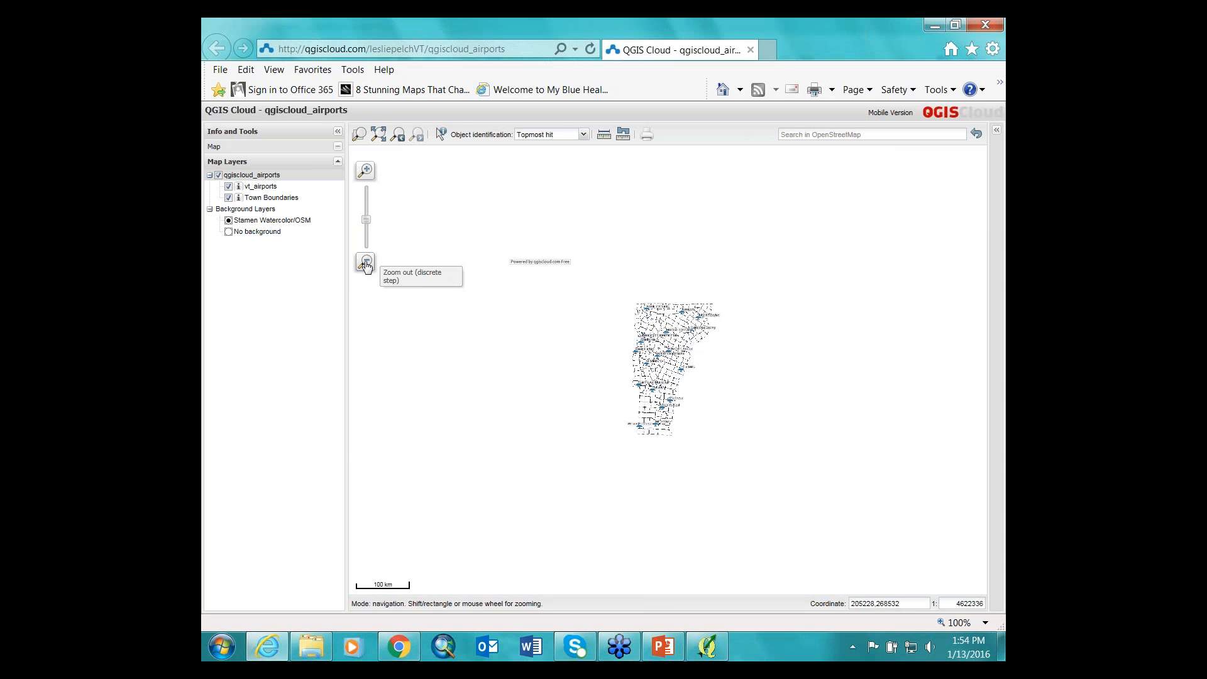
left_click(365, 171)
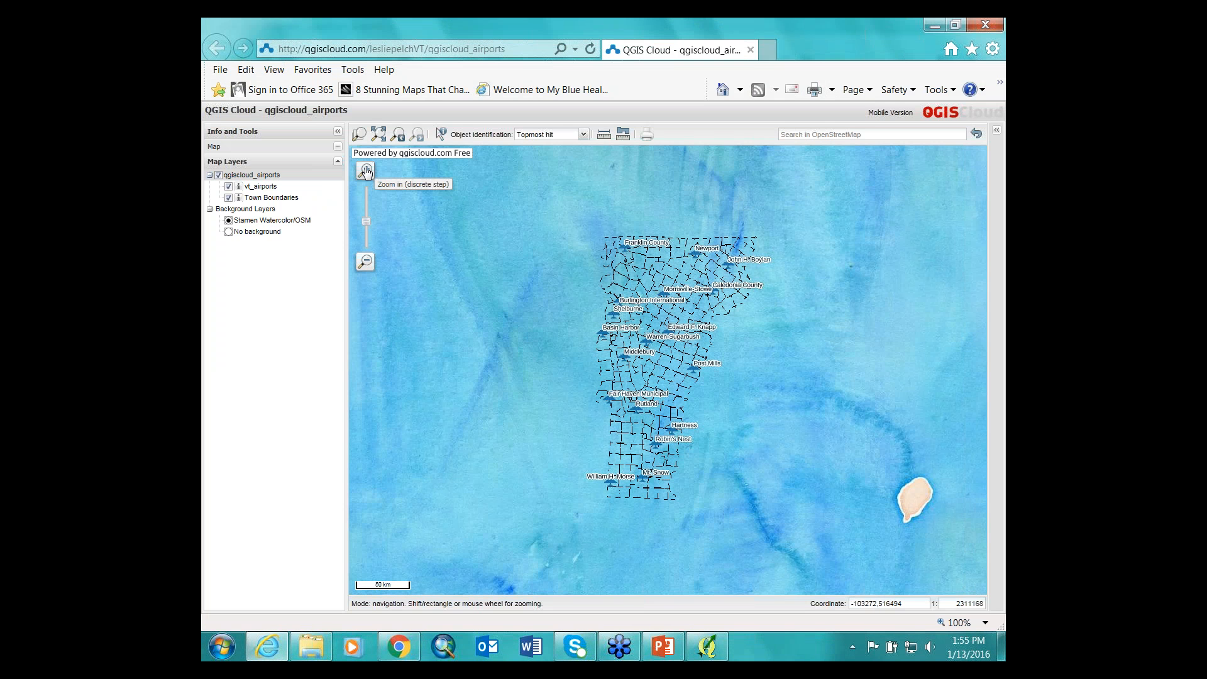
left_click(365, 170)
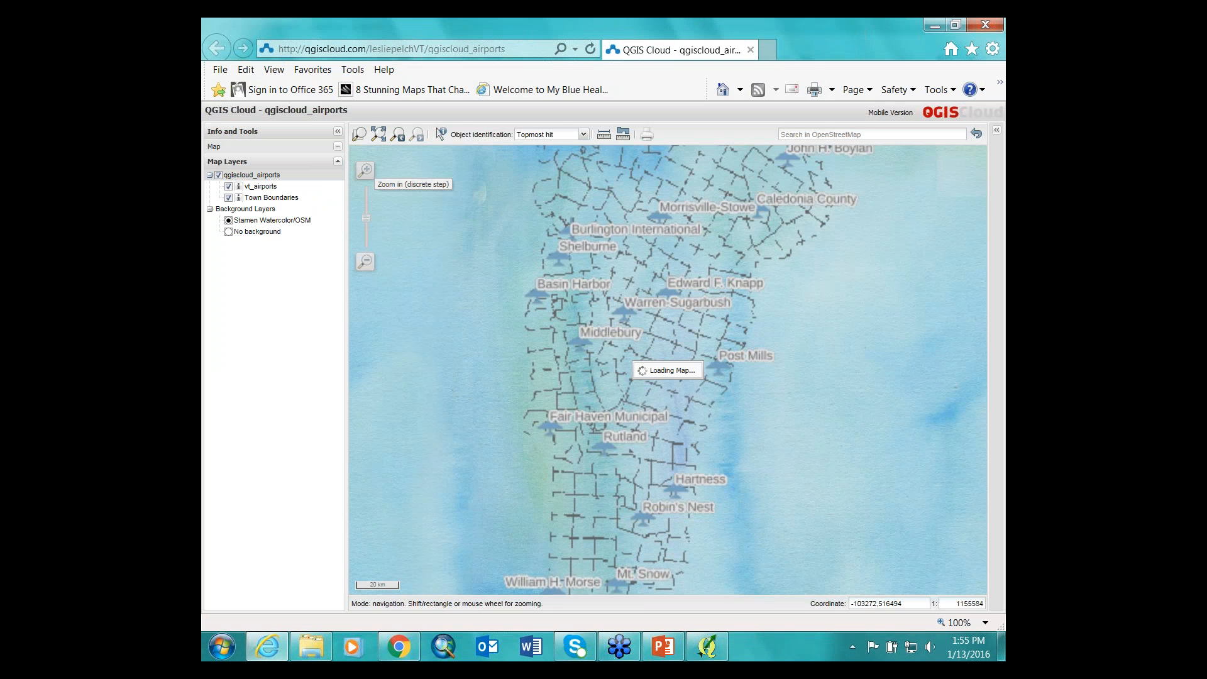
left_click(365, 262)
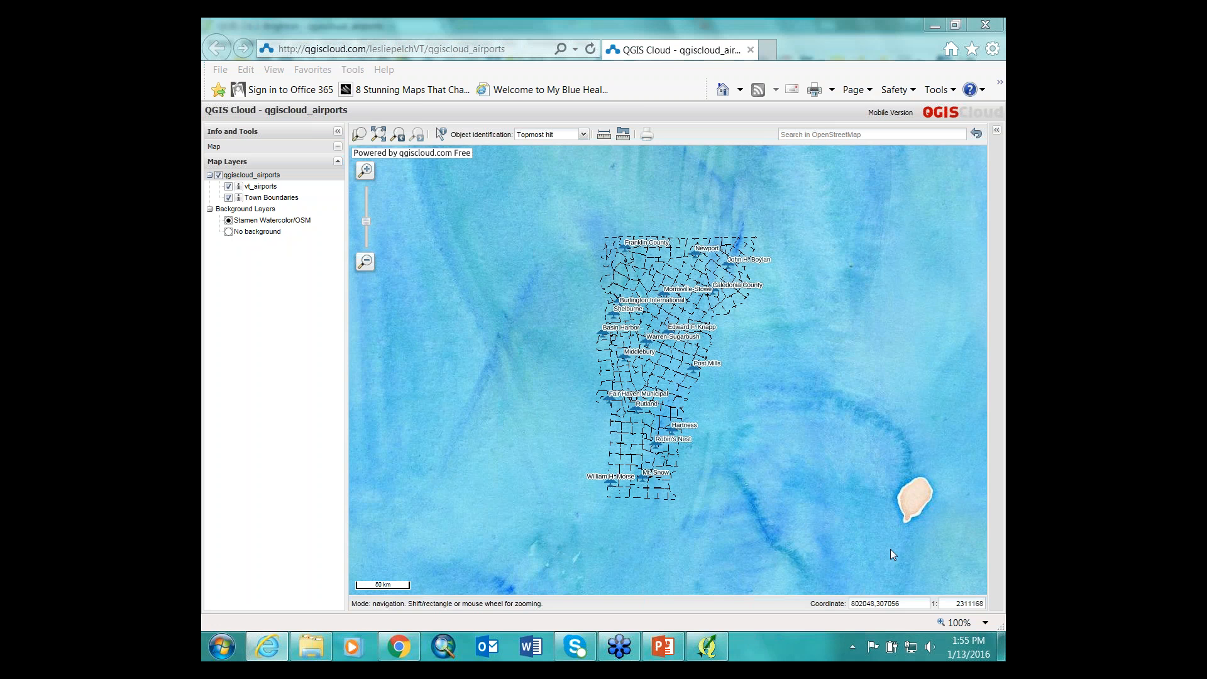
left_click(808, 282)
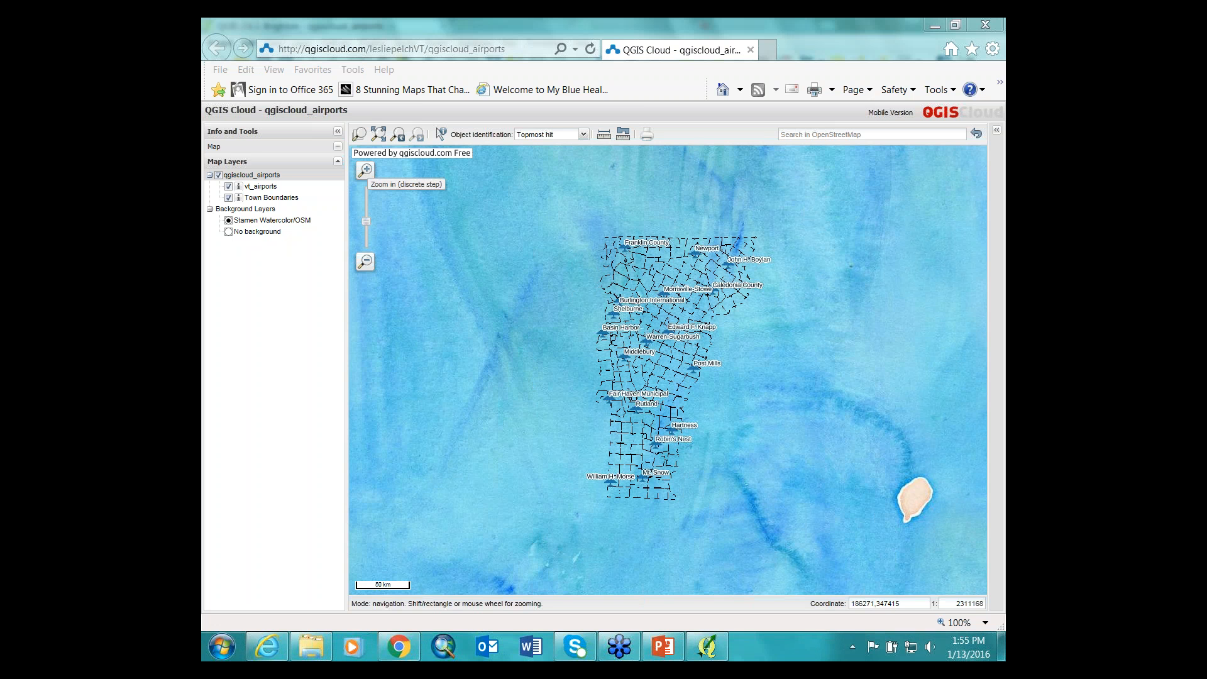
left_click(366, 170)
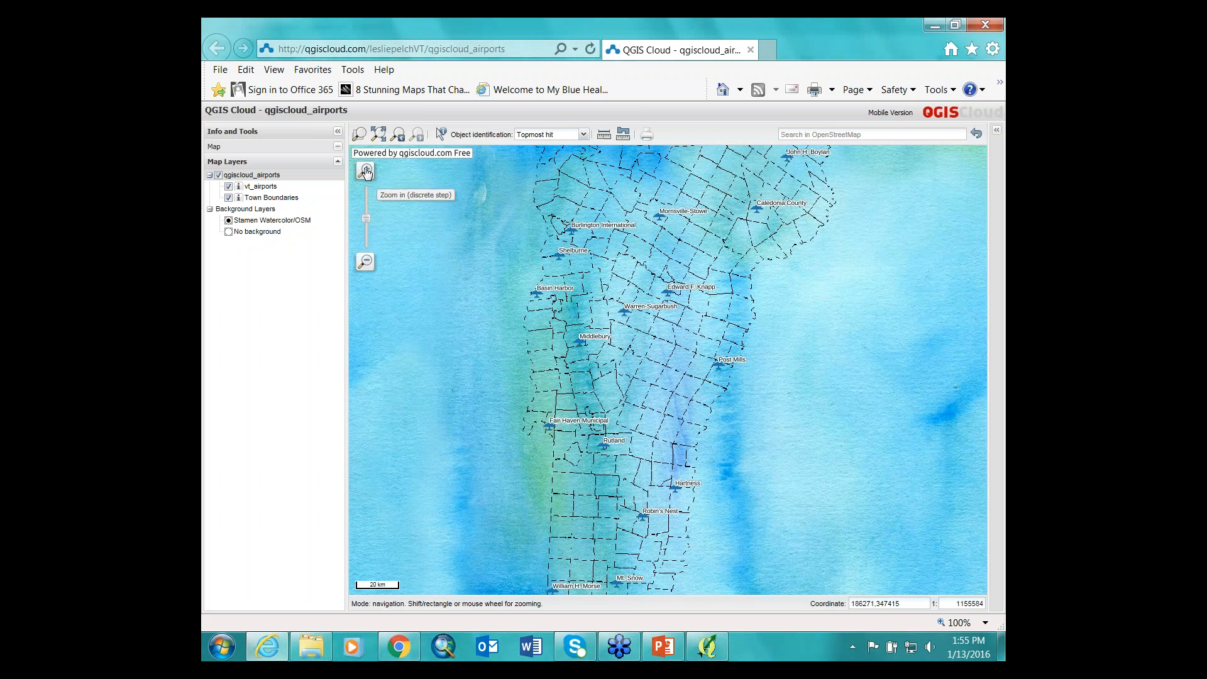
left_click(367, 170)
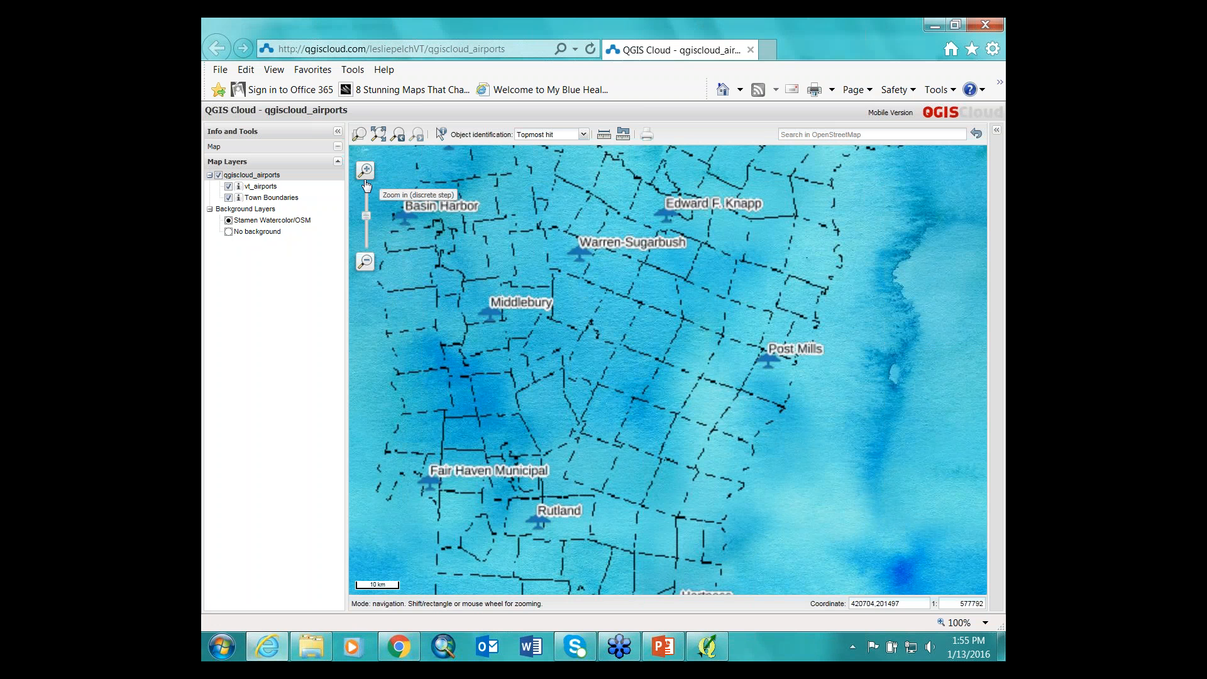
left_click(365, 261)
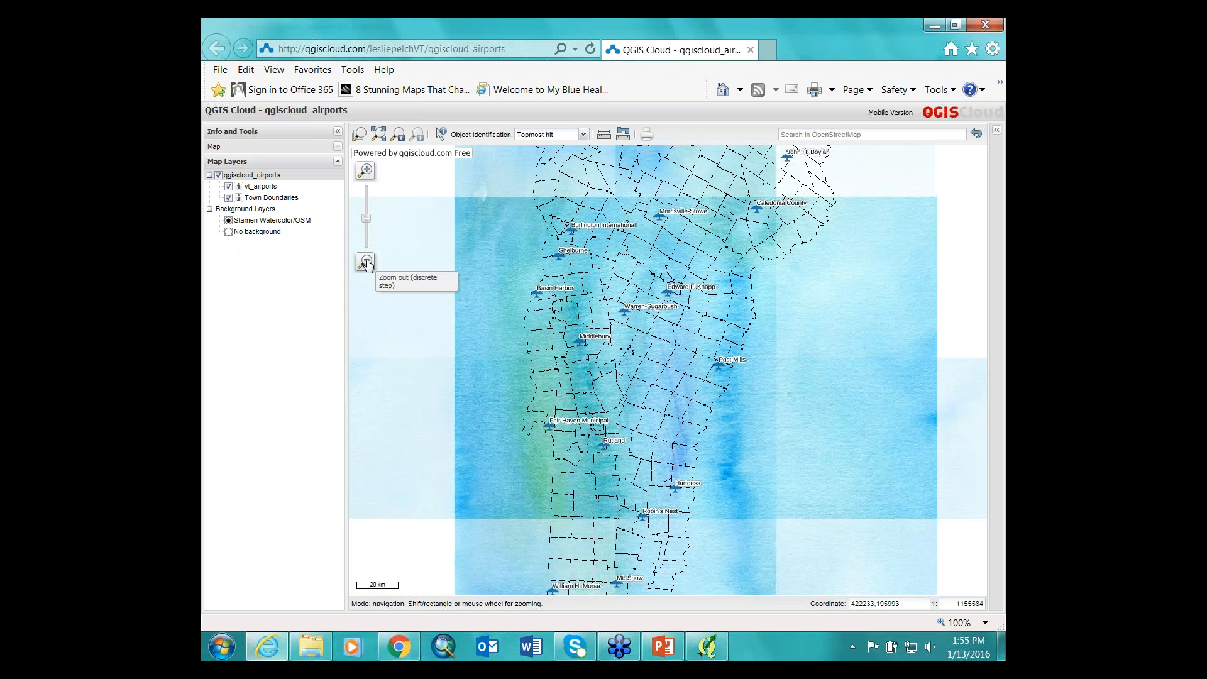
left_click(441, 135)
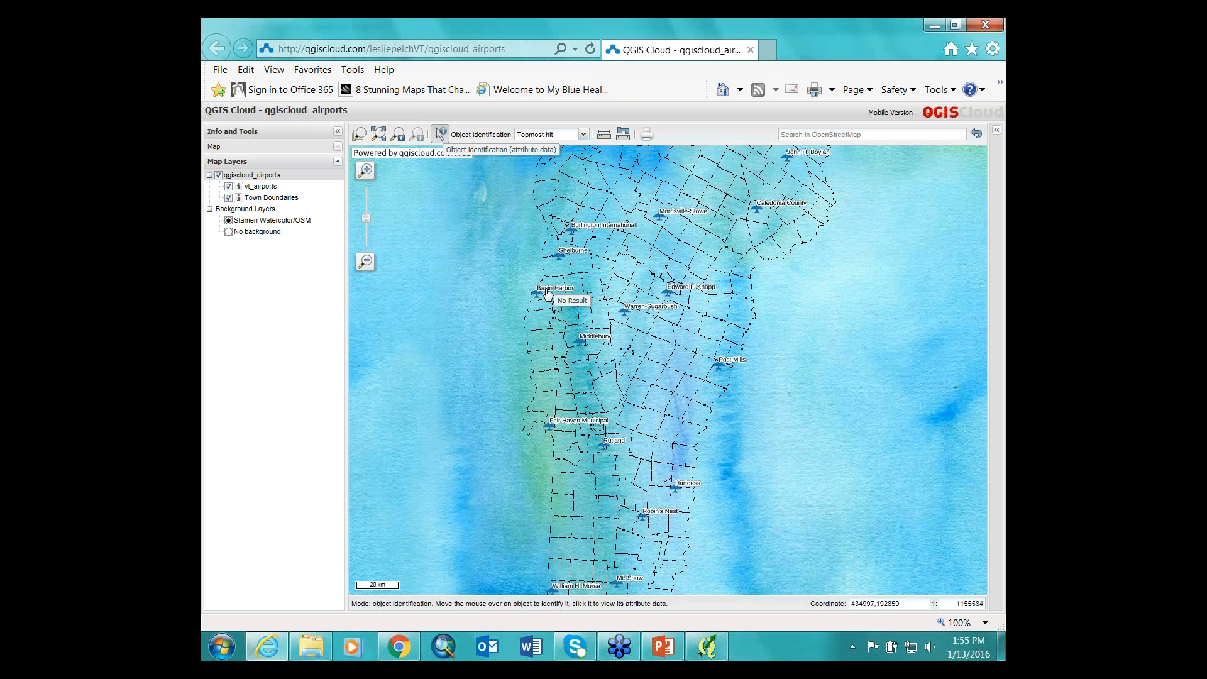
mouse_move(581, 347)
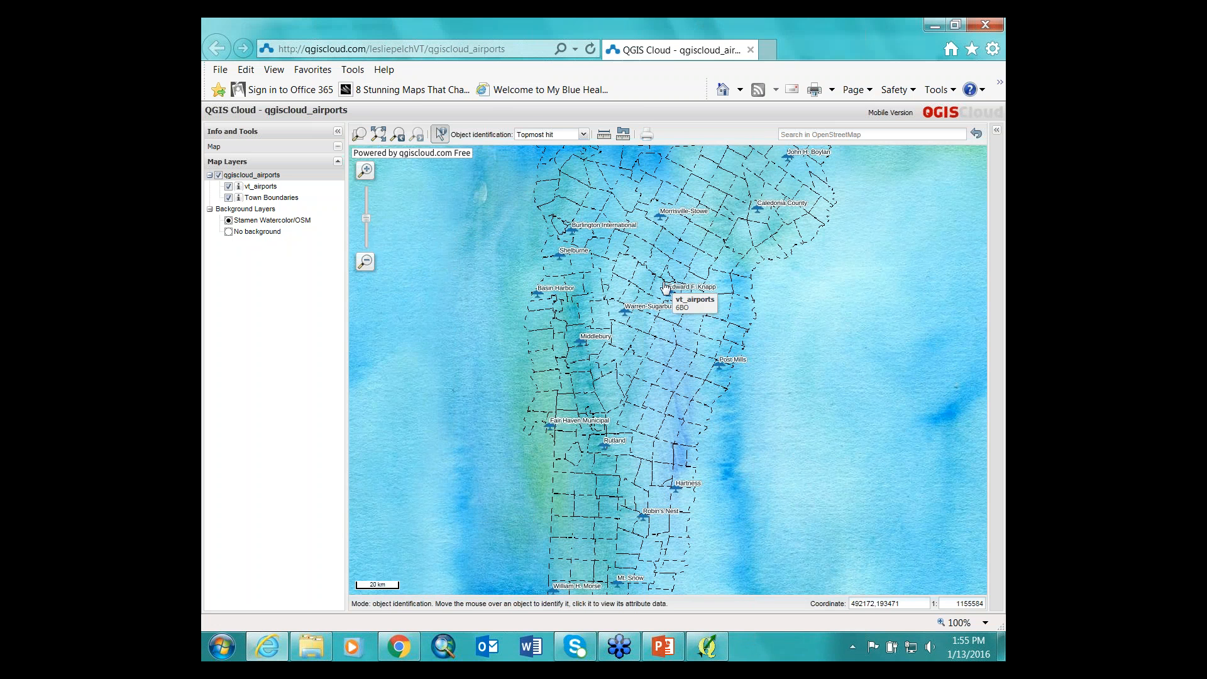
mouse_move(672, 295)
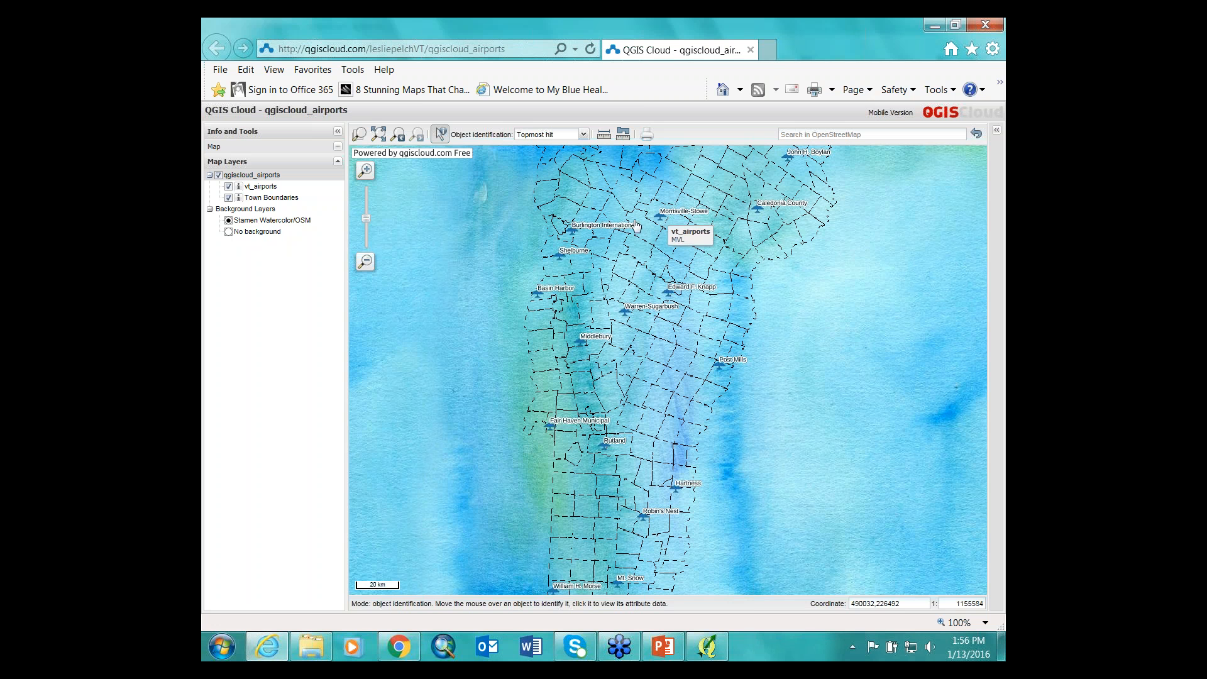
mouse_move(573, 235)
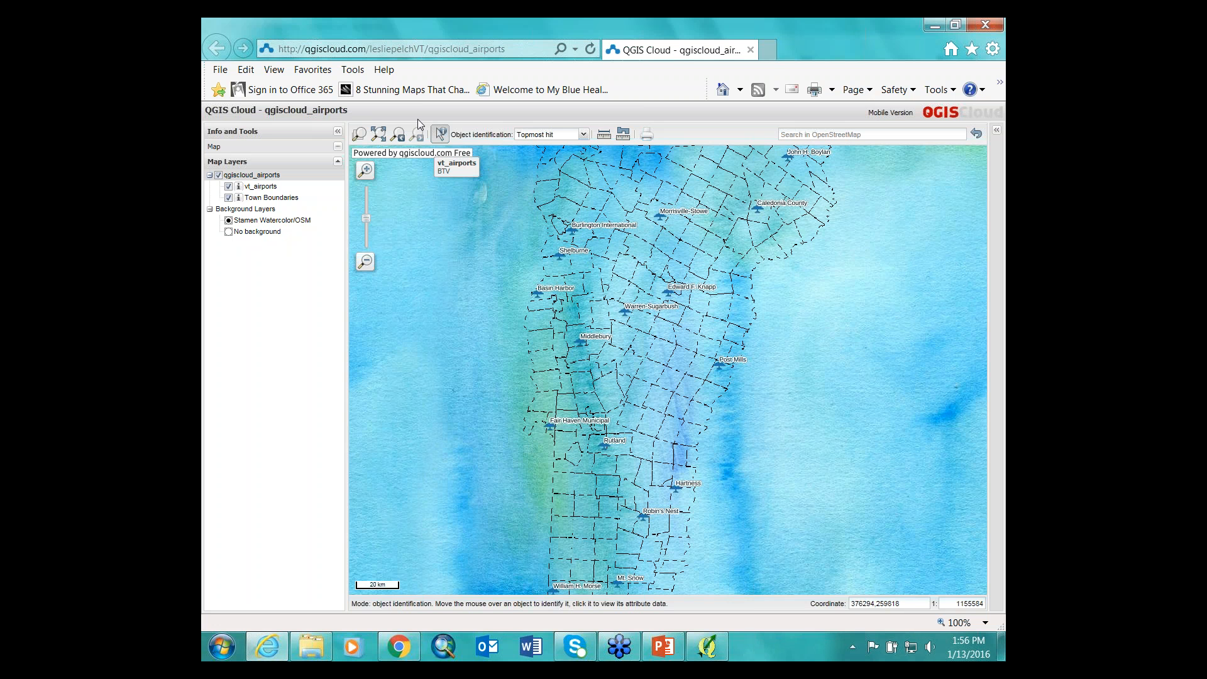
left_click(661, 219)
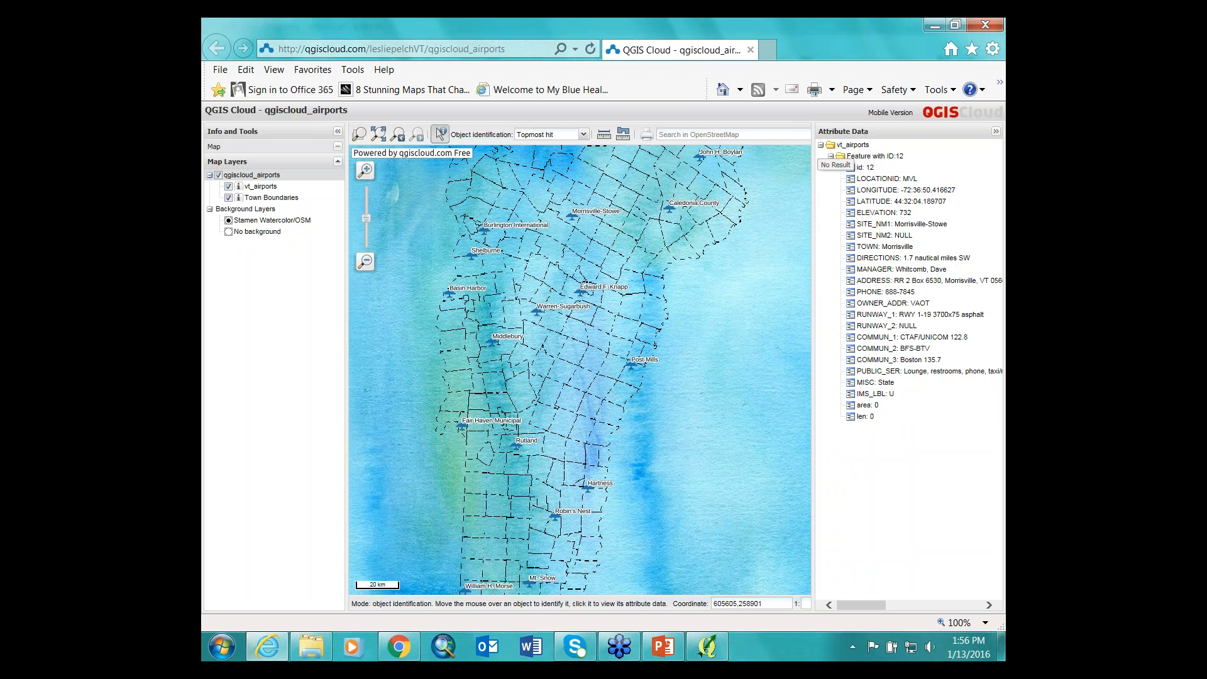
left_click(229, 187)
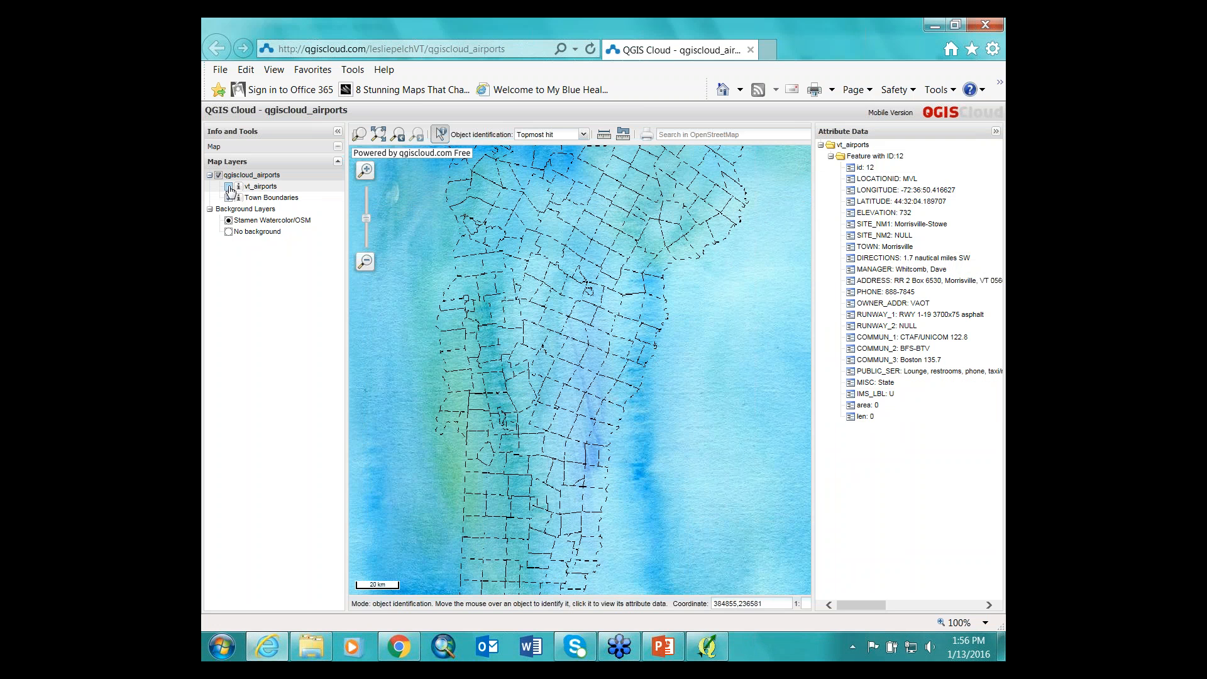
left_click(229, 187)
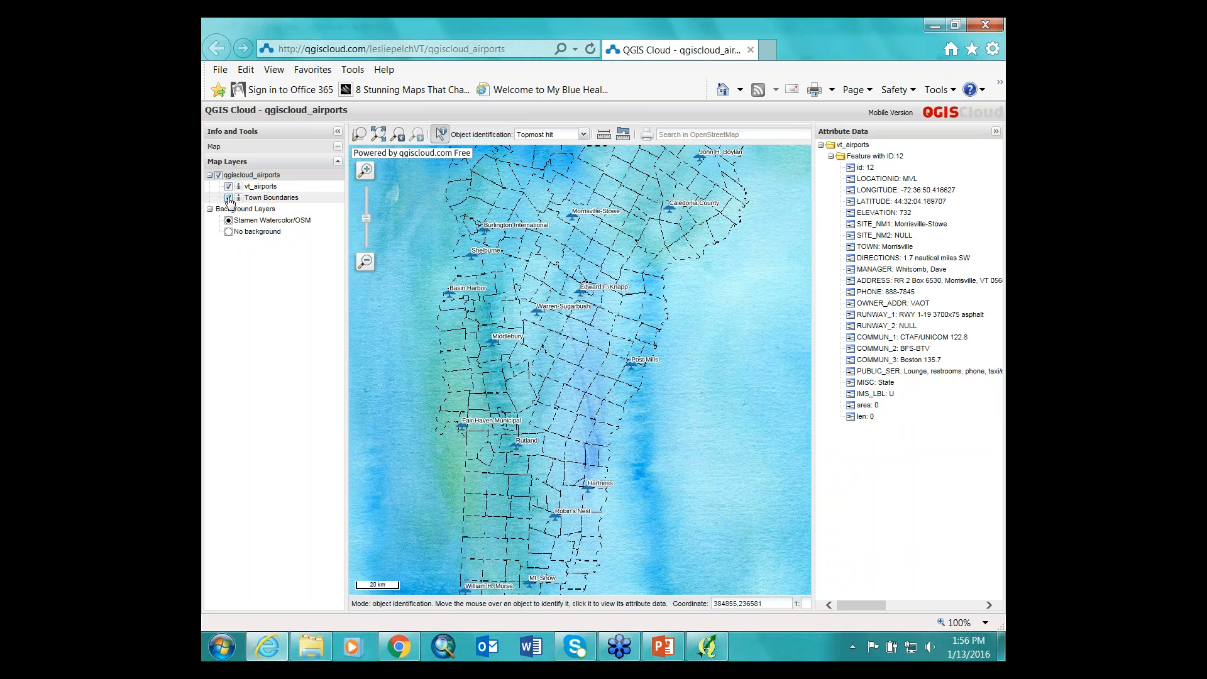
left_click(229, 198)
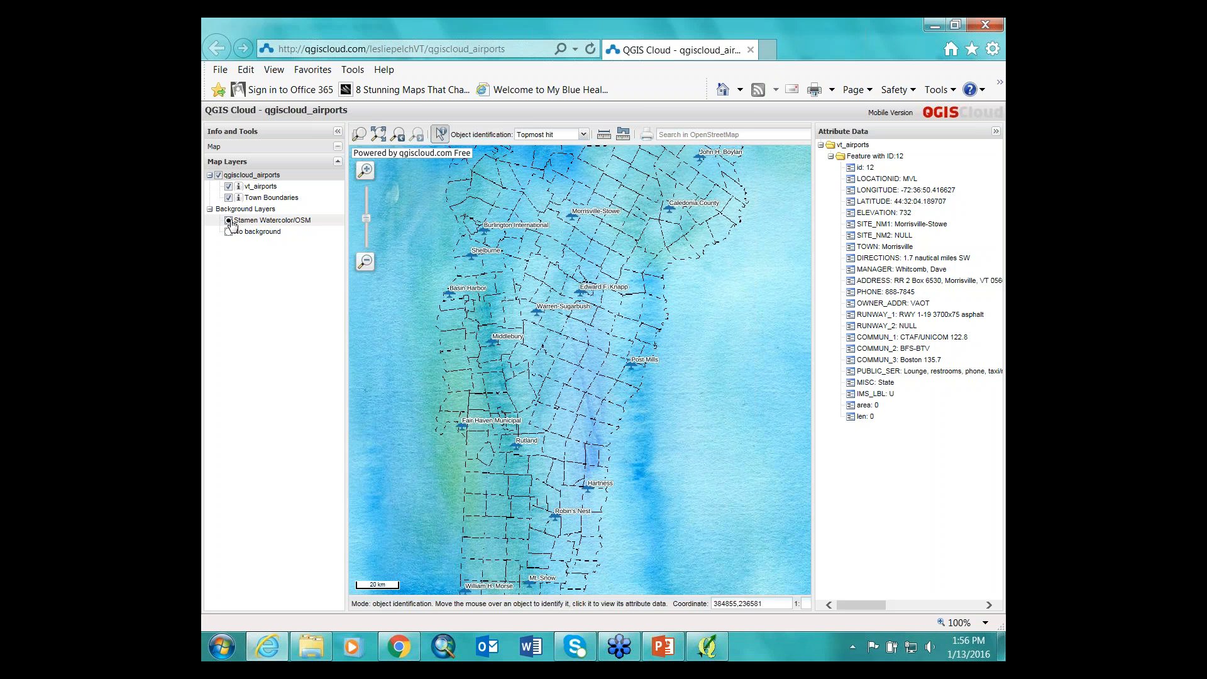
left_click(229, 231)
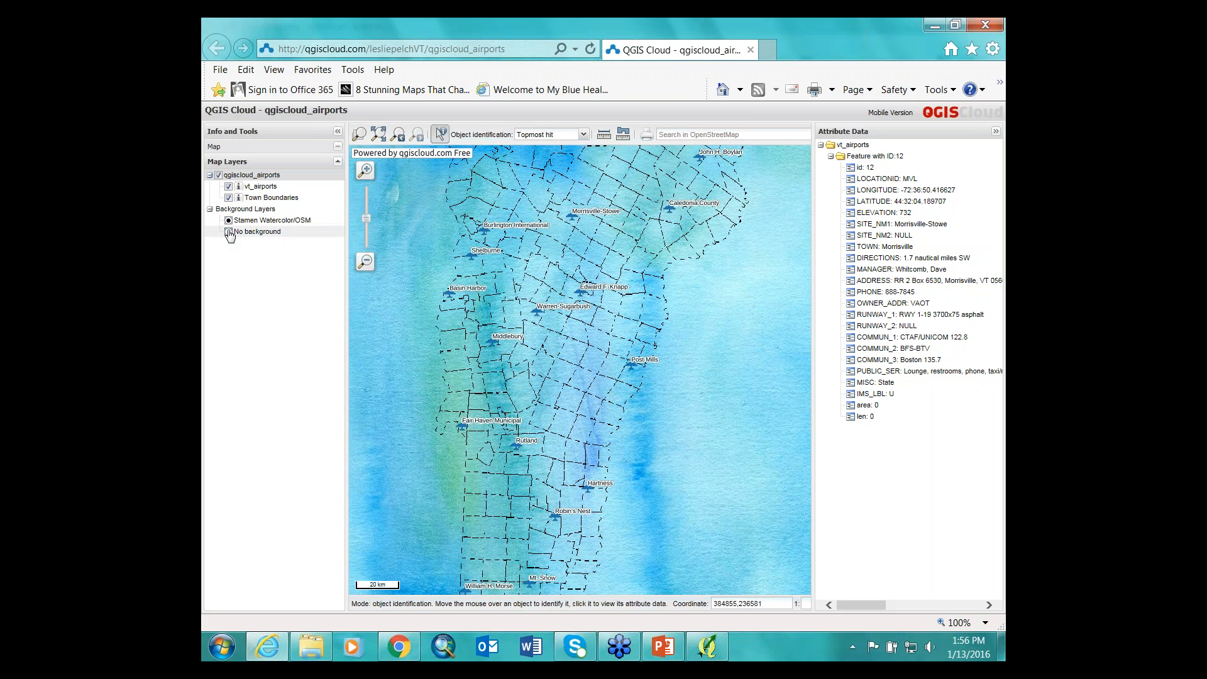
left_click(229, 221)
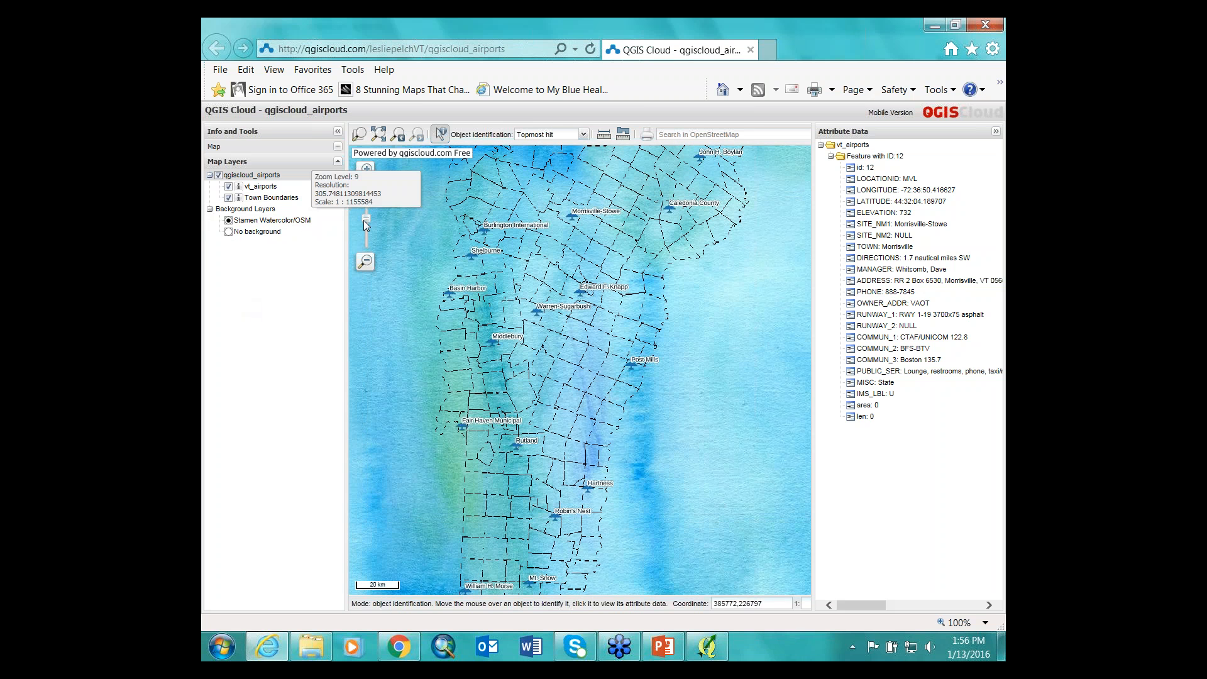
Measure a distance on the web map starting near Burlington.
left_click(604, 134)
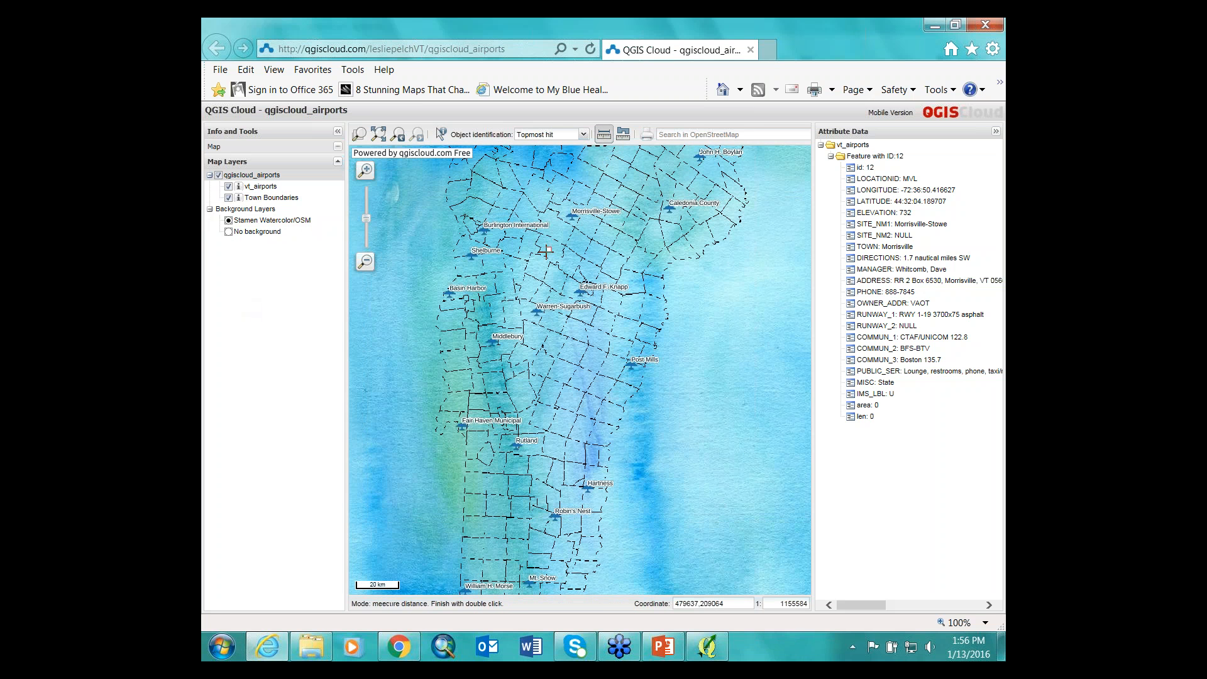
left_click(530, 239)
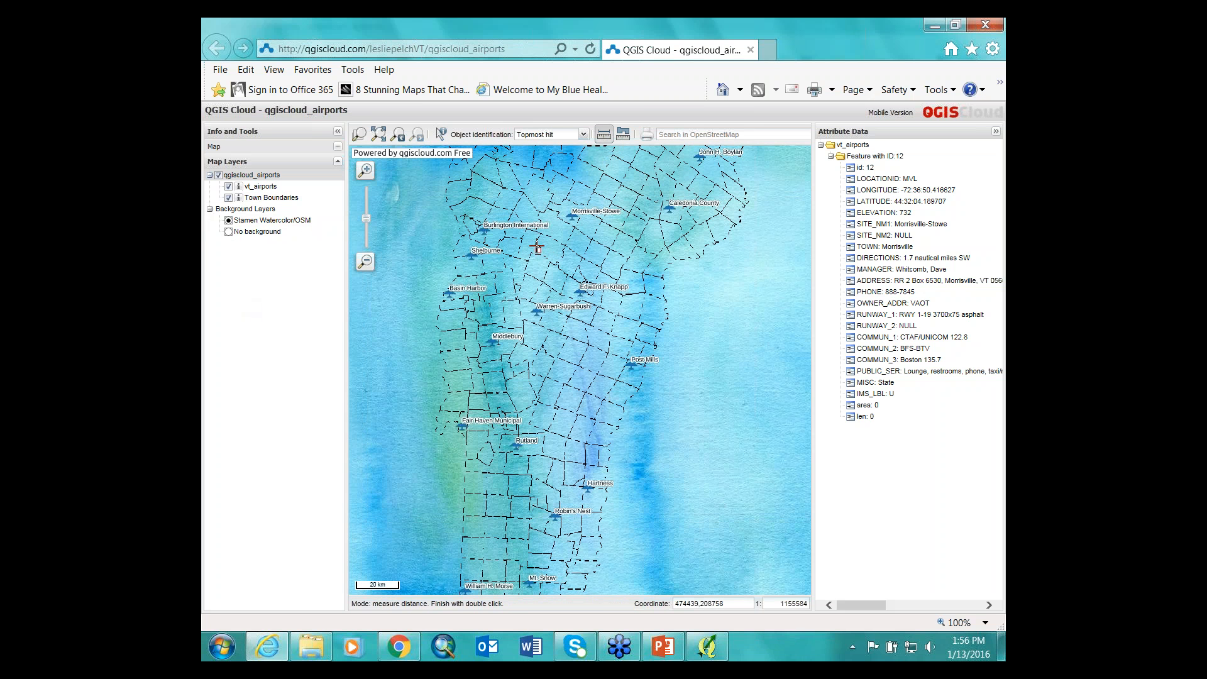
left_click(591, 413)
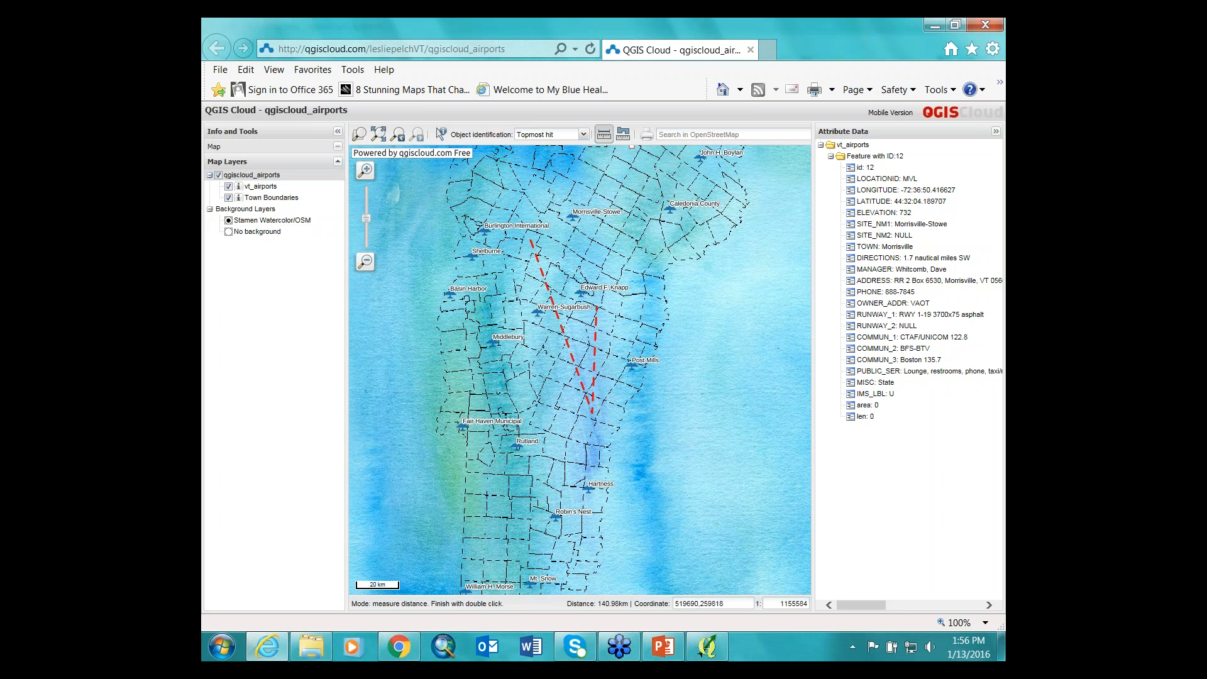
Measure a four-cornered area around Morrisville-Stowe, reading about 1062.06 km².
left_click(622, 136)
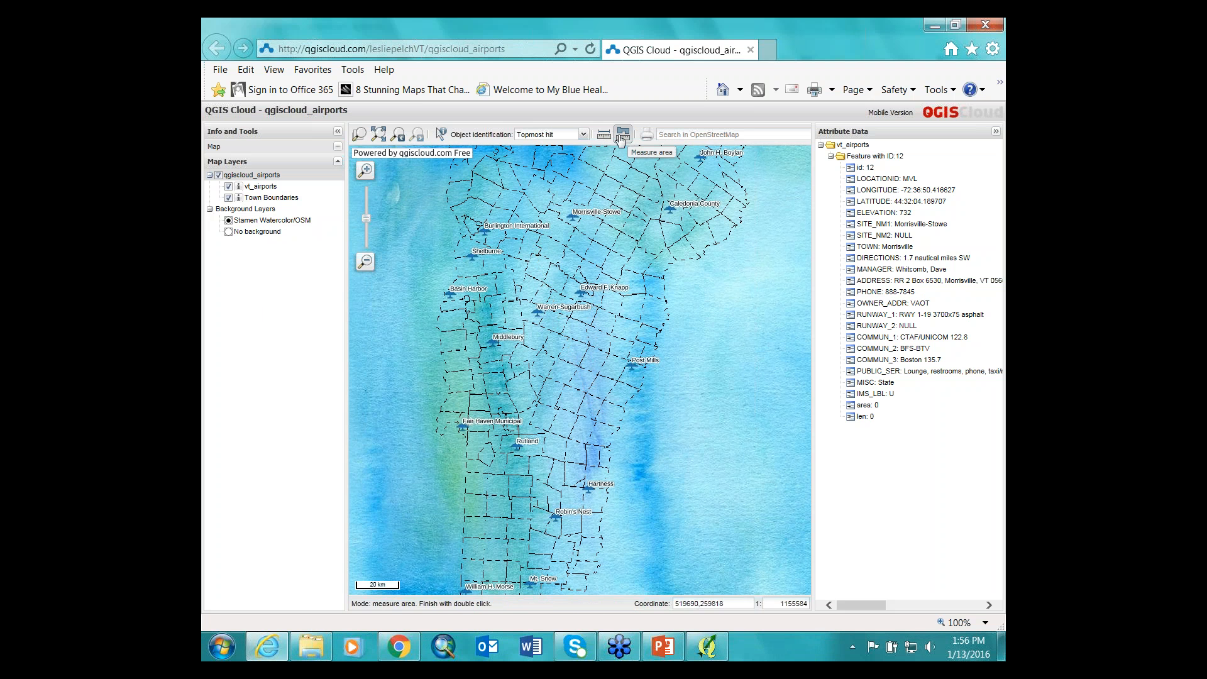
left_click(548, 208)
left_click(540, 247)
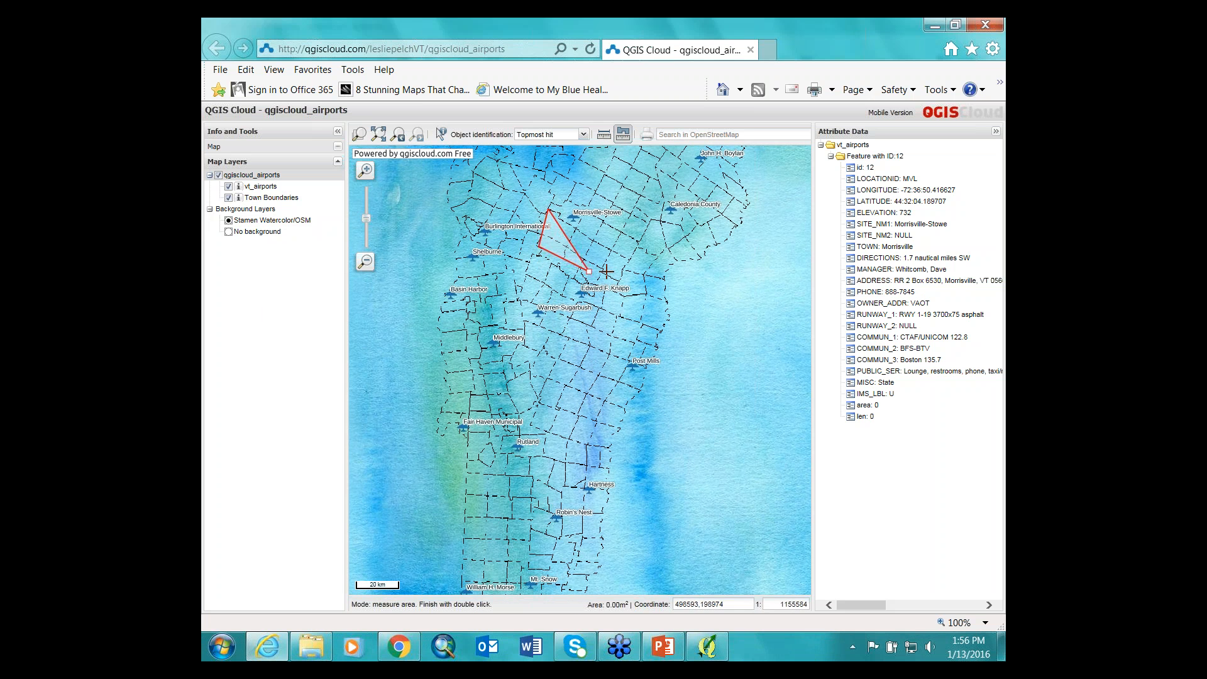
left_click(589, 271)
double_click(640, 183)
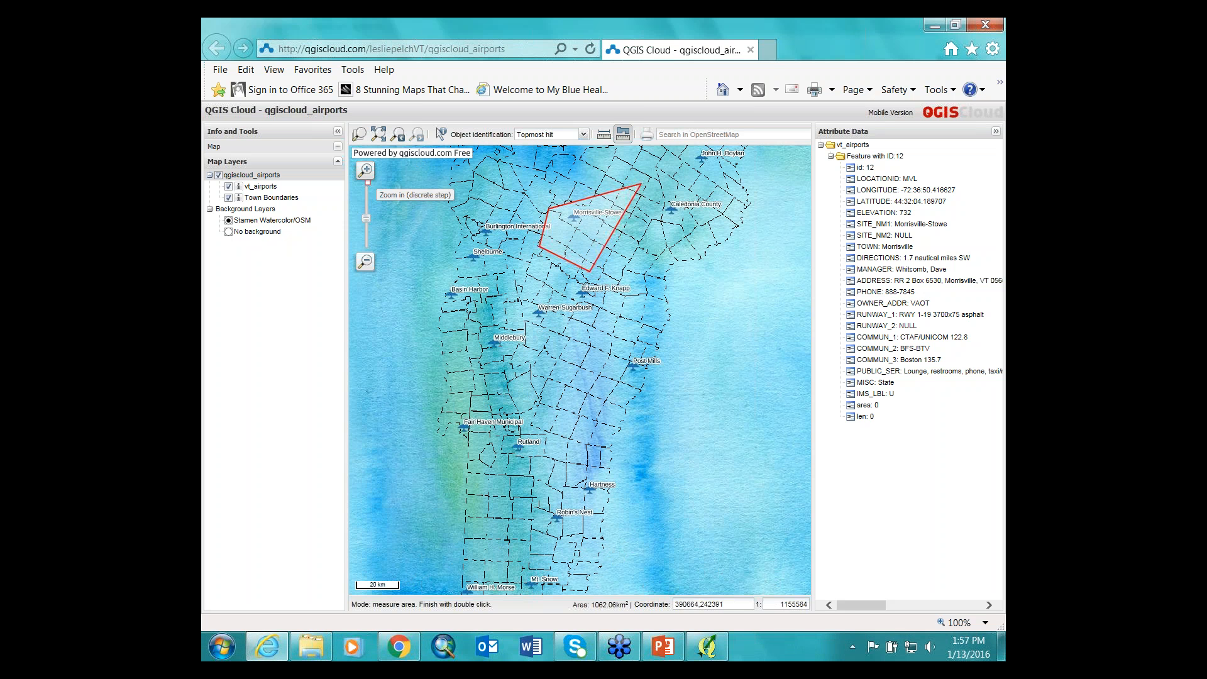
left_click(688, 134)
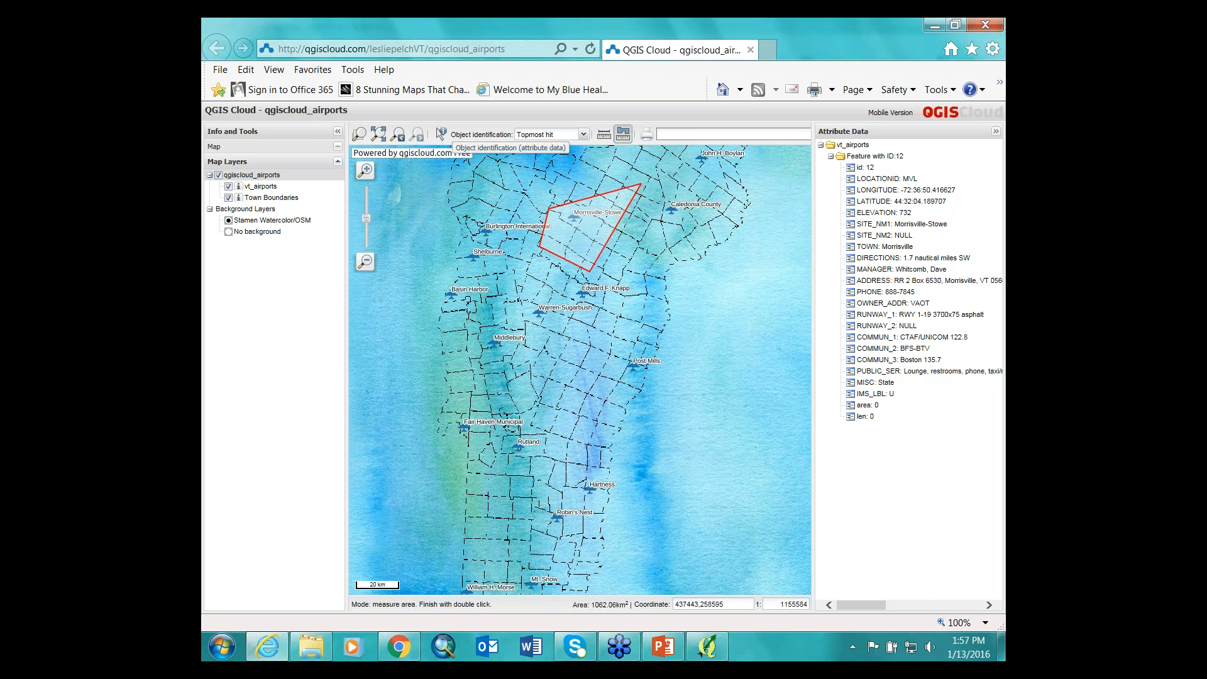
Set object identification to all layers and view the Warren-Sugarbush airport's attributes.
left_click(583, 134)
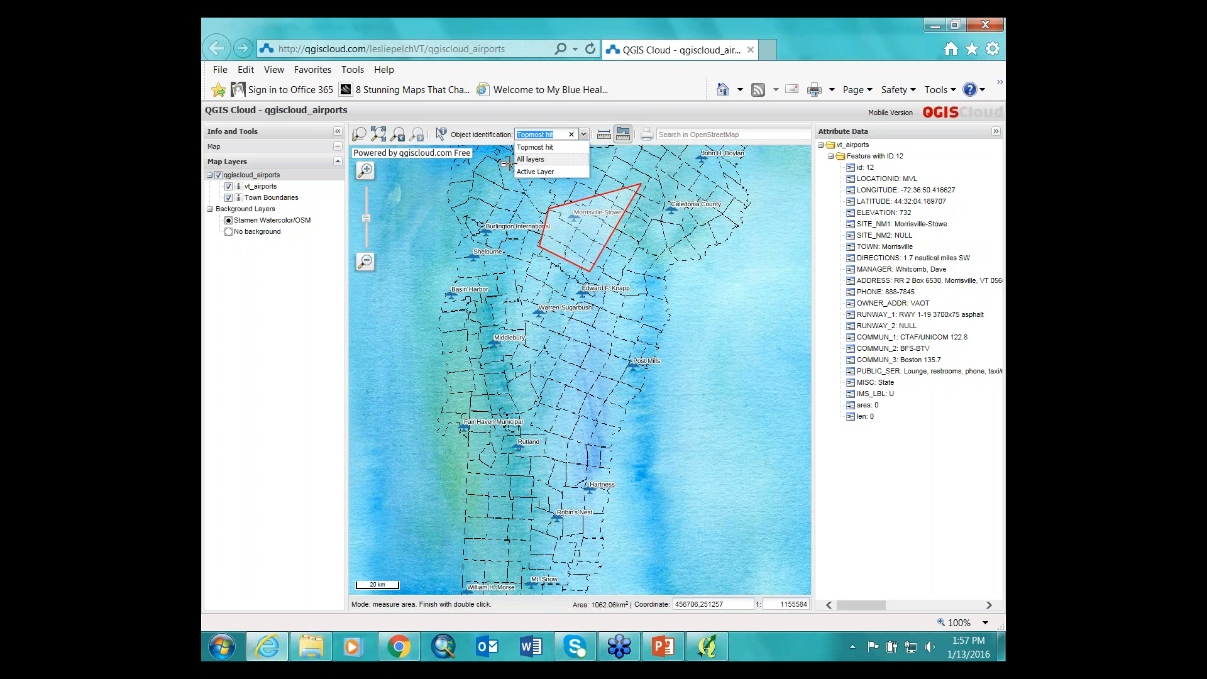
left_click(530, 159)
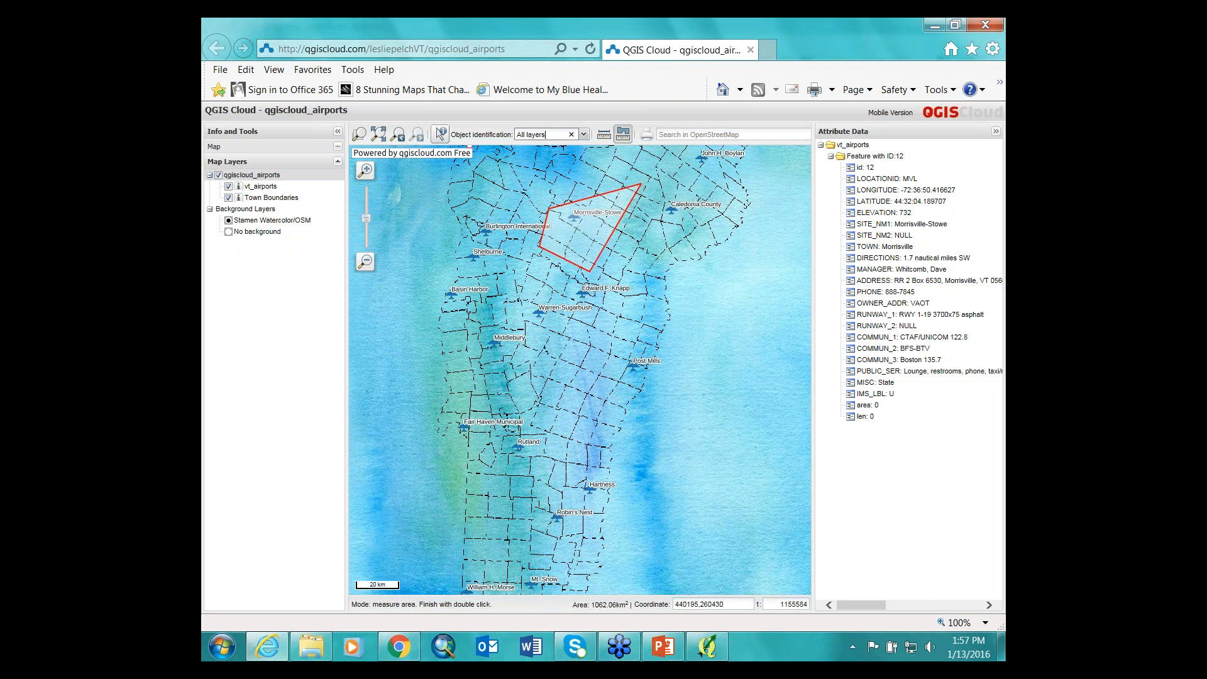
left_click(440, 134)
left_click(536, 316)
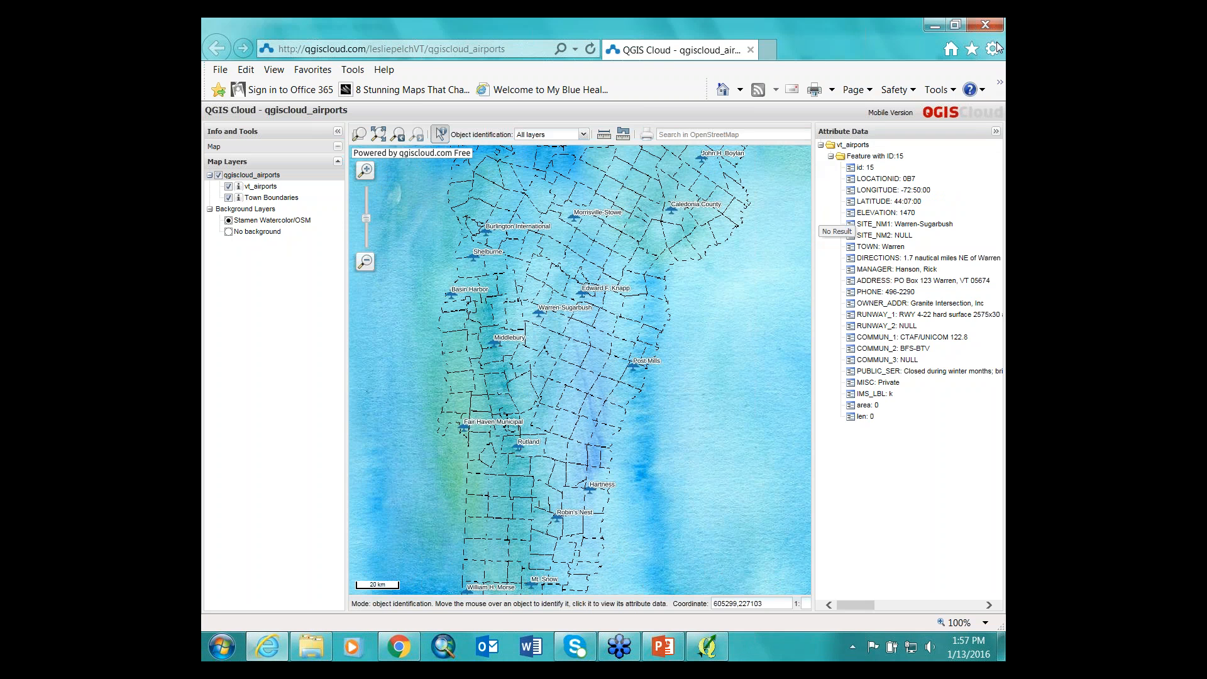
left_click(935, 25)
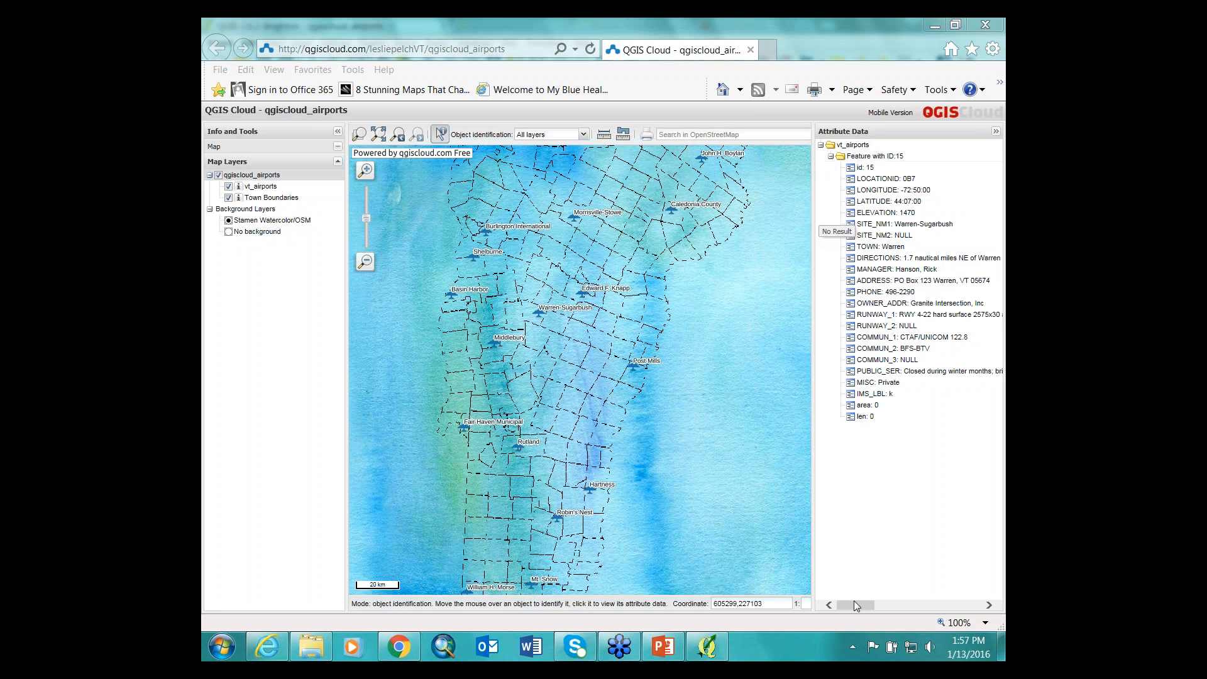
left_click_drag(854, 605, 812, 568)
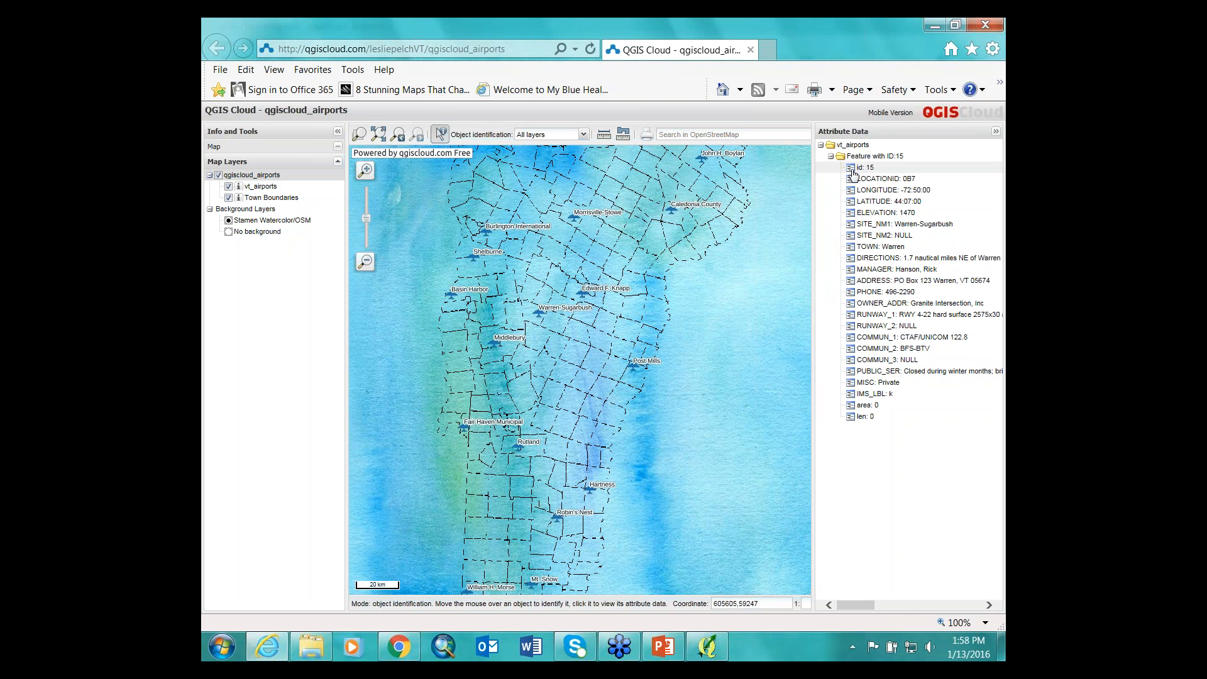
left_click(821, 146)
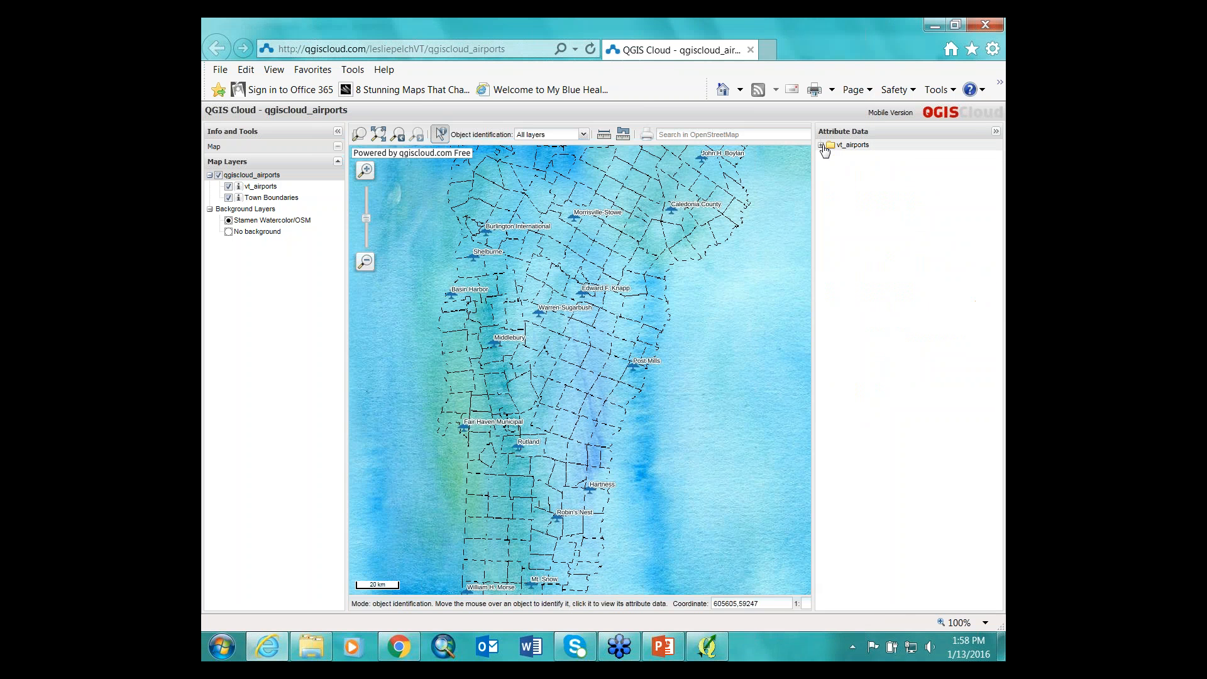
left_click(823, 146)
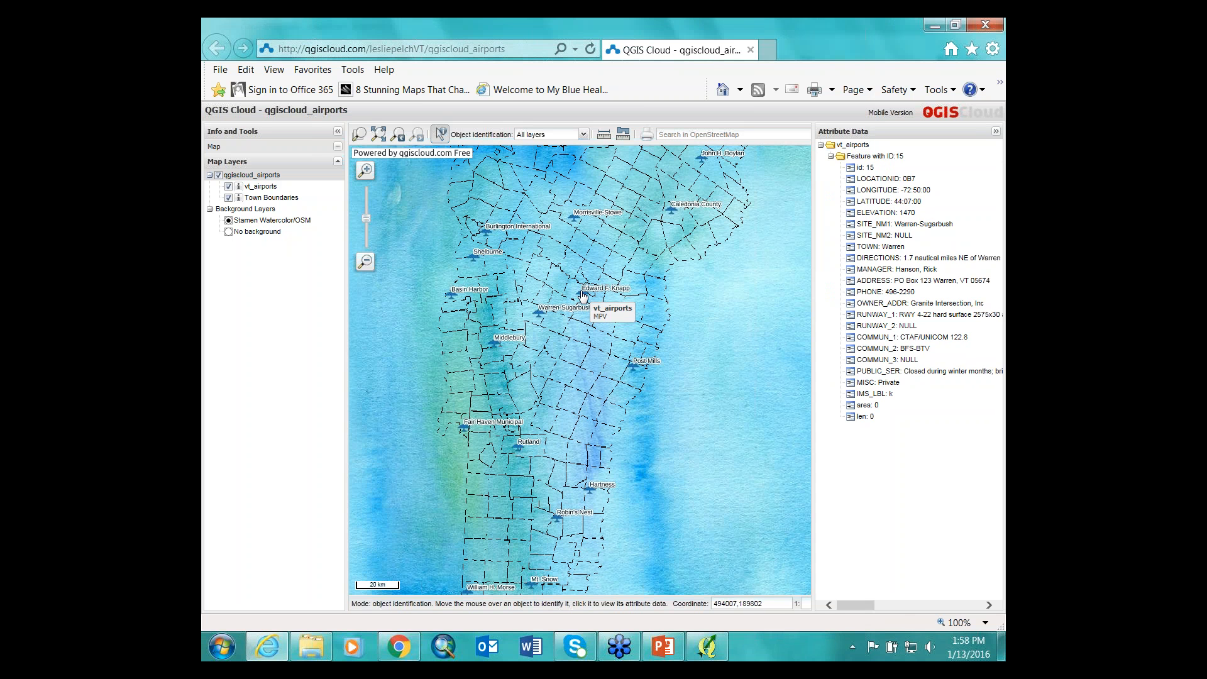
Inspect the Edward F. Knapp airport's attributes, then clear the results.
left_click(584, 297)
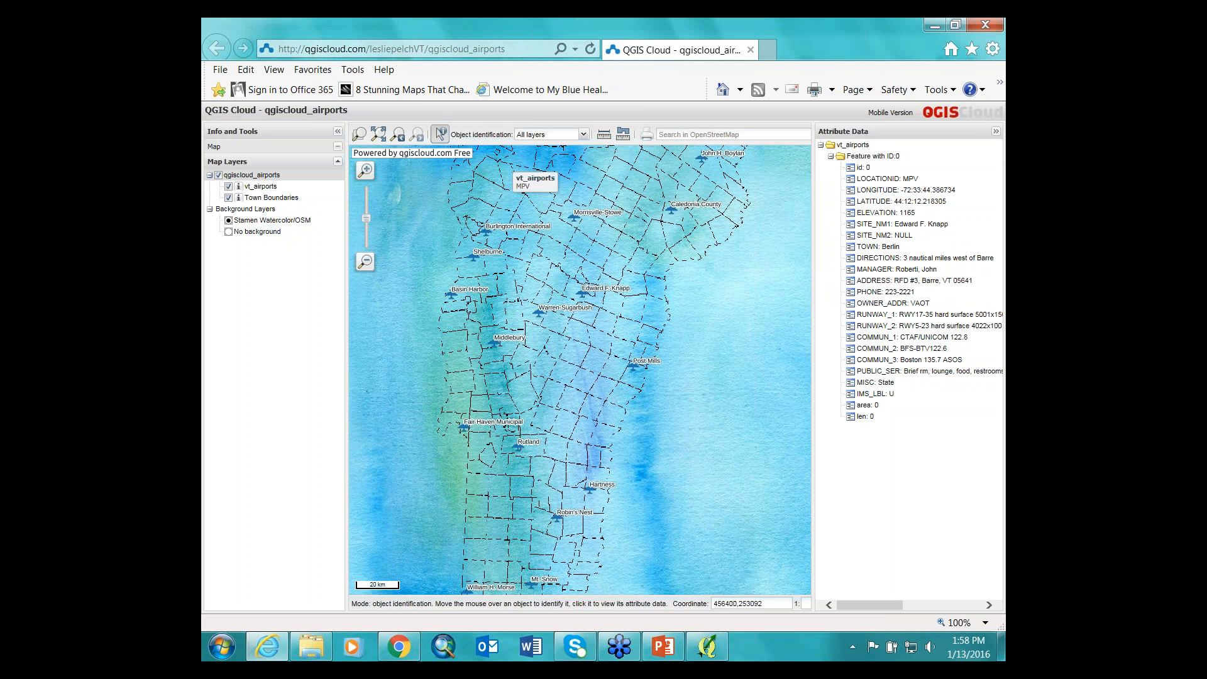
left_click(583, 135)
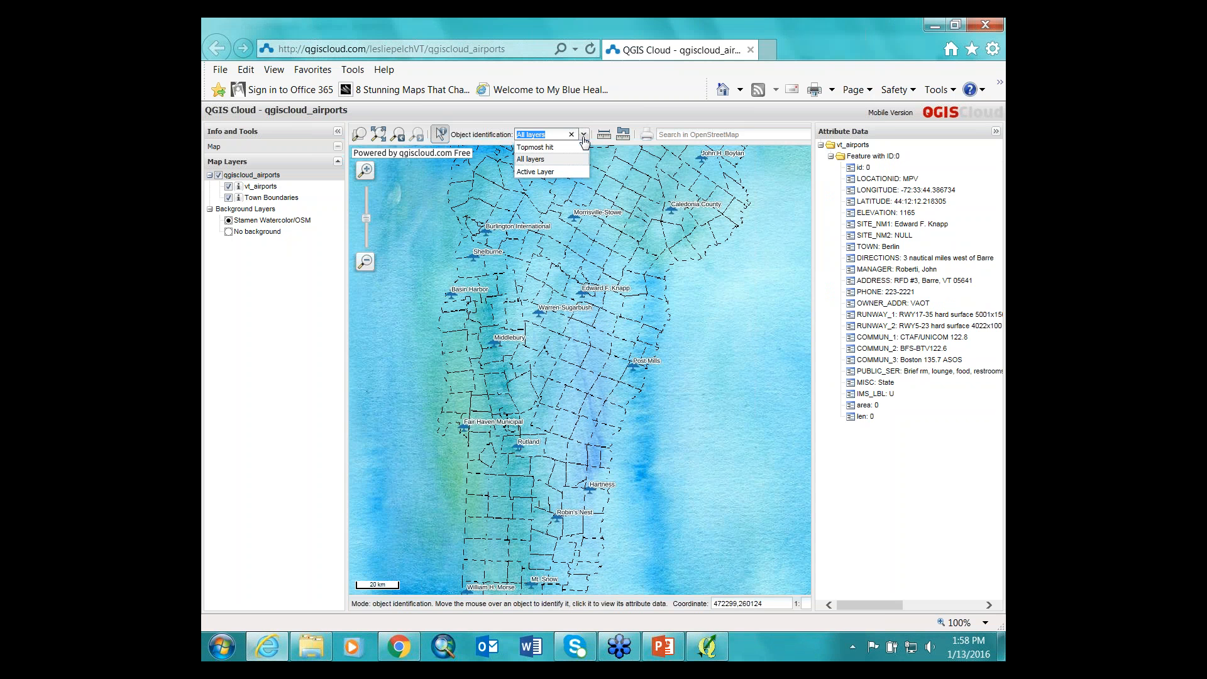
left_click(582, 136)
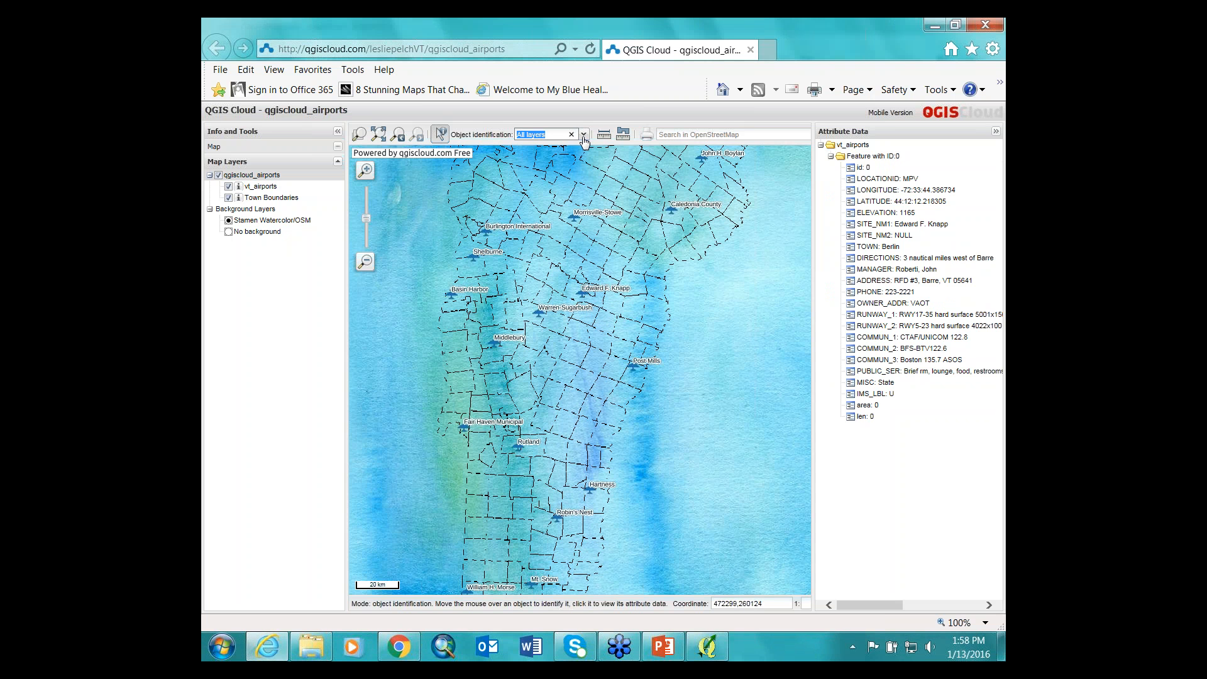
left_click(578, 233)
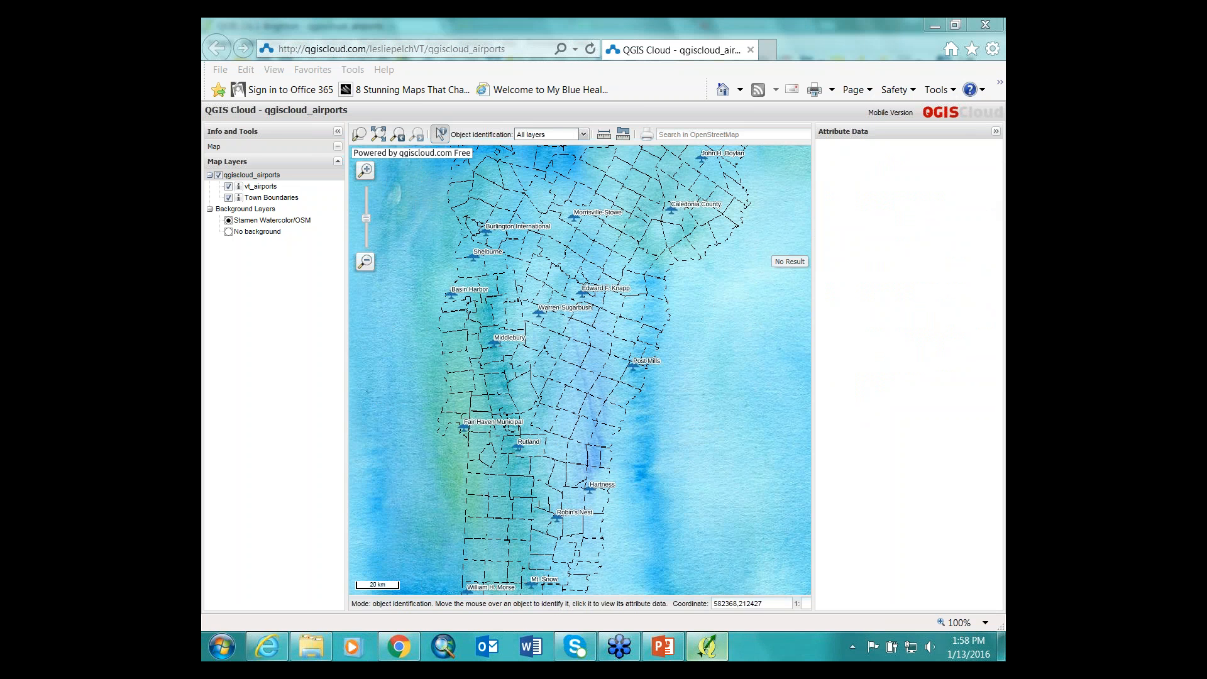
Close the web map tab, show the Upload Data page, and start a new empty project.
left_click(750, 49)
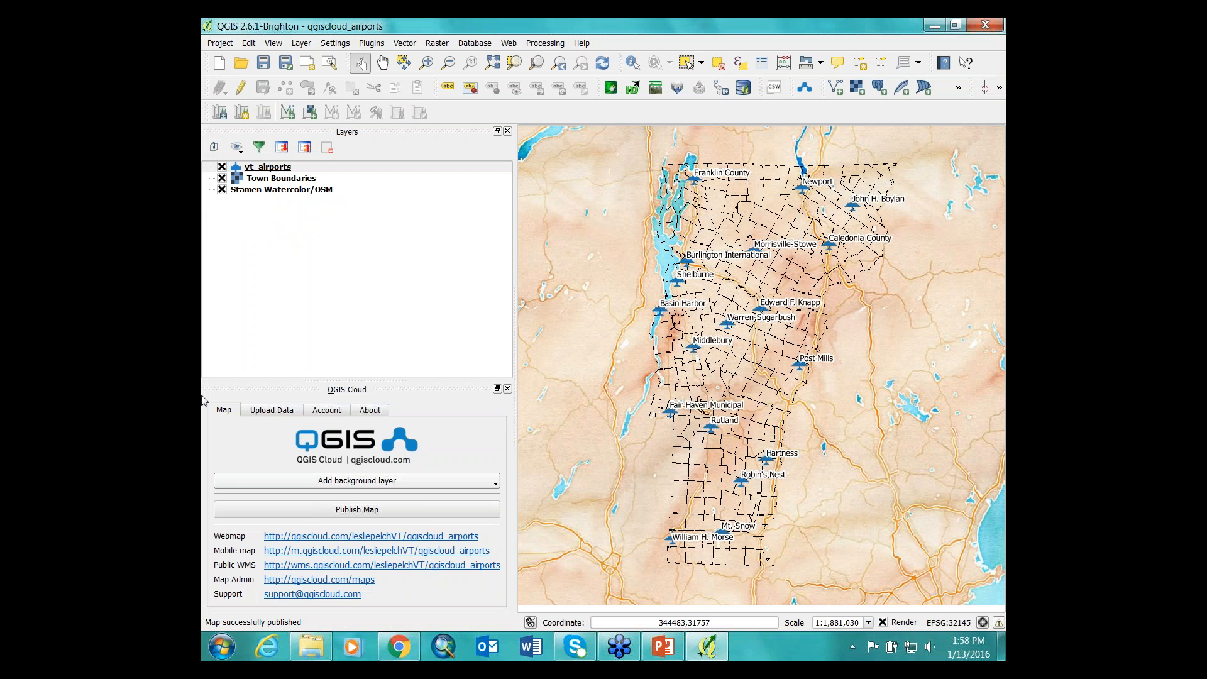
left_click(280, 413)
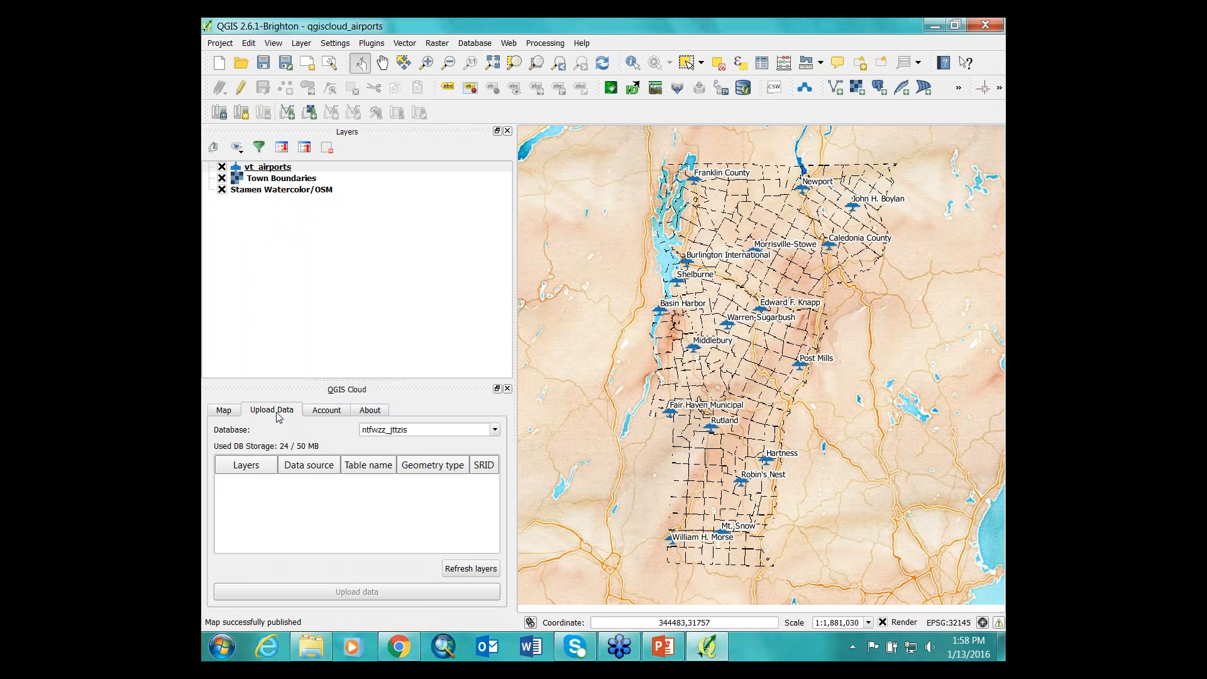
left_click(220, 64)
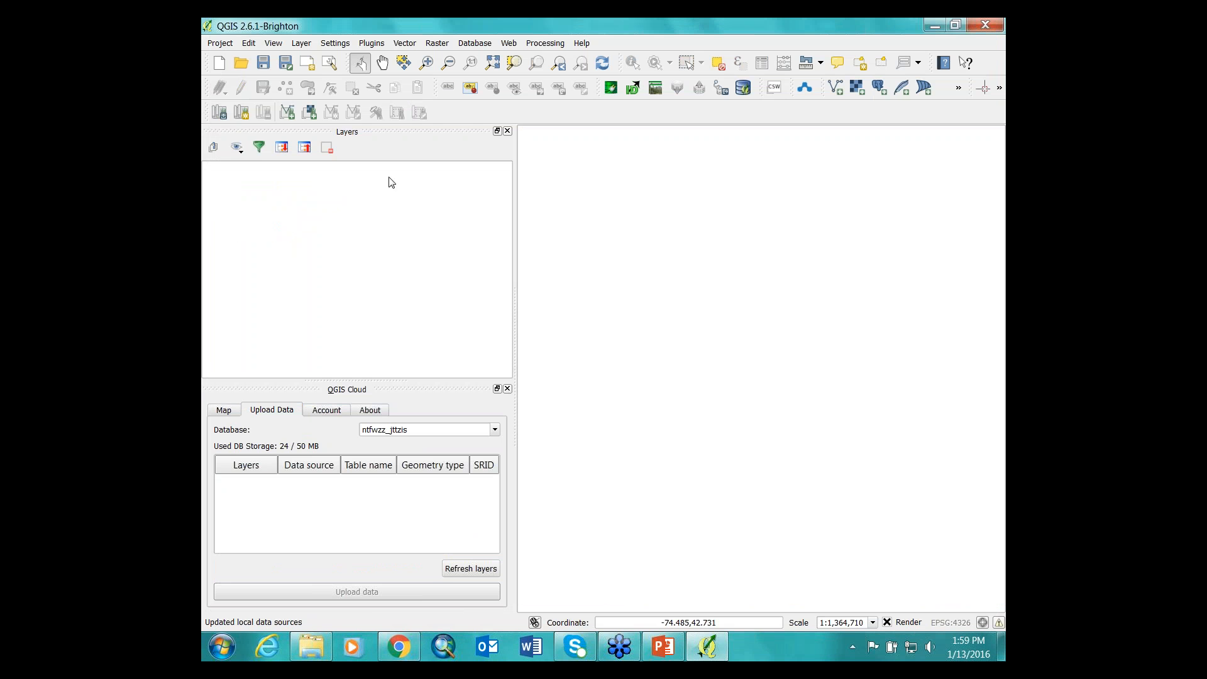
Look through the Project menu and the cloud database list, keeping the same database.
left_click(215, 47)
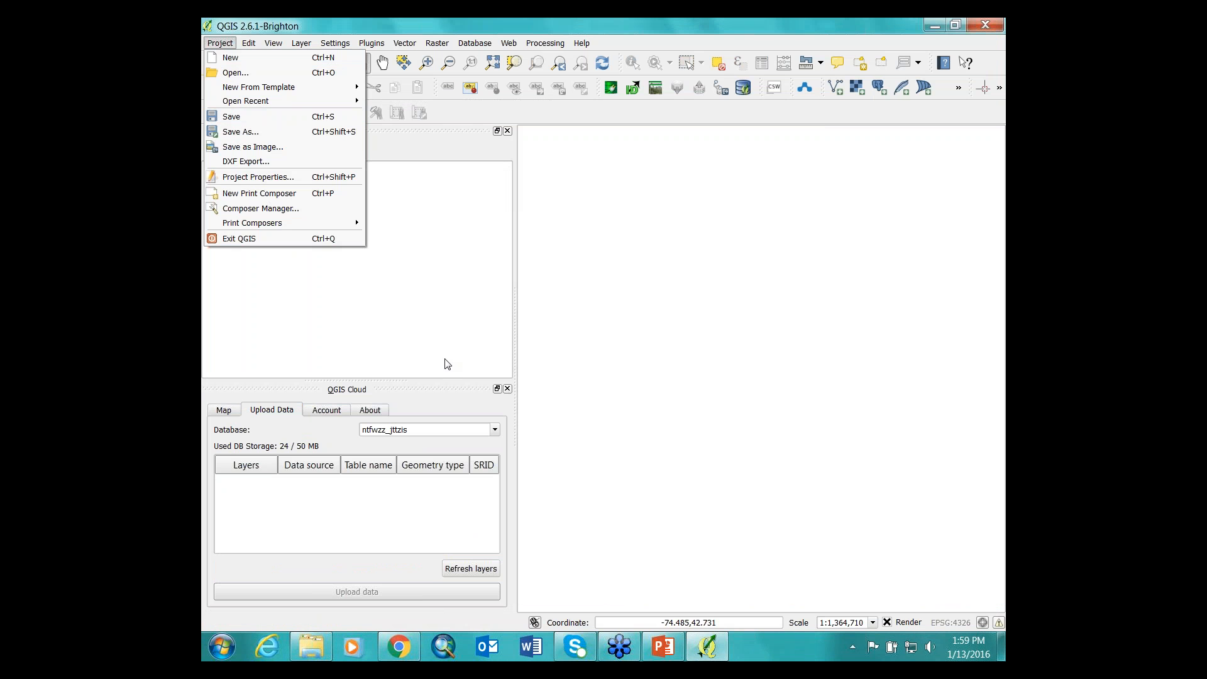
left_click(996, 202)
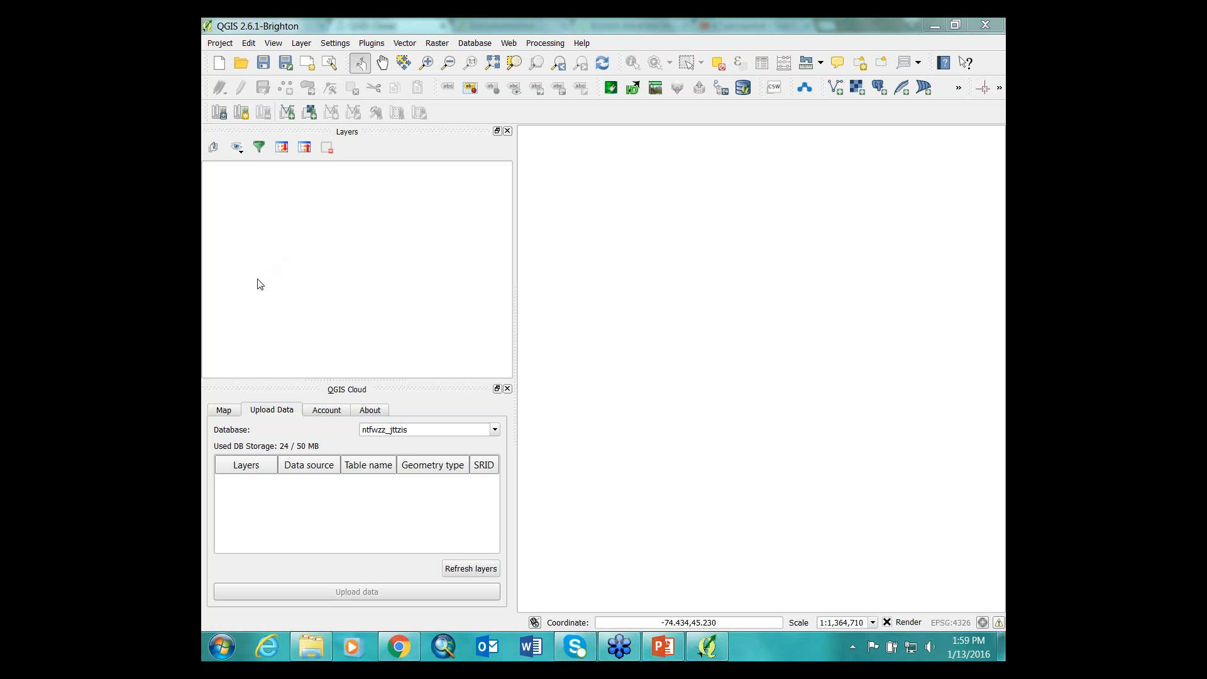
left_click(495, 430)
left_click(478, 444)
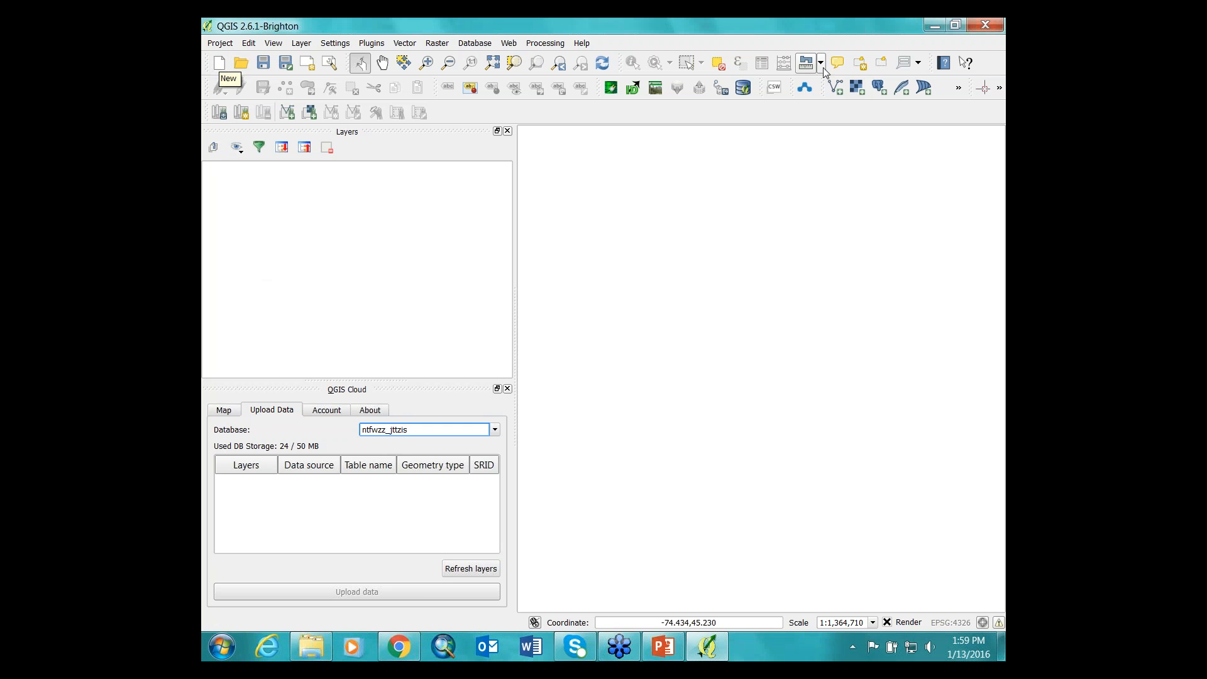
Show the QGIS Cloud Map publishing page and browse its background layer choices.
left_click(224, 415)
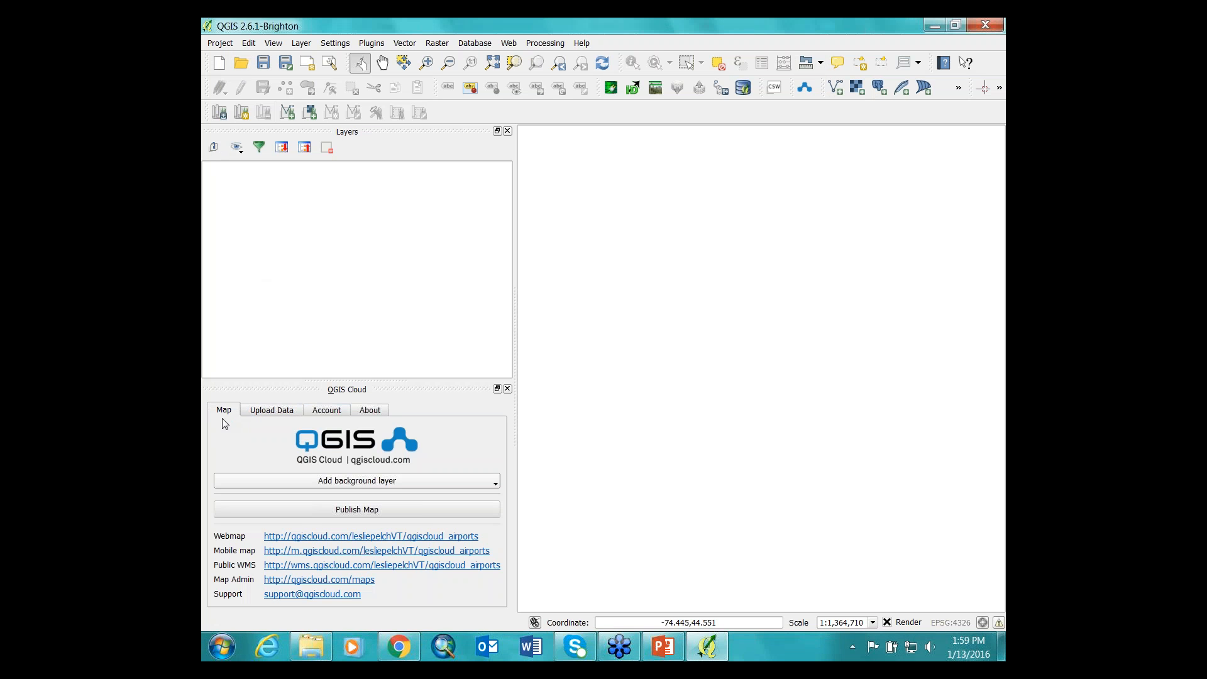
left_click(349, 484)
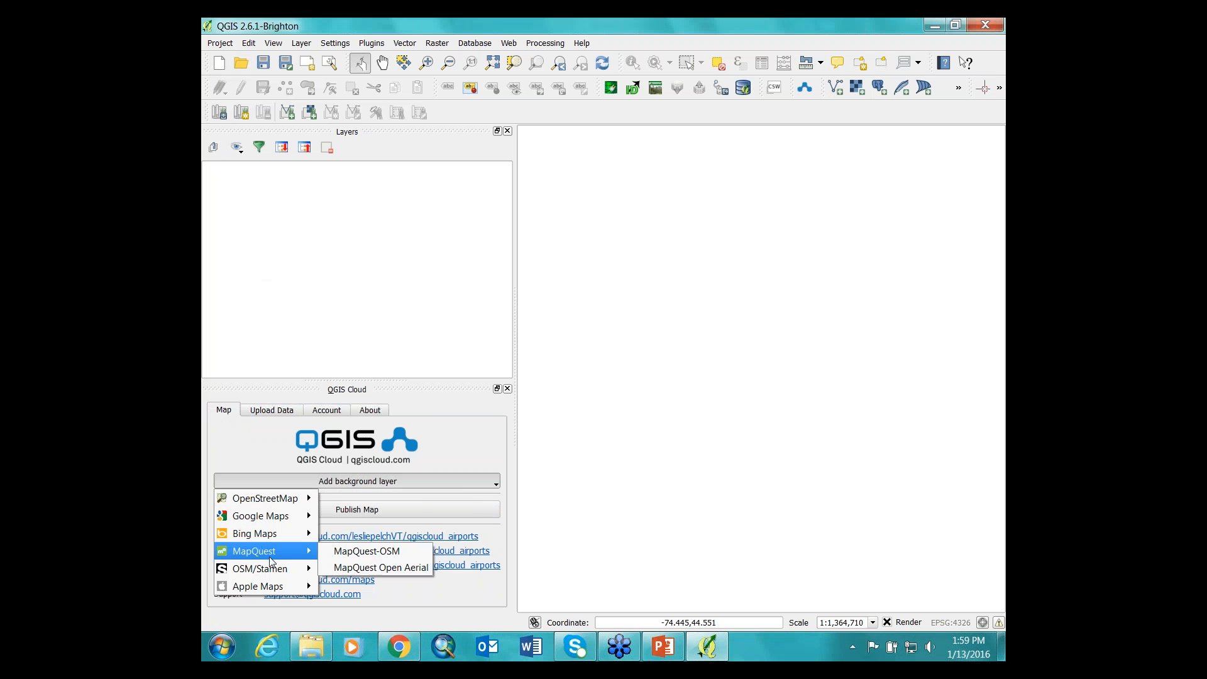
mouse_move(271, 568)
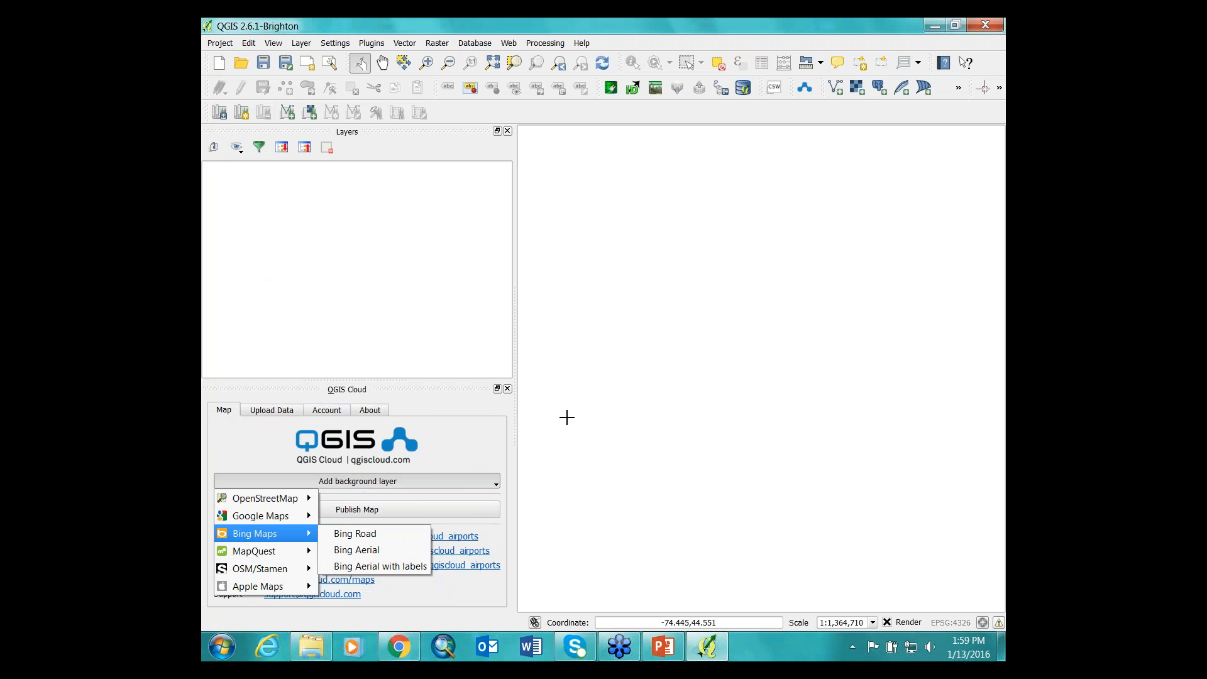
left_click(985, 26)
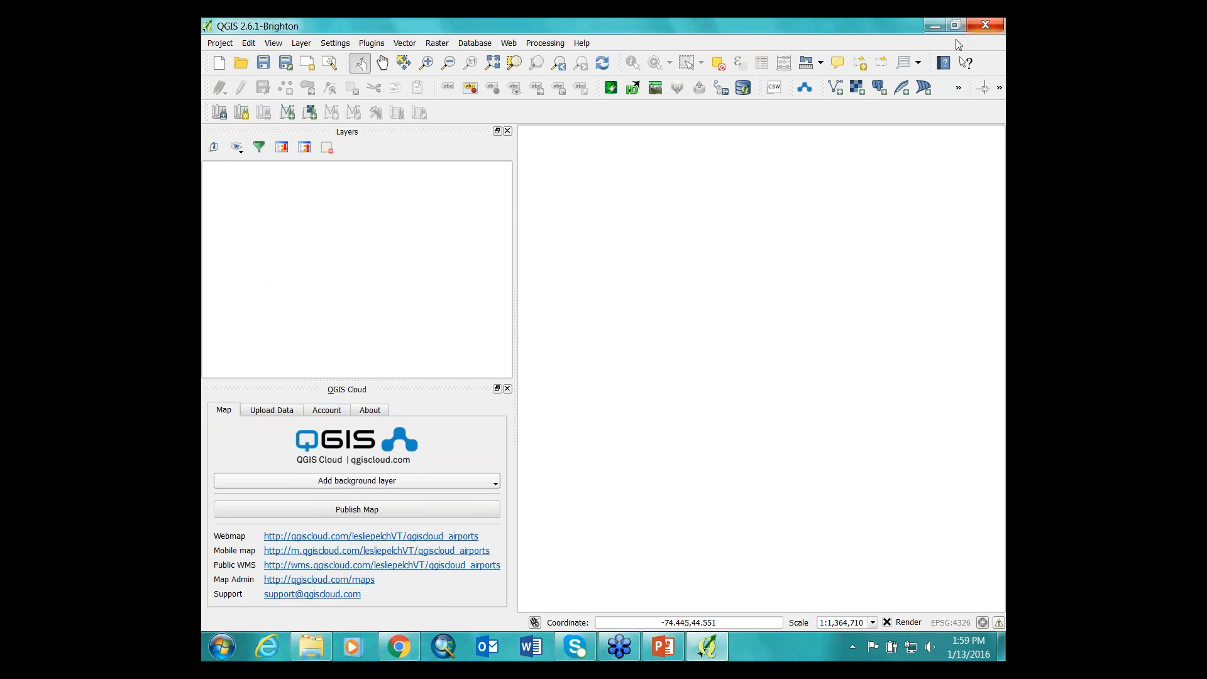
Close QGIS and relaunch QGIS Desktop 2.6.1 from the Windows Start menu.
left_click(984, 27)
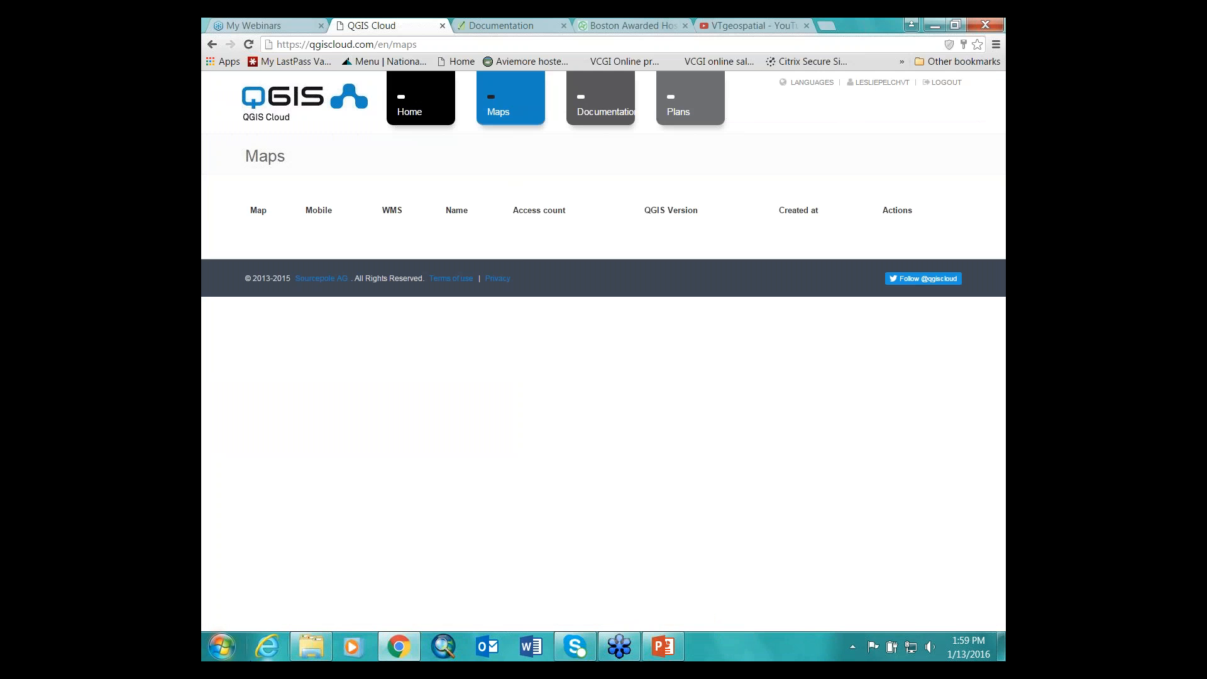
left_click(221, 647)
left_click(277, 349)
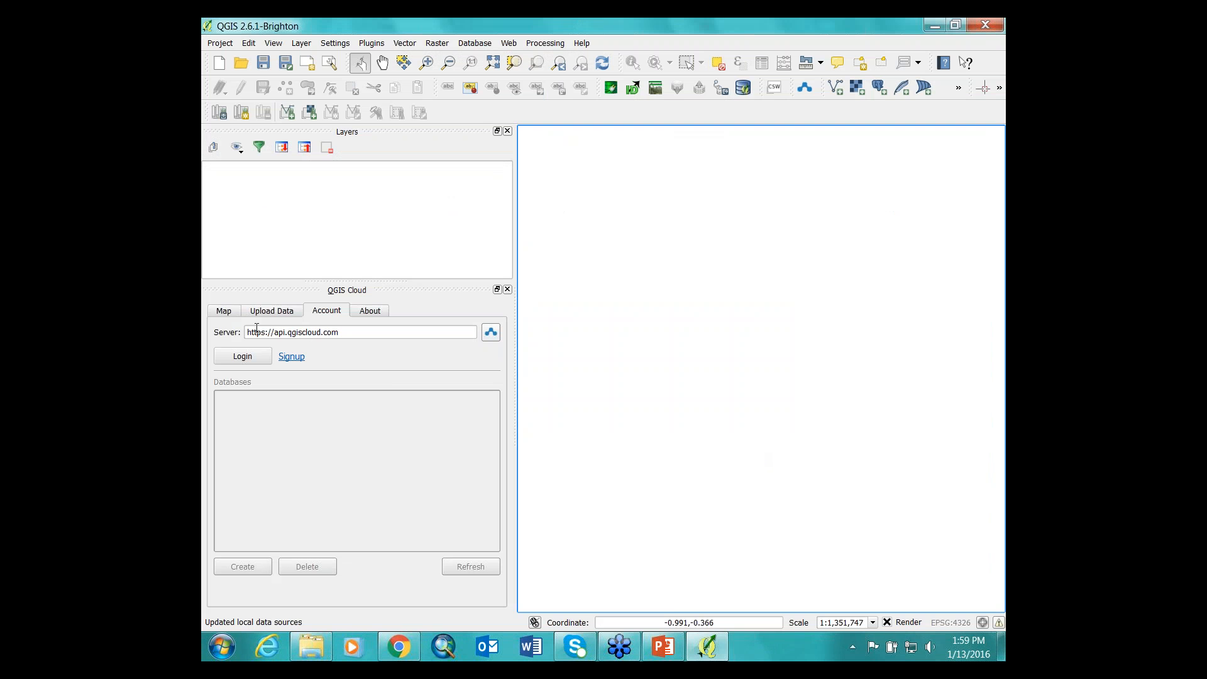
Add the Stamen Watercolor background from the QGIS Cloud Map tab, then remove it again.
left_click(223, 313)
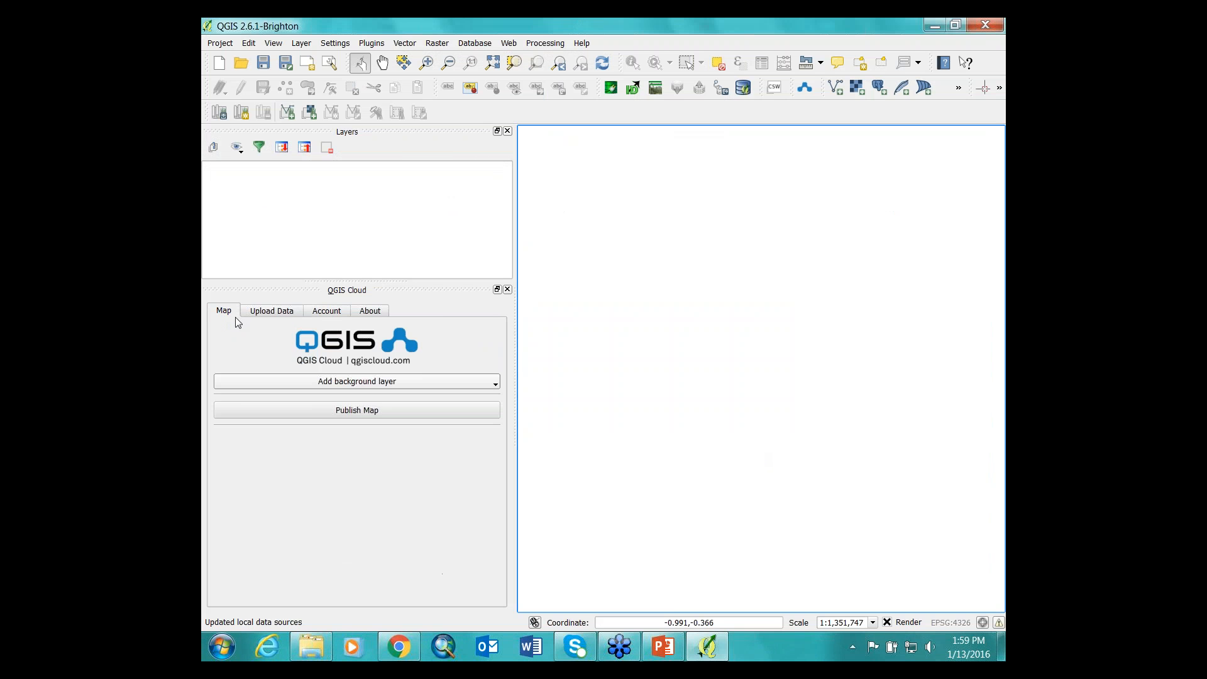
left_click(319, 381)
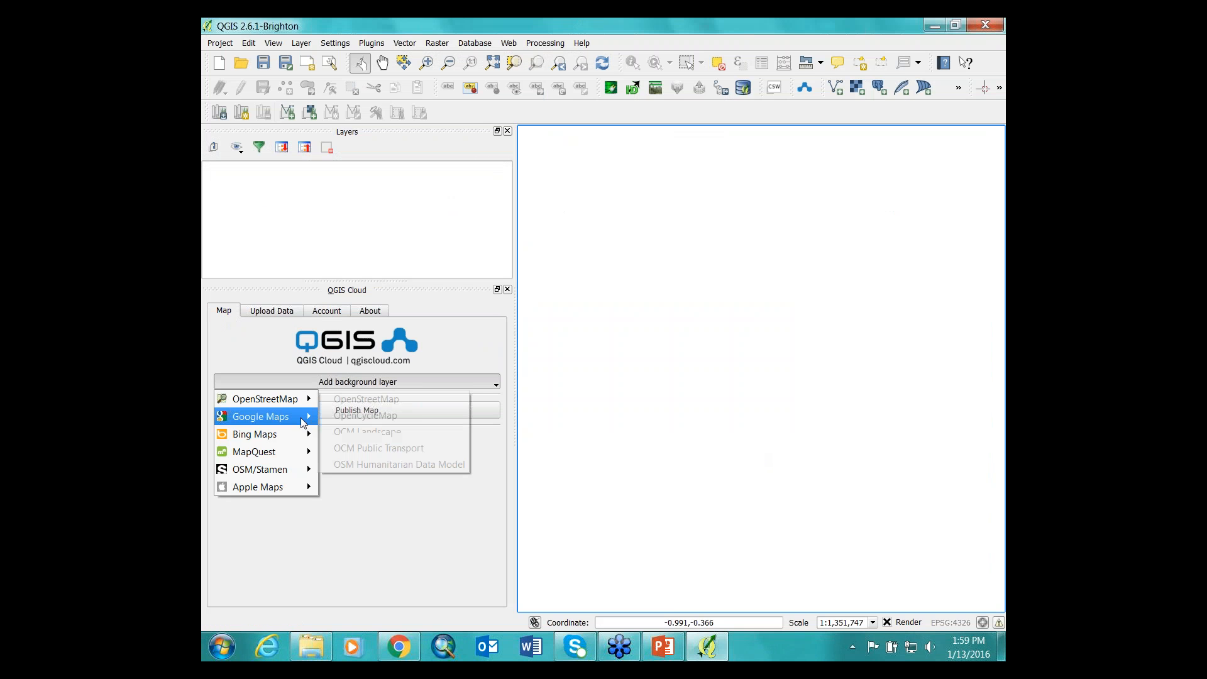
mouse_move(289, 470)
left_click(362, 486)
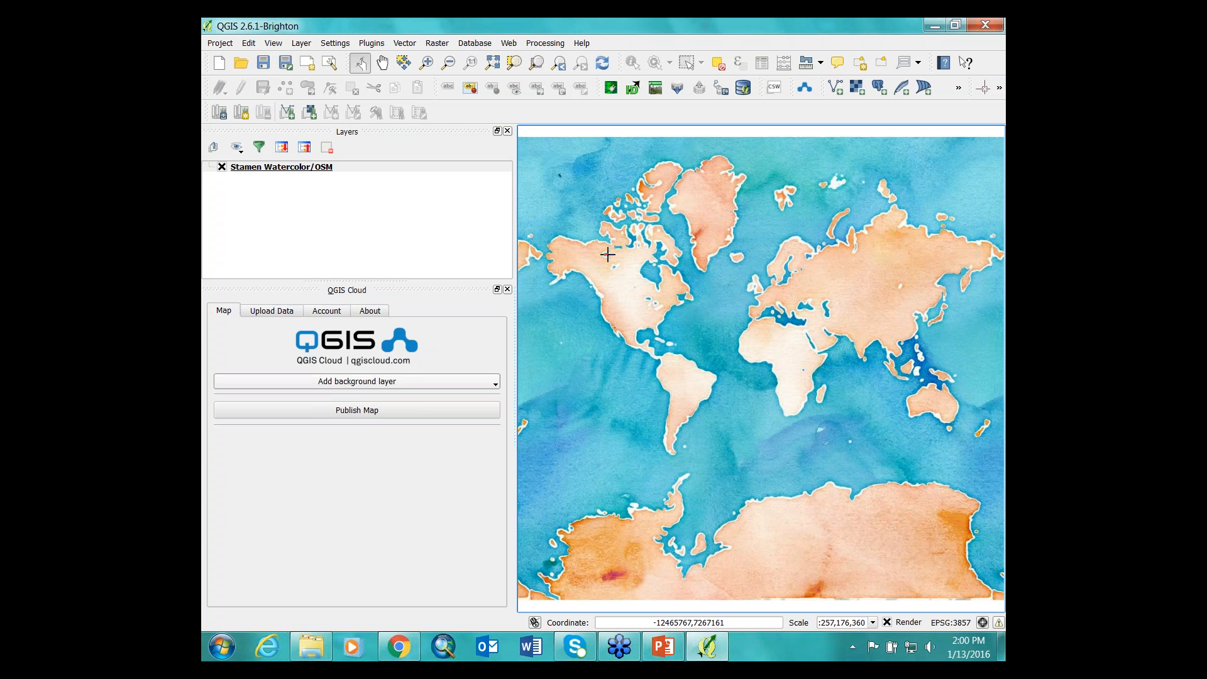
right_click(251, 168)
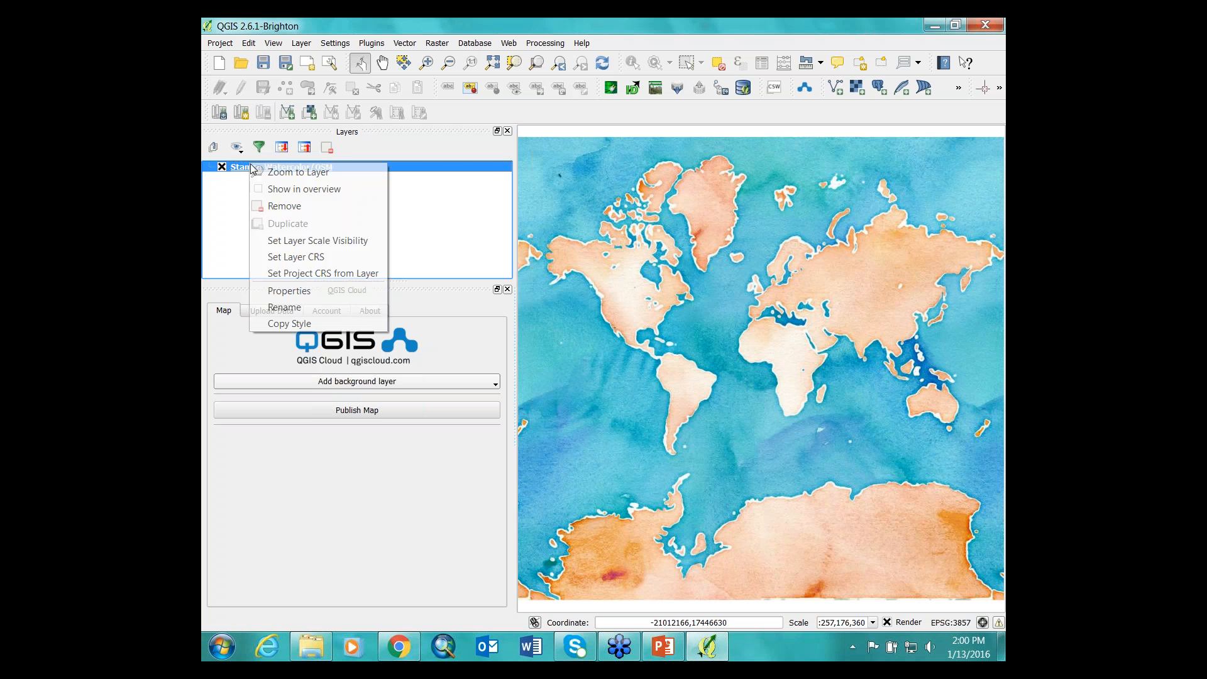
left_click(277, 207)
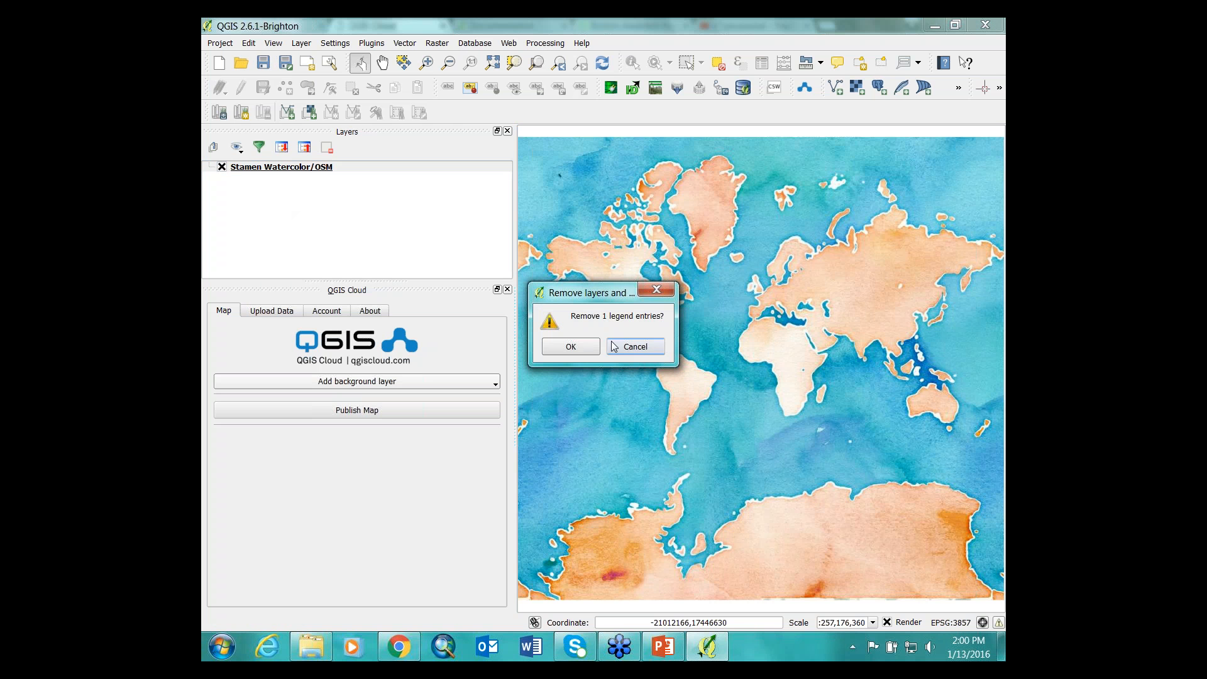
key("Return")
Set the project CRS to NAD83 / Vermont (EPSG:32145) in Project Properties.
left_click(220, 43)
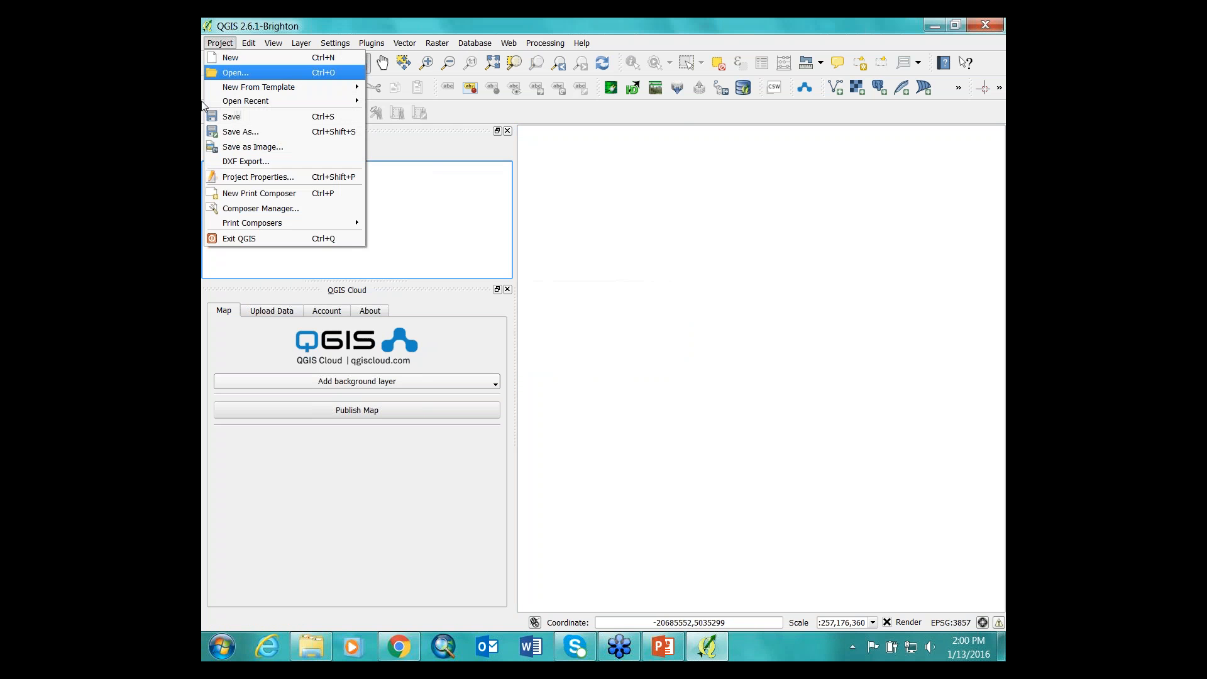
left_click(271, 190)
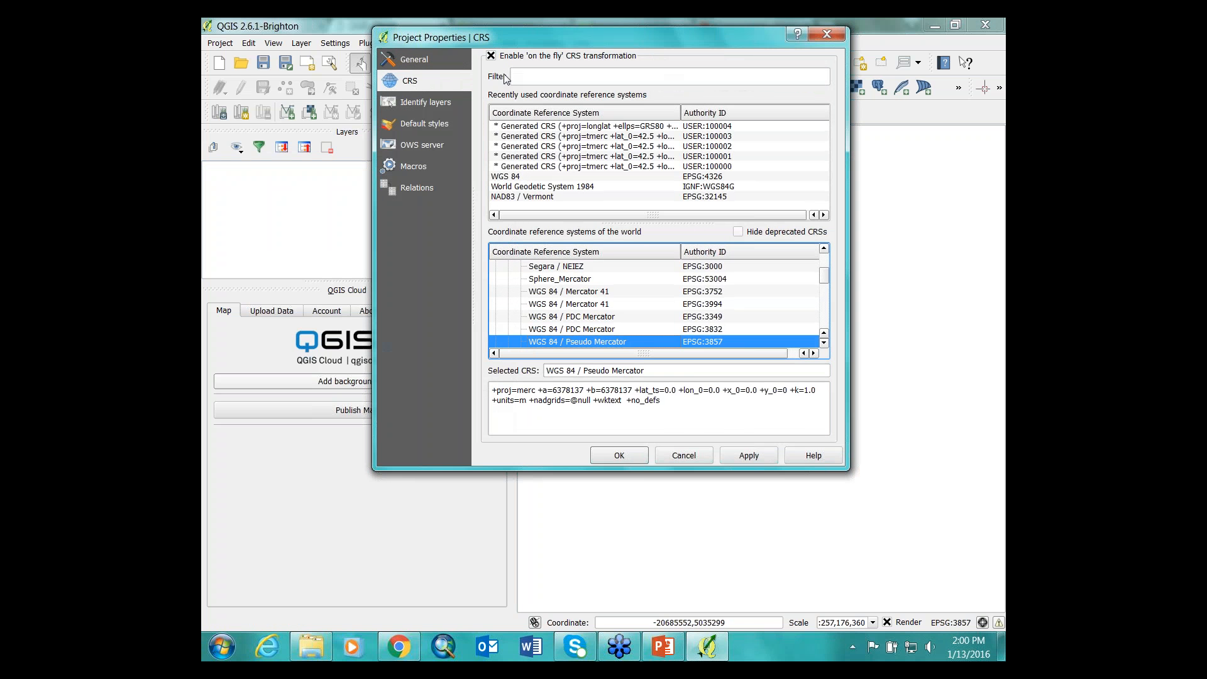
left_click(515, 197)
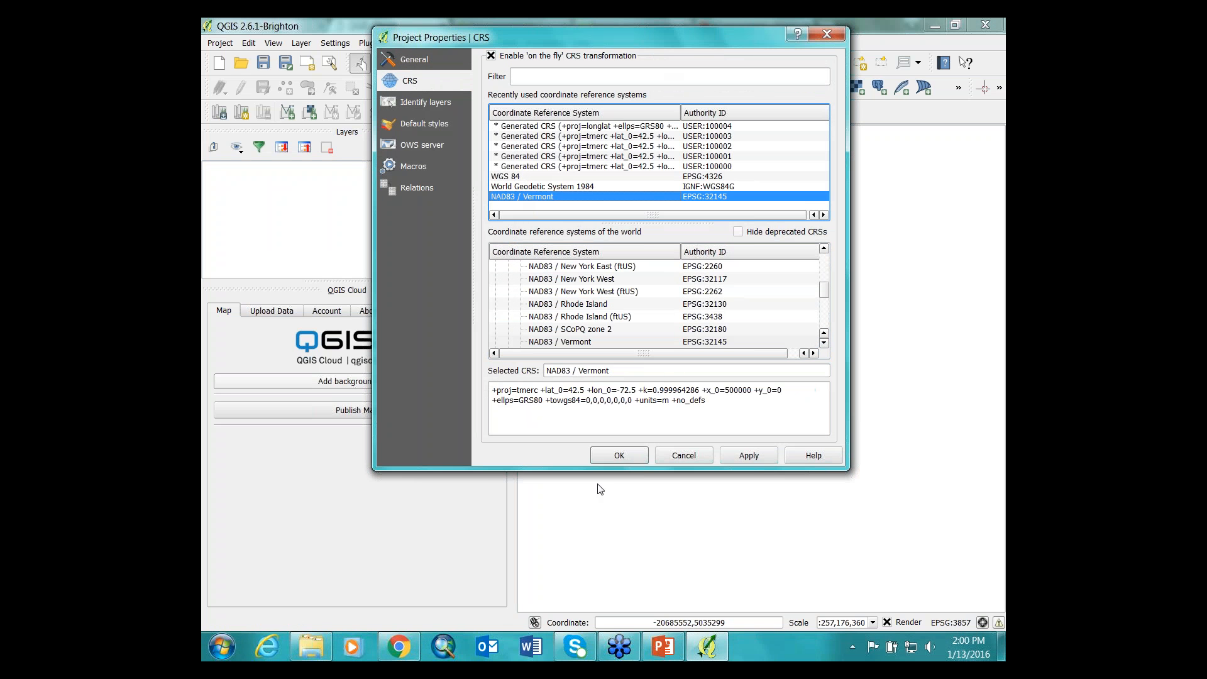
left_click(618, 454)
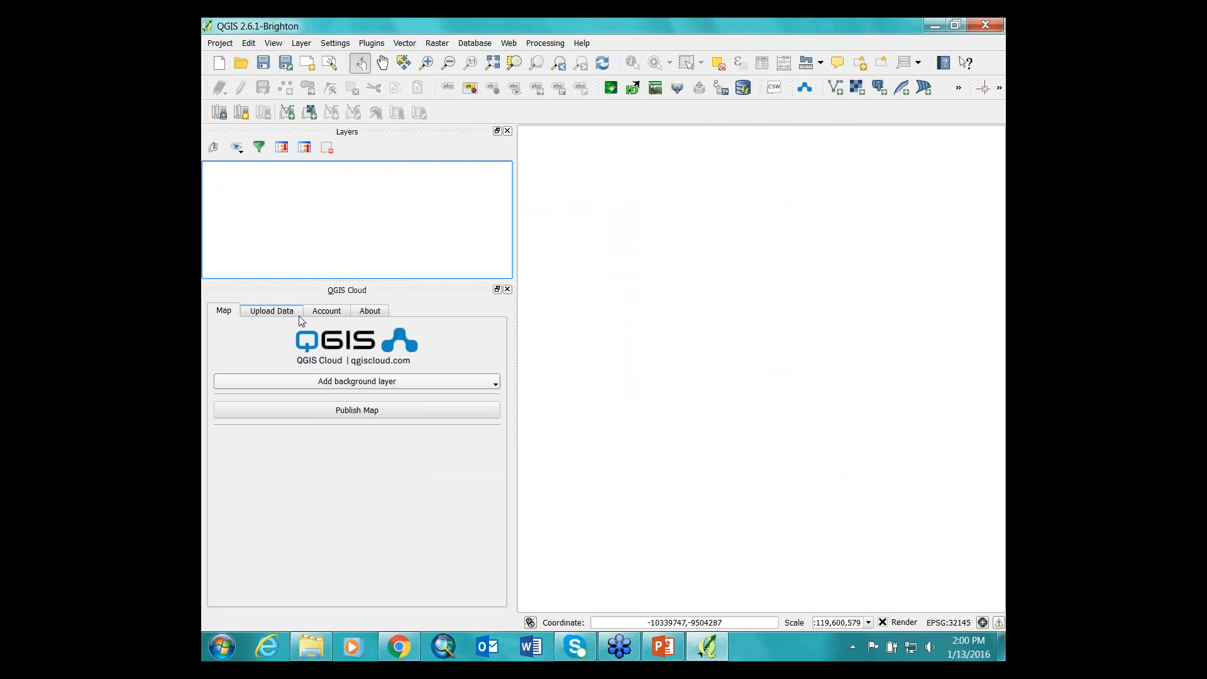
Add the Stamen Watercolor/OSM background layer.
left_click(307, 384)
mouse_move(286, 469)
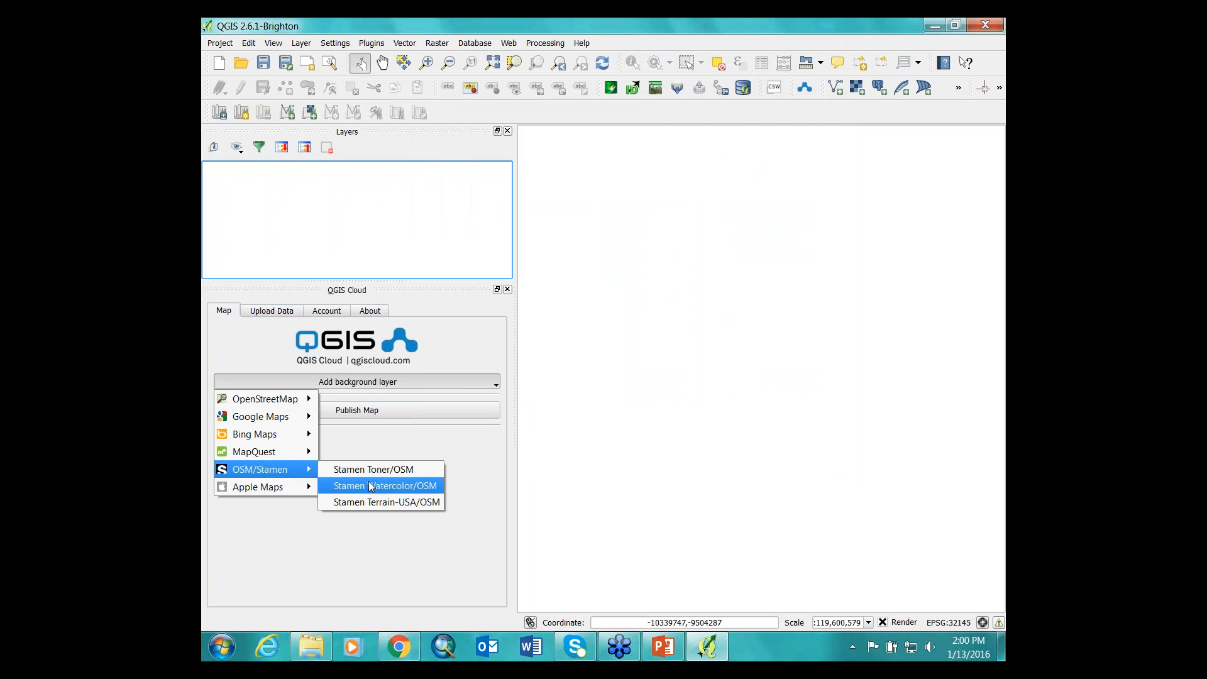
left_click(370, 488)
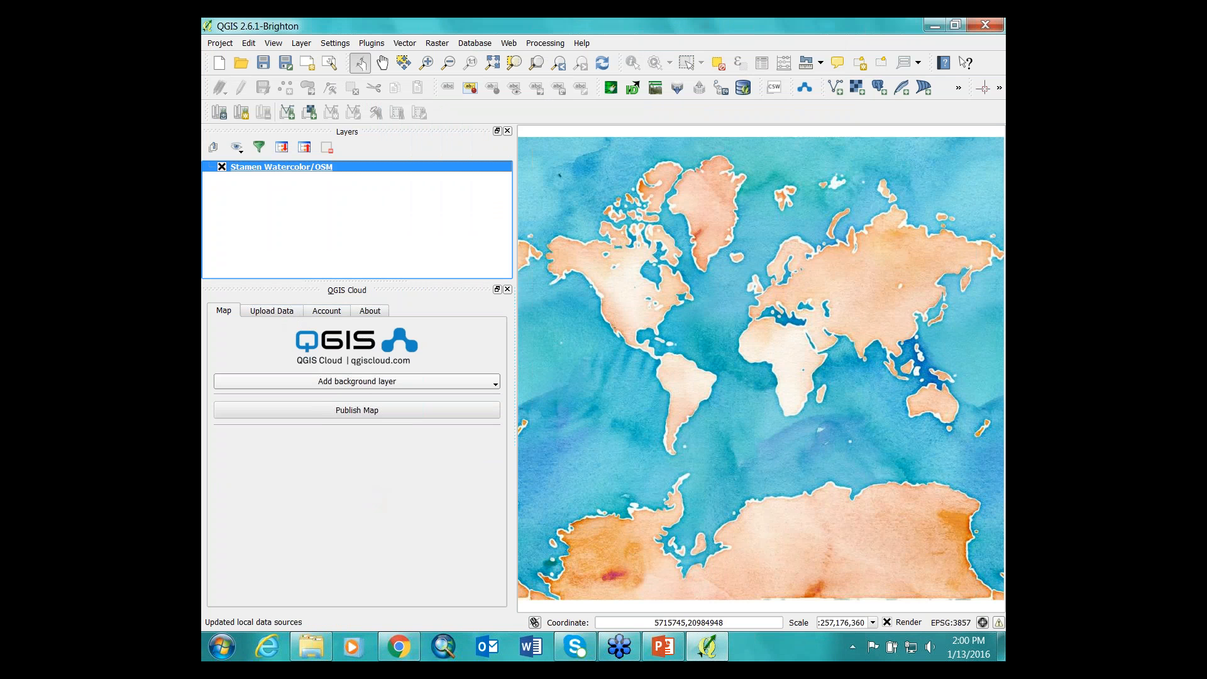
Add the Town Boundaries layer from the basemap WMS server in PNG format.
left_click(959, 88)
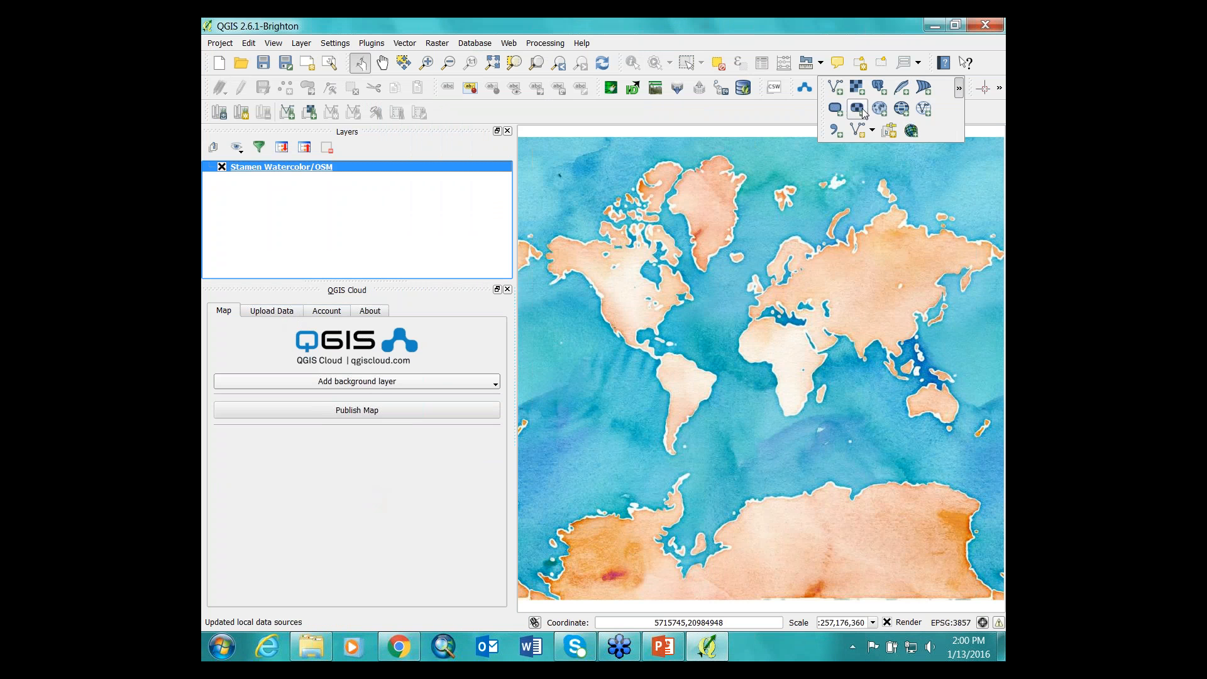
left_click(880, 108)
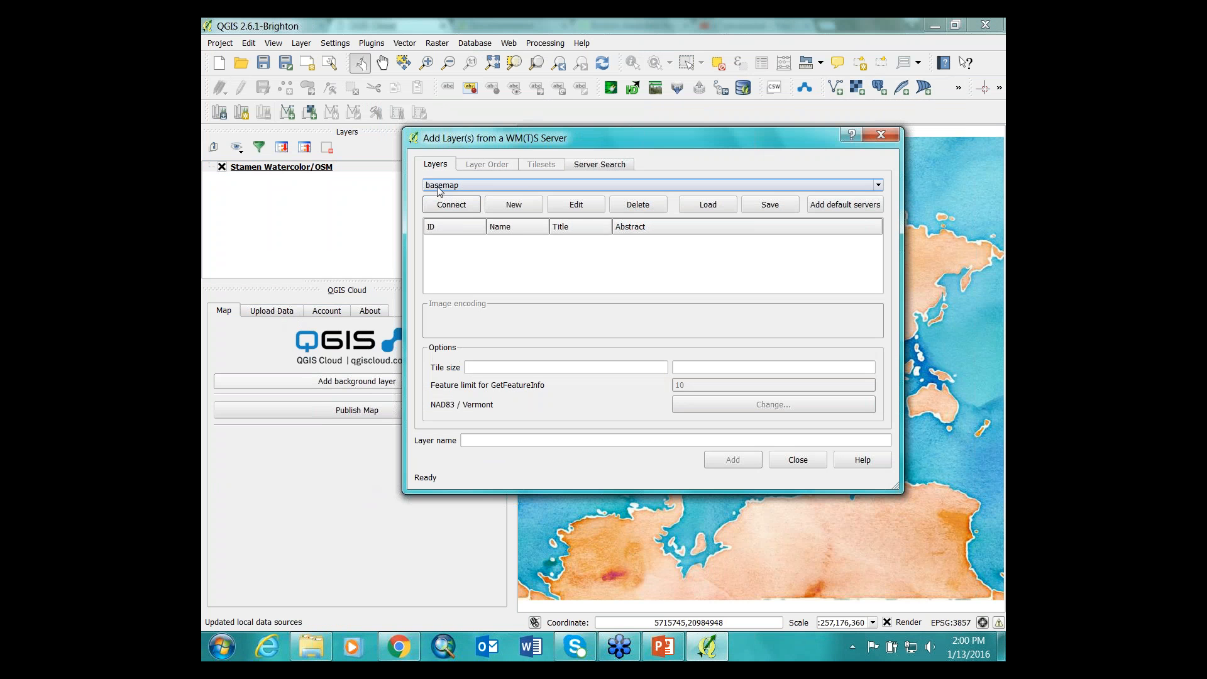
left_click(457, 208)
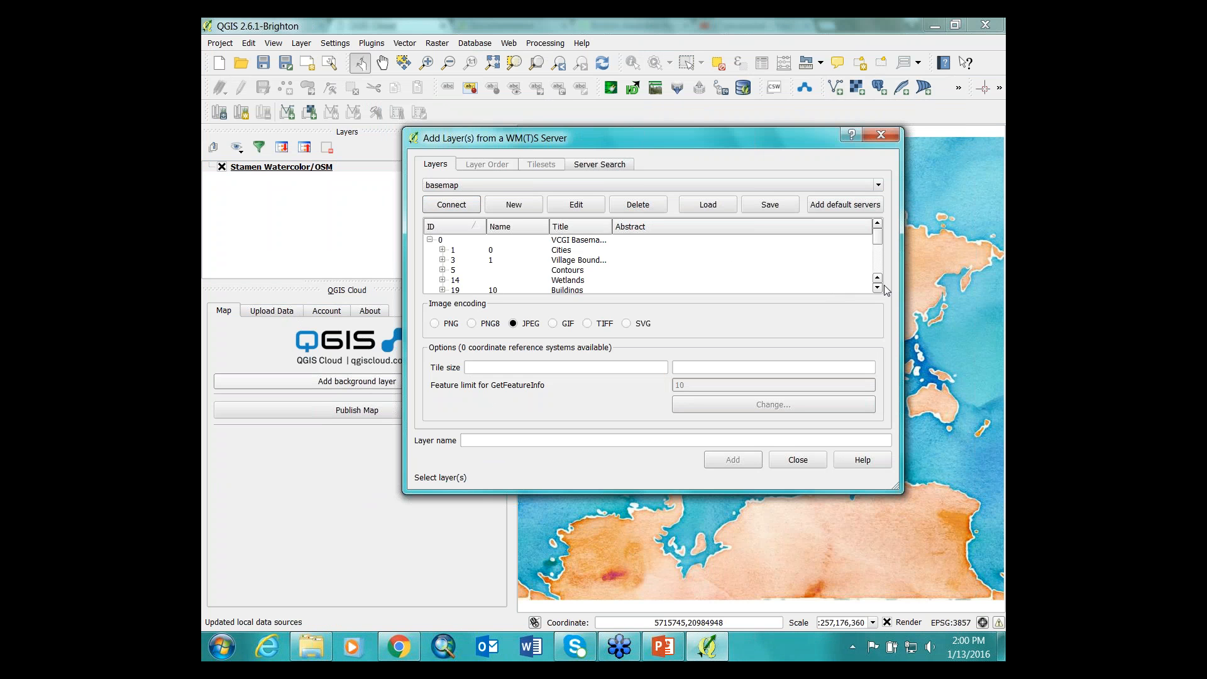
left_click(878, 289)
left_click(878, 289)
left_click(878, 288)
left_click(878, 289)
left_click(878, 289)
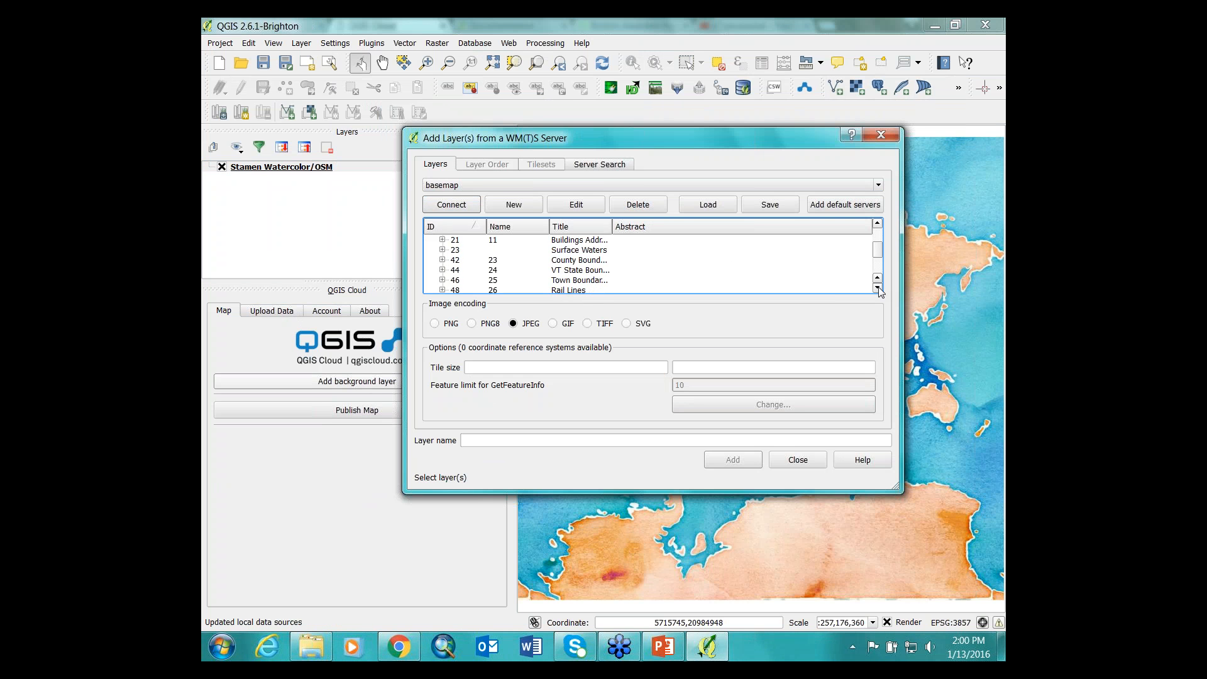
left_click(577, 281)
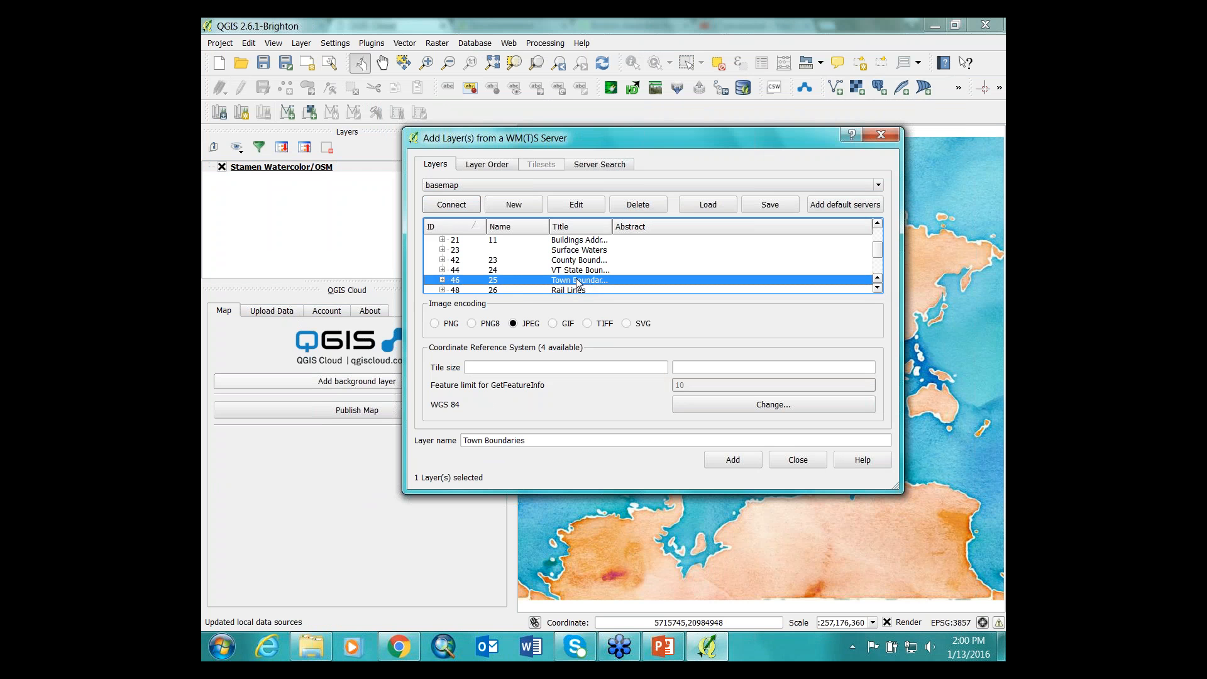
left_click(434, 324)
left_click(727, 461)
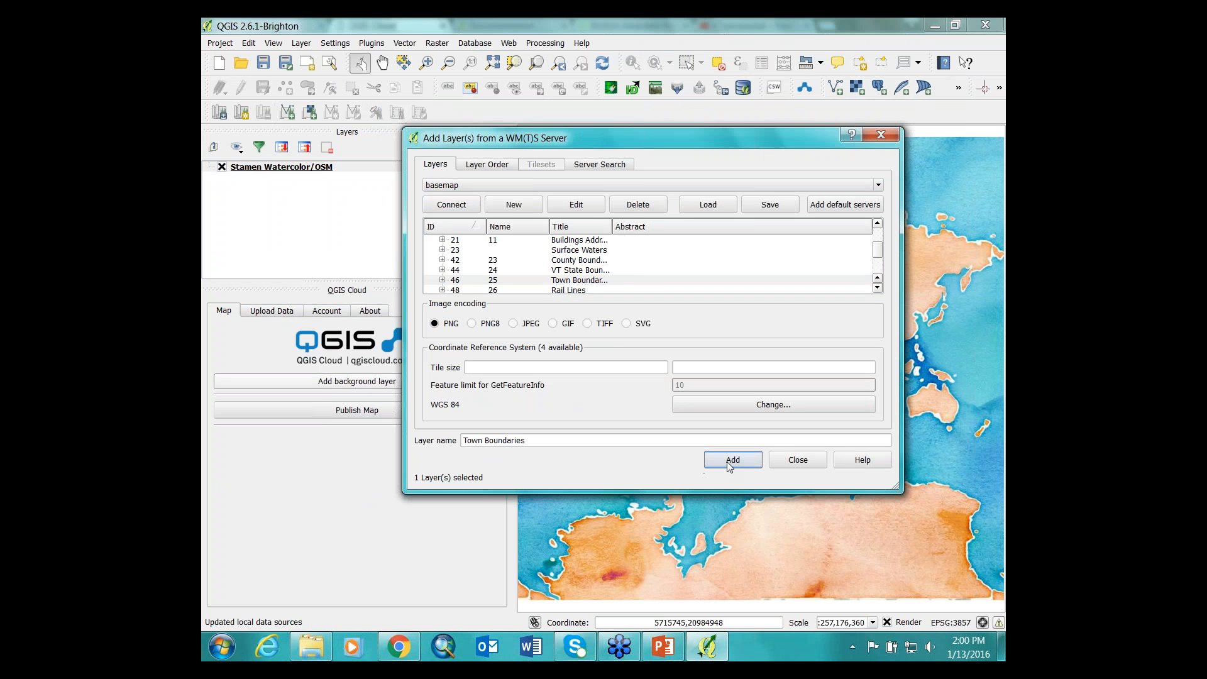
left_click(793, 464)
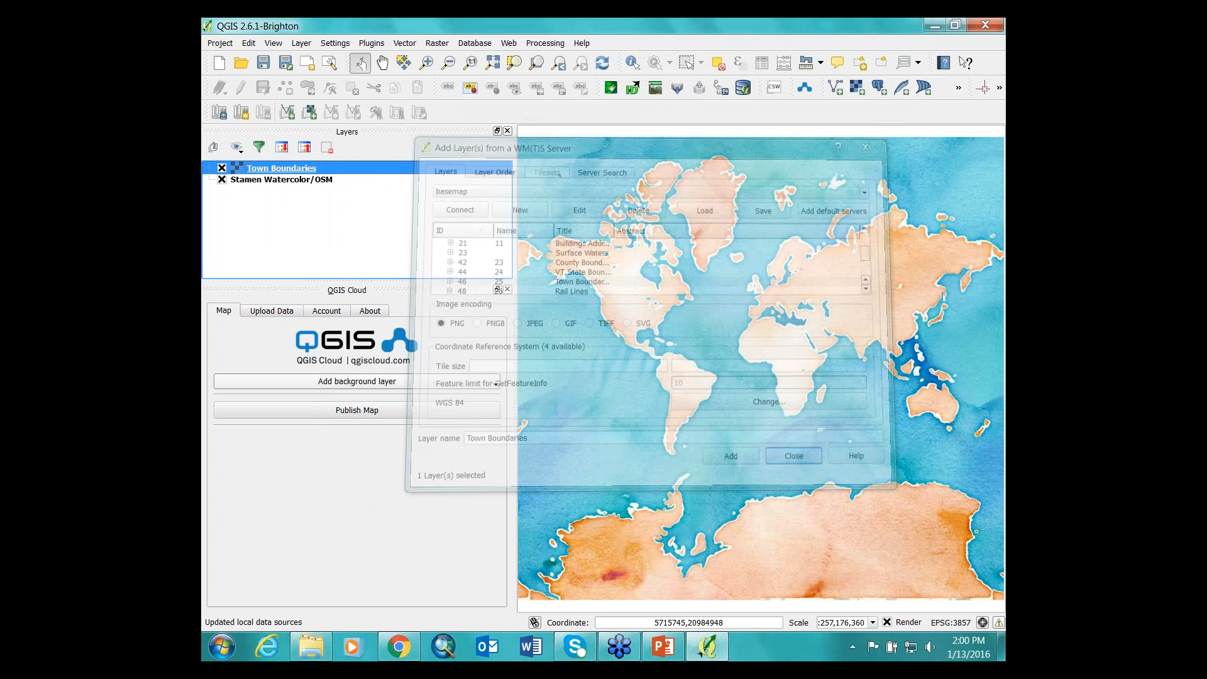
Zoom the map to the Town Boundaries layer and open Add Vector Layer.
right_click(284, 171)
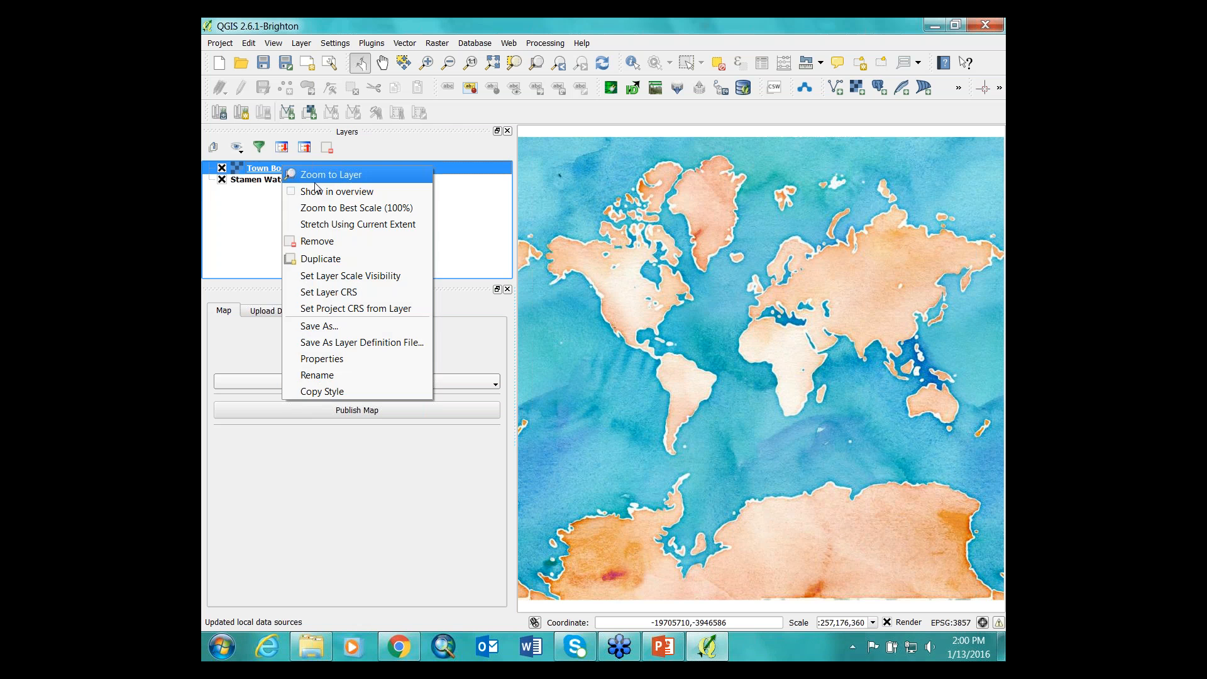
left_click(316, 181)
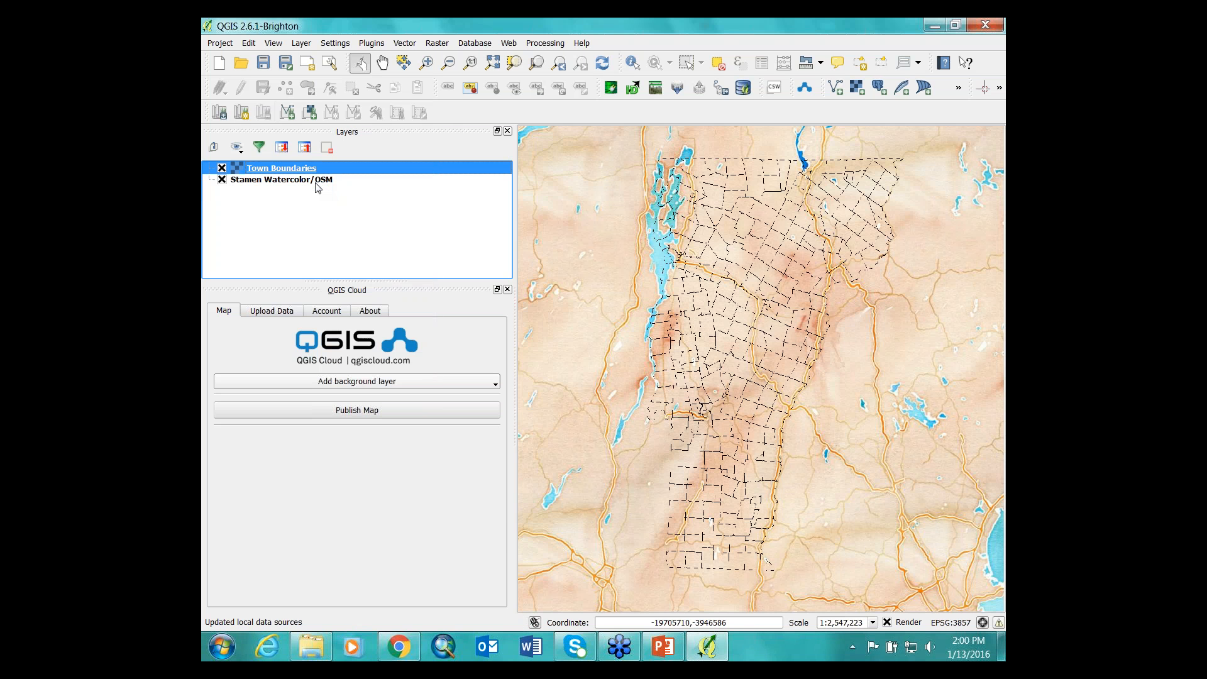
left_click(837, 90)
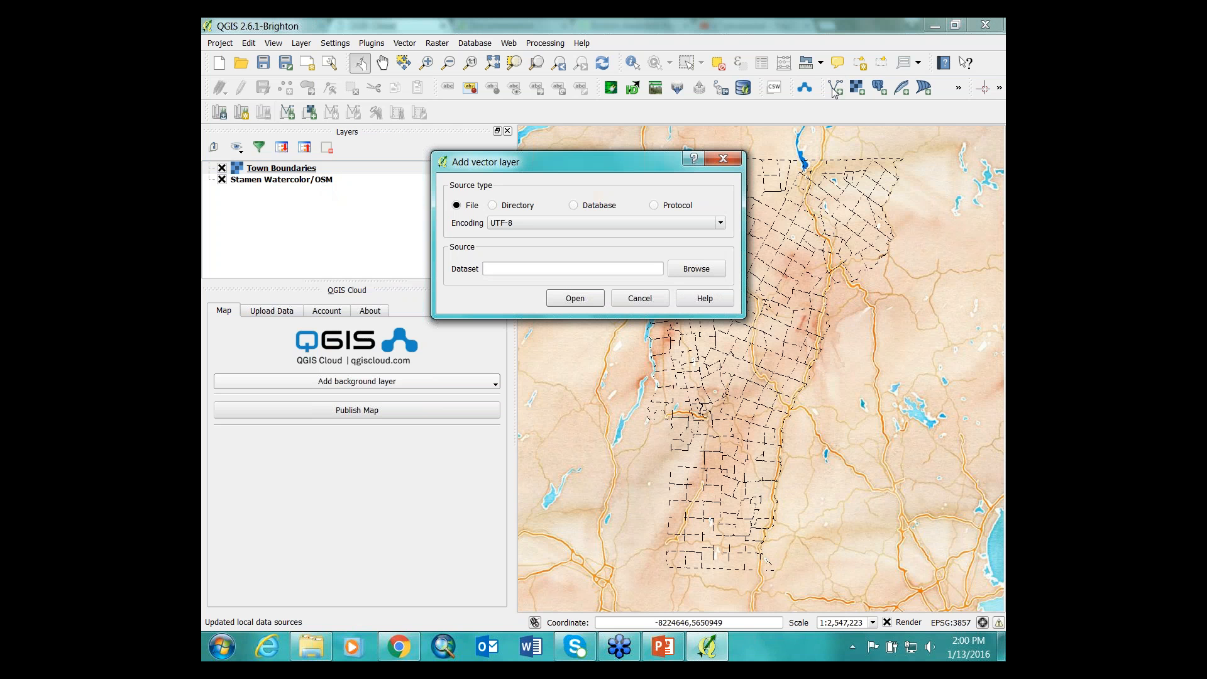
Load TRANS_AIRPORTS_POINT.shp from C:\INTROGIS\DATA as a vector layer.
left_click(694, 272)
left_click(695, 269)
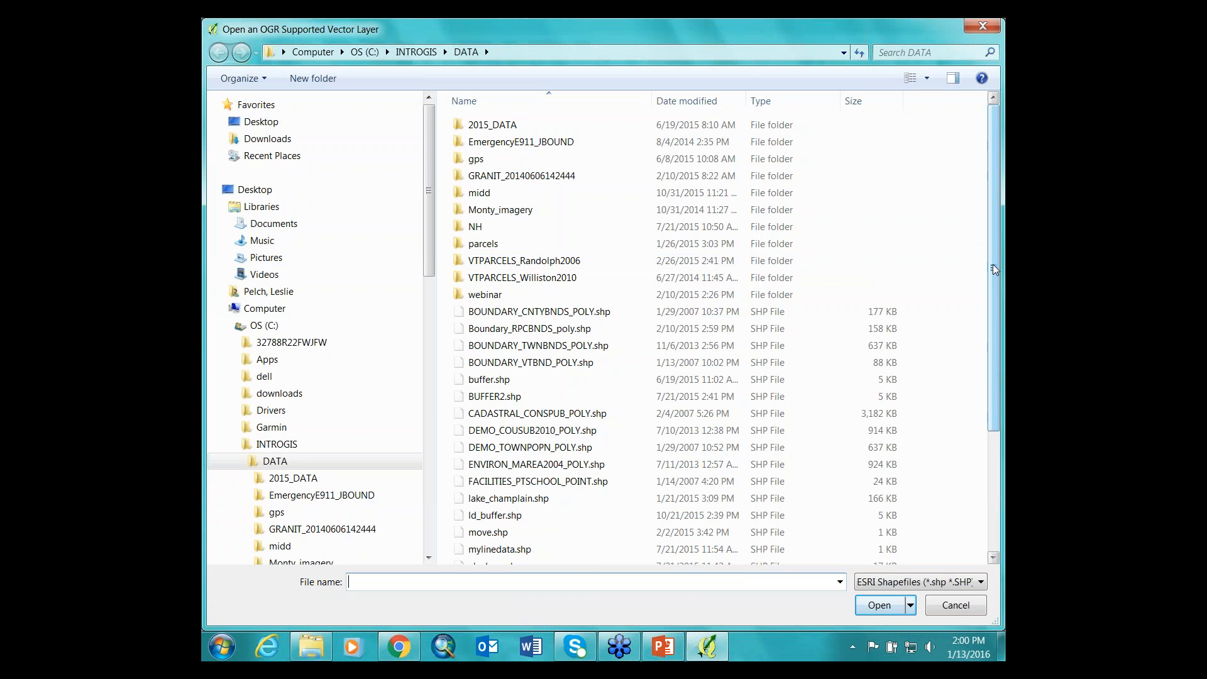
scroll(967, 286, "down", 4)
scroll(556, 464, "up", 3)
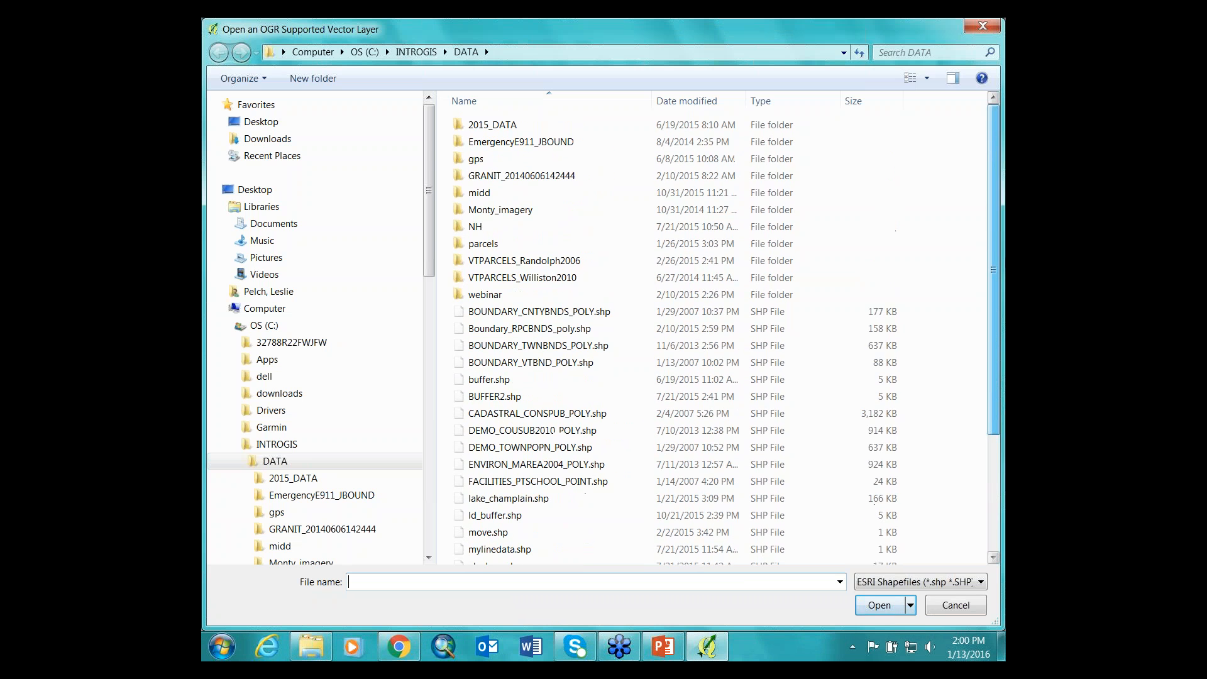
scroll(555, 464, "down", 3)
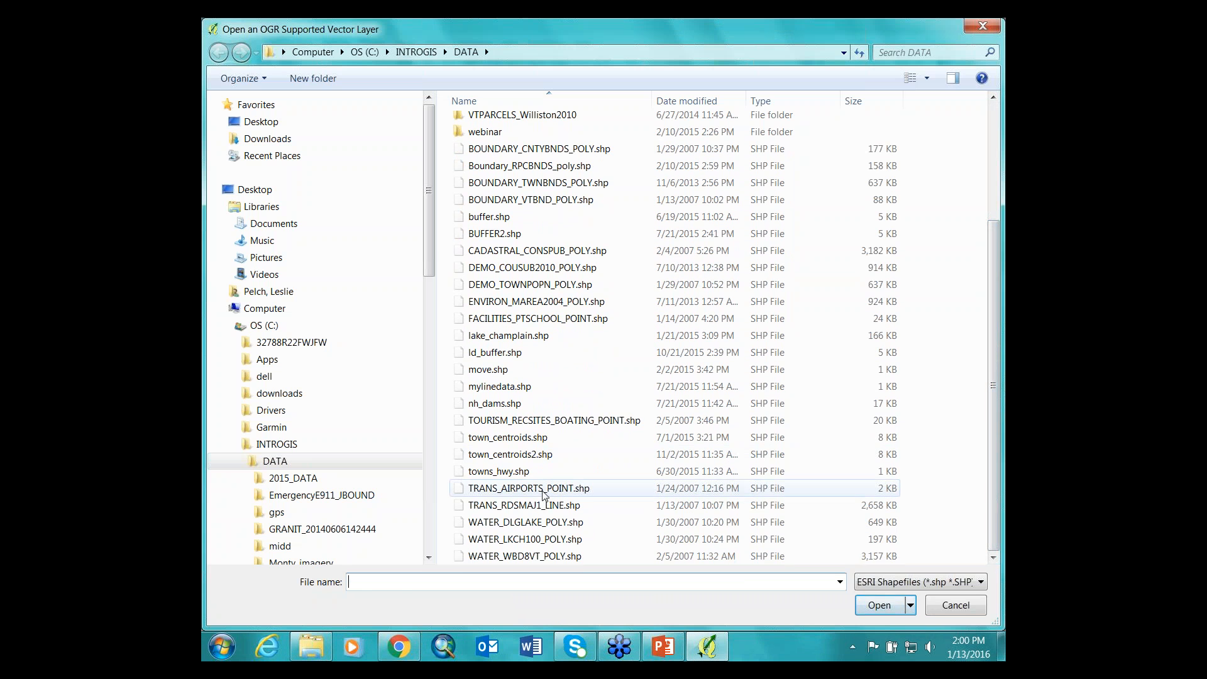
left_click(559, 488)
left_click(879, 605)
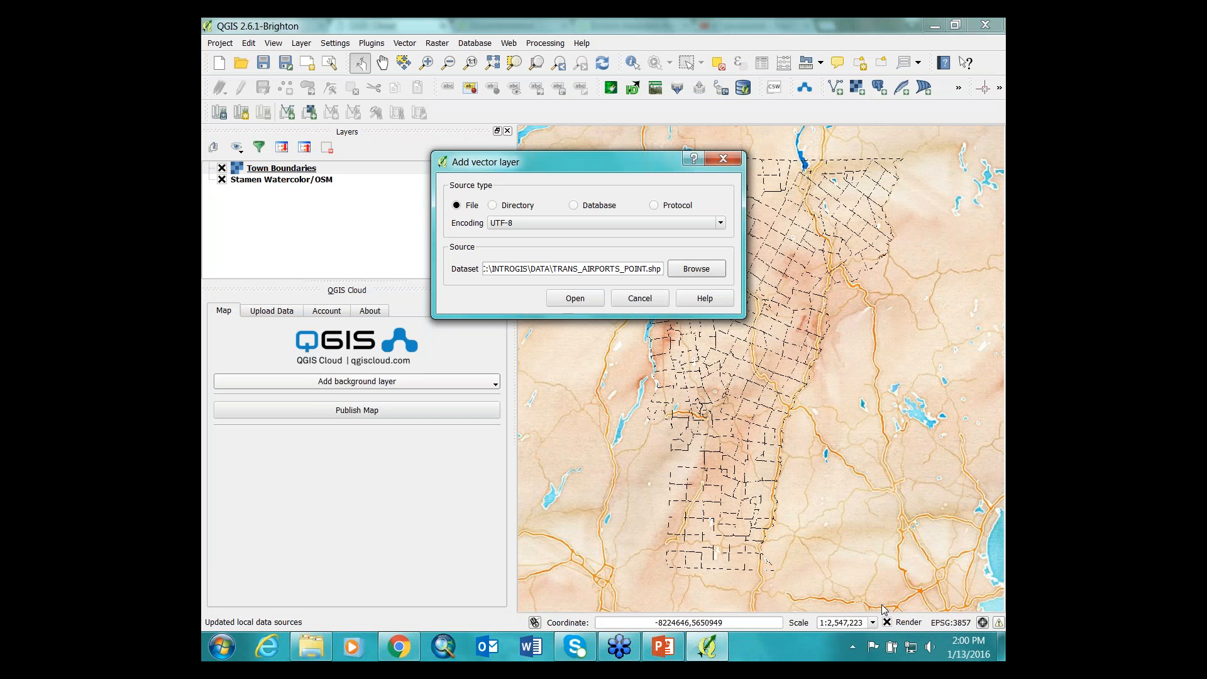
left_click(575, 298)
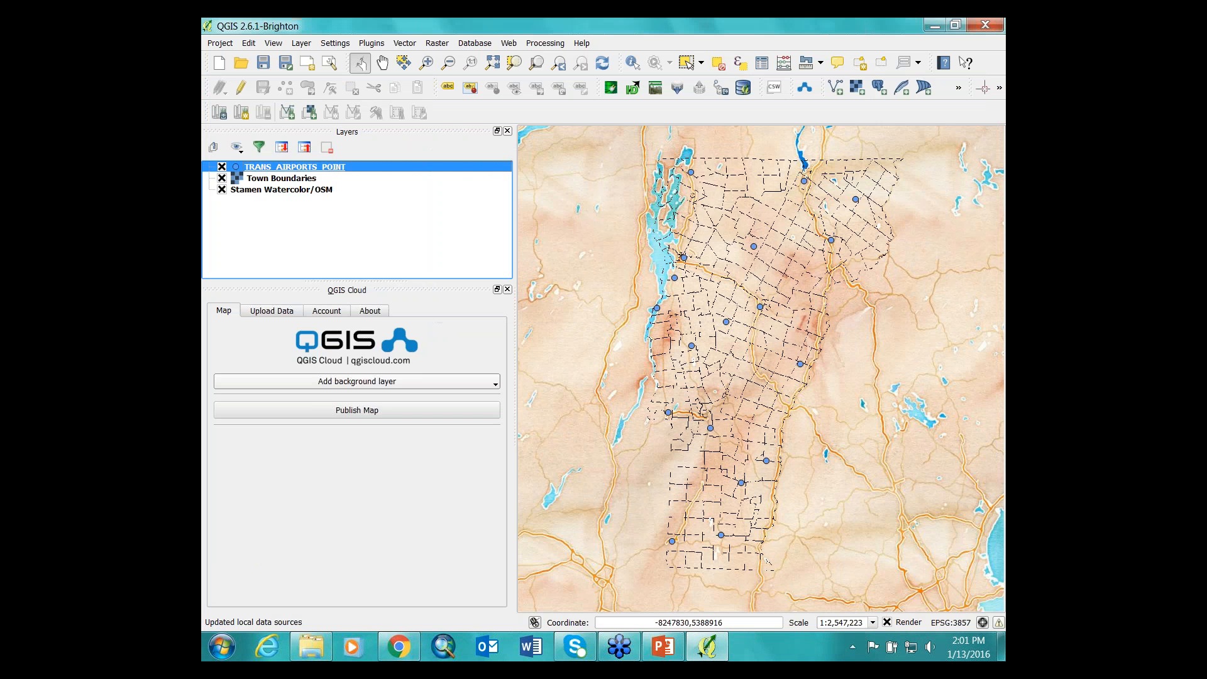
Export the airports layer, naming the output file airports_vt.geojson.
right_click(278, 167)
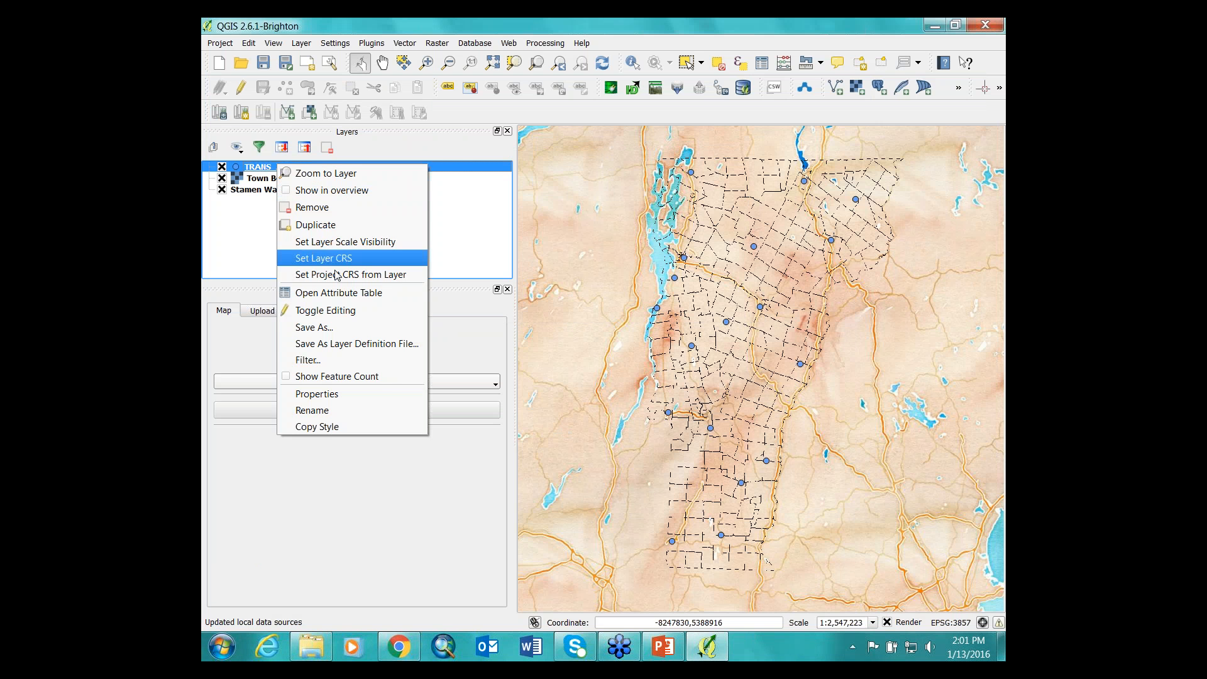
left_click(320, 328)
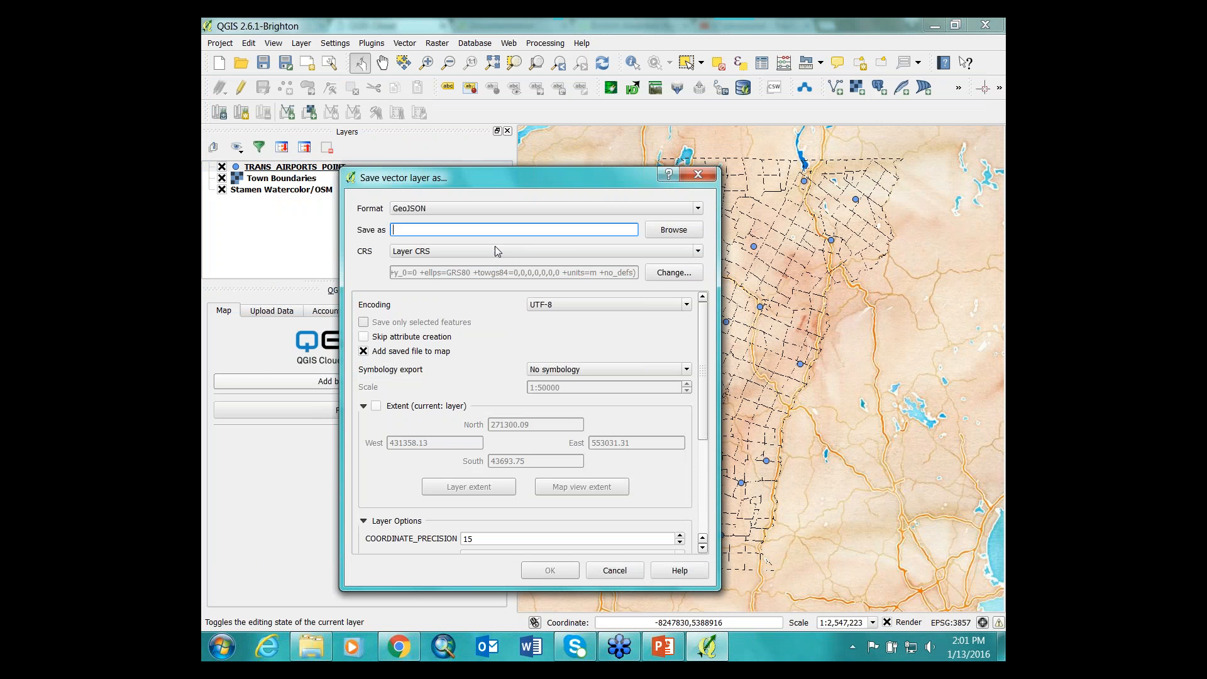
left_click(672, 230)
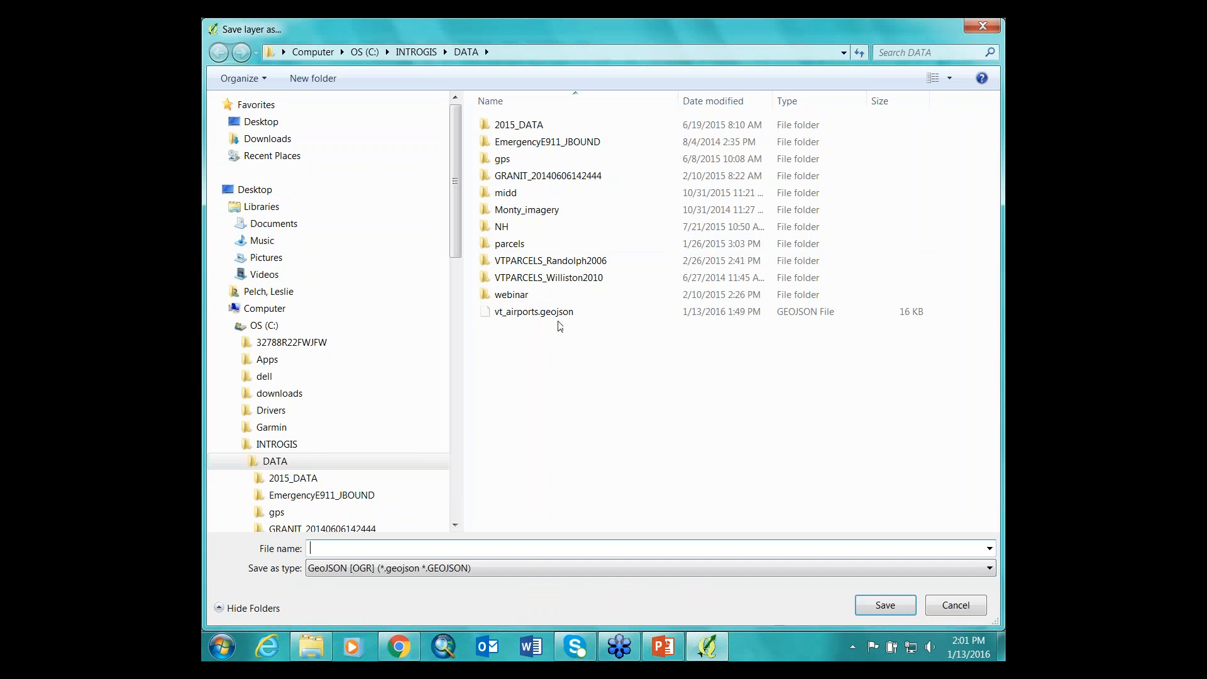
left_click(557, 314)
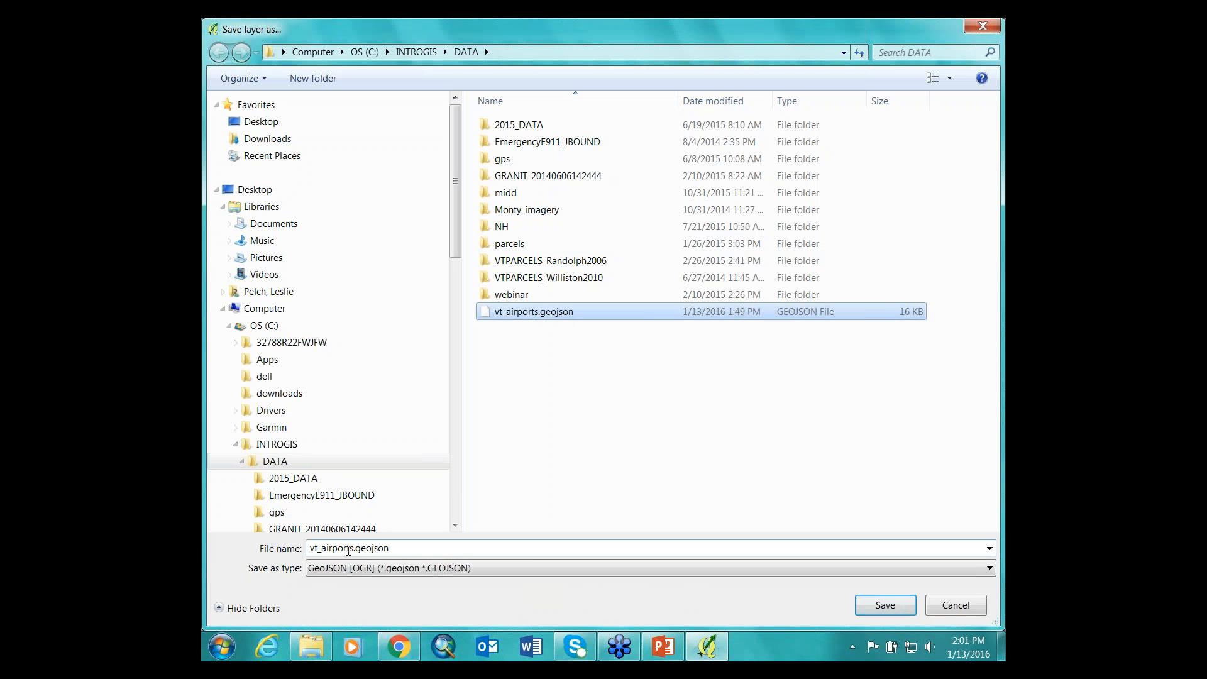
double_click(340, 548)
left_click(323, 549)
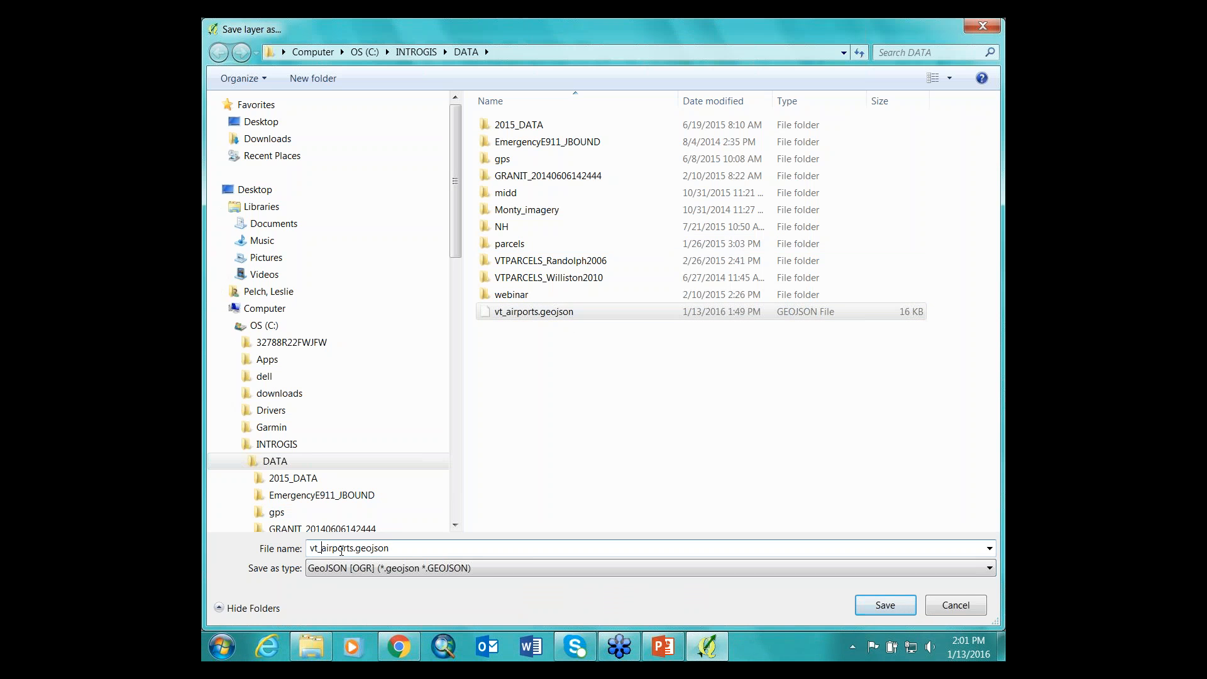
key("BackSpace")
key("BackSpace")
key("BackSpace")
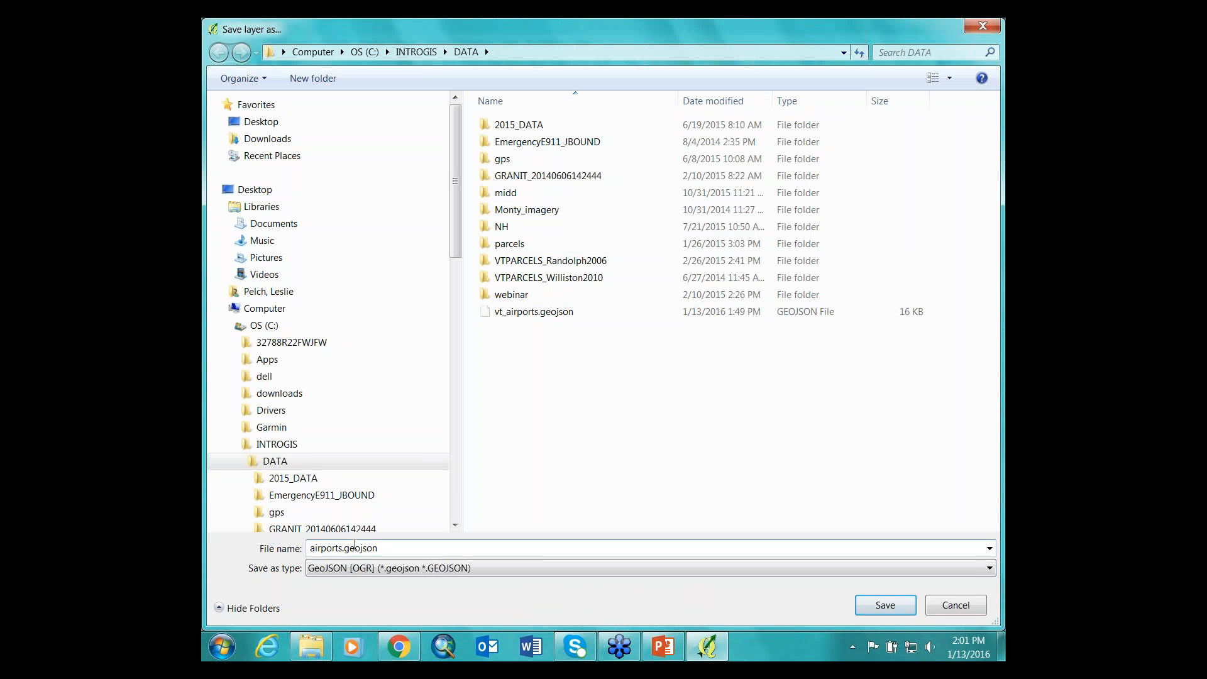
type("_vt")
left_click(884, 605)
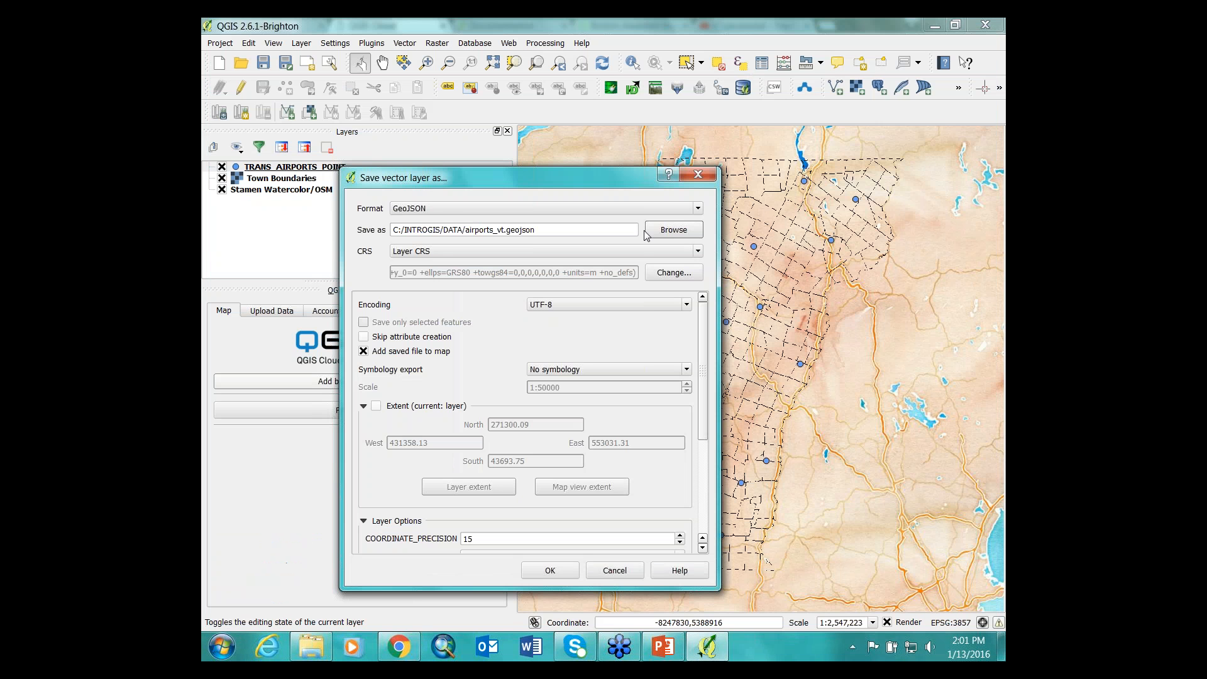
Set the export CRS to Project CRS and run the export, adding the layer.
left_click(698, 253)
left_click(473, 274)
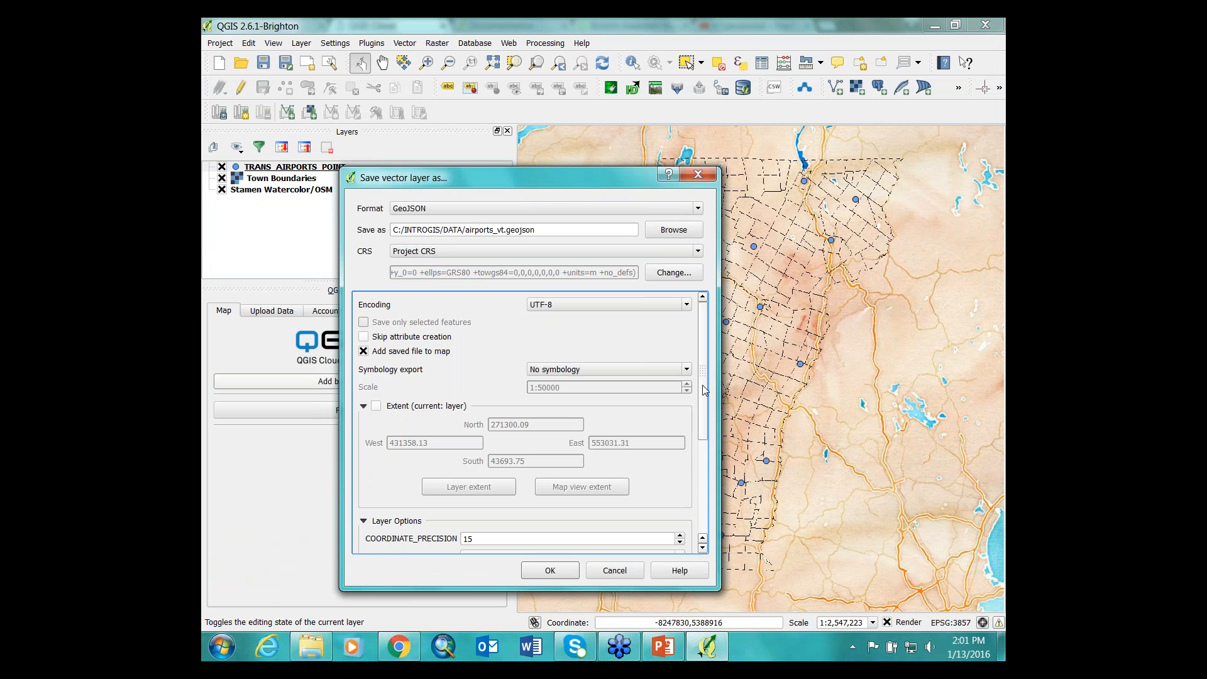
left_click_drag(703, 385, 712, 517)
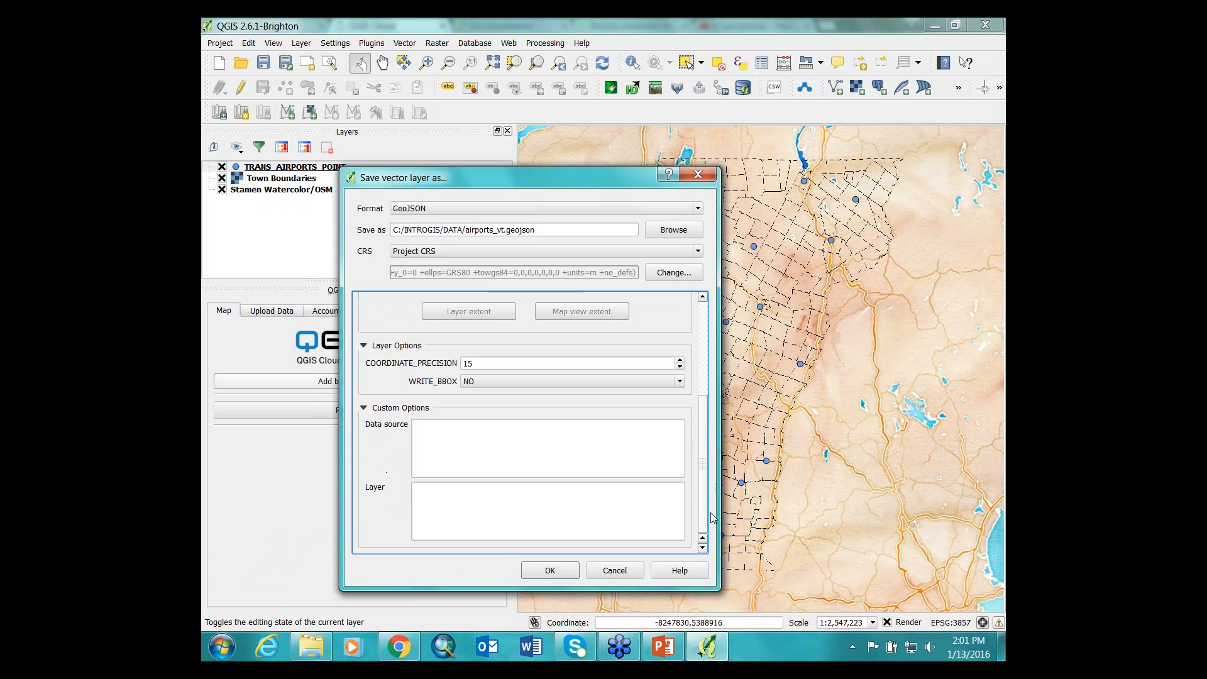
left_click(552, 570)
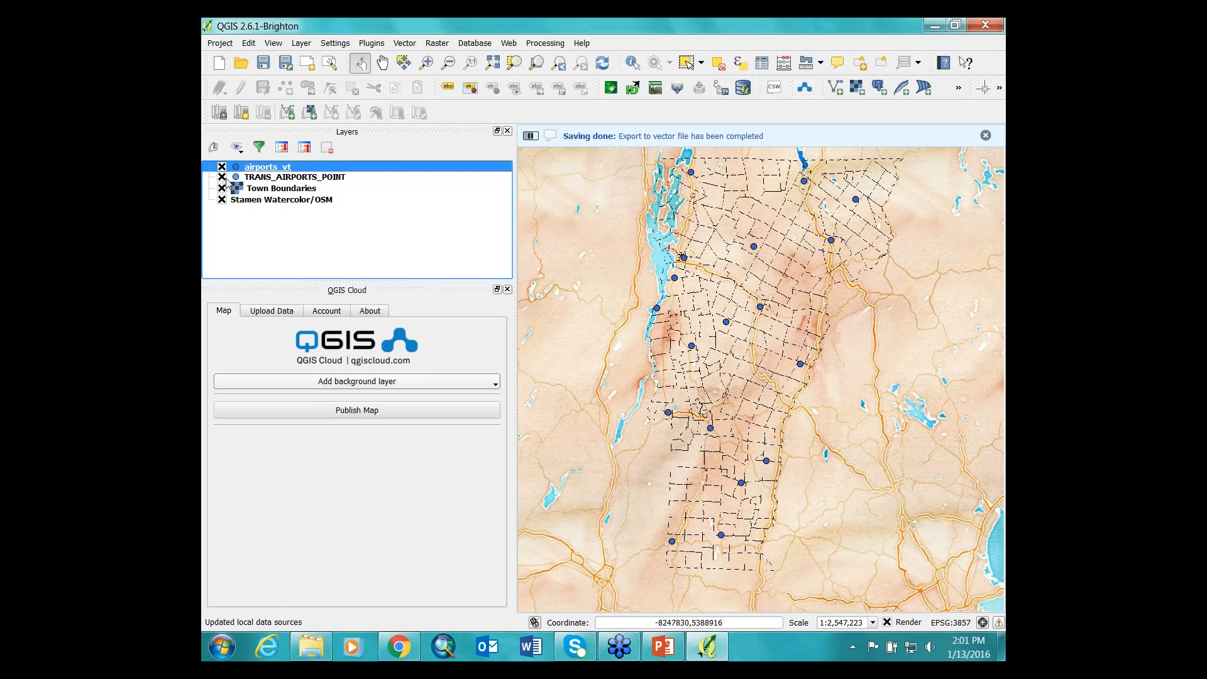
Remove the TRANS_AIRPORTS_POINT layer from the project.
right_click(252, 180)
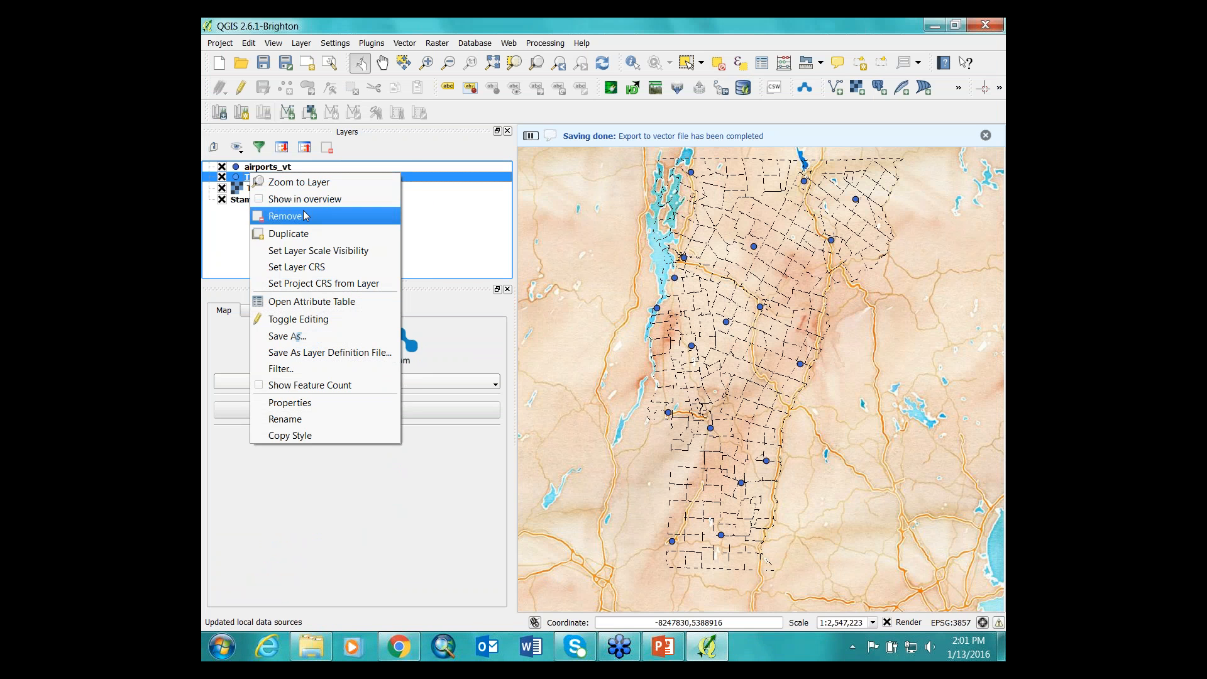
left_click(288, 215)
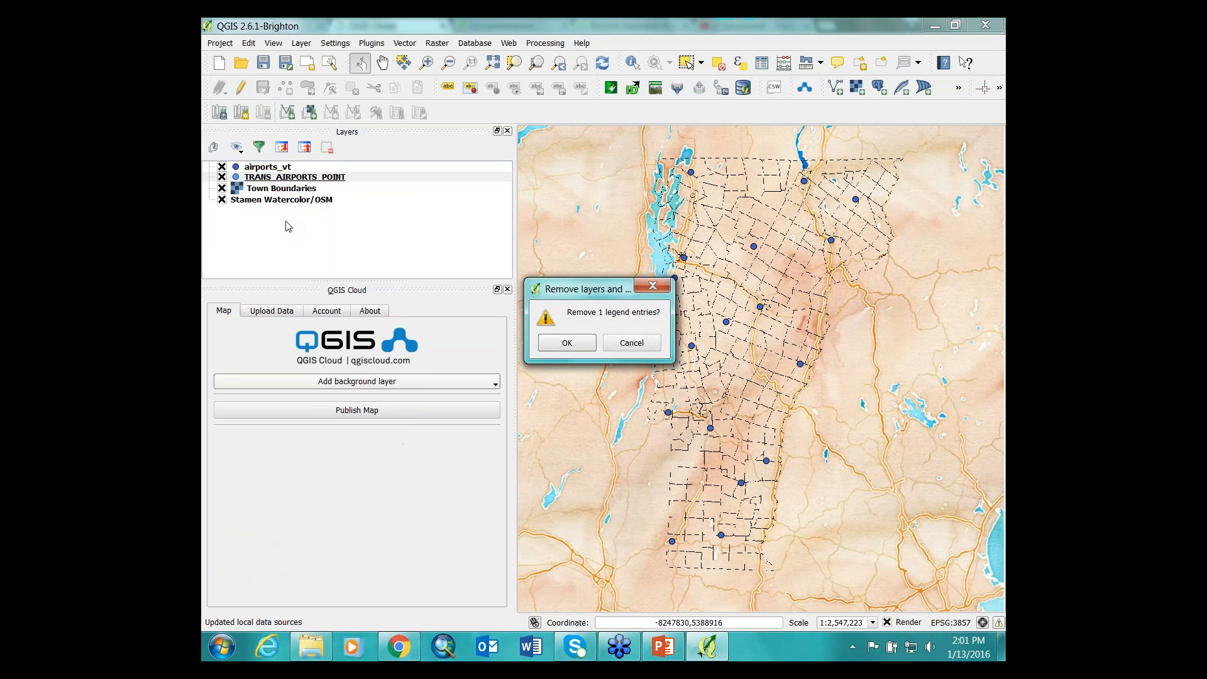
left_click(567, 345)
Style the airports_vt points with the airplane SVG symbol.
double_click(237, 169)
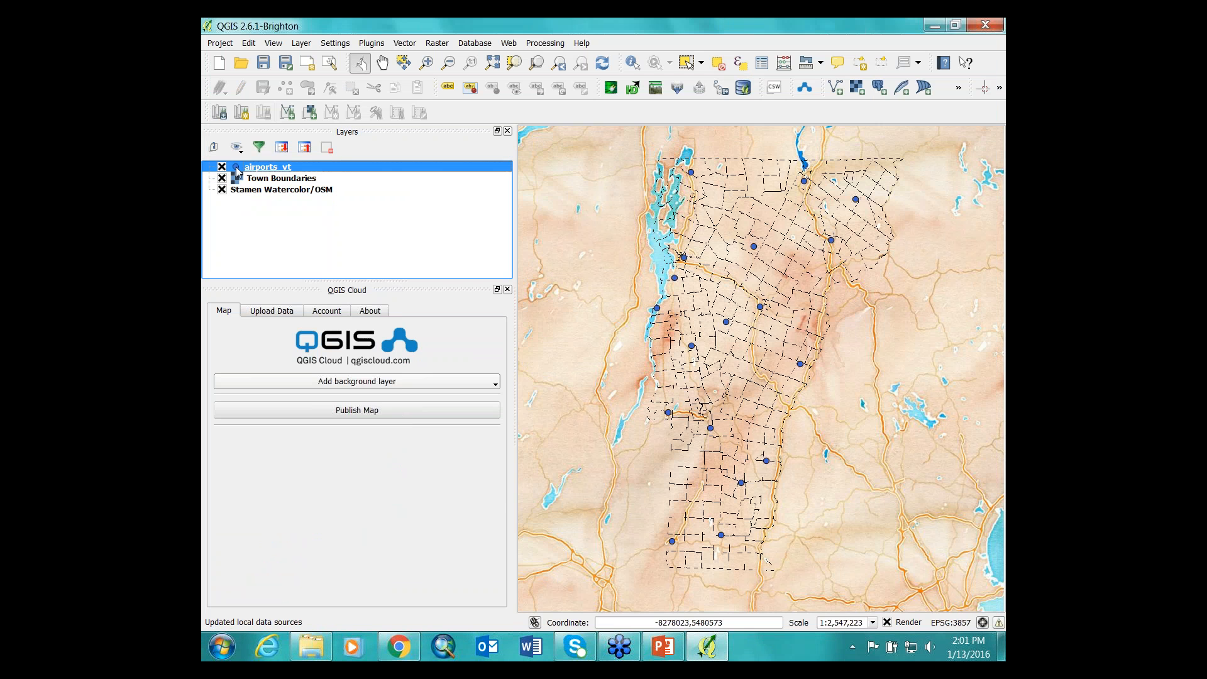
left_click(455, 152)
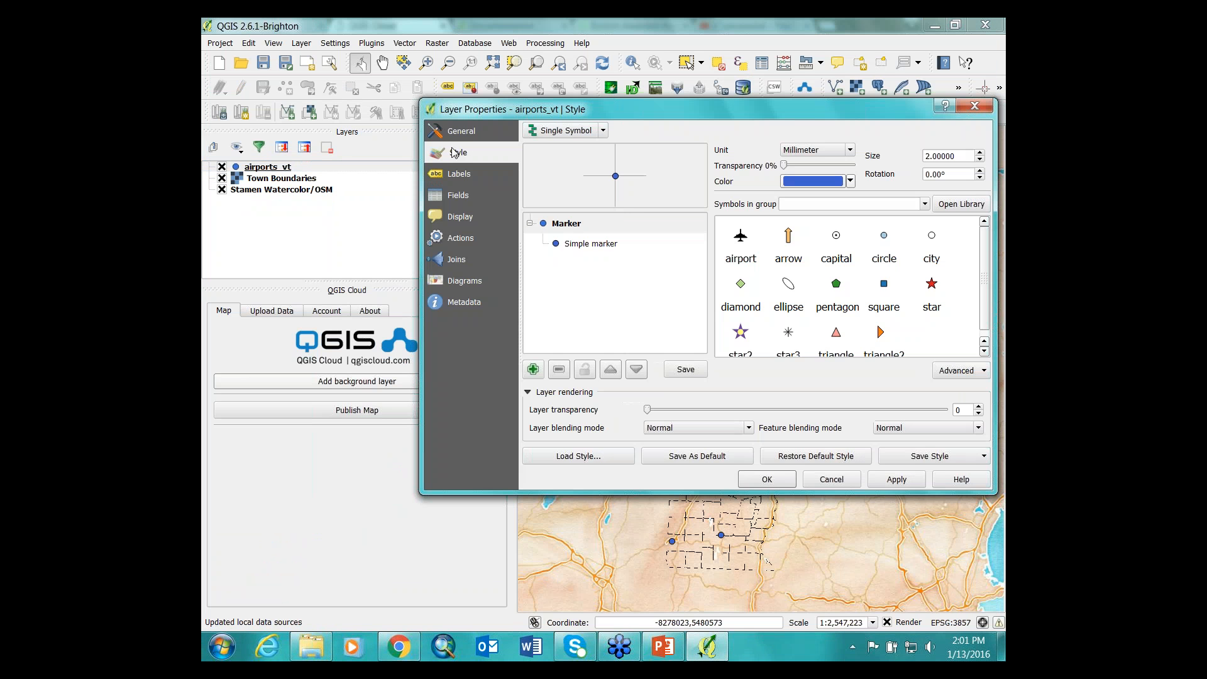
left_click(747, 253)
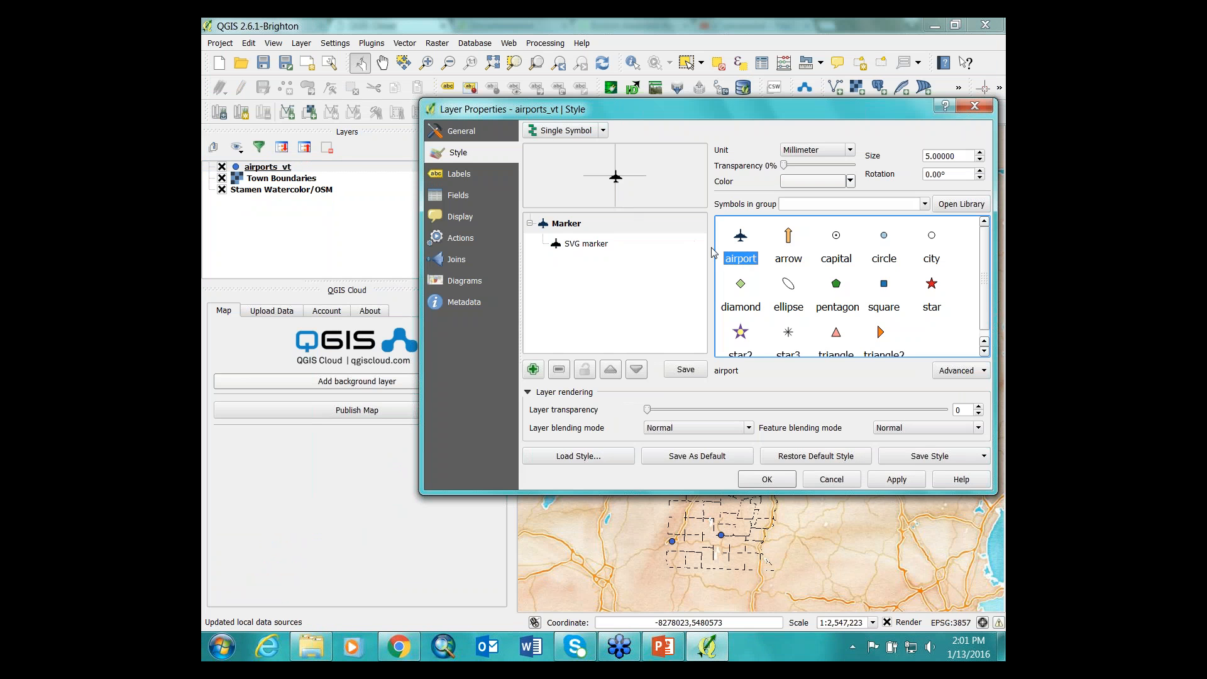
left_click(766, 479)
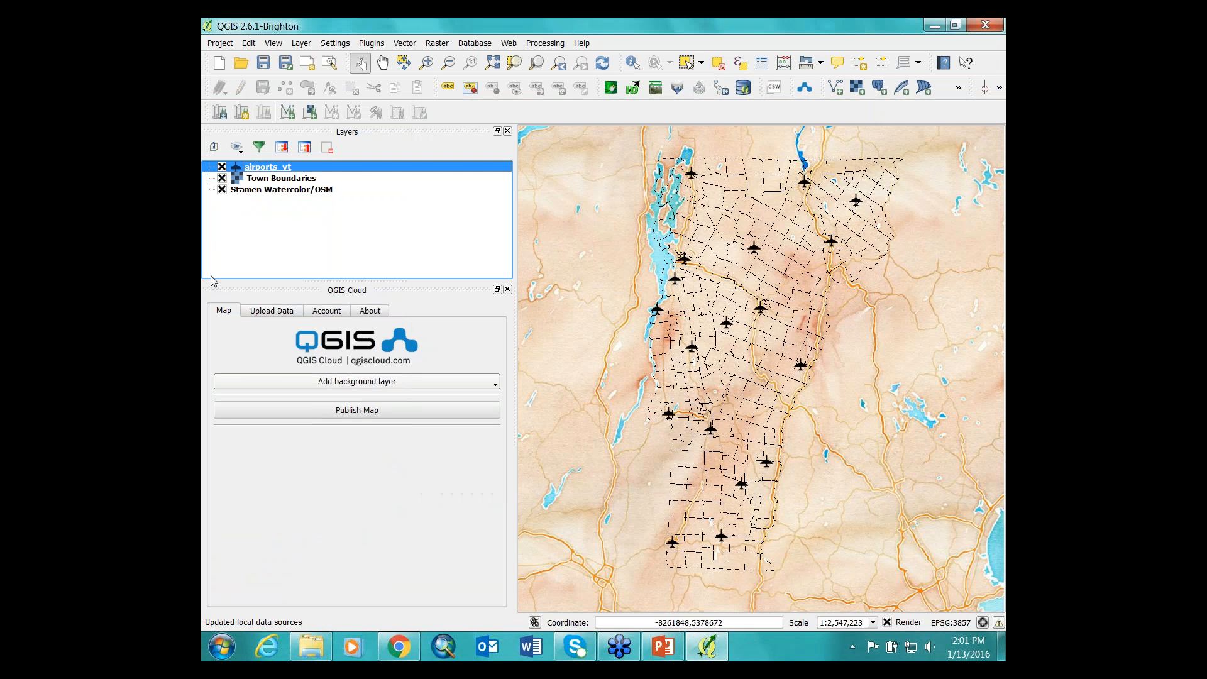
Label airports_vt by SITE_NM1 with a text buffer, then show the upload data list.
right_click(265, 168)
left_click(328, 376)
left_click(466, 181)
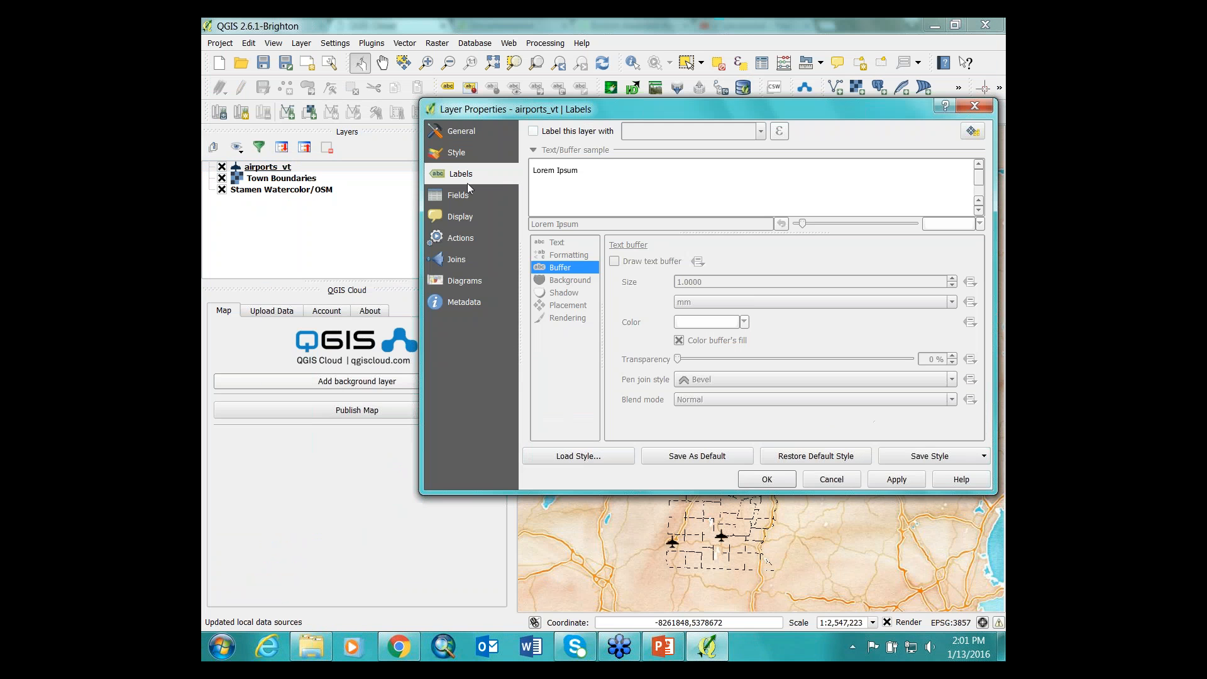
left_click(533, 131)
left_click(761, 131)
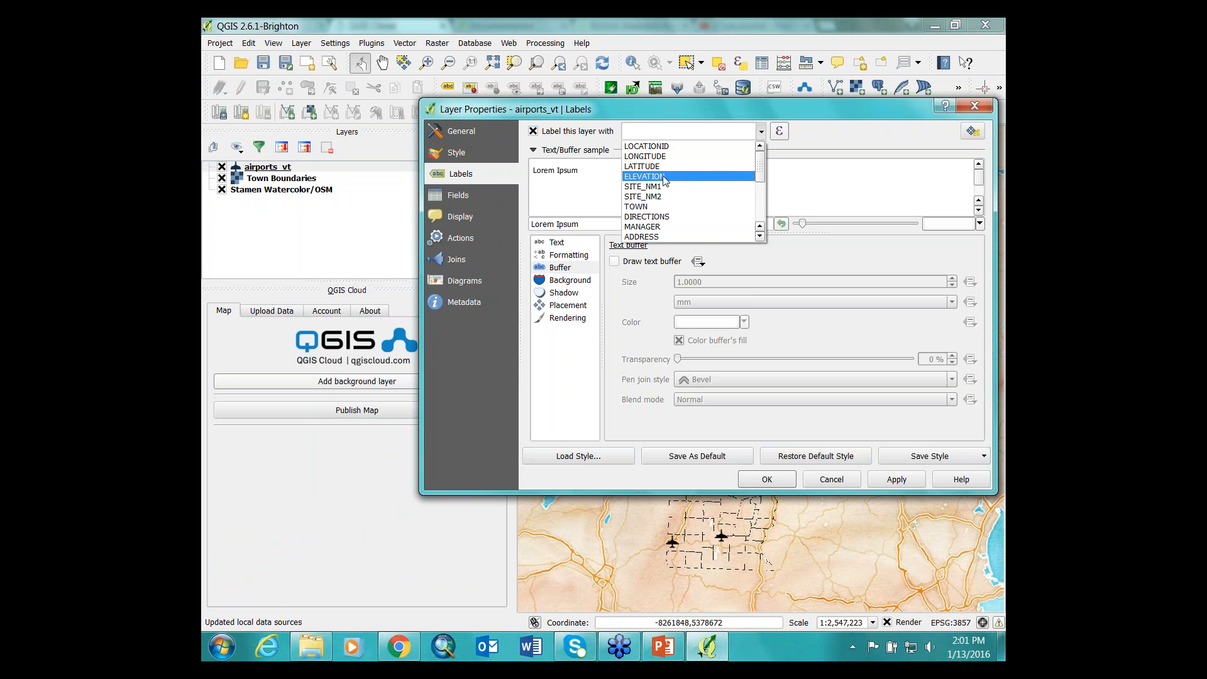
left_click(657, 182)
left_click(614, 261)
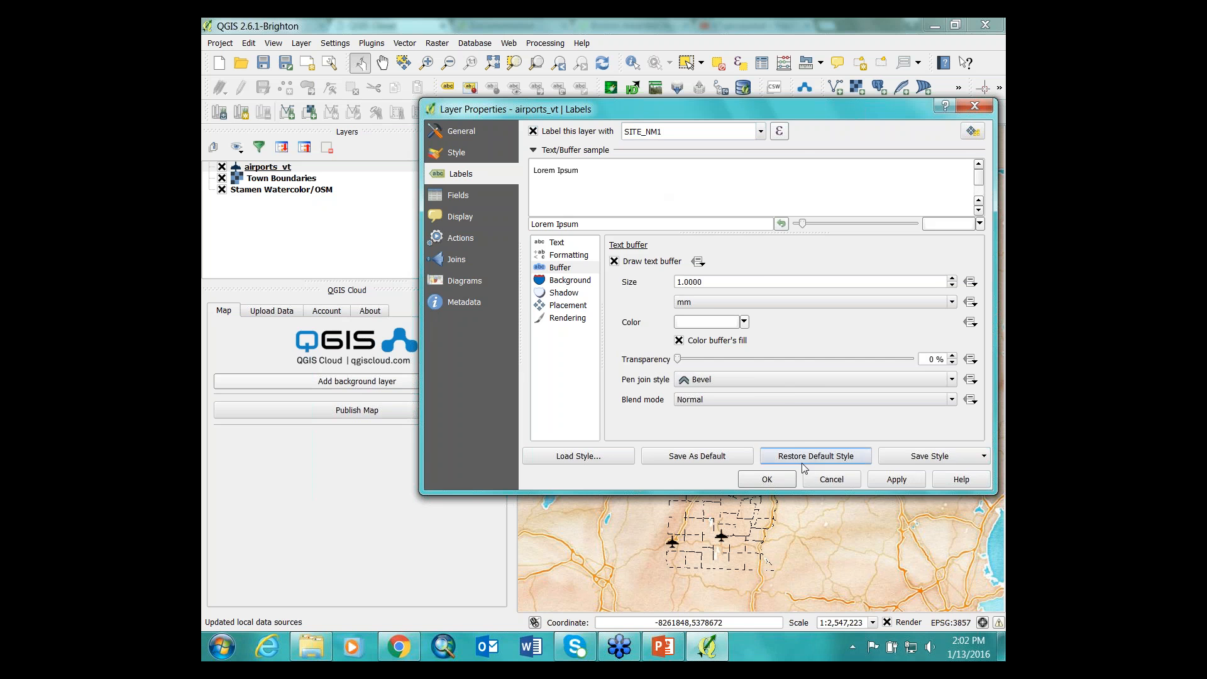
left_click(775, 482)
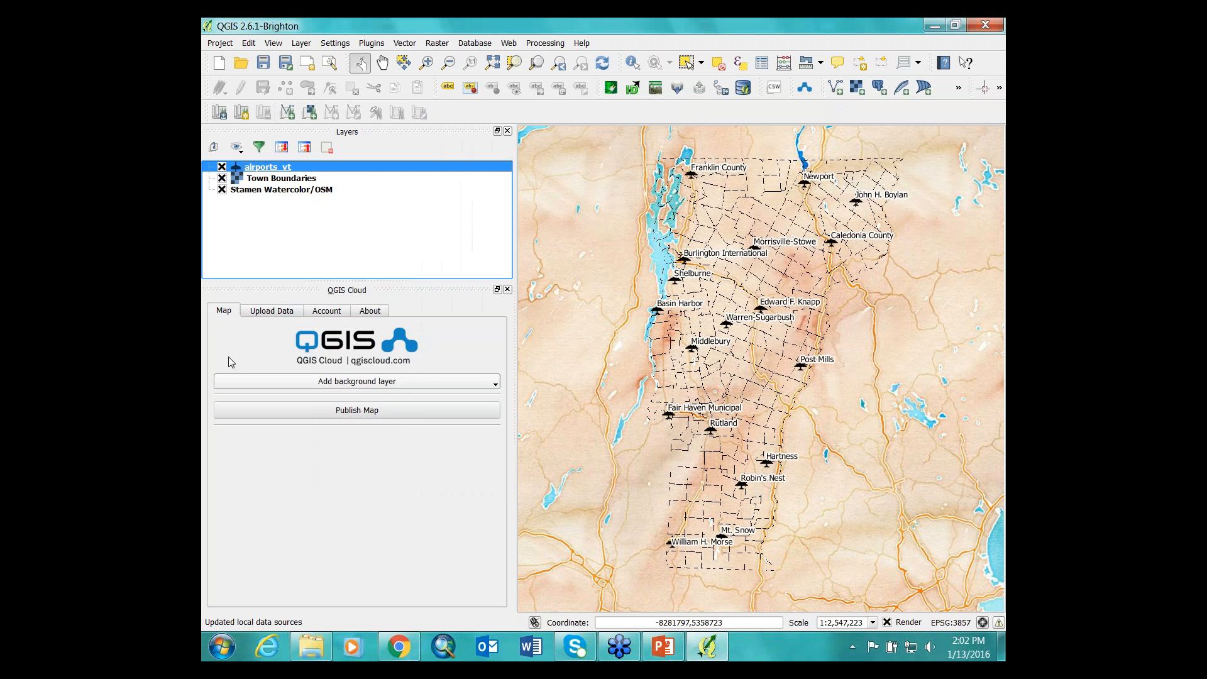
left_click(271, 312)
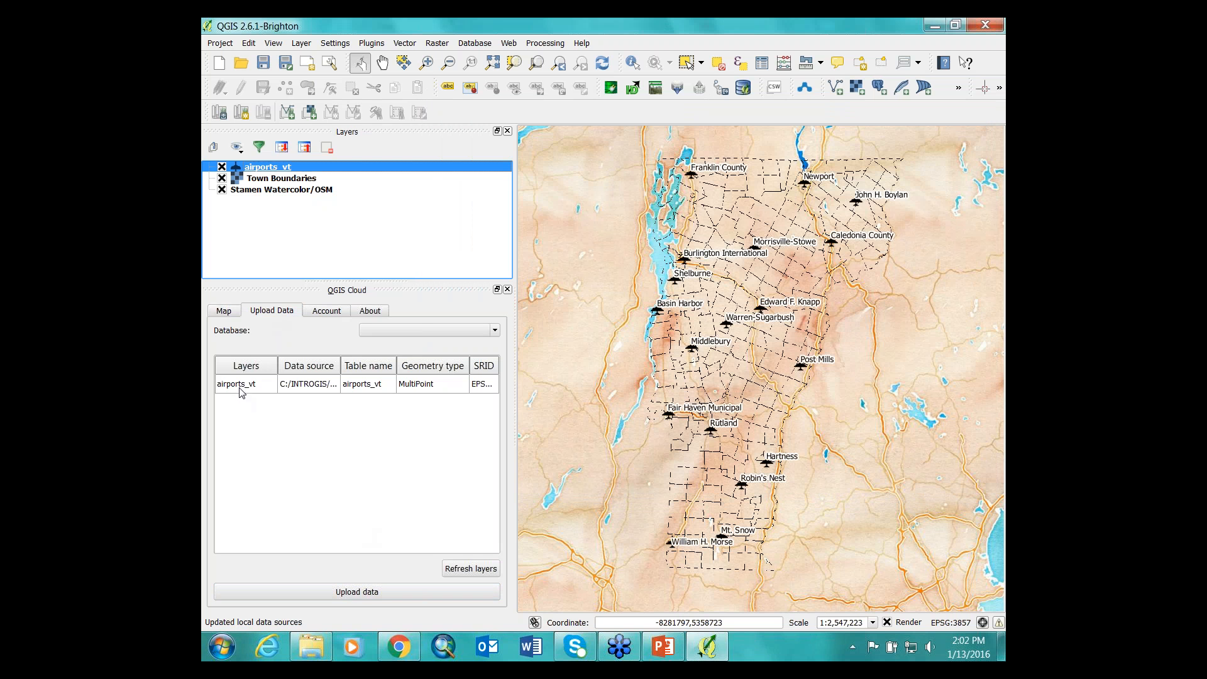
Start the upload and log in with the QGIS Cloud account password, retrying after cancelling once.
left_click(361, 597)
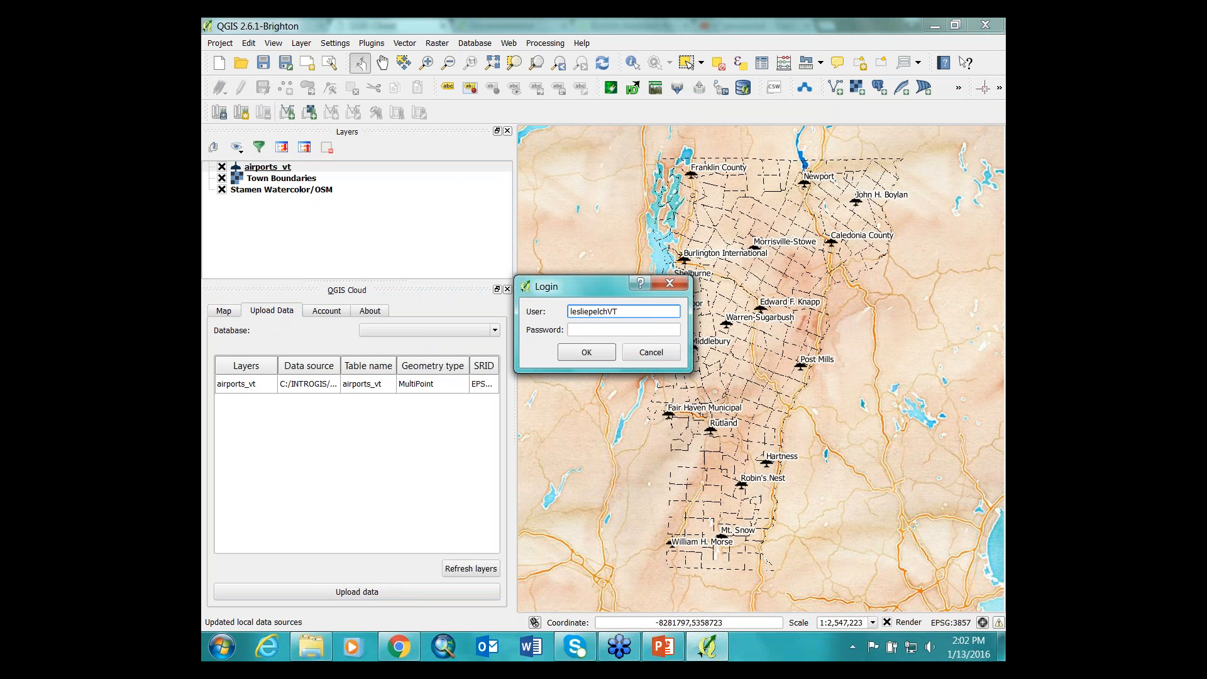
left_click(579, 329)
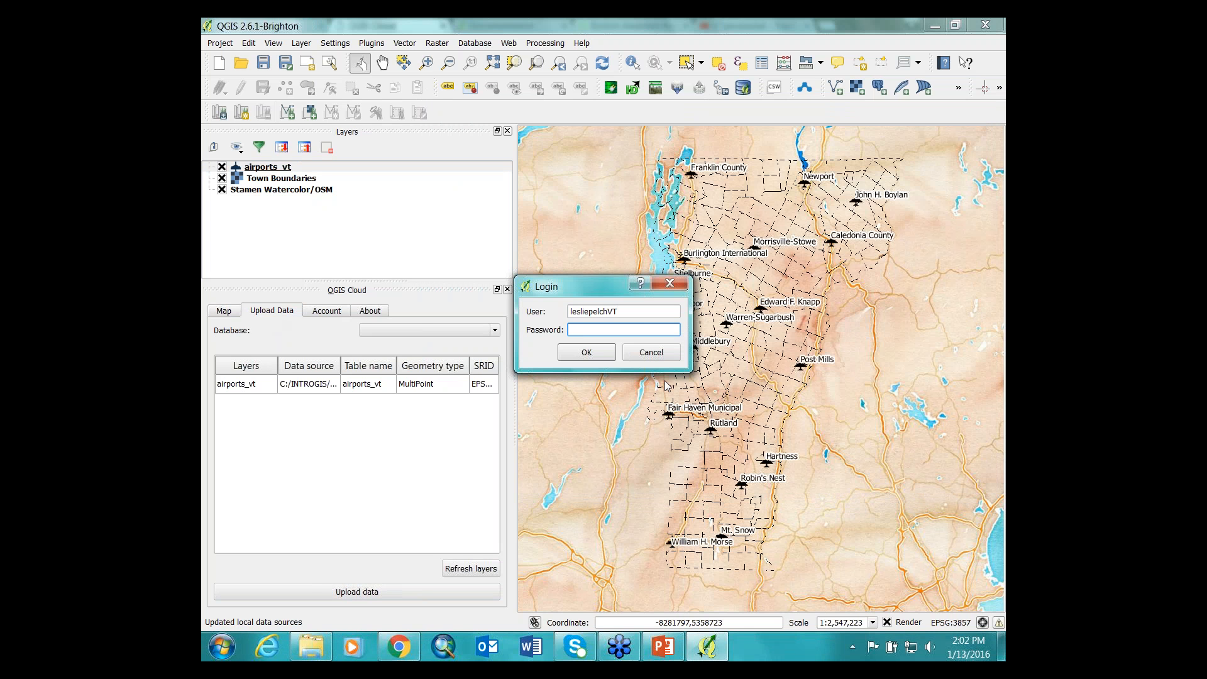
left_click(650, 351)
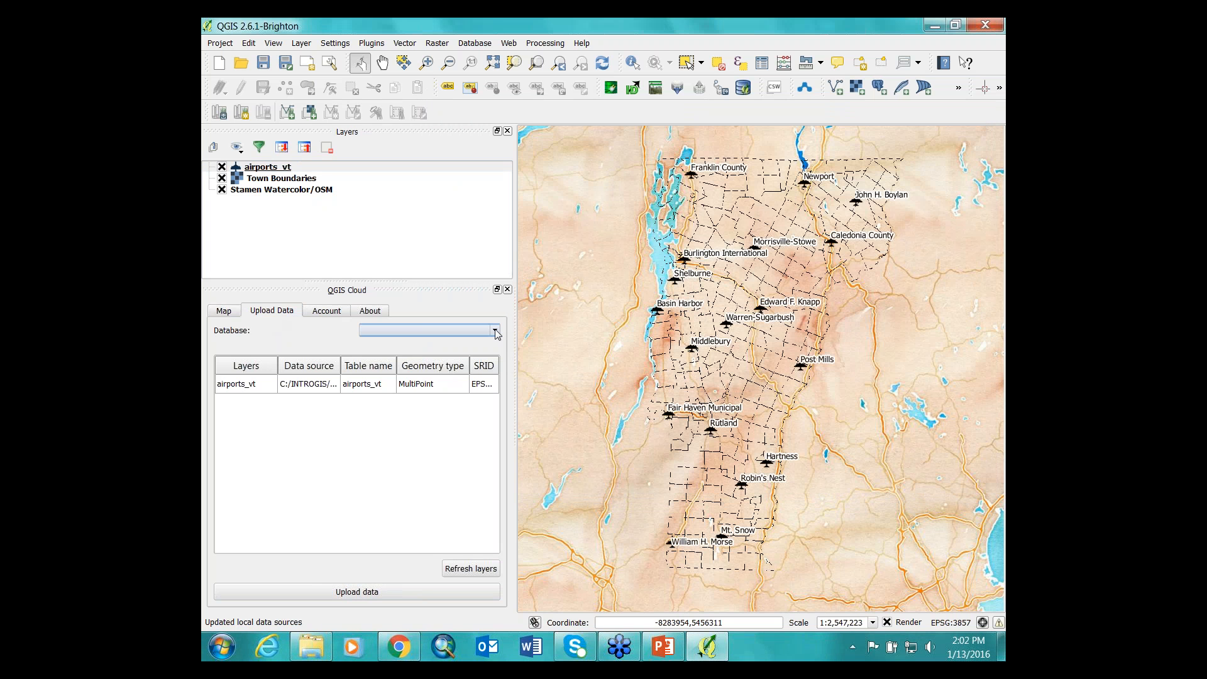
left_click(344, 593)
left_click(596, 329)
type("•")
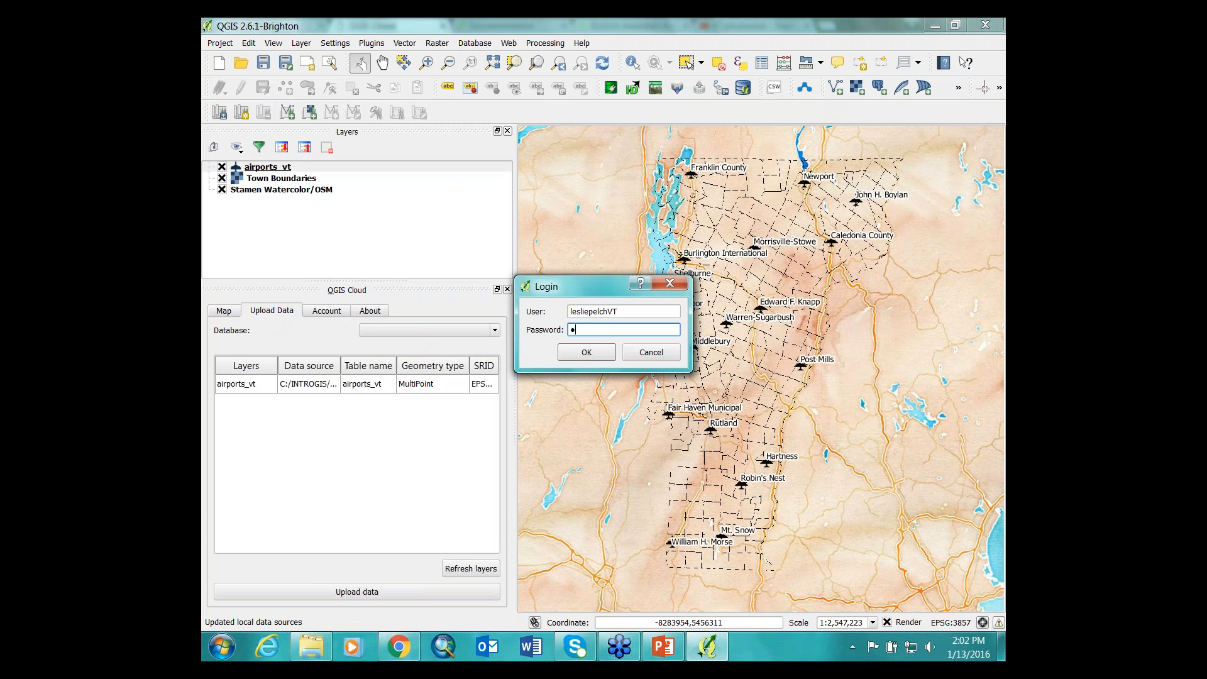
type("••••••••")
left_click(585, 353)
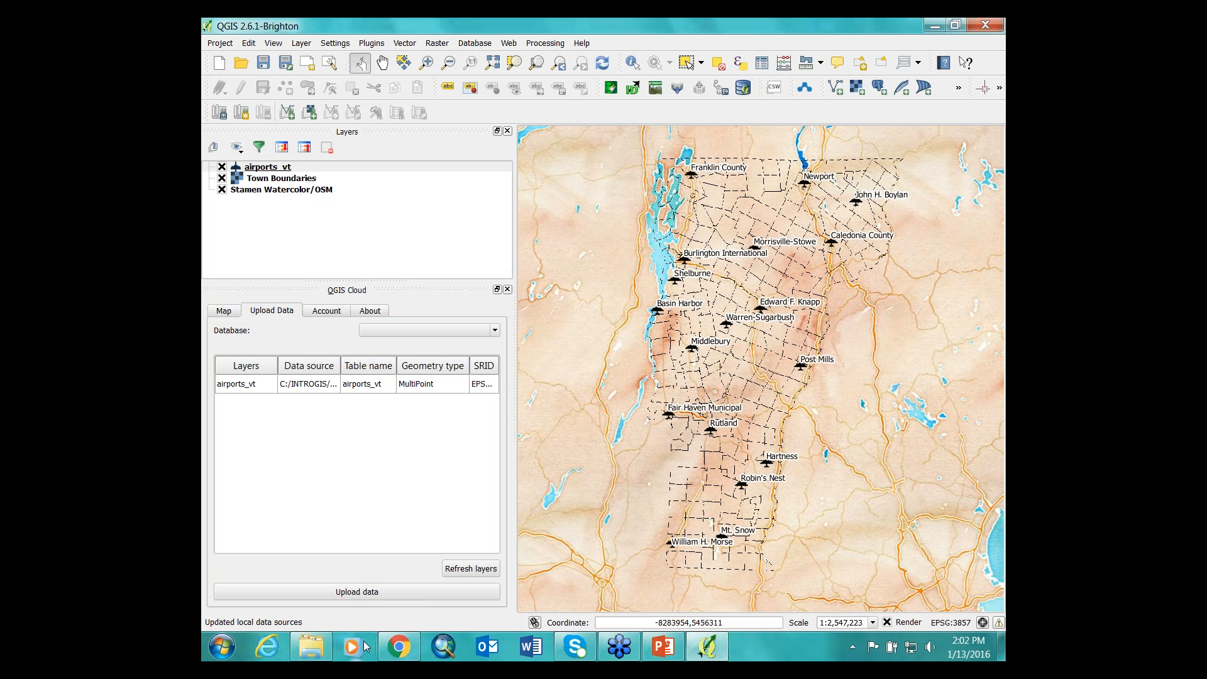
Upload airports_vt and save the project, overwriting qgis_cloud_airports.qgs.
left_click(366, 594)
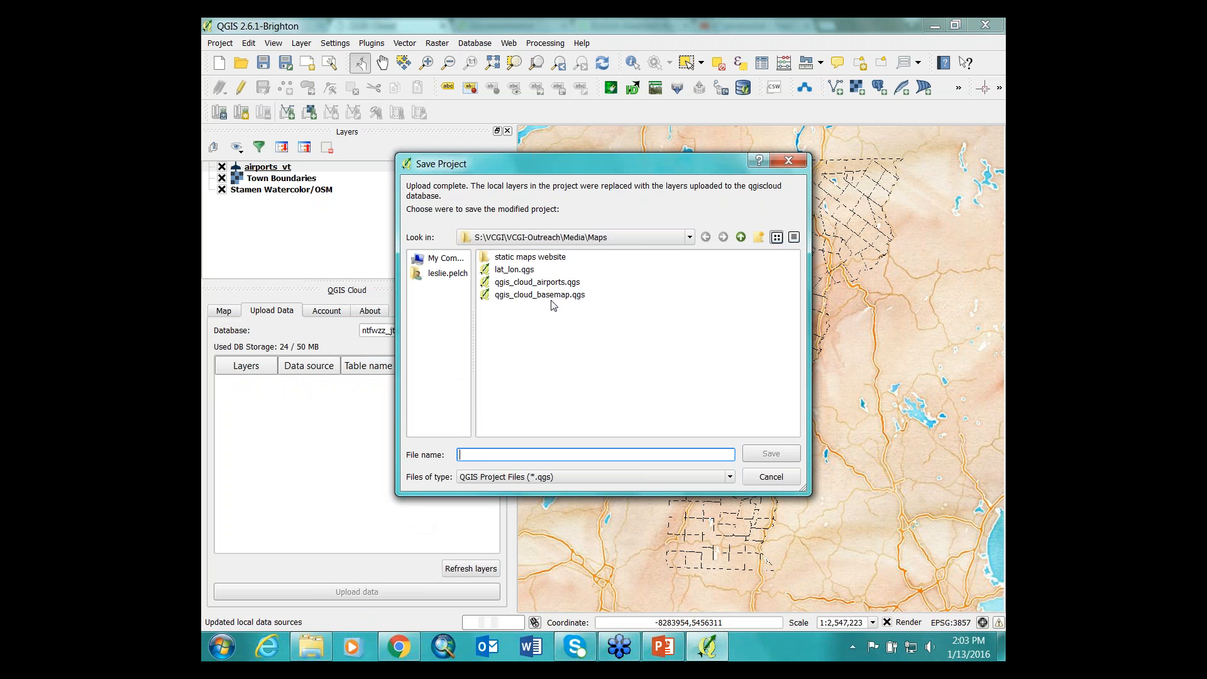
left_click(547, 288)
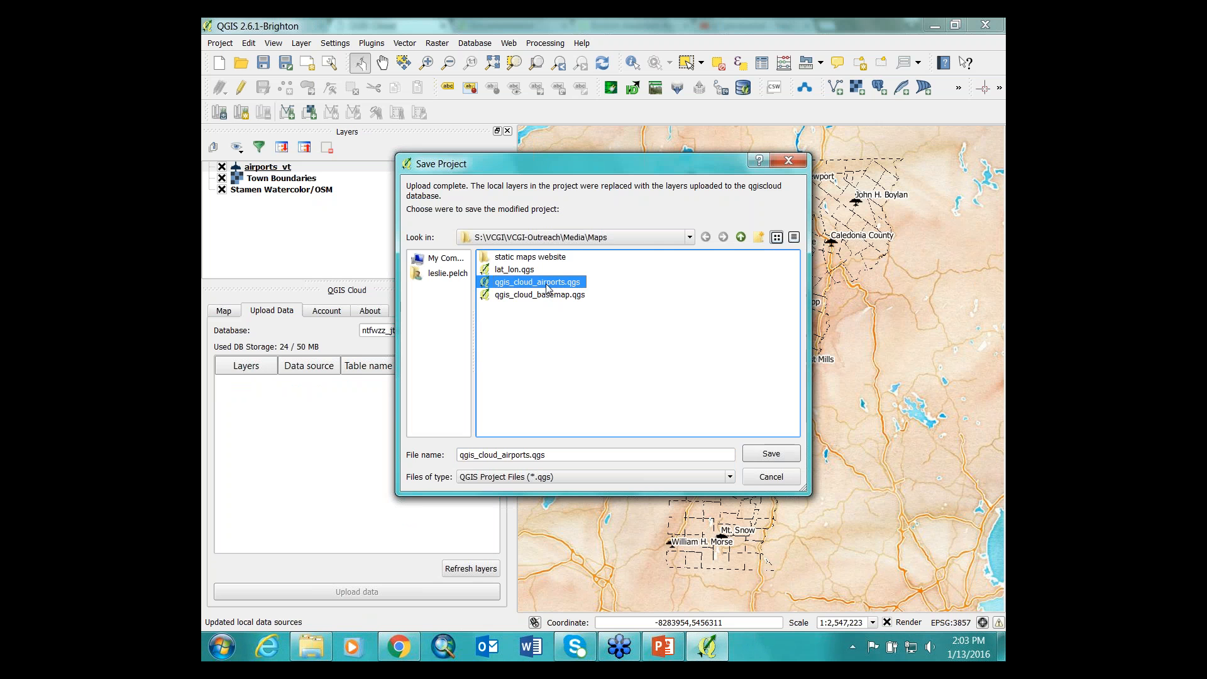
left_click(766, 454)
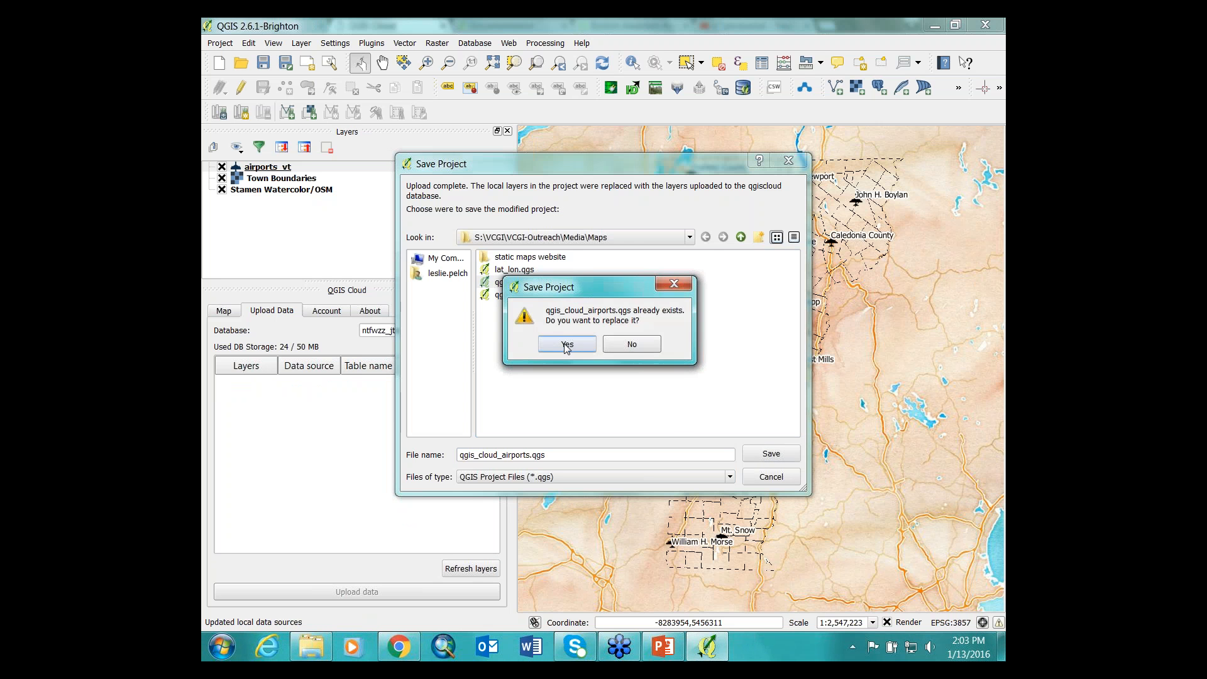
left_click(566, 342)
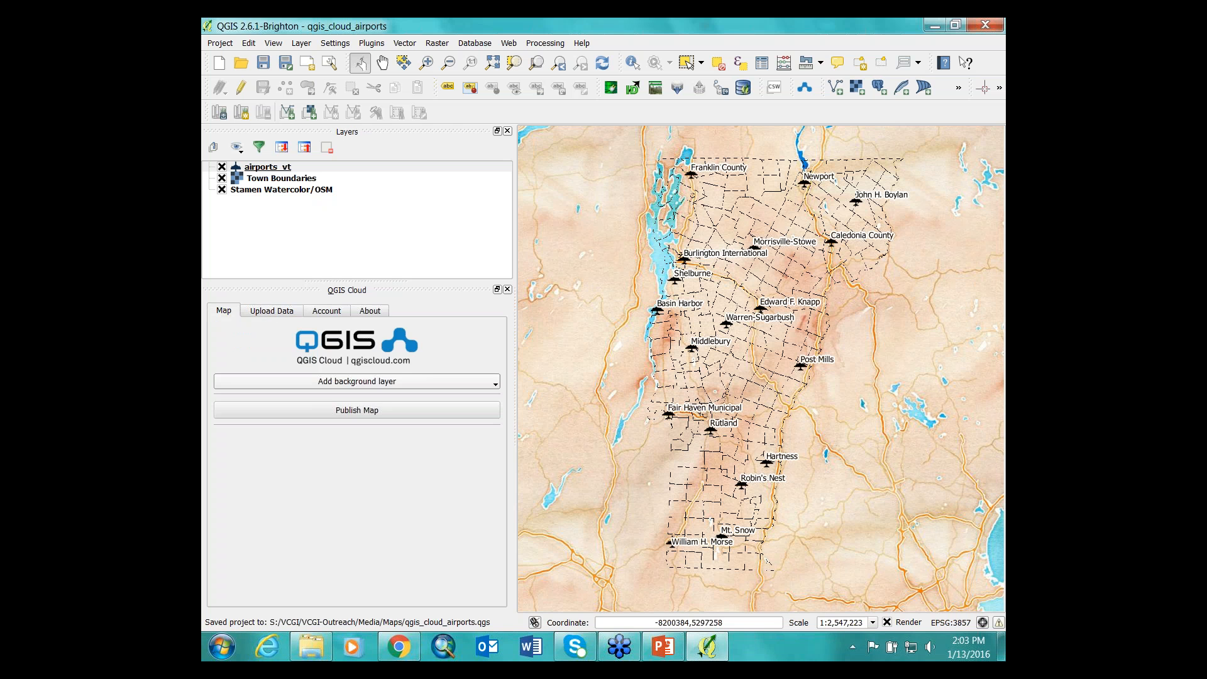
Publish the airports map and open its Webmap link in Internet Explorer.
left_click(357, 412)
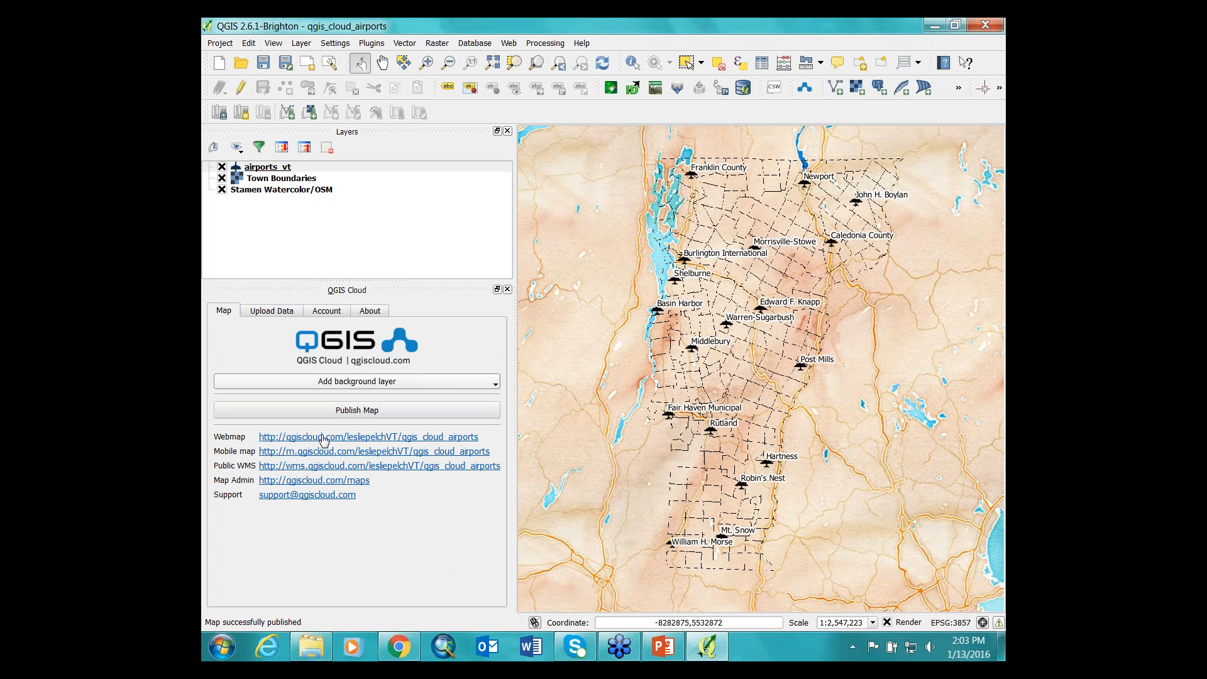
left_click(302, 441)
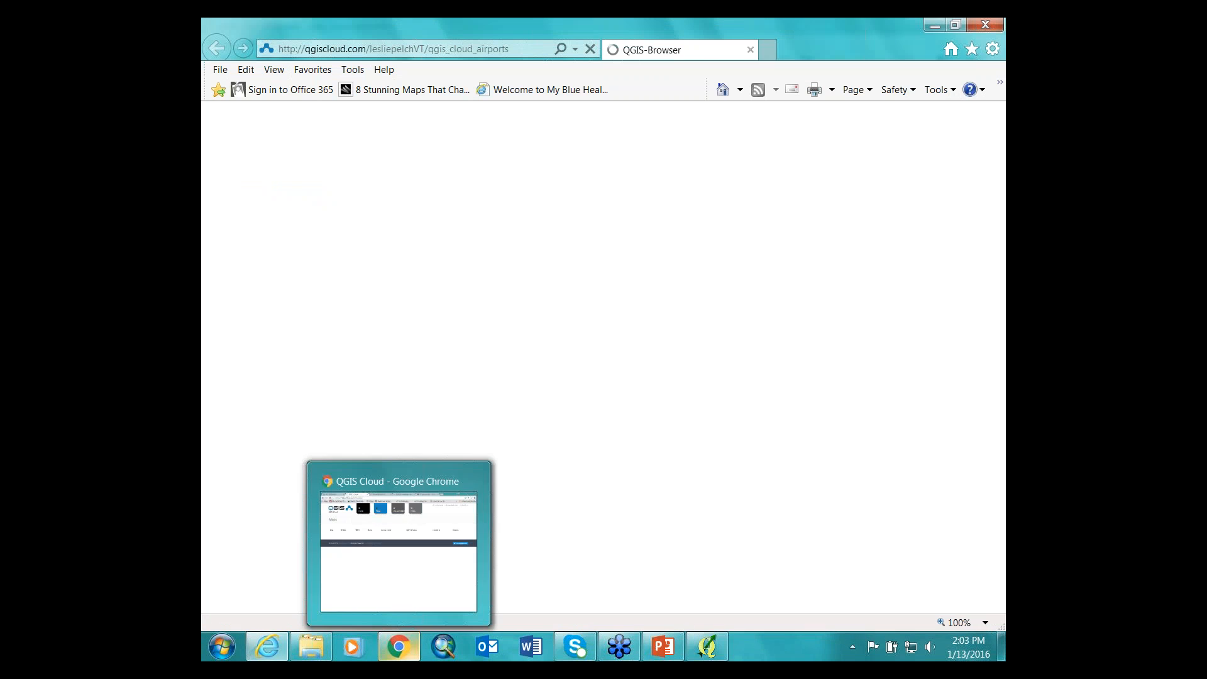
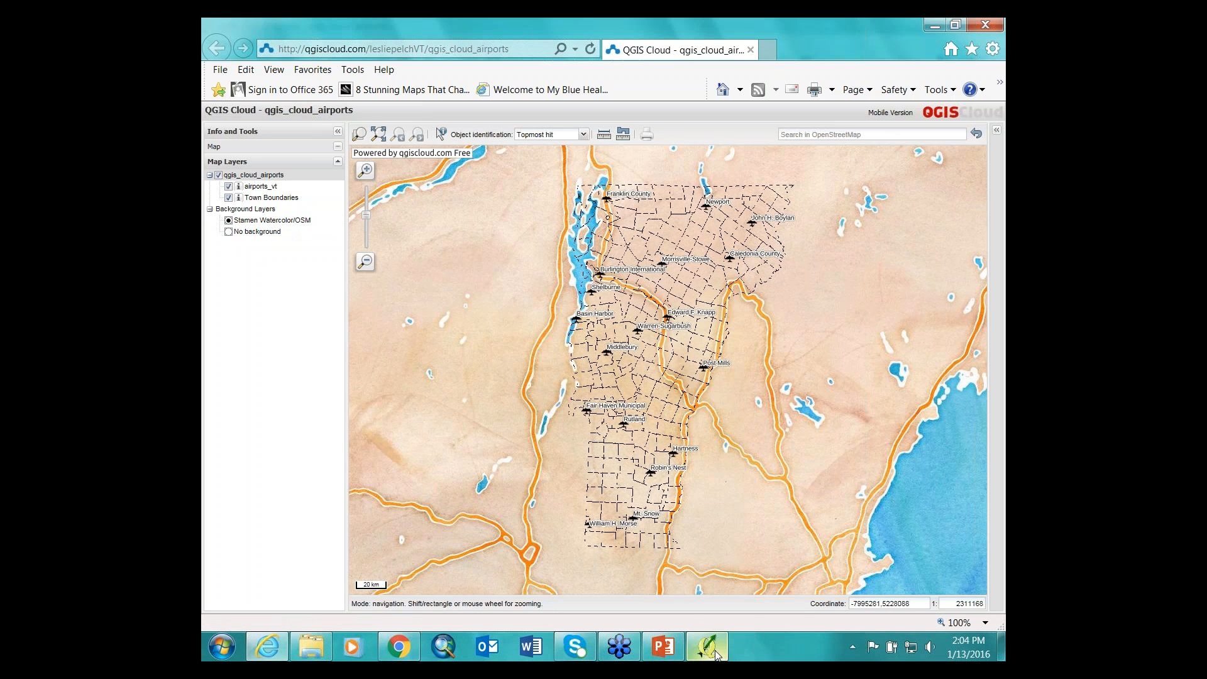
Switch from the browser back to the QGIS desktop window showing qgis_cloud_airports.
mouse_move(717, 655)
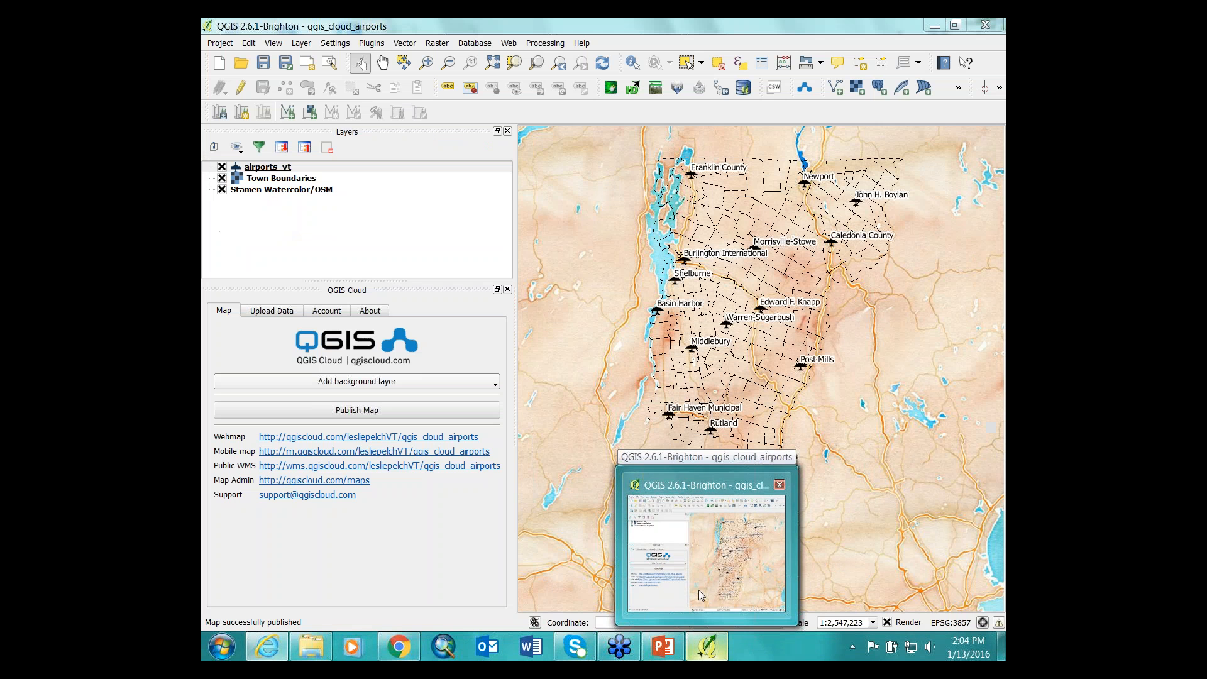
left_click(699, 590)
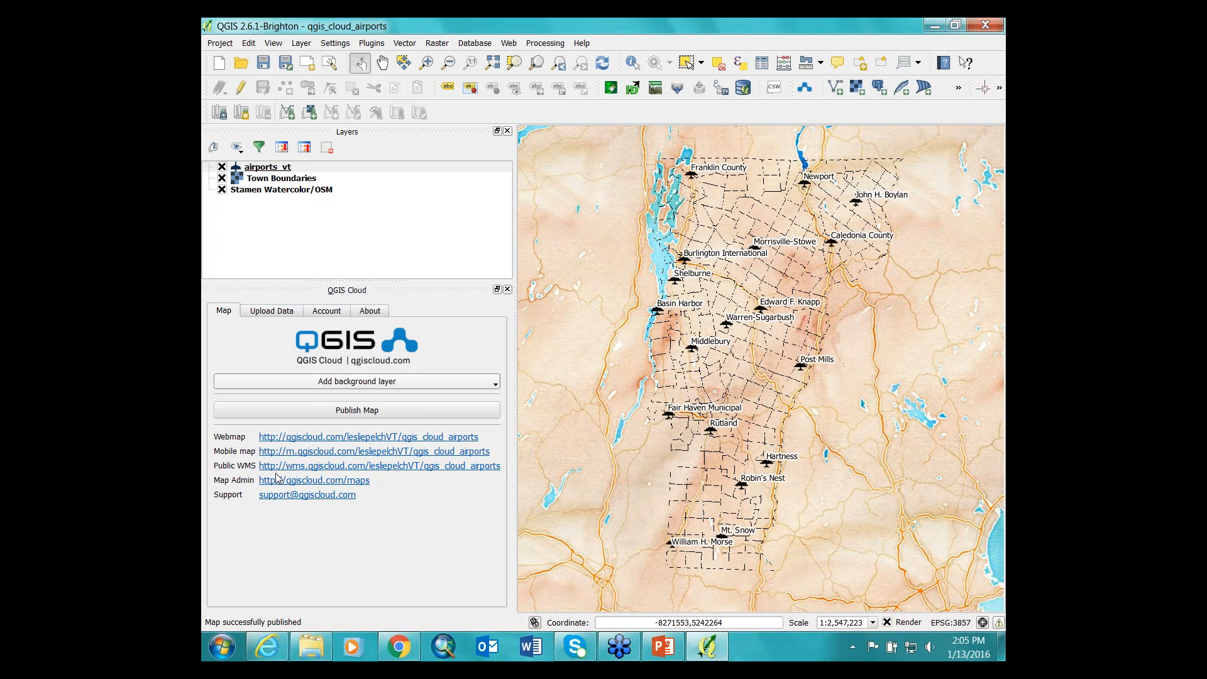
Copy the Public WMS link, start an empty project without the QGIS Cloud panel, and add WMS layers.
right_click(327, 470)
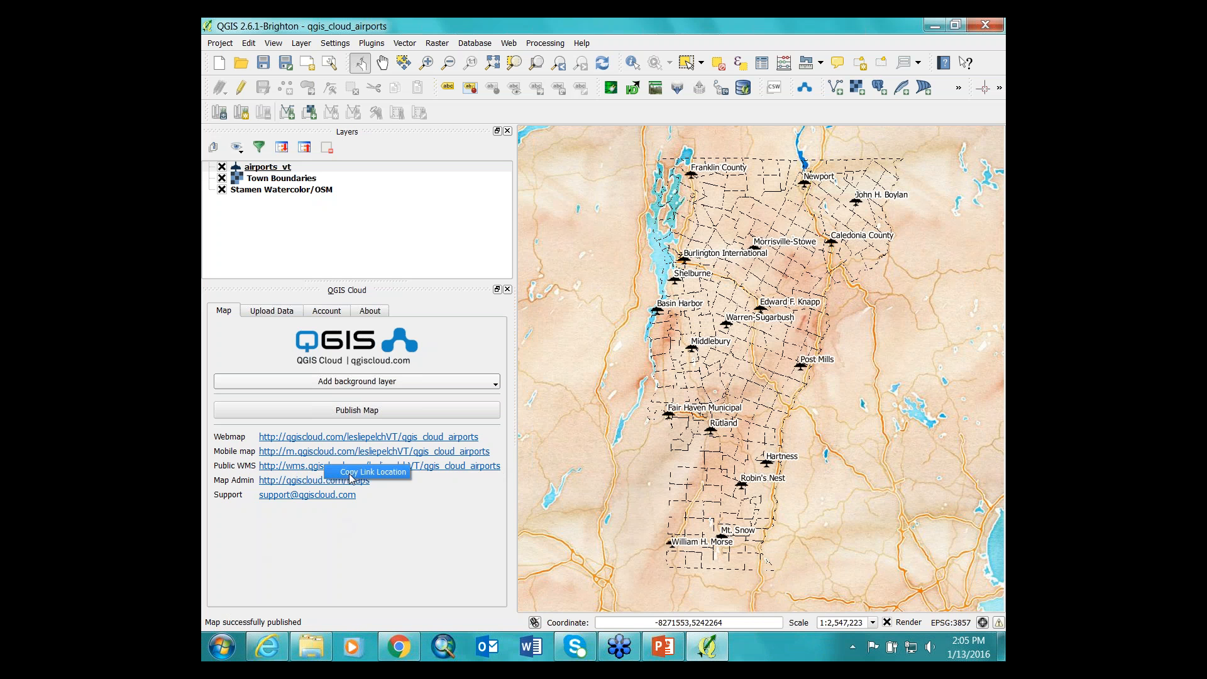
left_click(353, 472)
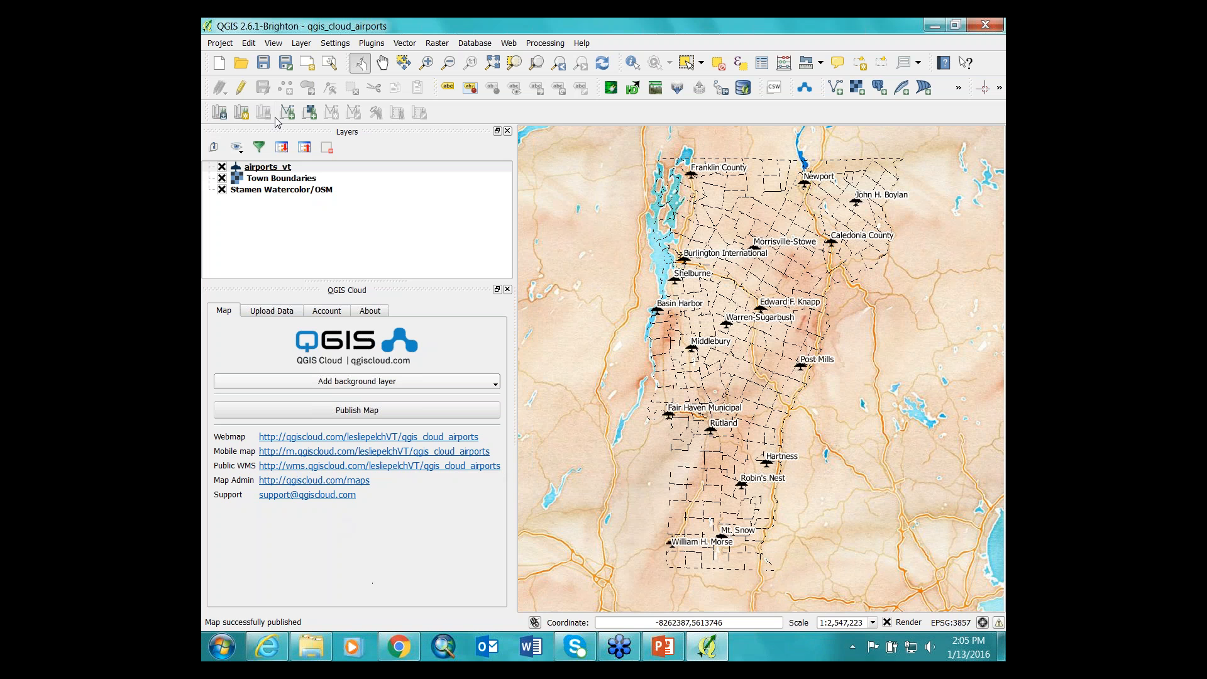
left_click(219, 63)
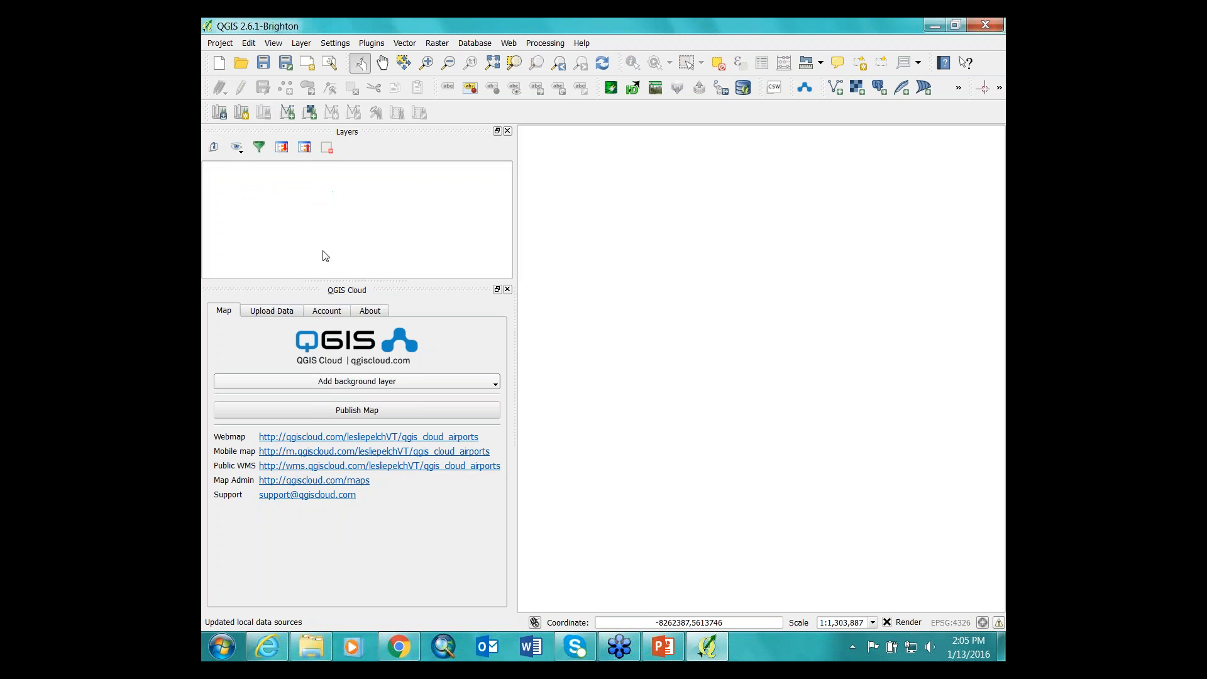
left_click(507, 289)
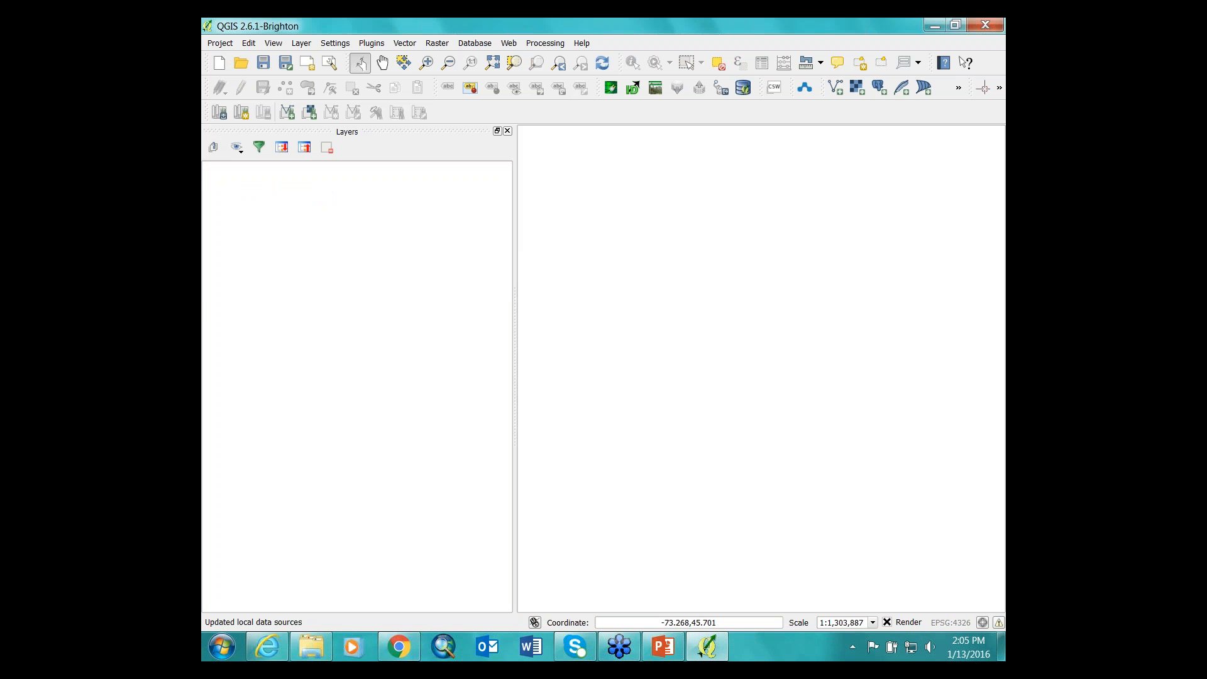
left_click(959, 89)
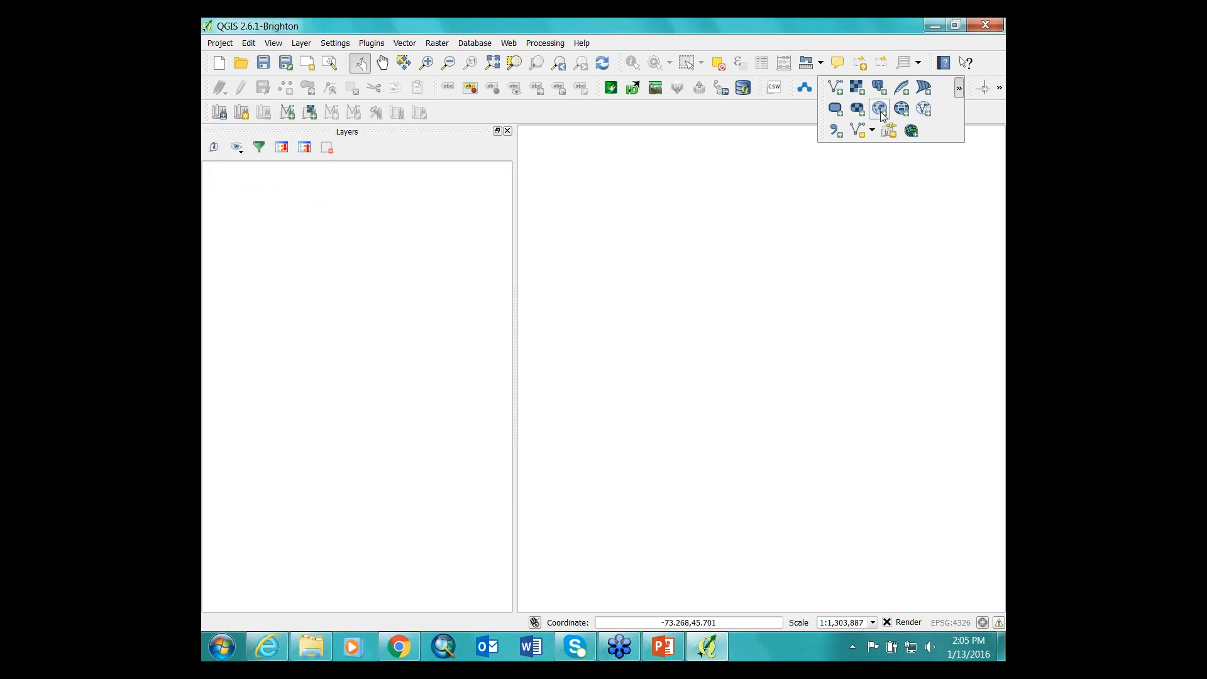
left_click(880, 112)
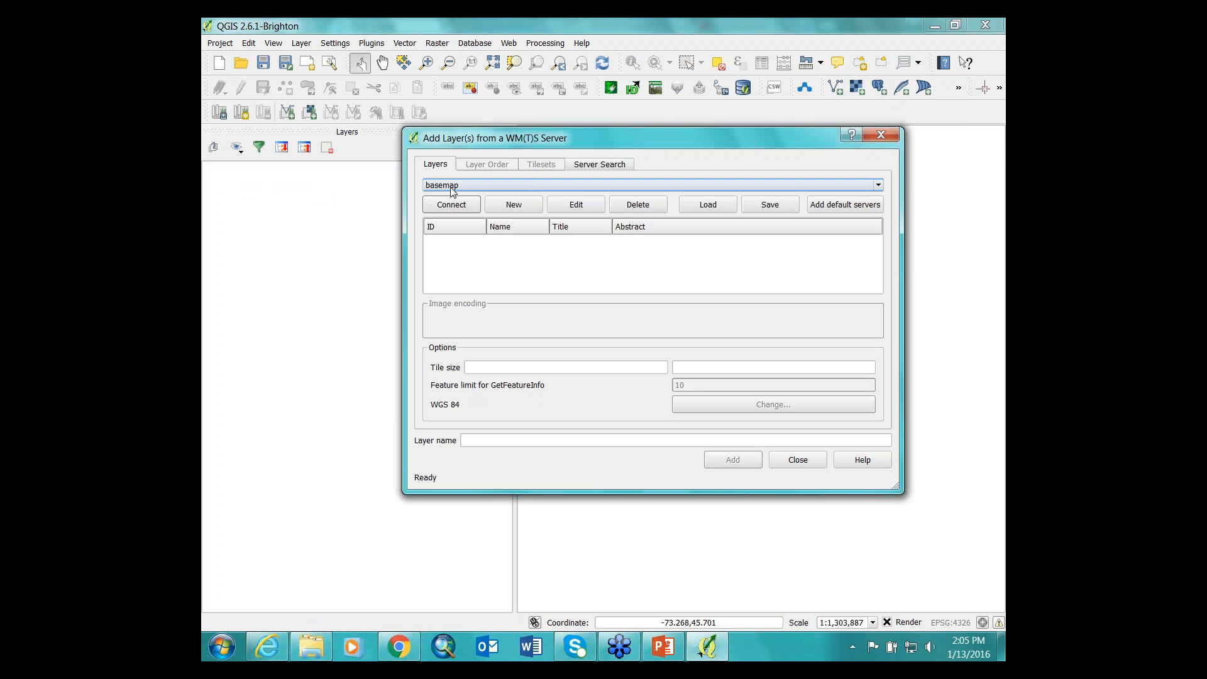
Add the default Best of color cached vsp layer as PNG, named 'Best of color imagery'.
left_click(457, 182)
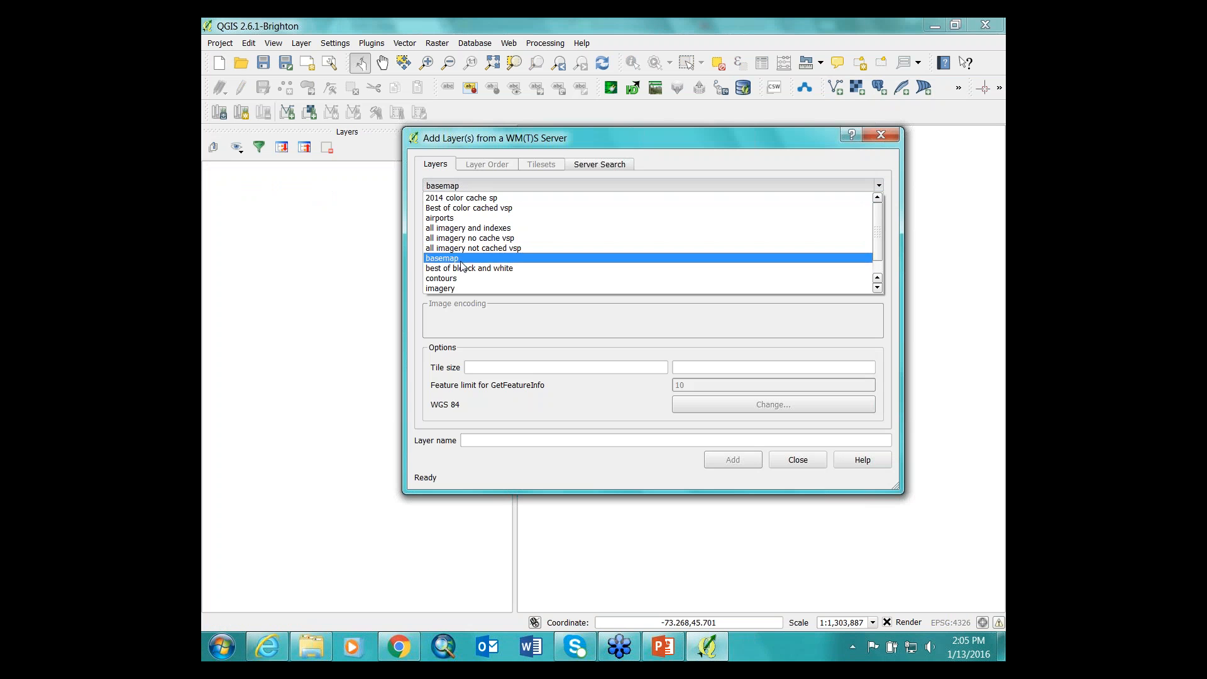
left_click(454, 208)
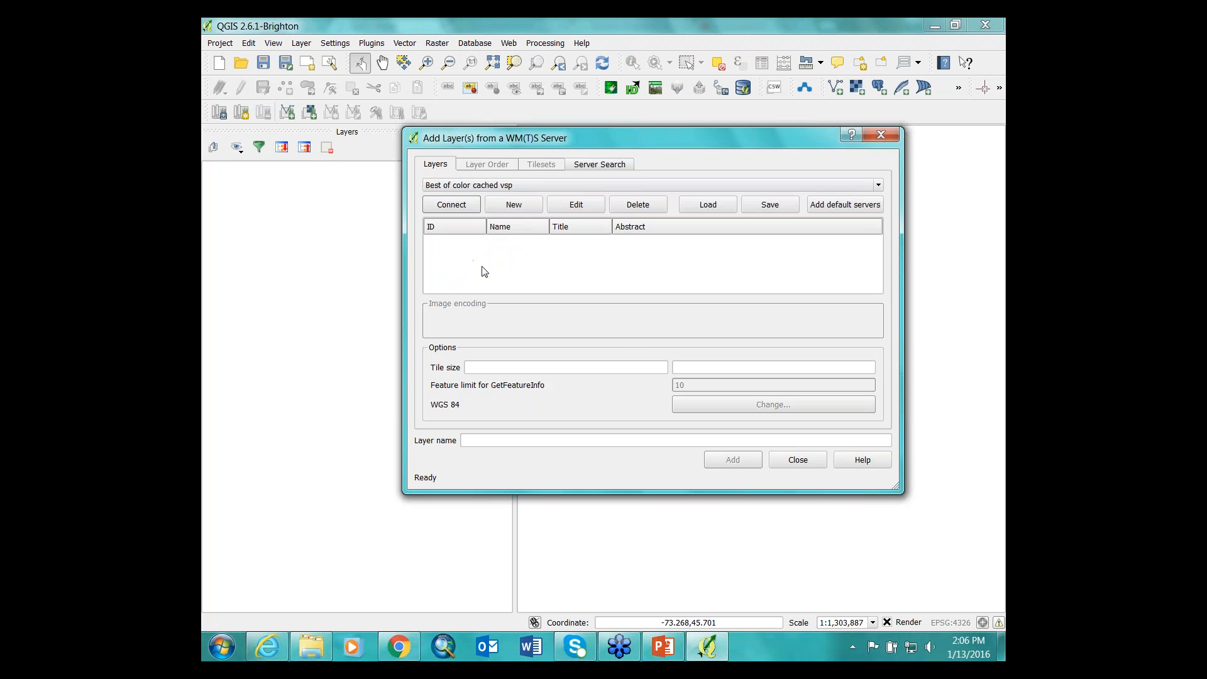
left_click(454, 208)
left_click(503, 250)
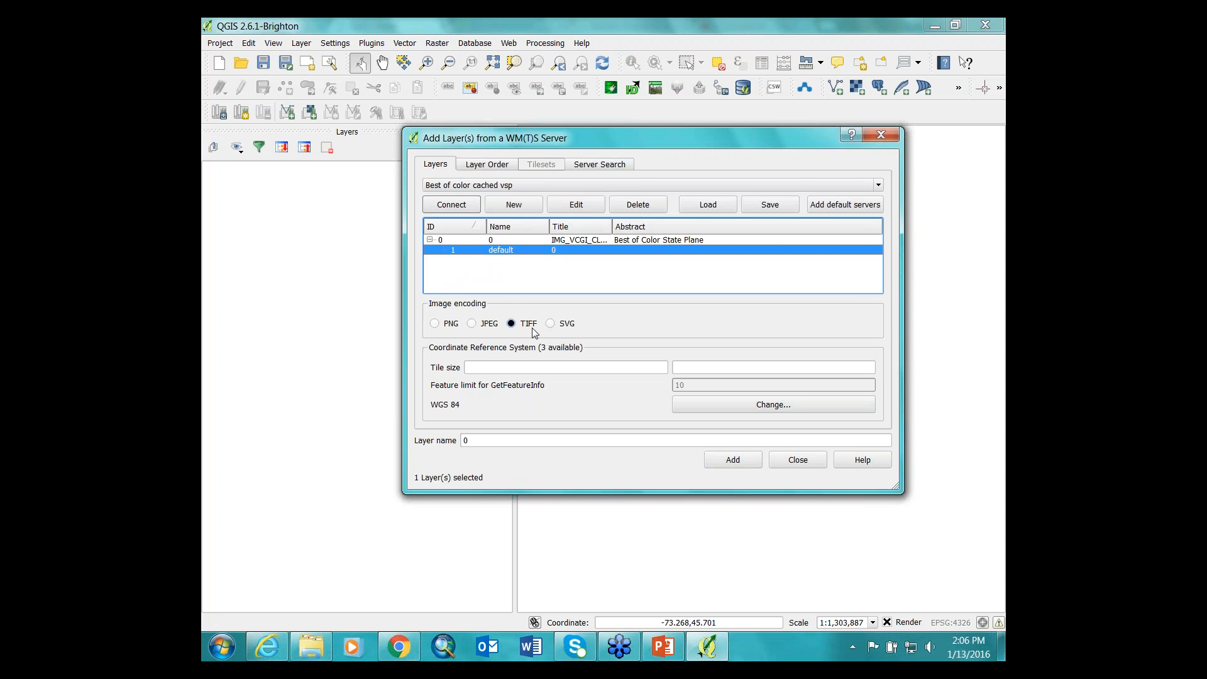
left_click(434, 324)
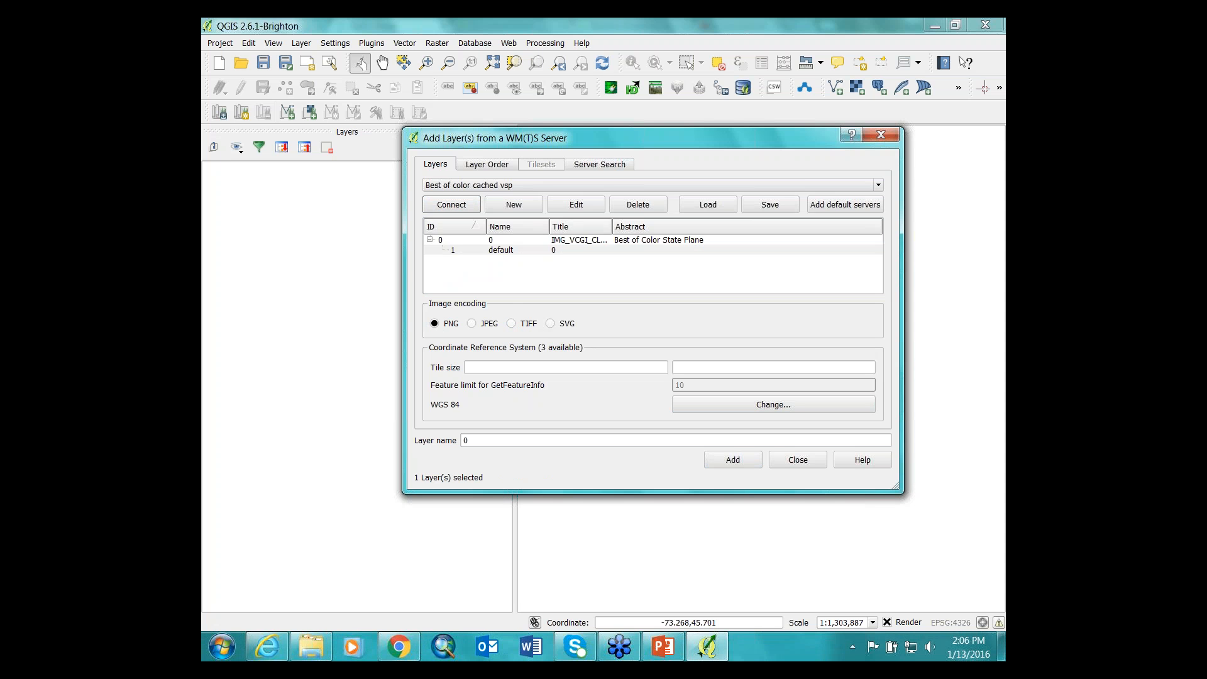
left_click(513, 251)
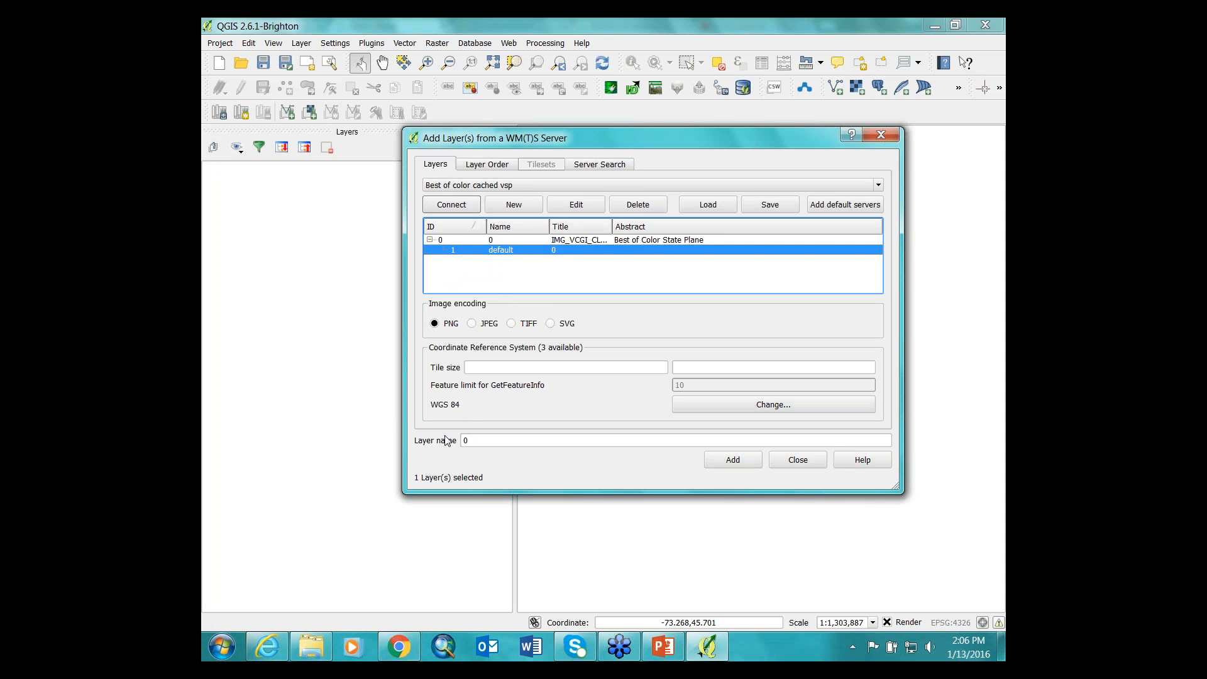
double_click(465, 440)
type("Be")
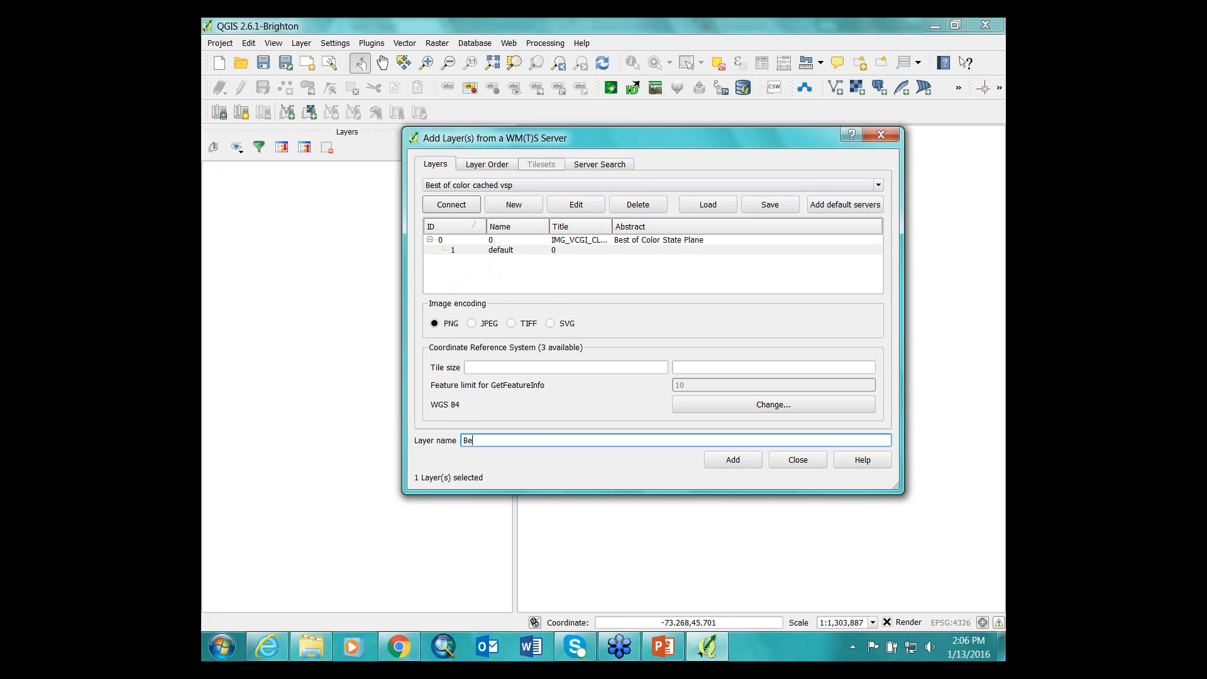
type("st of color imagery")
left_click(741, 459)
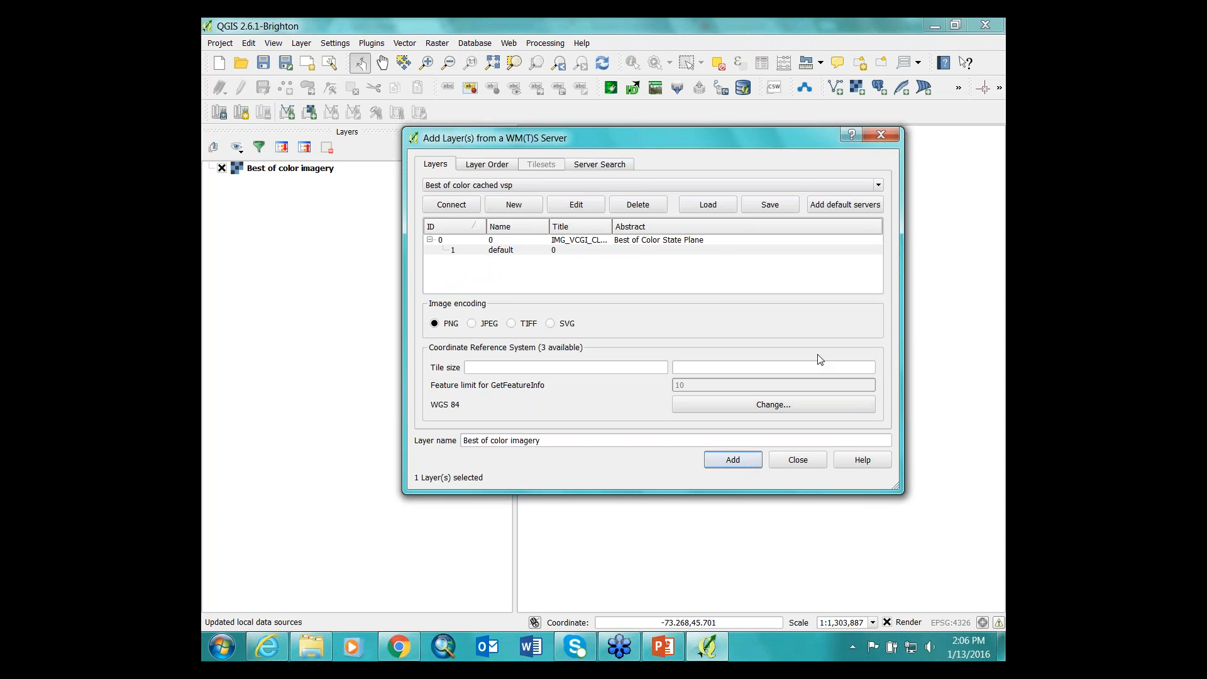
left_click_drag(781, 145, 694, 334)
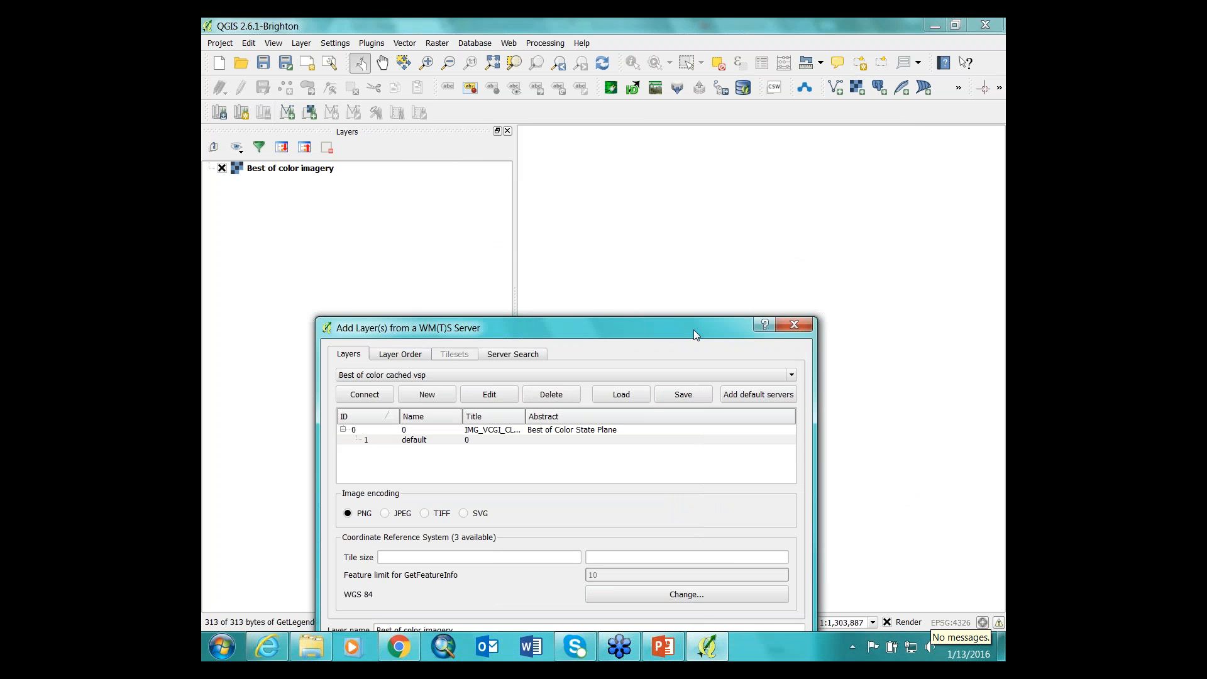
left_click_drag(694, 329, 697, 247)
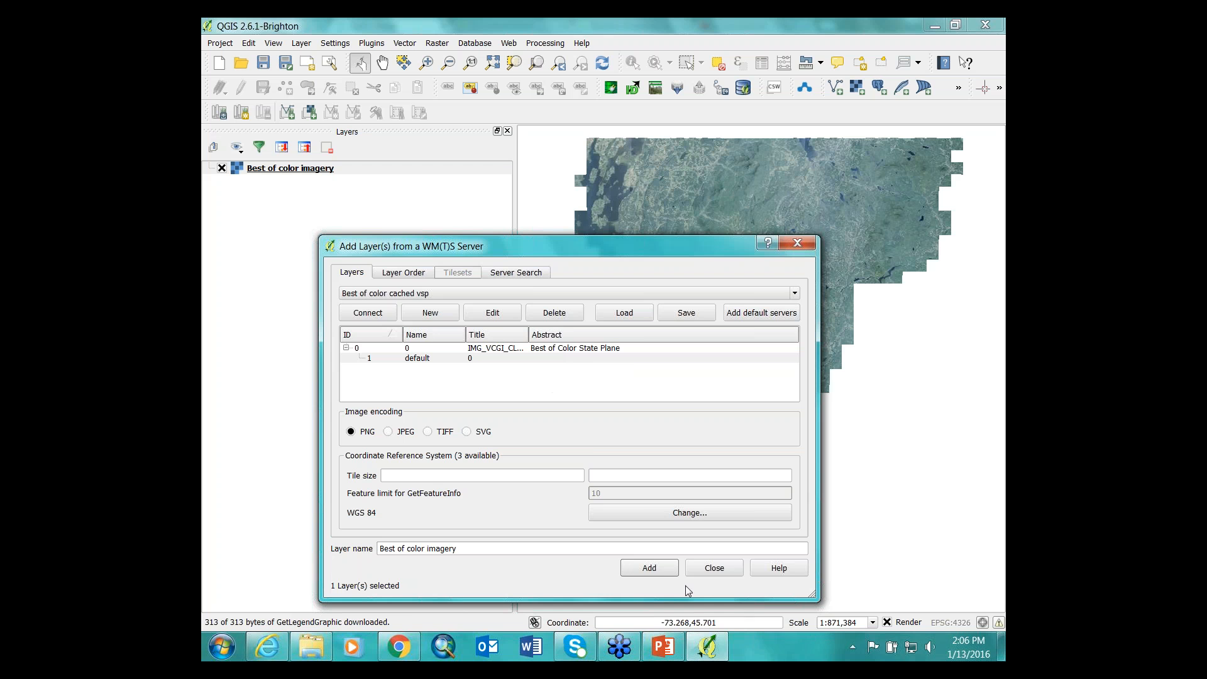
left_click(704, 571)
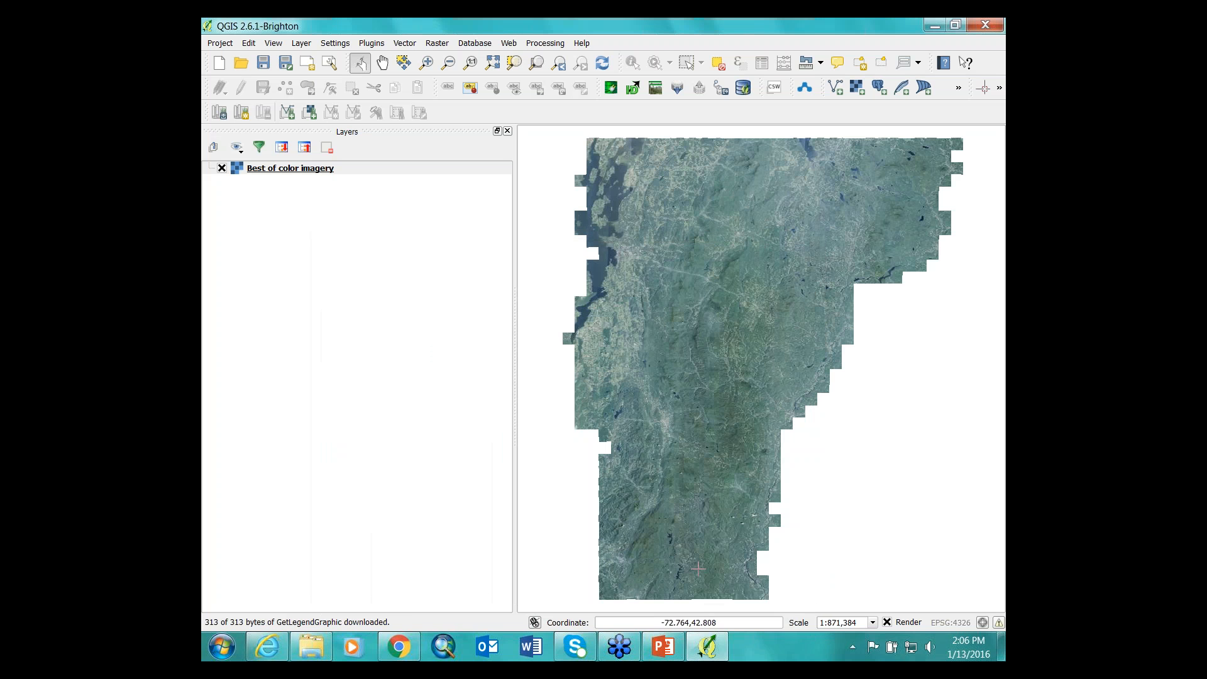
Set the project CRS to NAD83 / Vermont (EPSG:32145), then reopen the WMS layer dialog.
left_click(220, 43)
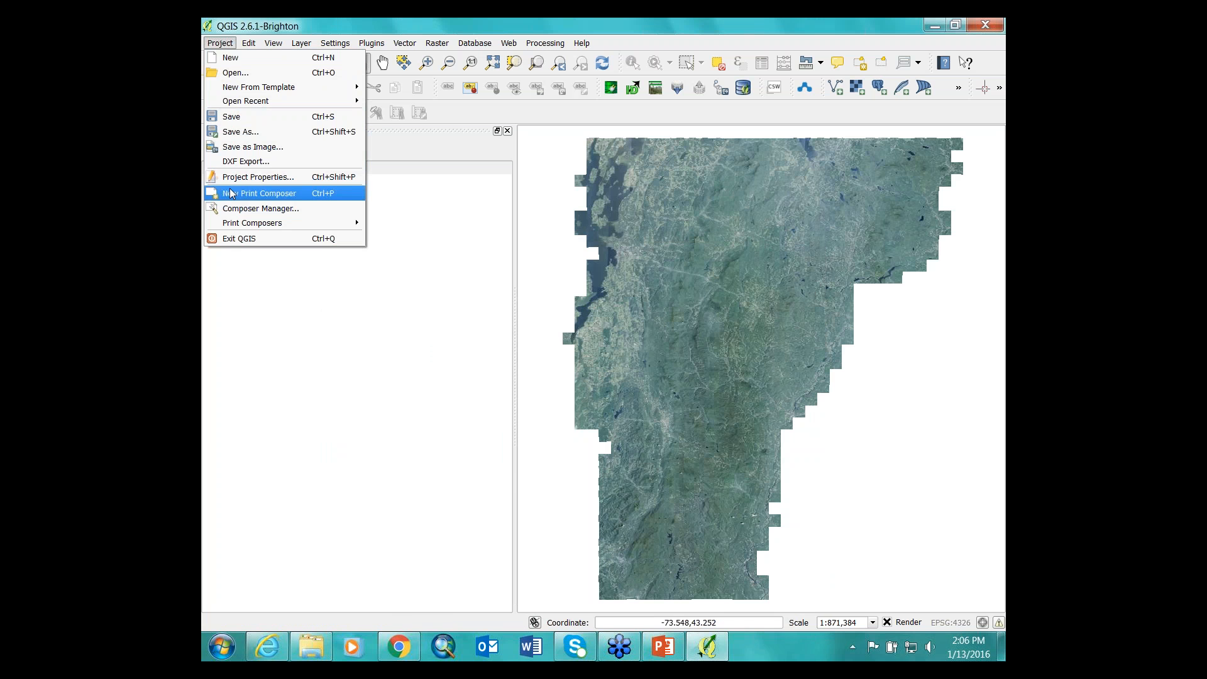
left_click(233, 179)
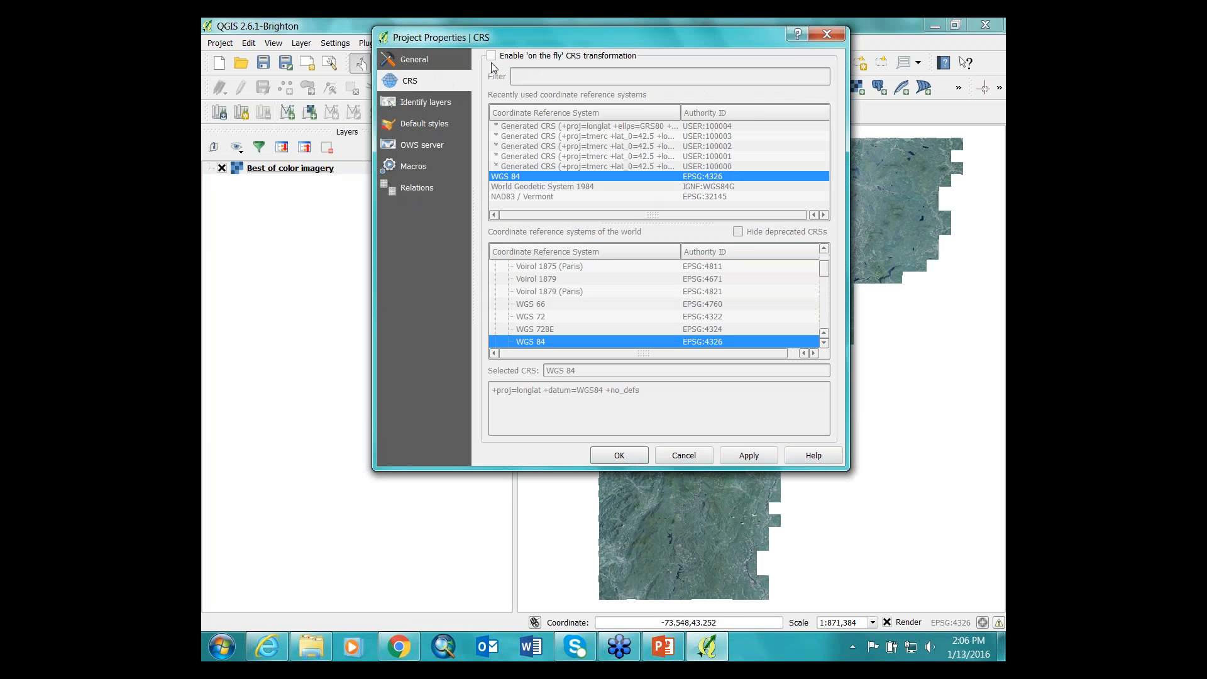
left_click(509, 197)
left_click(627, 457)
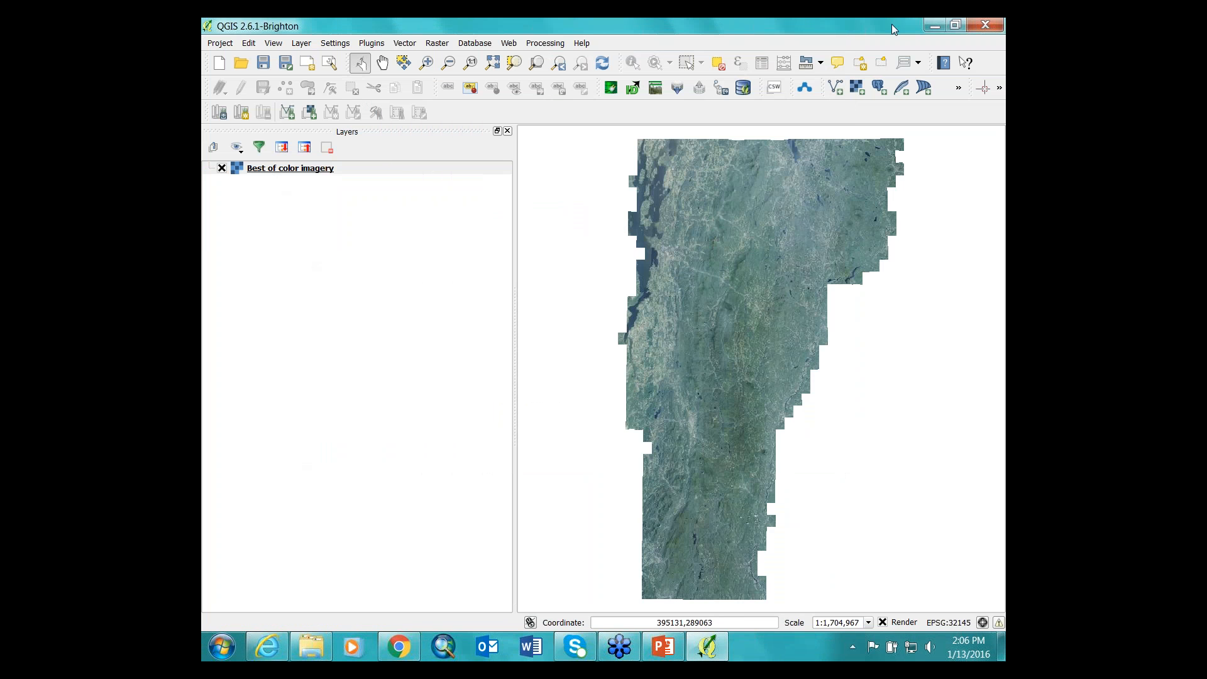
left_click(958, 88)
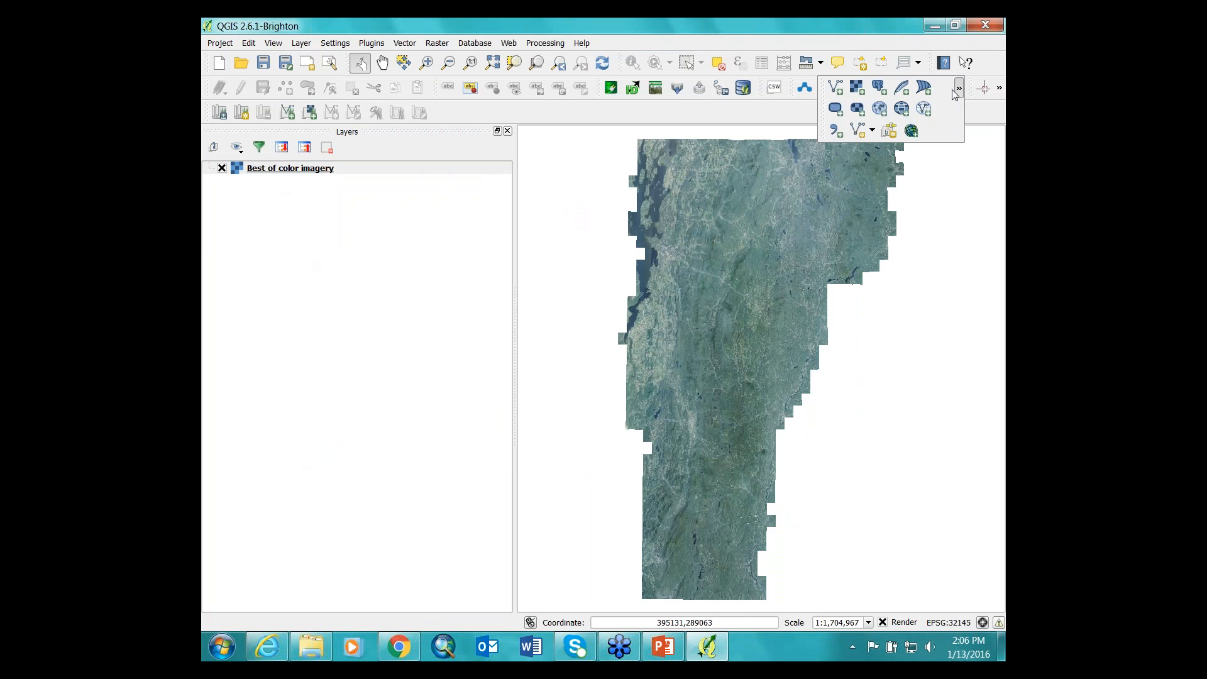
left_click(899, 112)
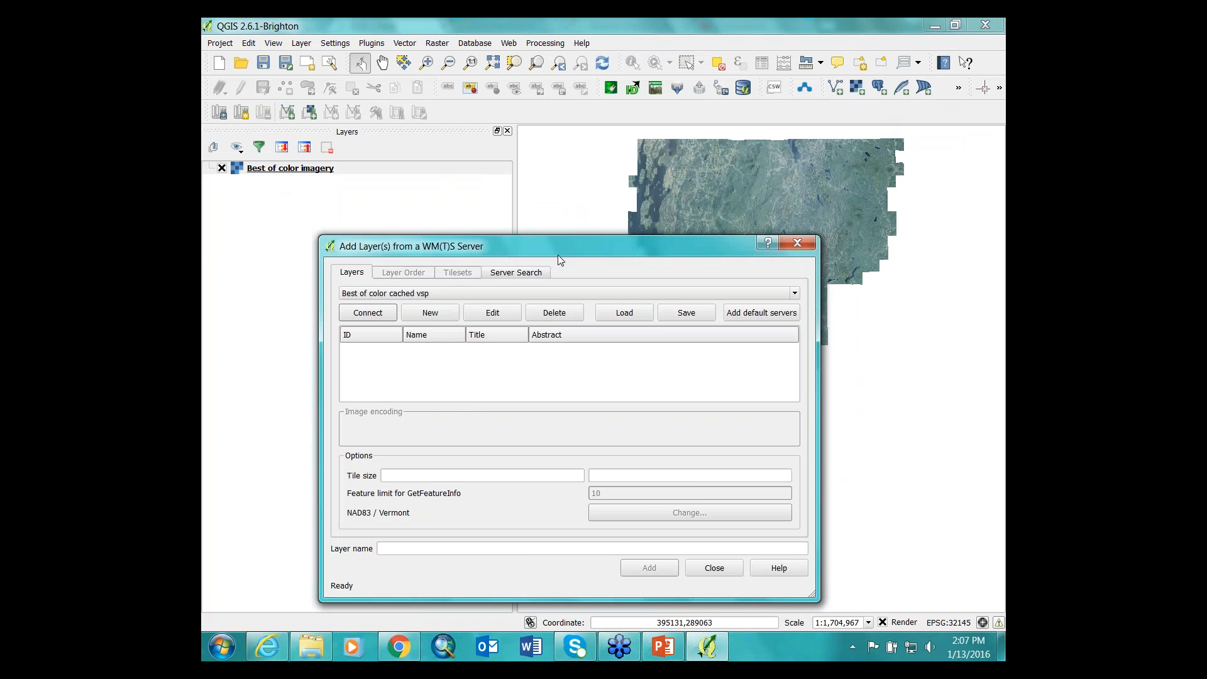
Create a WMS connection named 'My cool airports WMS' using the pasted qgiscloud WMS address.
left_click_drag(558, 255, 599, 127)
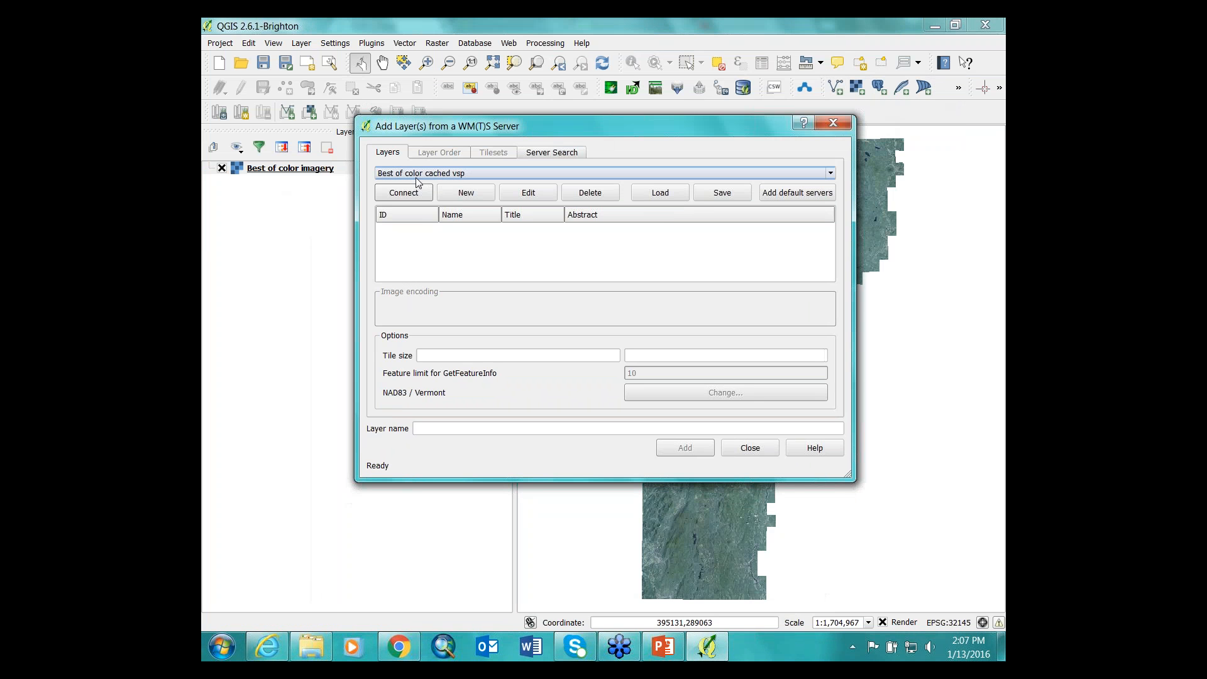
left_click(465, 192)
left_click(523, 215)
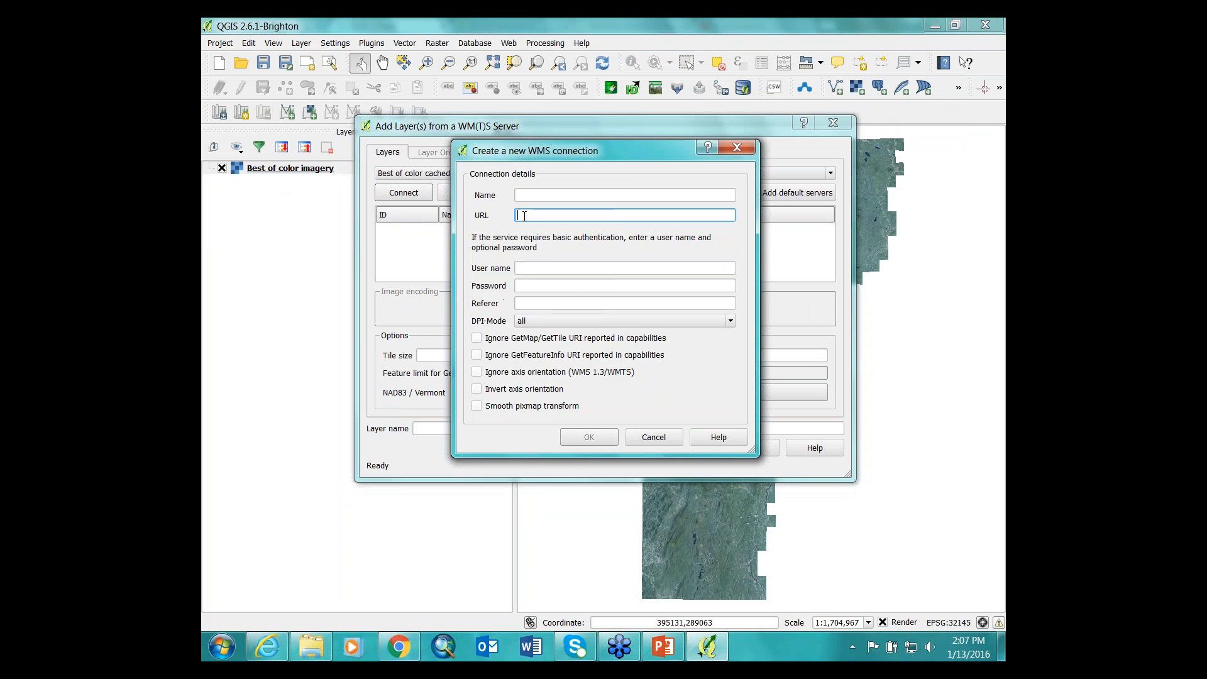
right_click(523, 217)
left_click(550, 281)
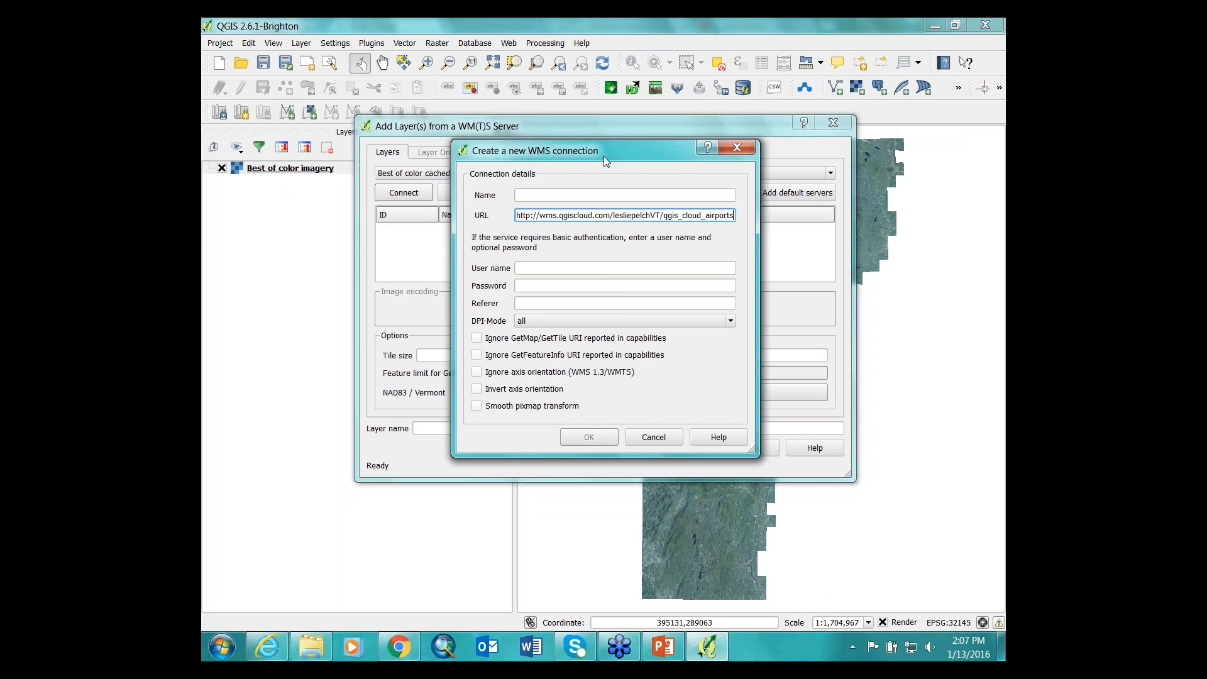
left_click_drag(591, 151, 641, 260)
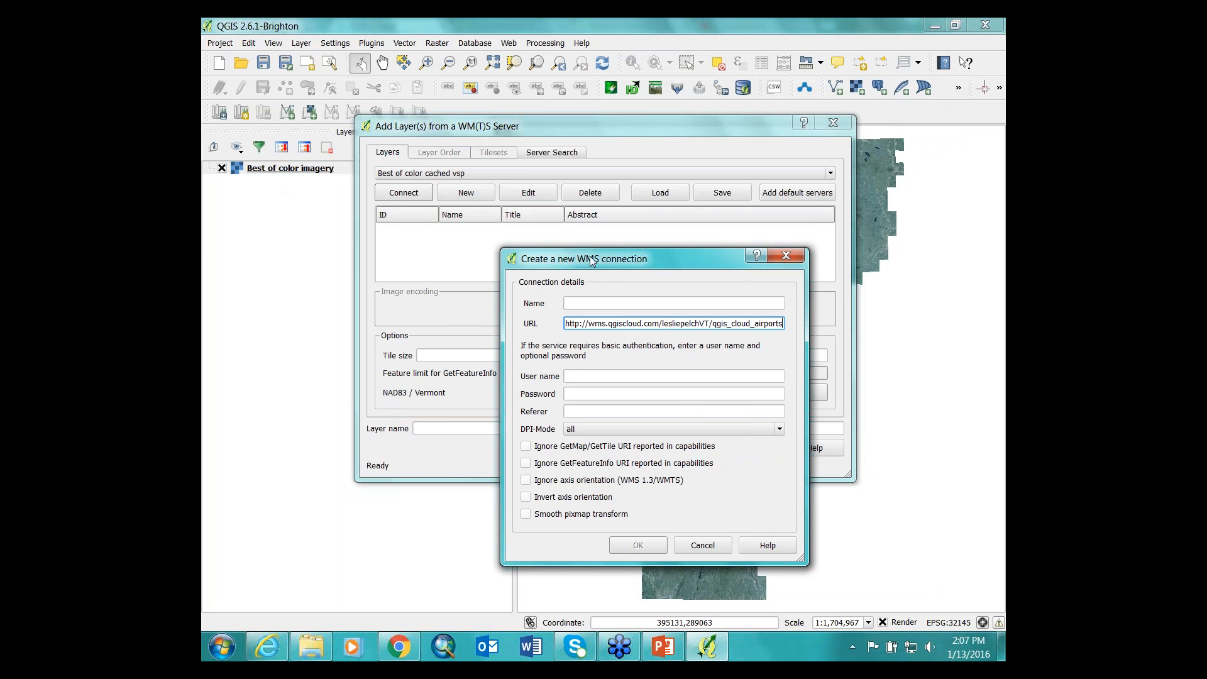
left_click_drag(677, 258, 617, 147)
left_click(524, 199)
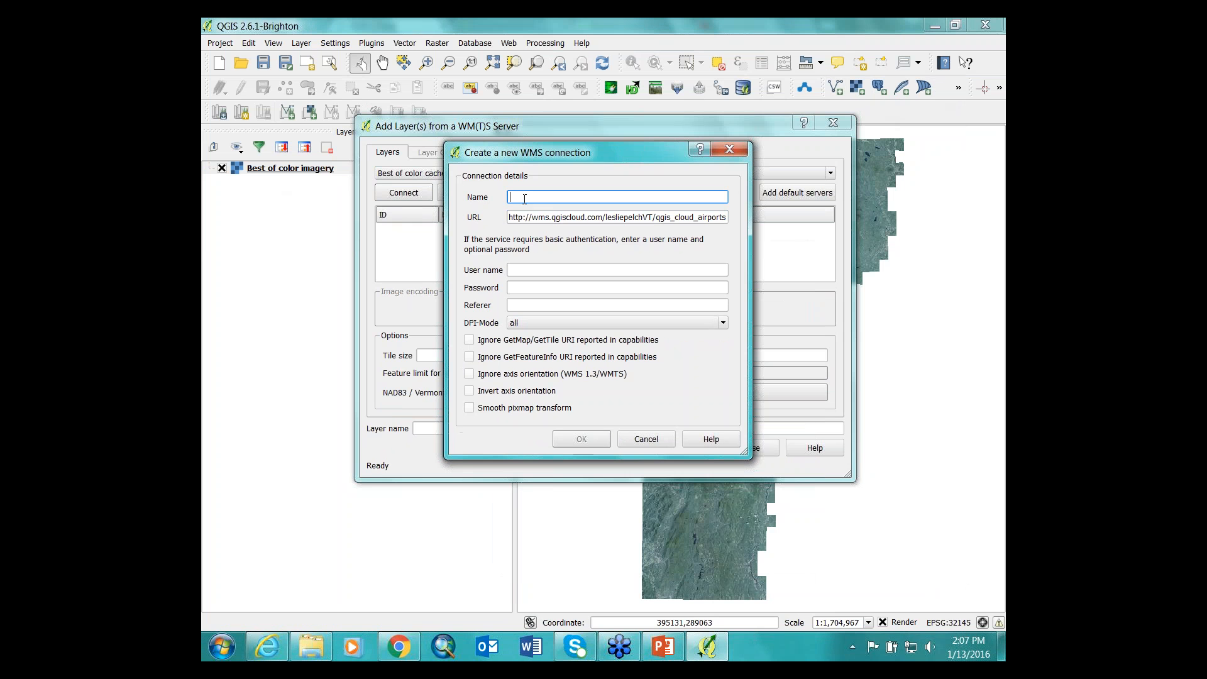
type("My cool airporst")
key("BackSpace")
key("BackSpace")
type("ts ")
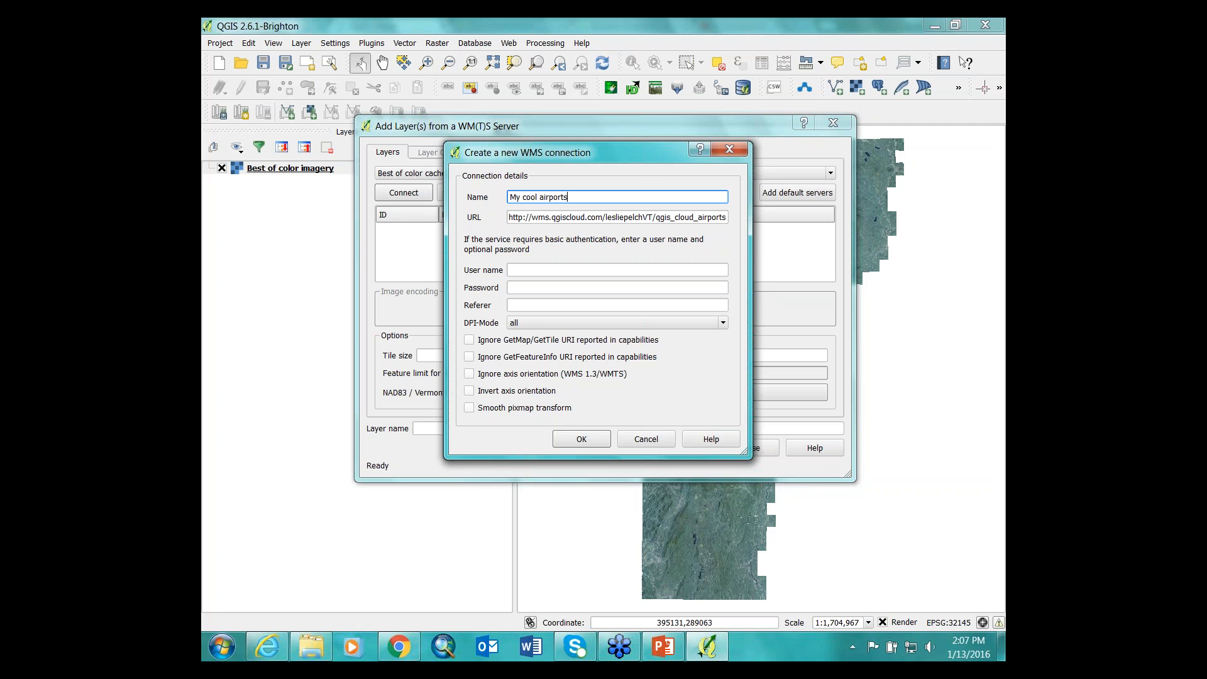
type("WMS")
left_click(581, 439)
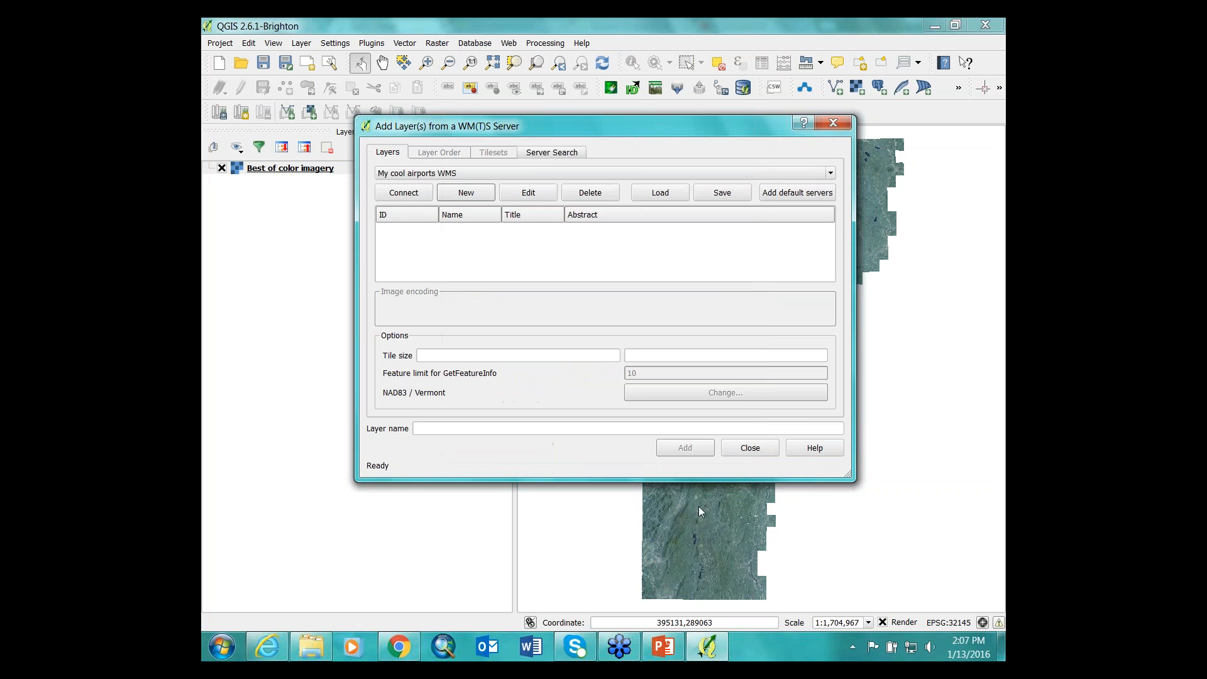
Connect and add the airports_vt layer as PNG plus the Town Boundaries layer.
left_click(400, 197)
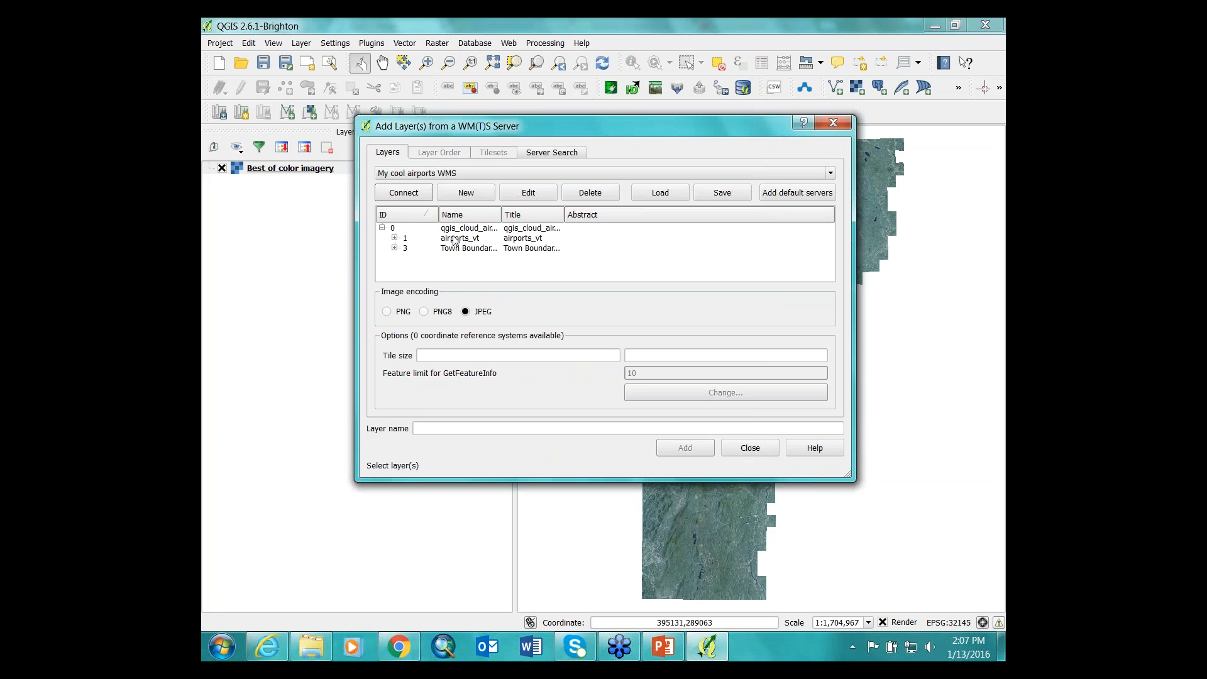
left_click(455, 240)
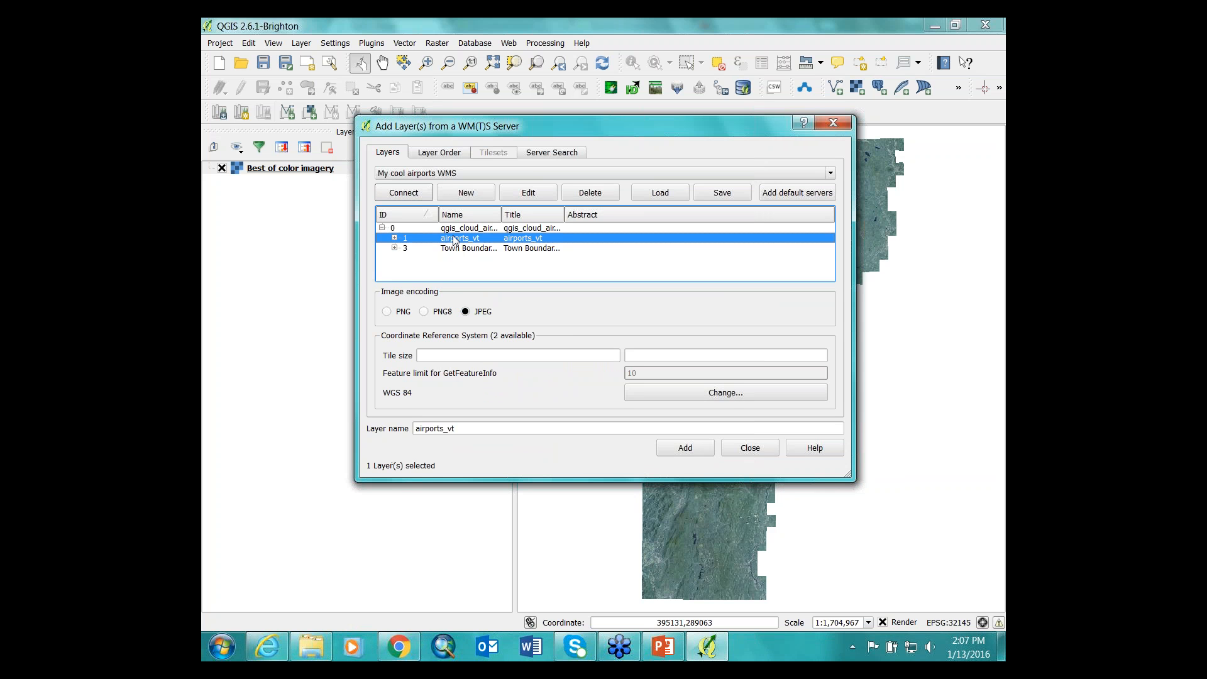
left_click(467, 249)
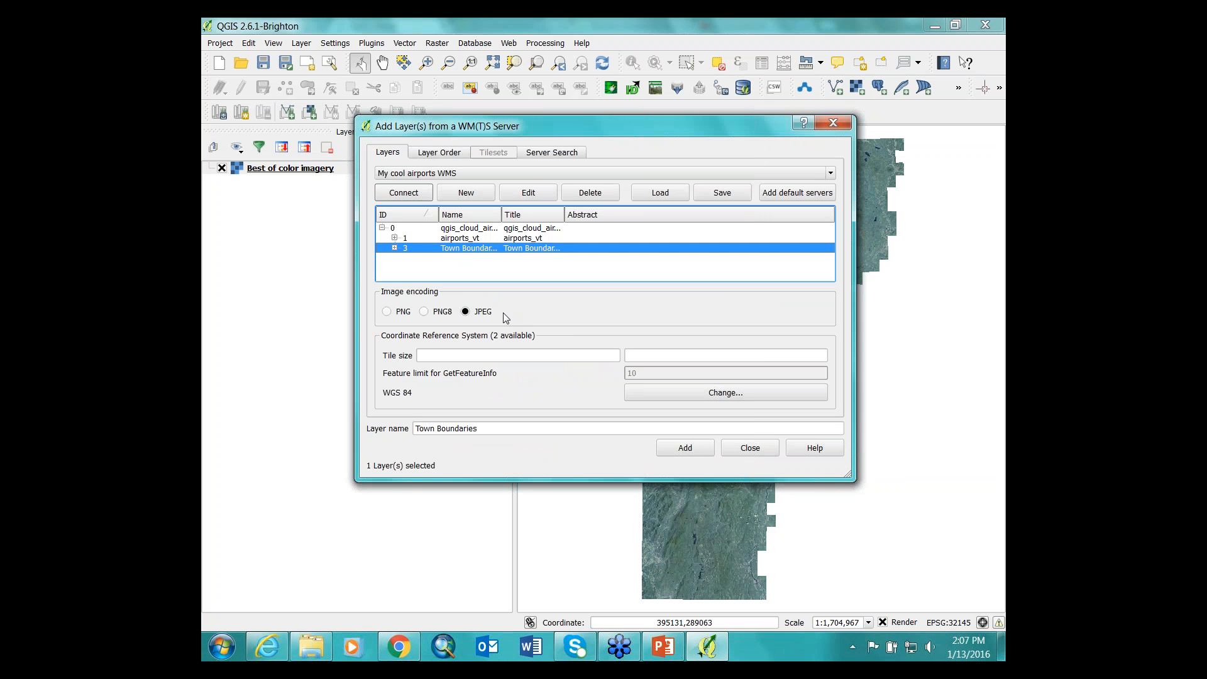
left_click(460, 239)
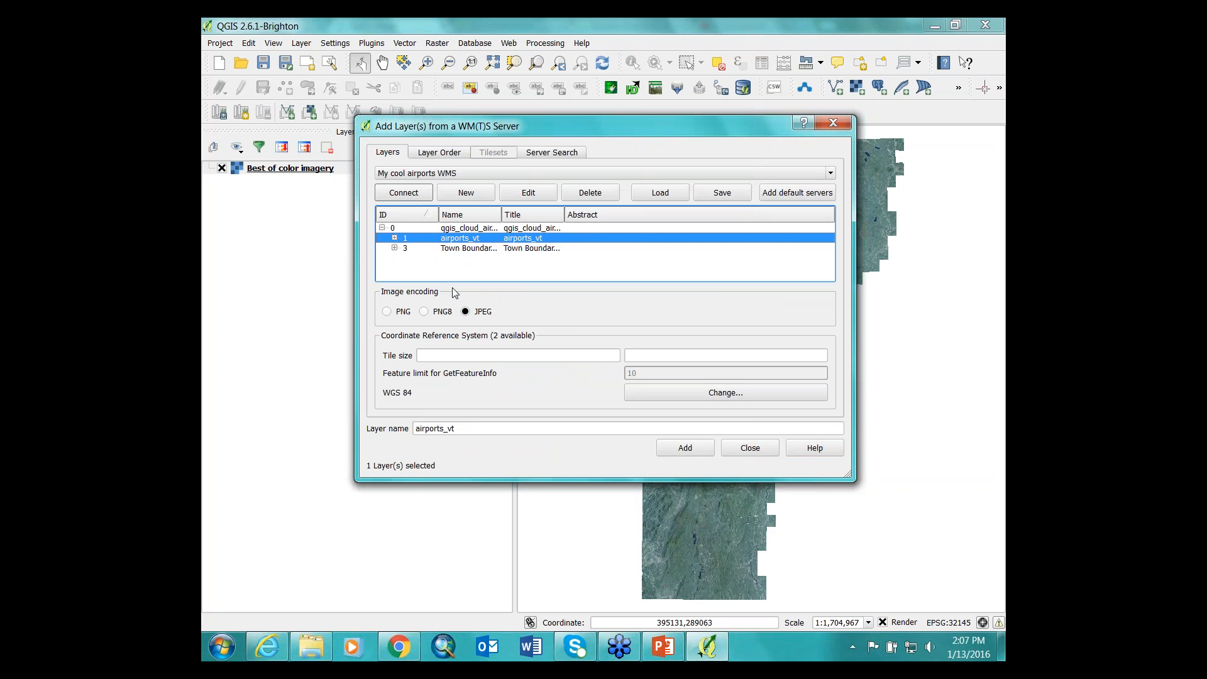
left_click(456, 249)
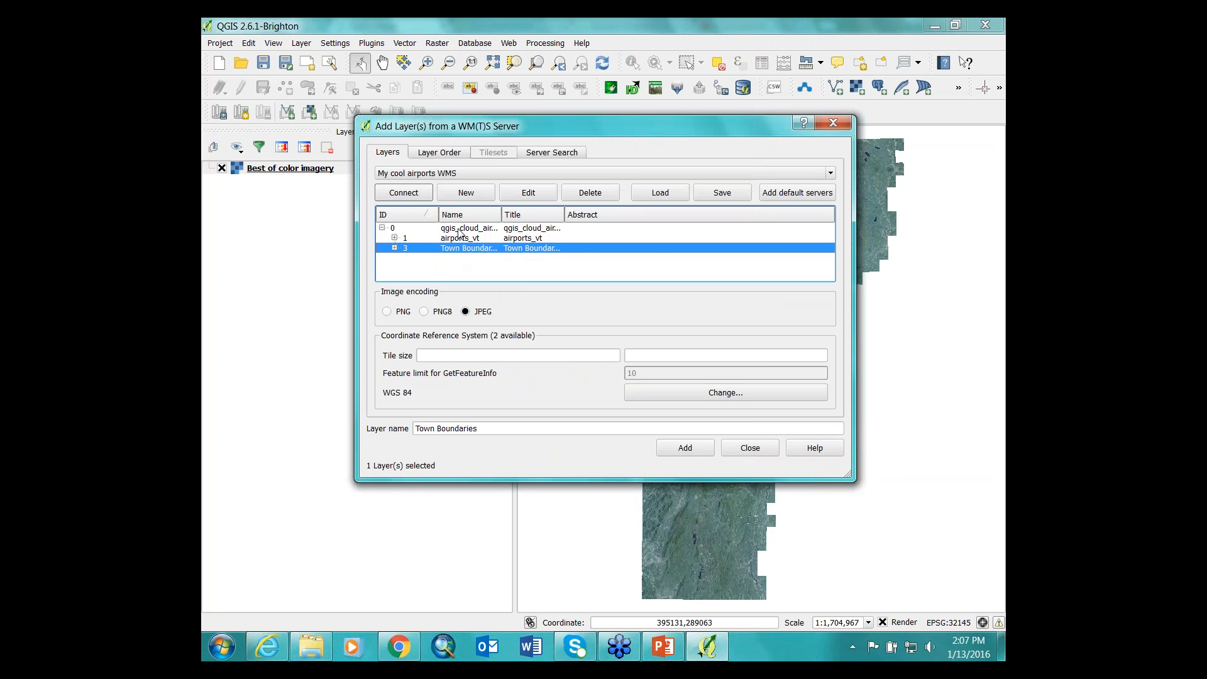
left_click(459, 230)
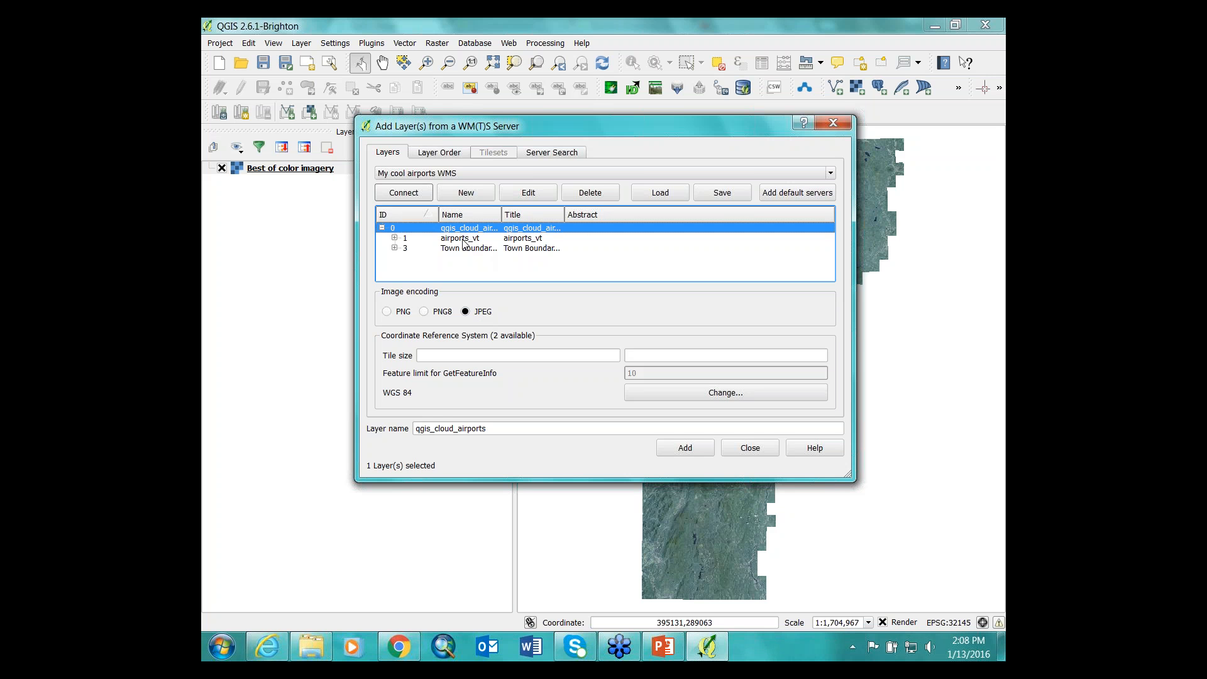
left_click(465, 239)
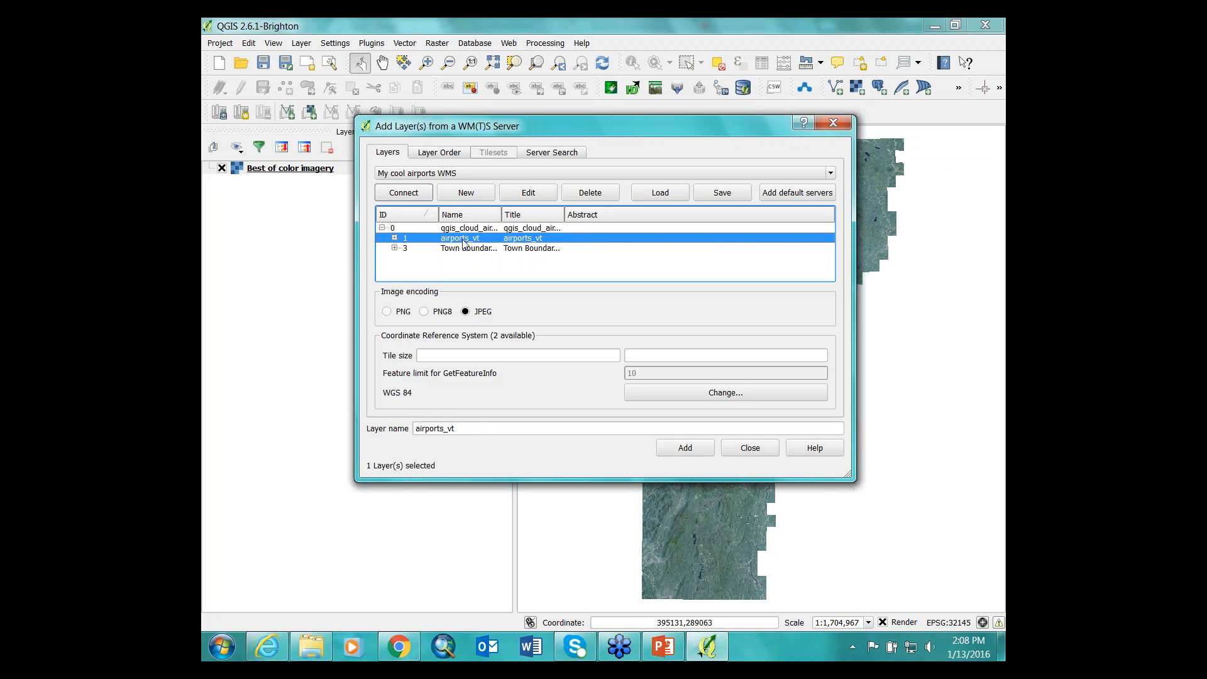
left_click(386, 311)
left_click(674, 449)
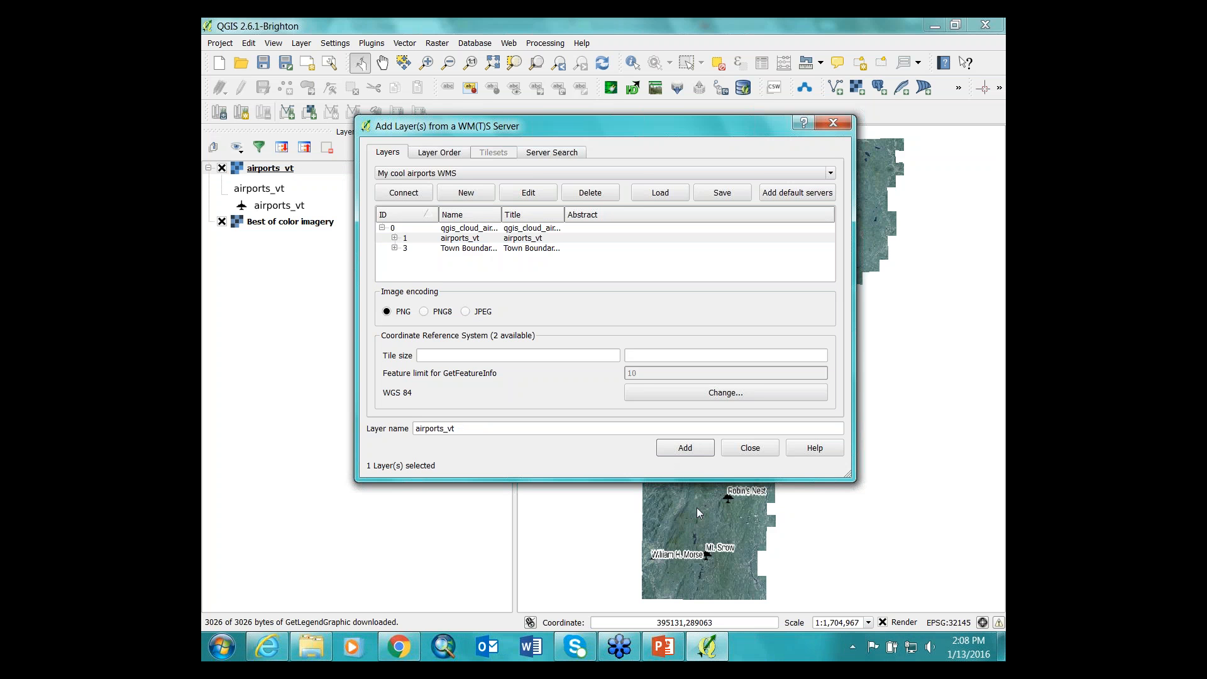
left_click(465, 249)
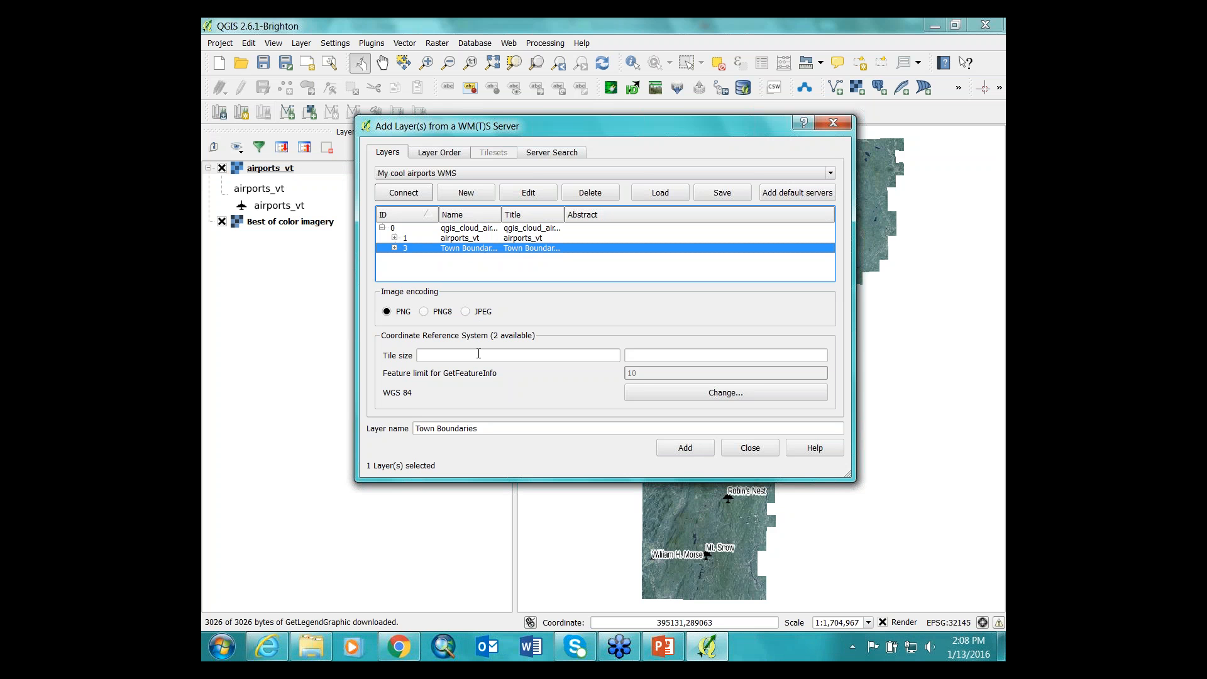
left_click(690, 453)
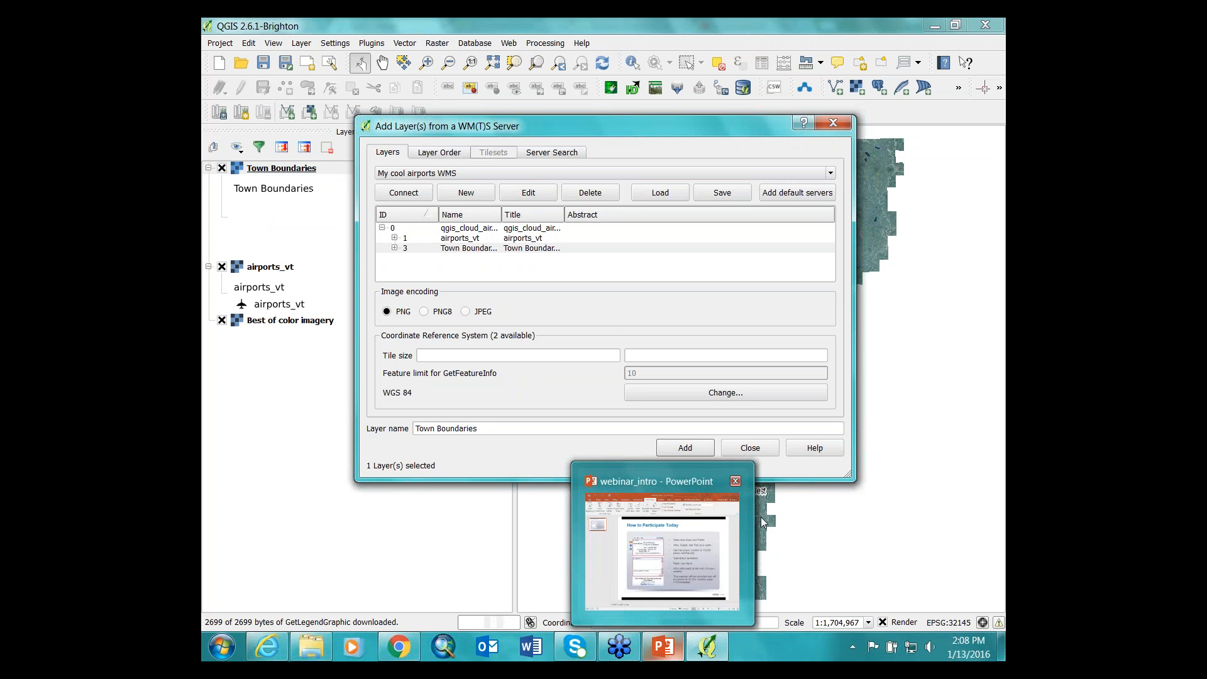
left_click(749, 449)
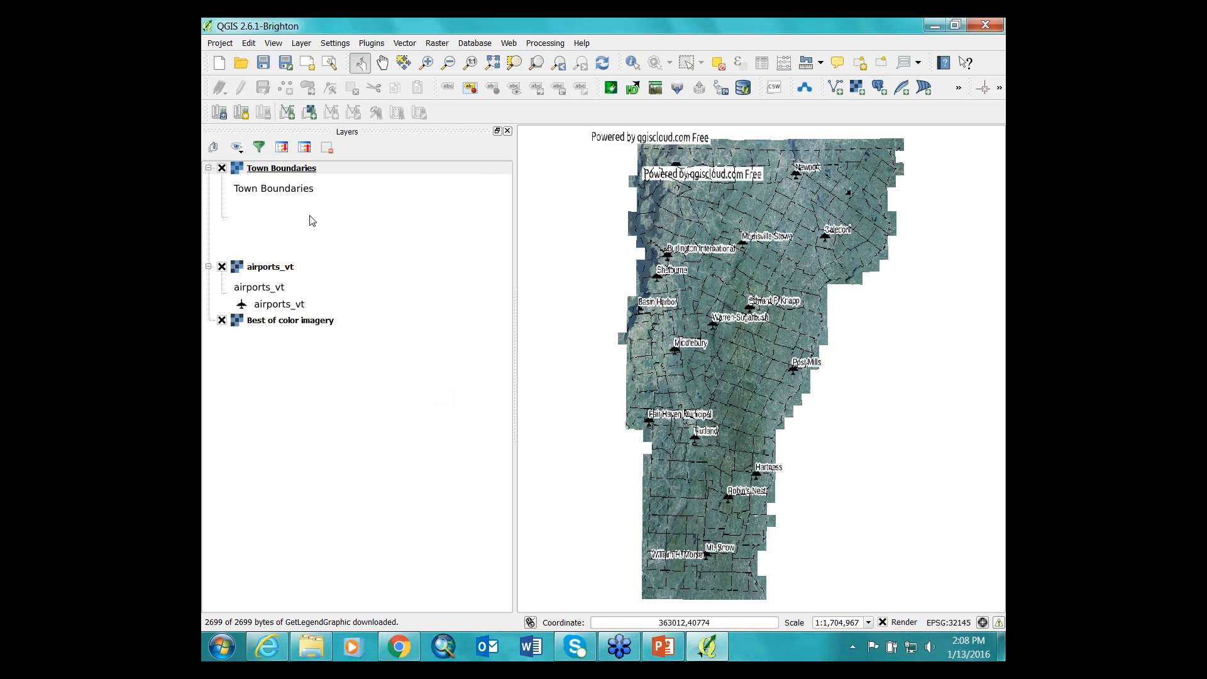
Collapse the layer legends and move airports_vt above Town Boundaries in the Layers panel.
left_click(294, 169)
left_click_drag(295, 170, 252, 171)
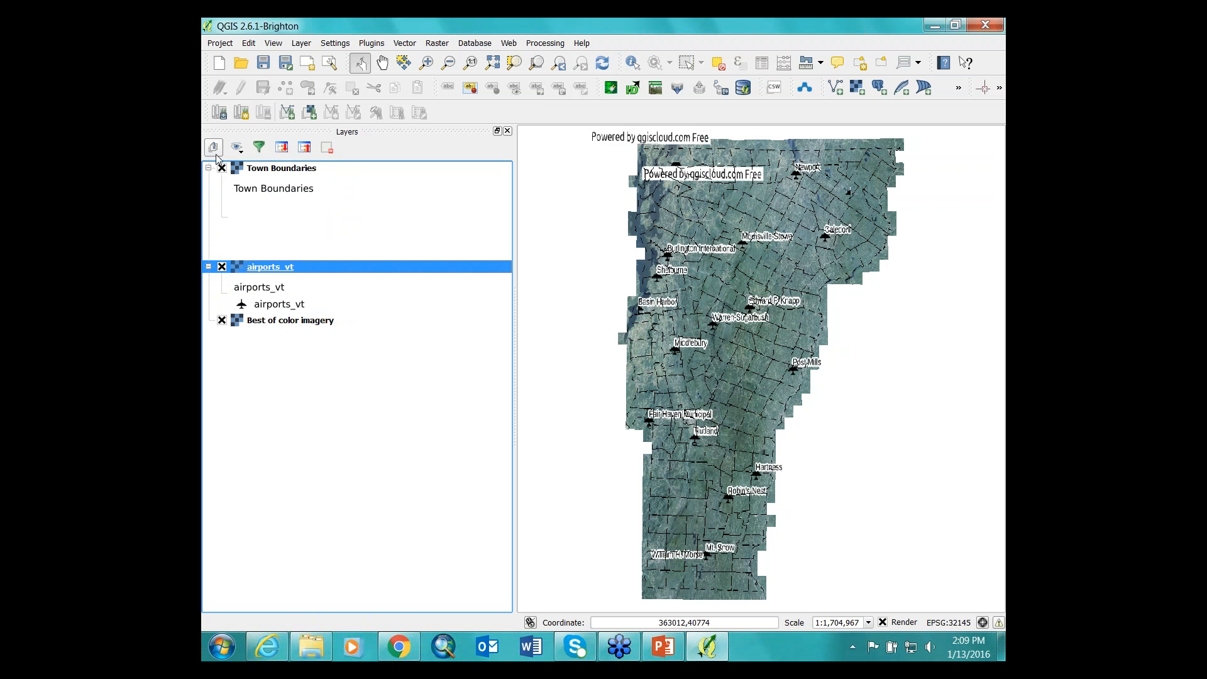
left_click(305, 151)
left_click_drag(293, 182, 263, 167)
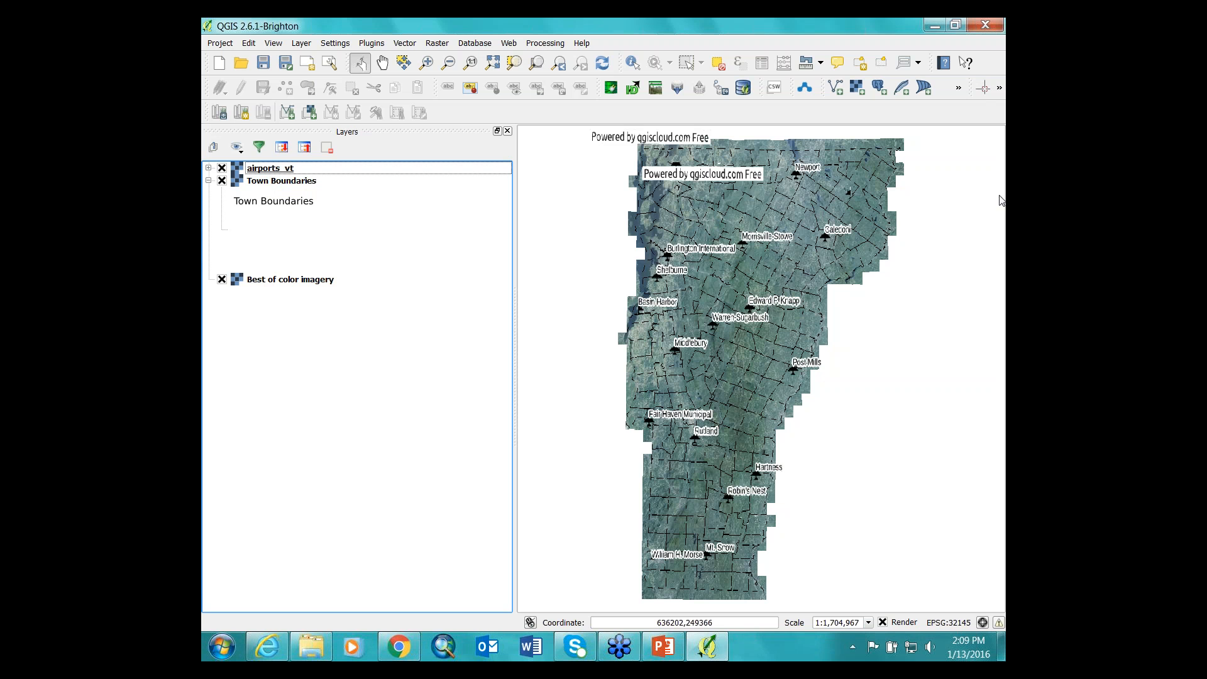
left_click(997, 29)
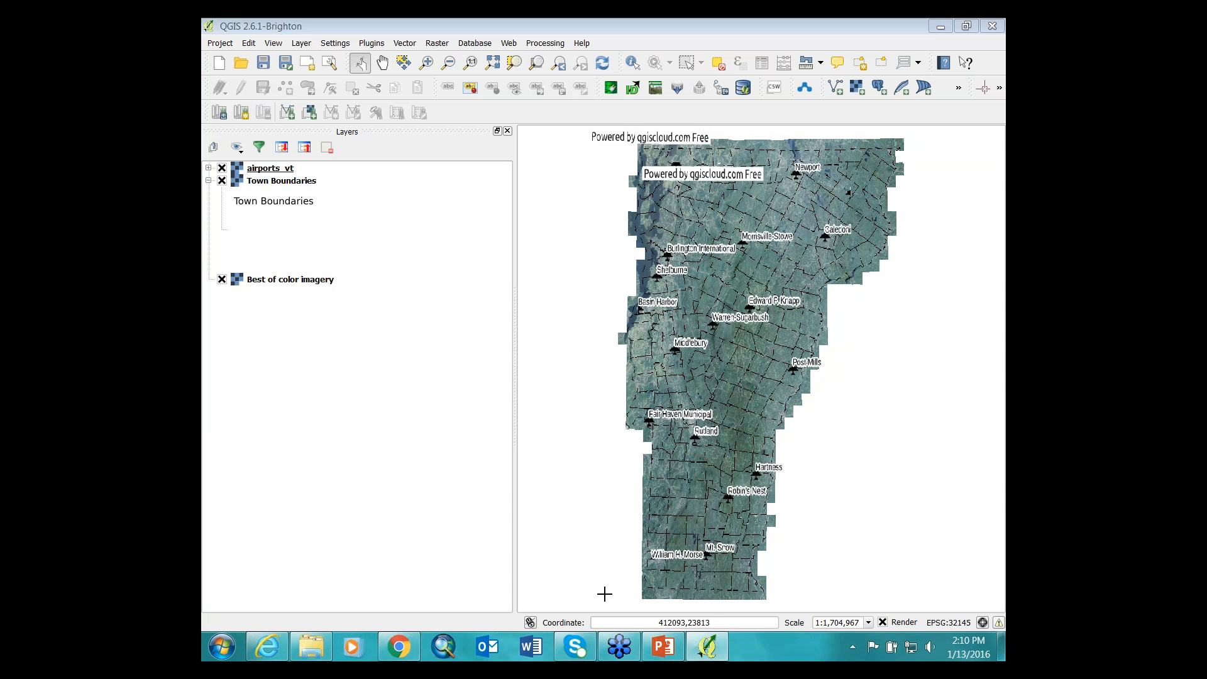
Return to the web map in Internet Explorer and open the qgiscloud.com sign-in page in a new tab.
left_click(267, 646)
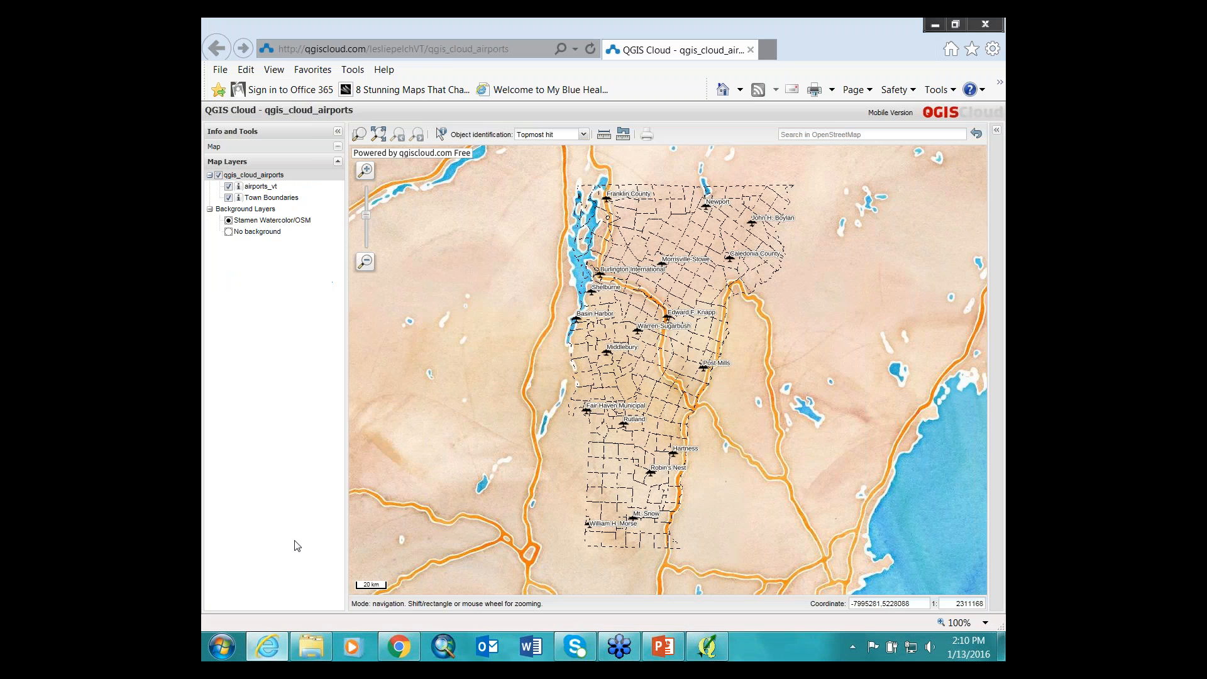
left_click(489, 49)
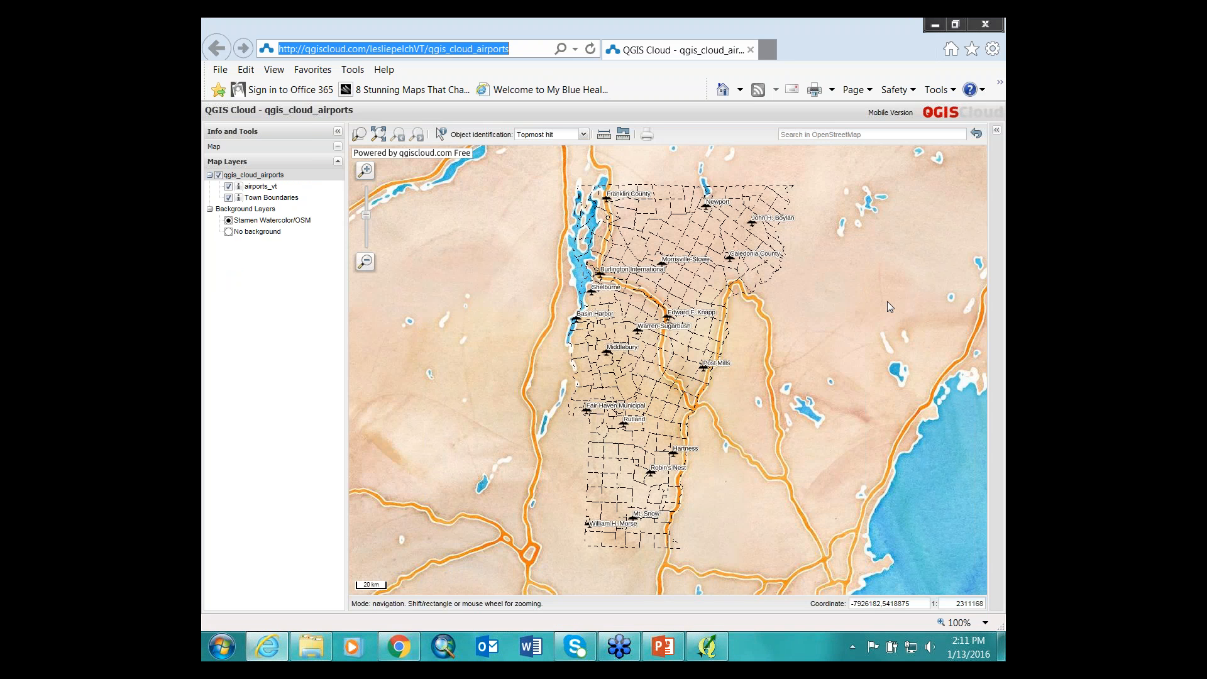
left_click(831, 40)
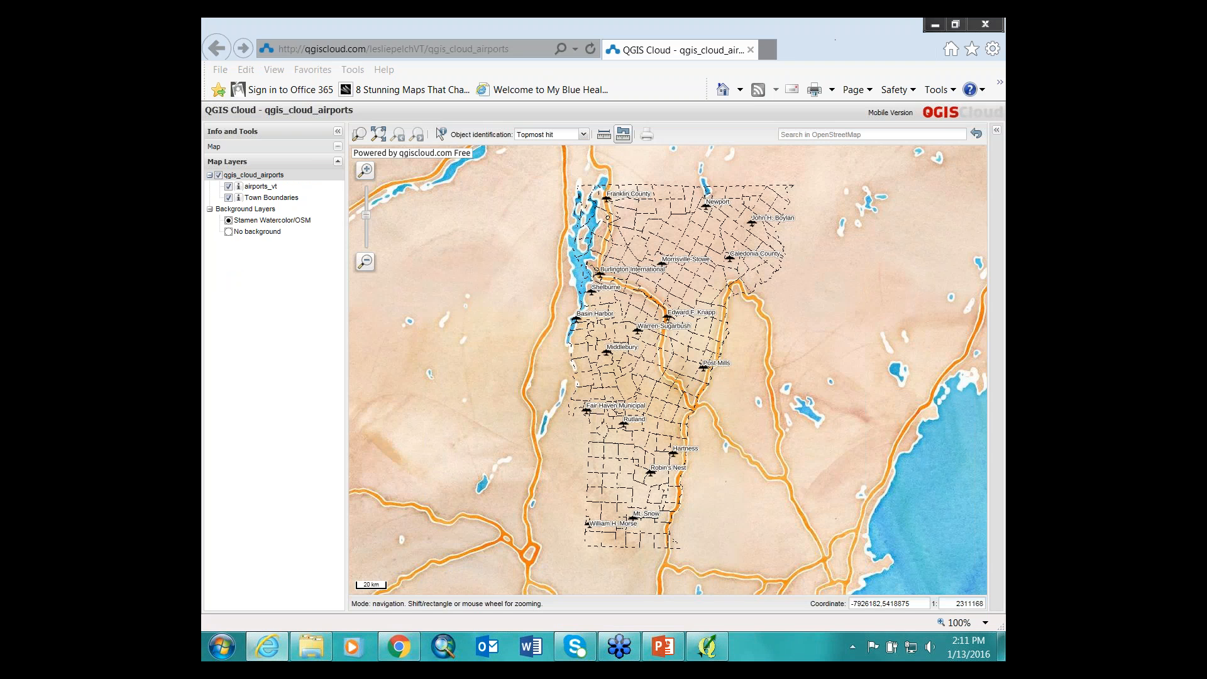
left_click(948, 115)
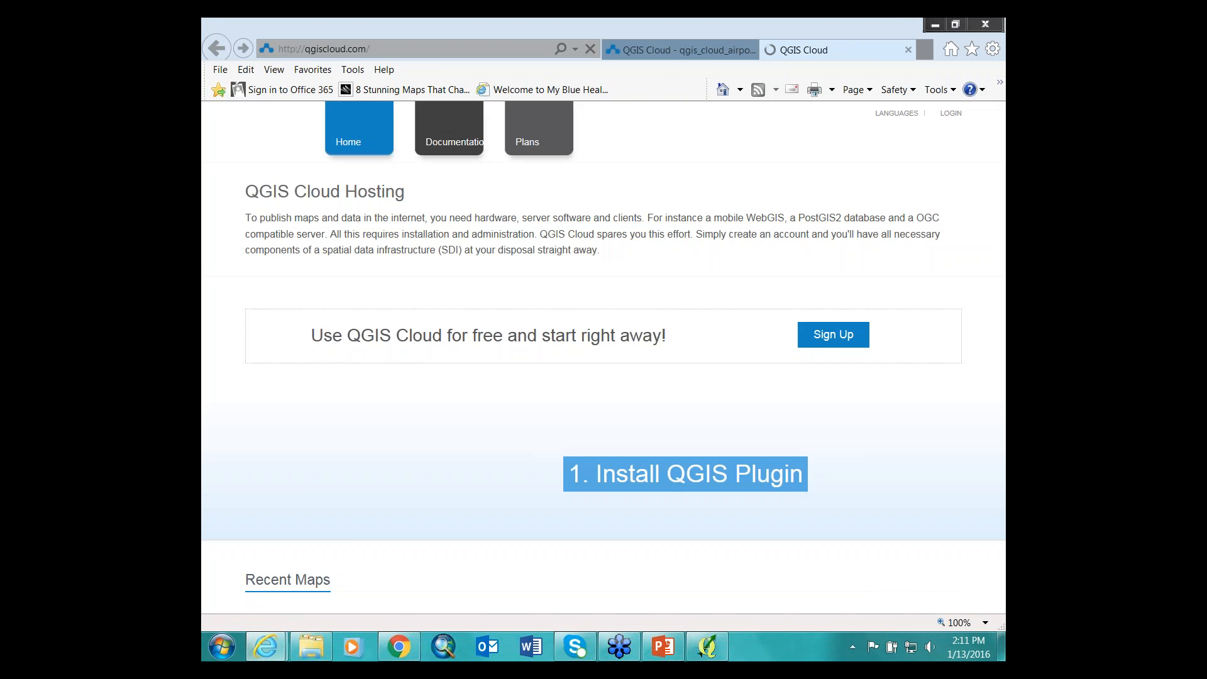
left_click(948, 114)
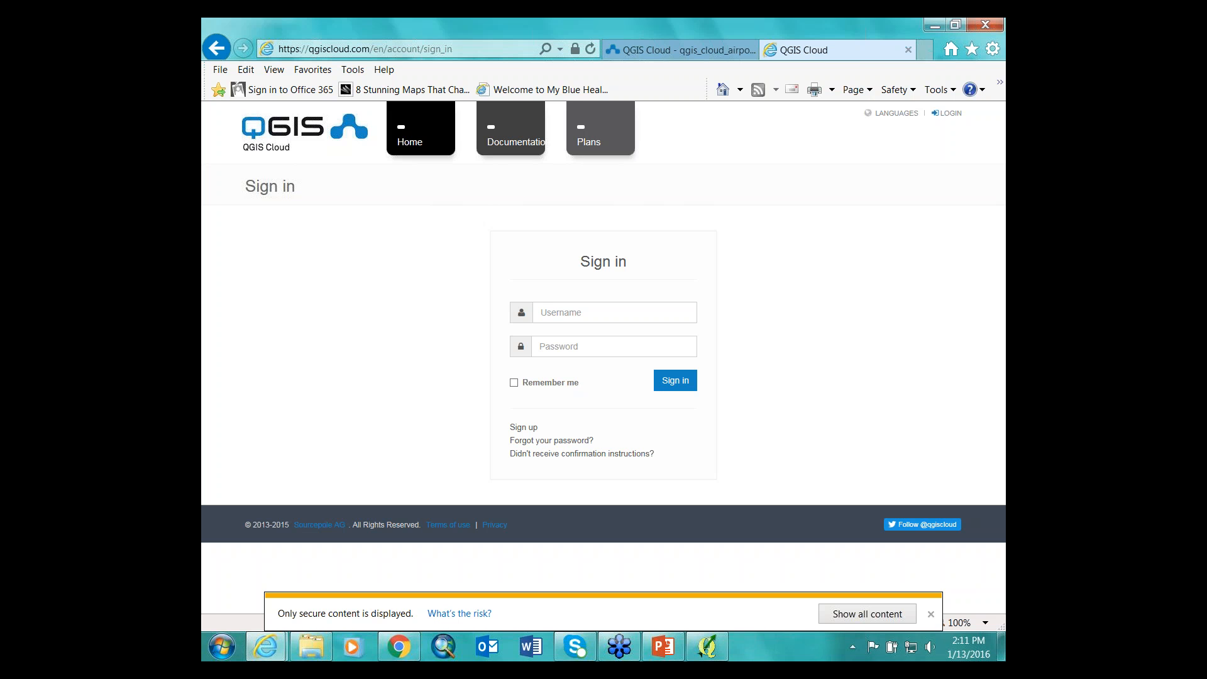
Sign in with the account username and password, then edit qgis_cloud_airports from the Maps list.
left_click(621, 316)
type("lesliepelchVT")
key("Tab")
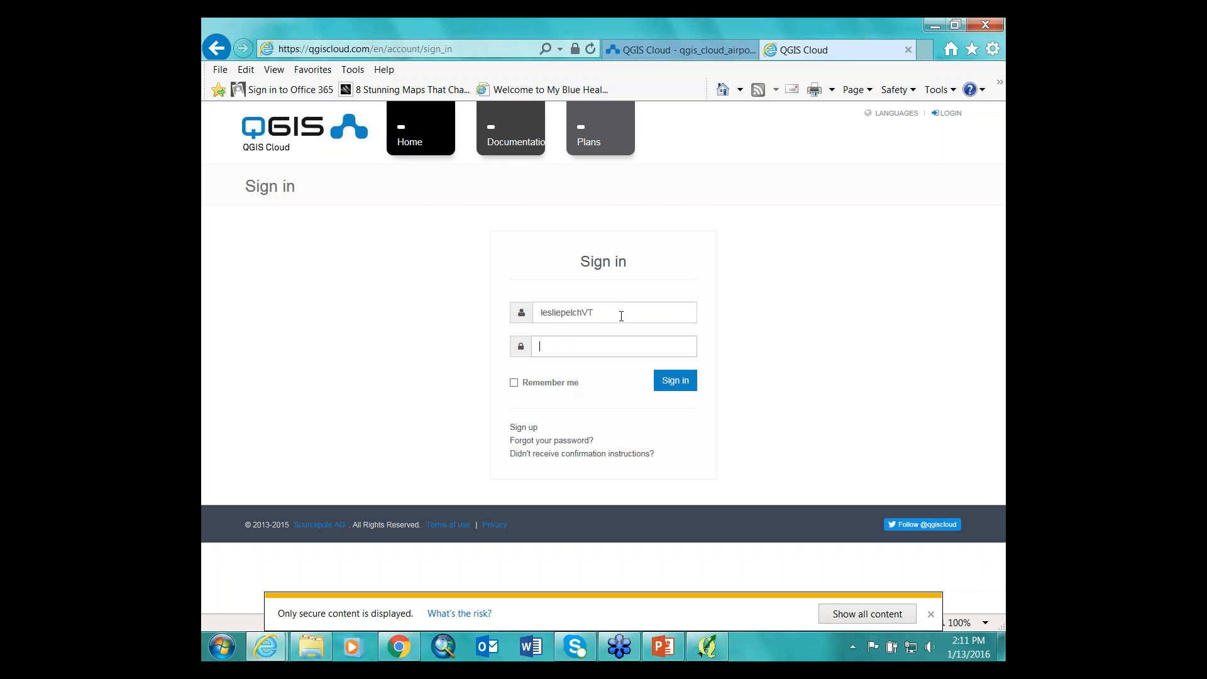
type("•••••")
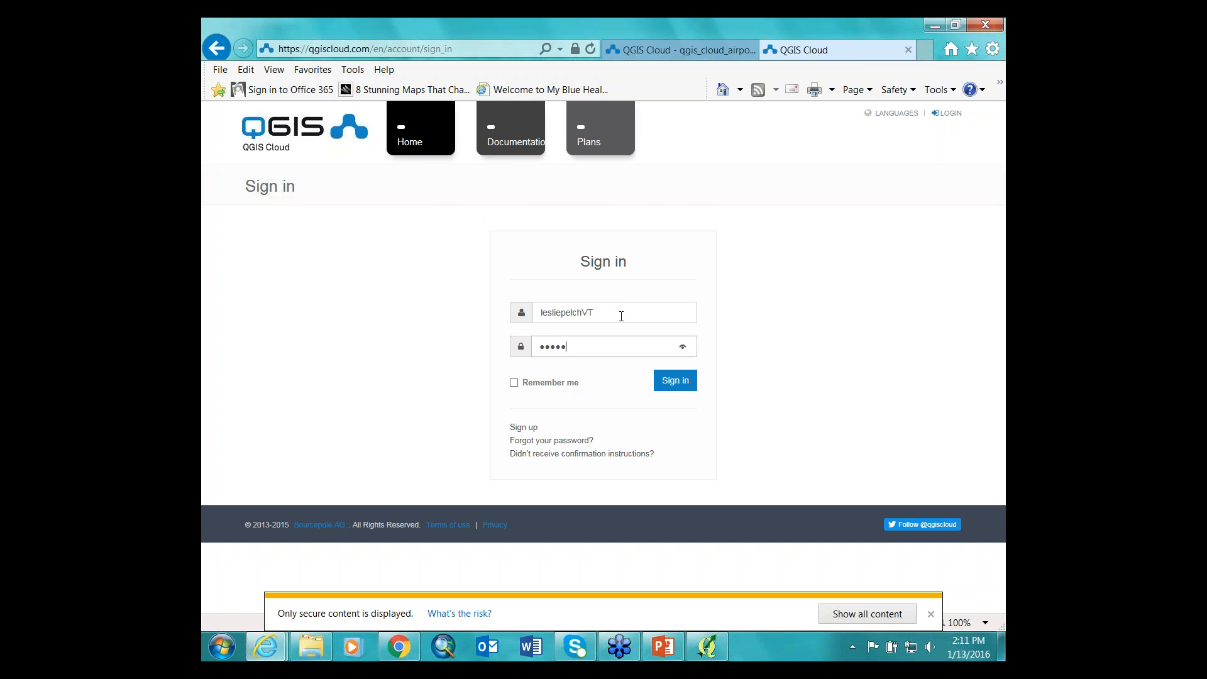
type("•••••")
key("Return")
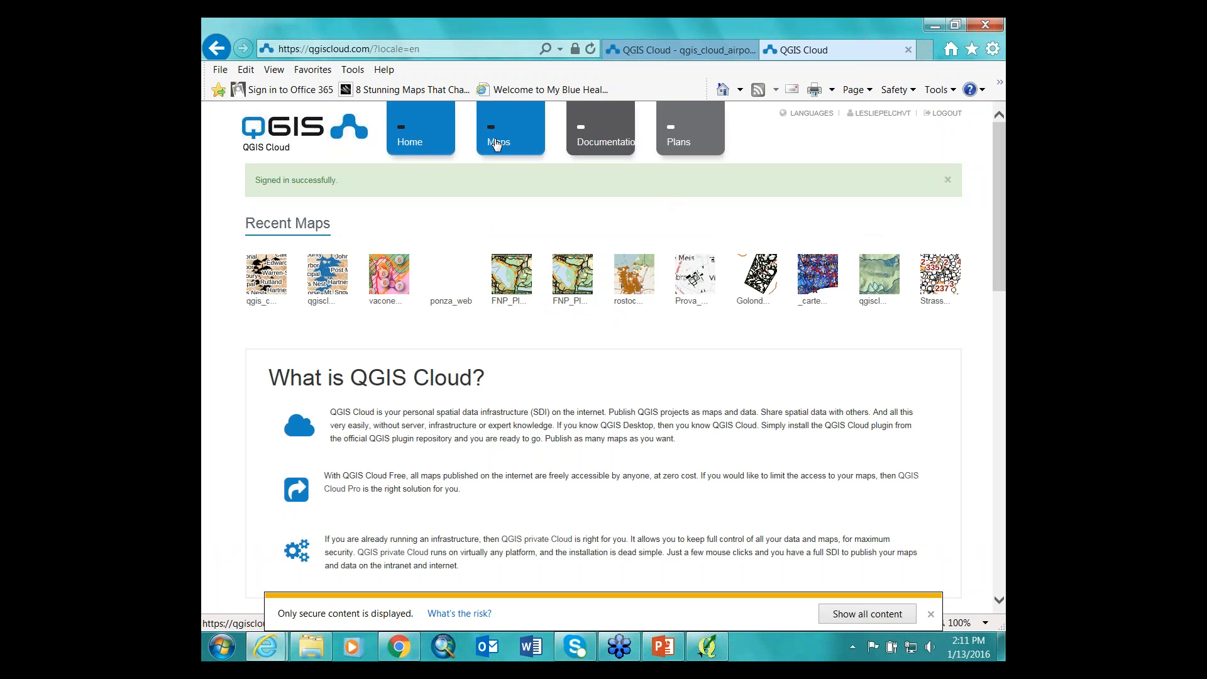
left_click(497, 143)
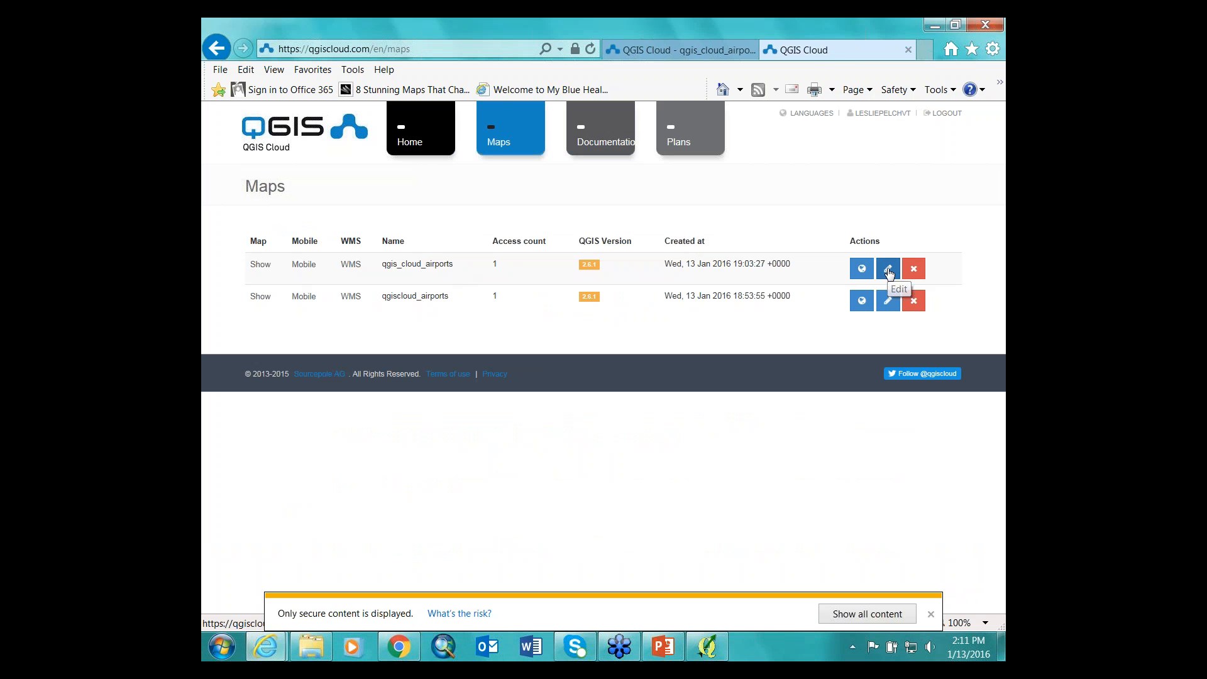
left_click(888, 271)
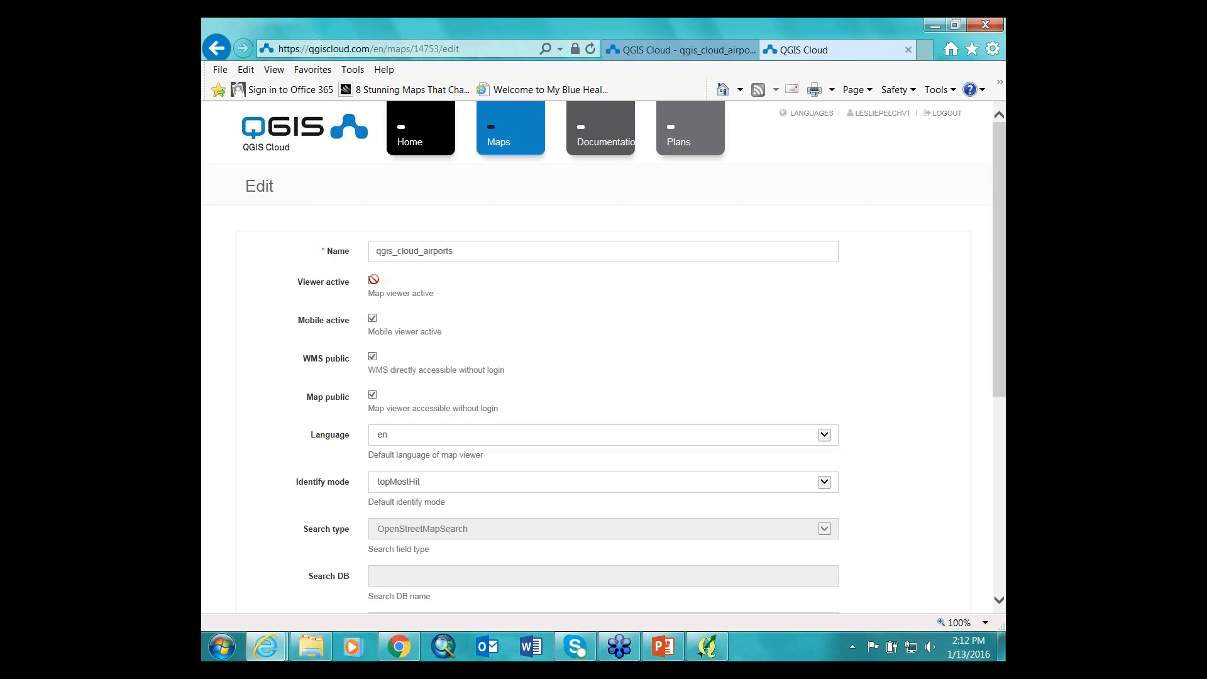
Rename the map to 'Vermont Airports', keeping English language and topMostHit identify mode.
double_click(493, 250)
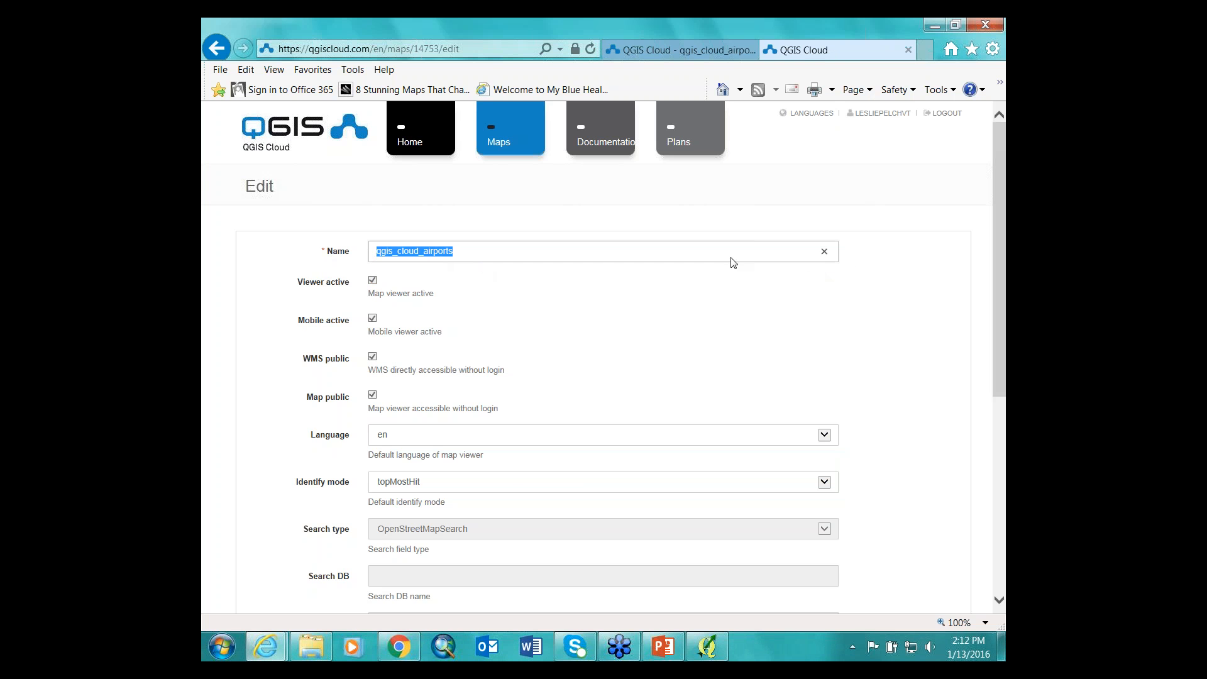
left_click(824, 252)
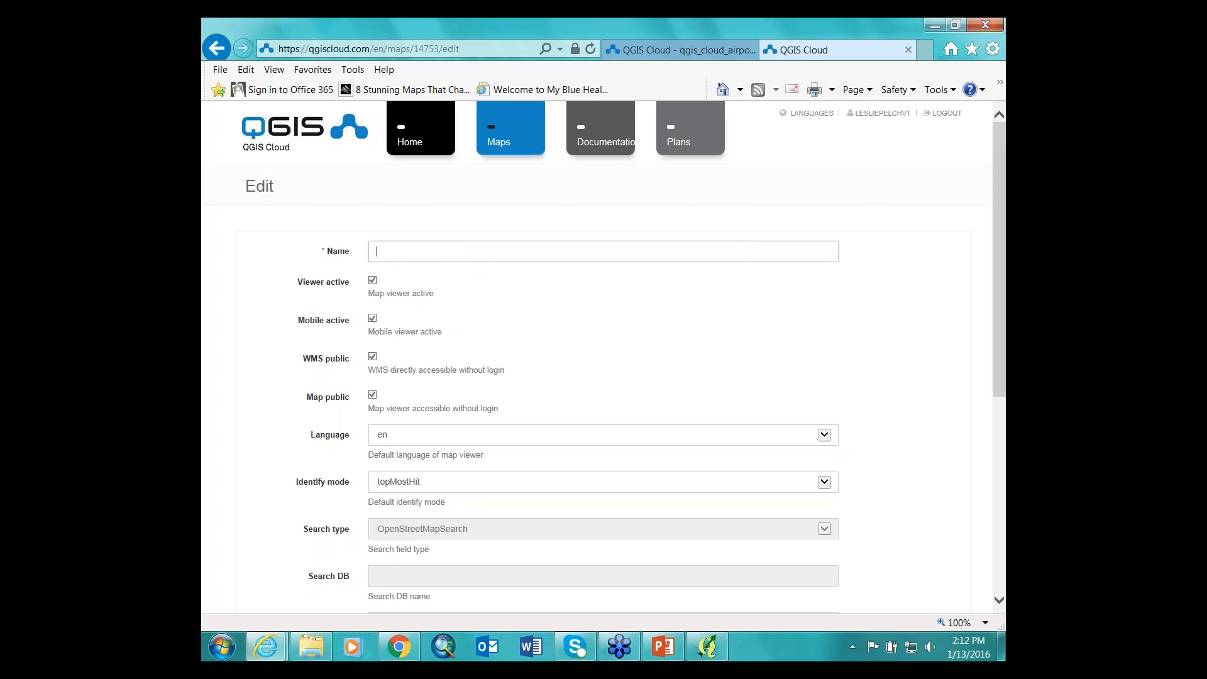
type("Vermont Airports")
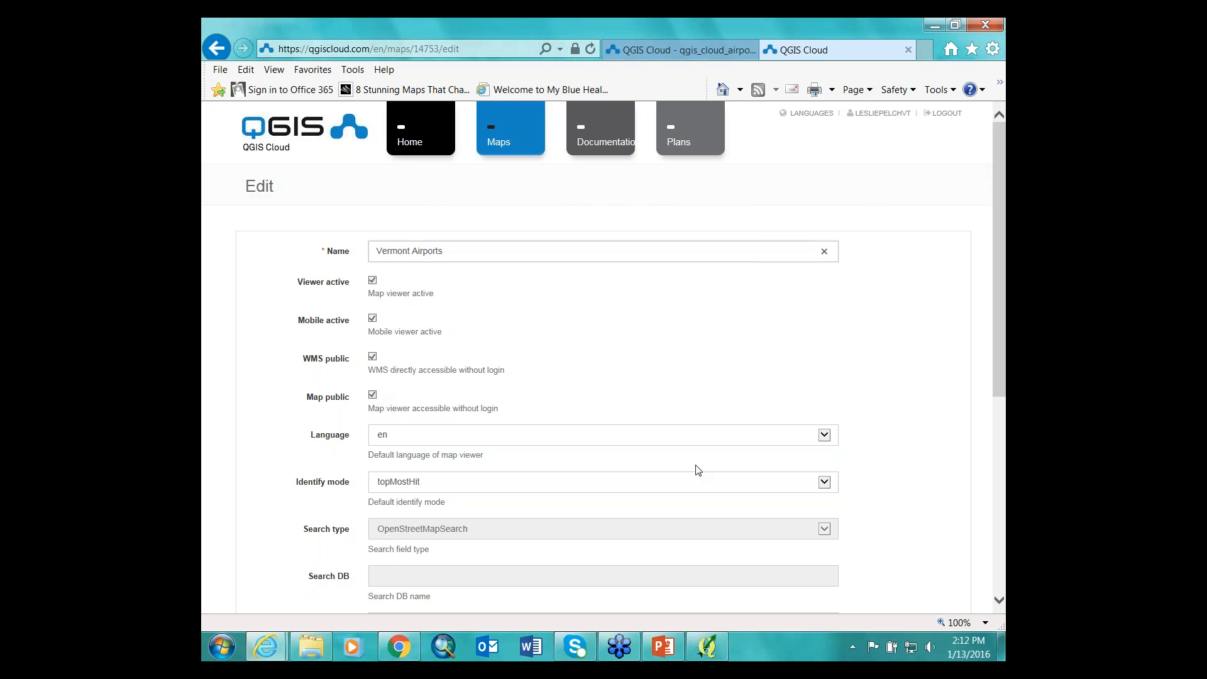
left_click(824, 435)
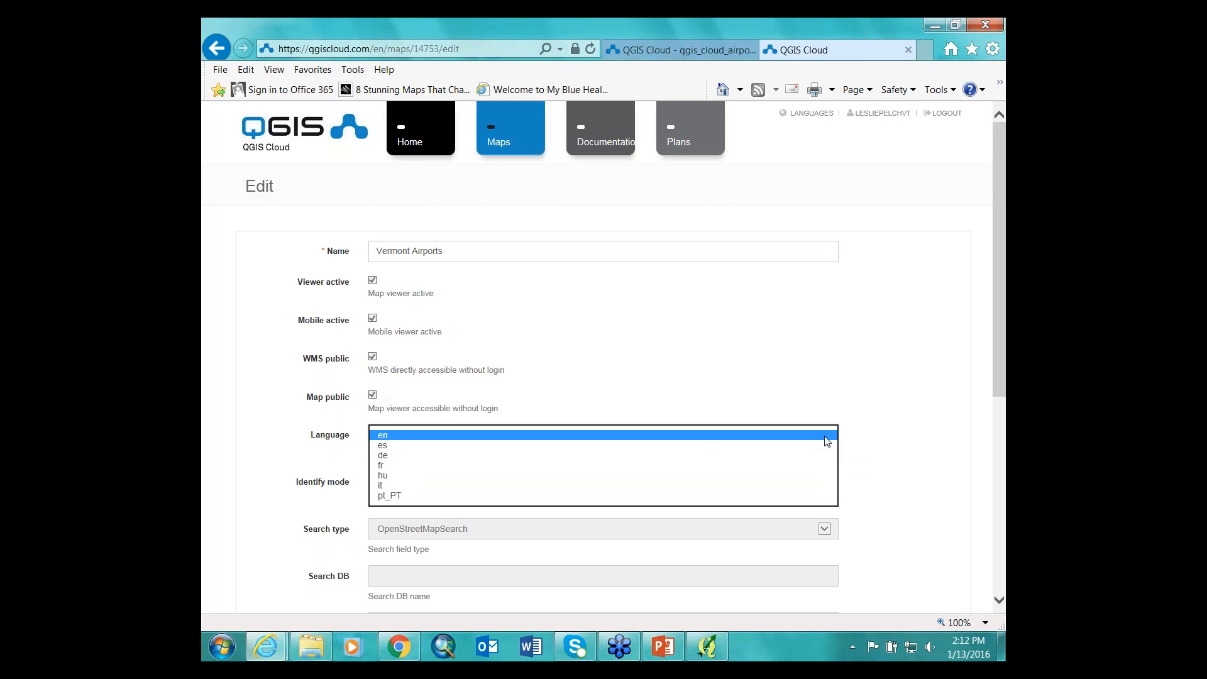
left_click(825, 439)
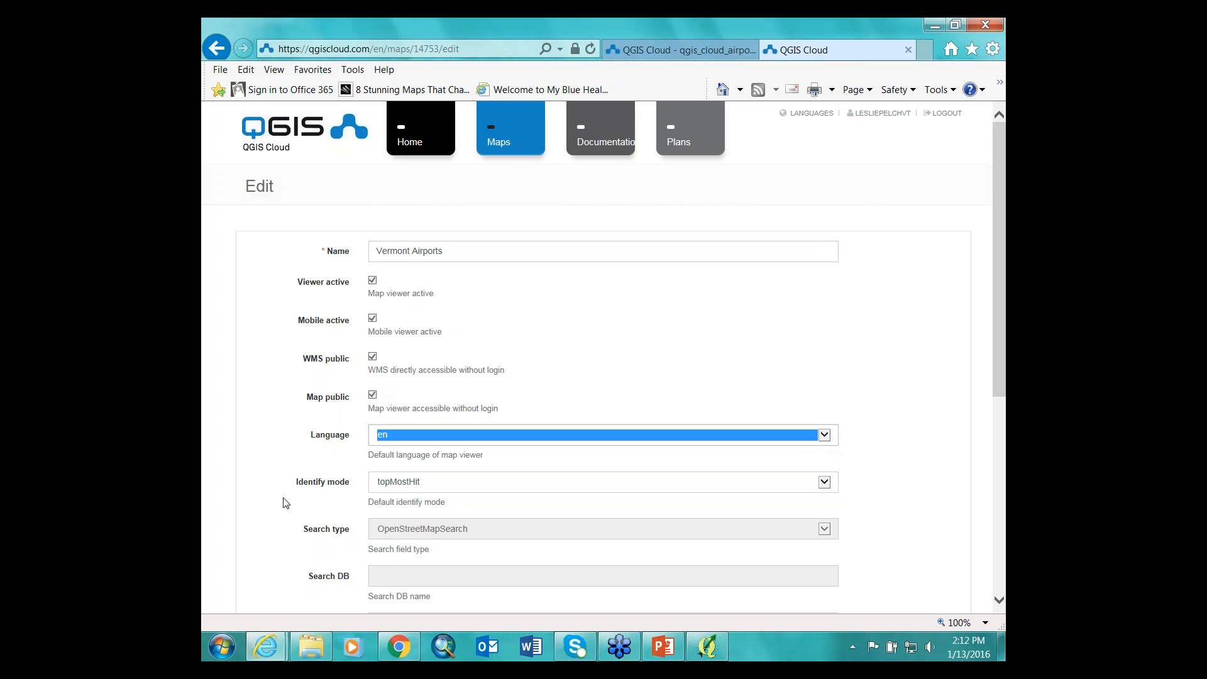
left_click(824, 485)
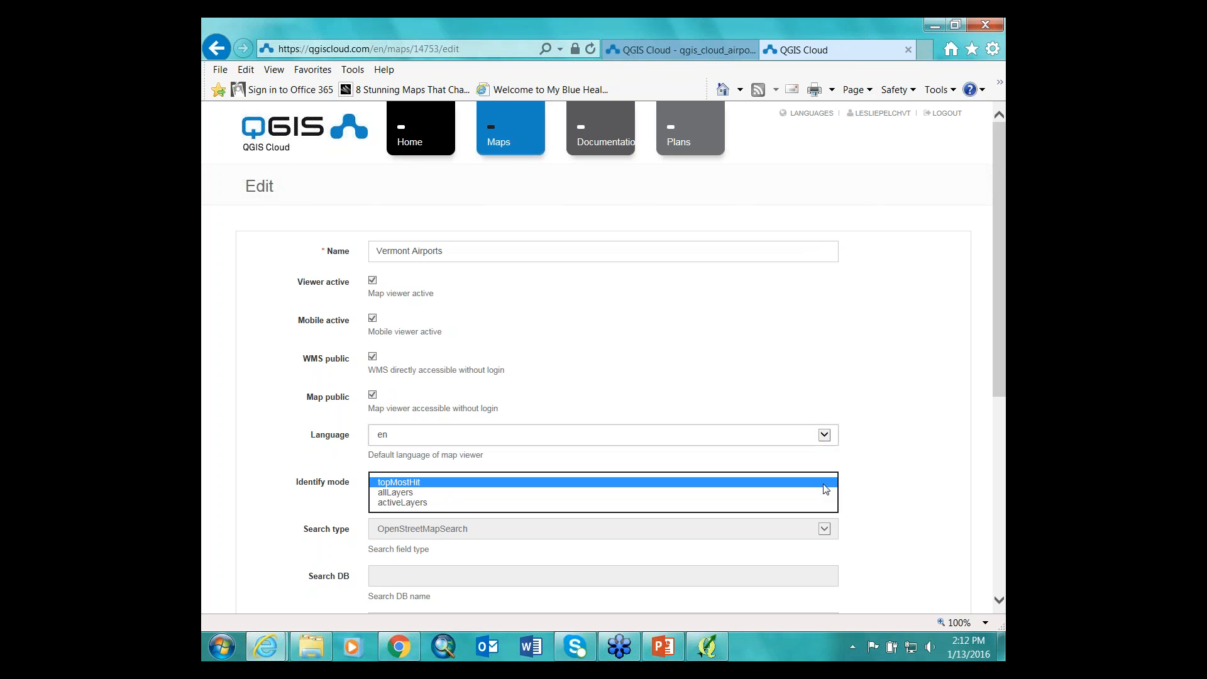
left_click(825, 483)
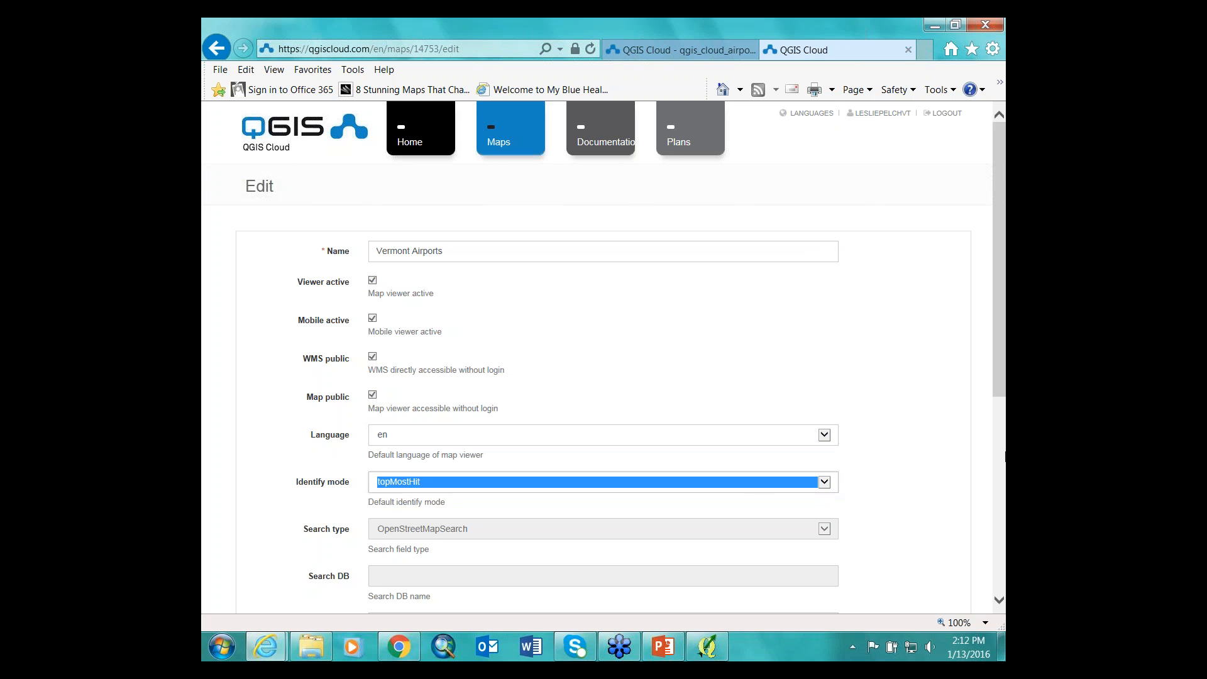
Scroll through the rest of the edit form to review its viewer, mobile, WMS and public options.
left_click_drag(998, 375, 998, 469)
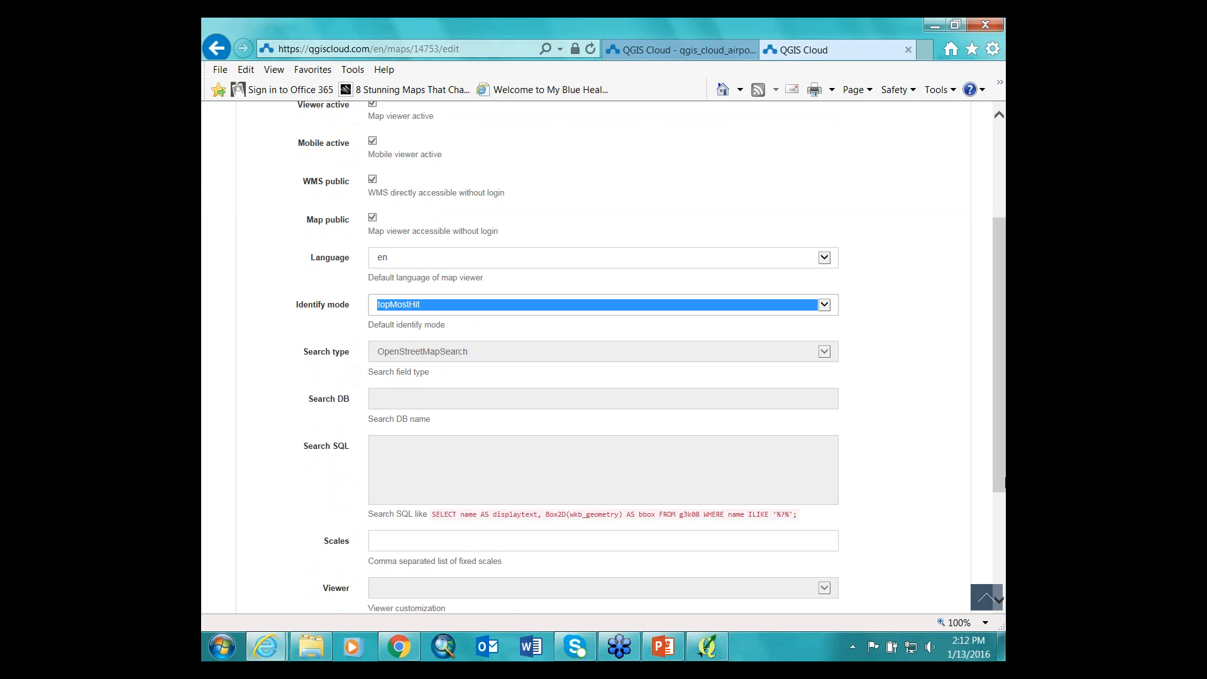
left_click_drag(1002, 478, 999, 561)
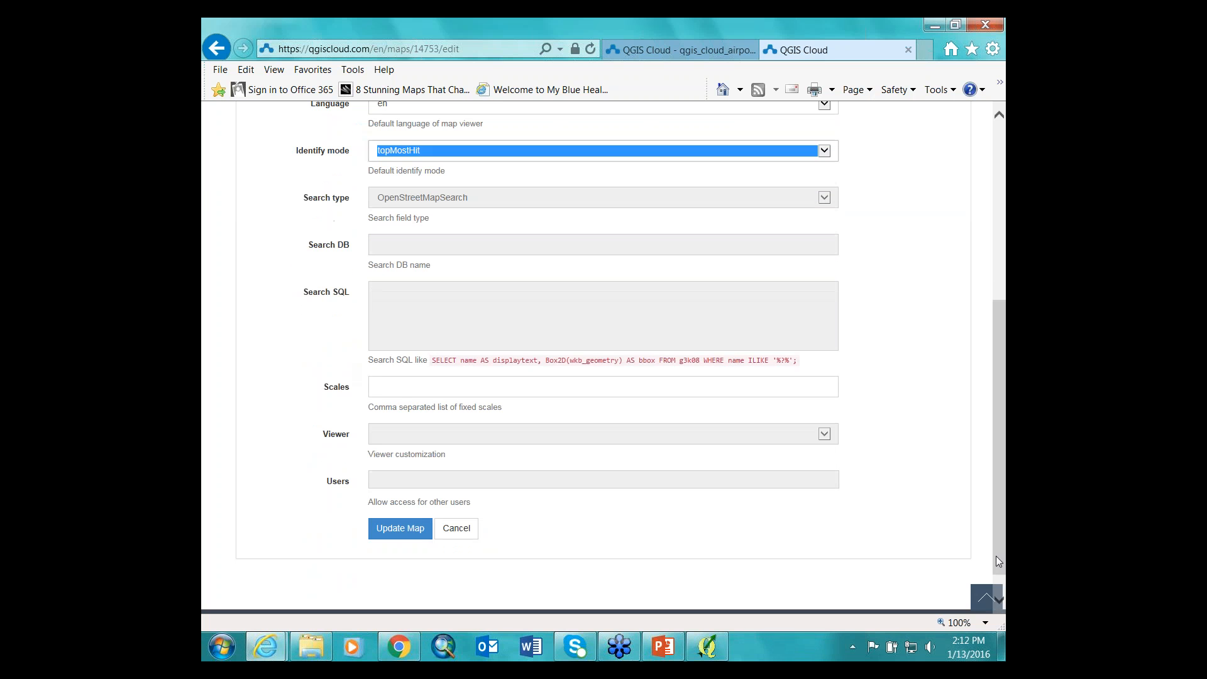
key("Tab")
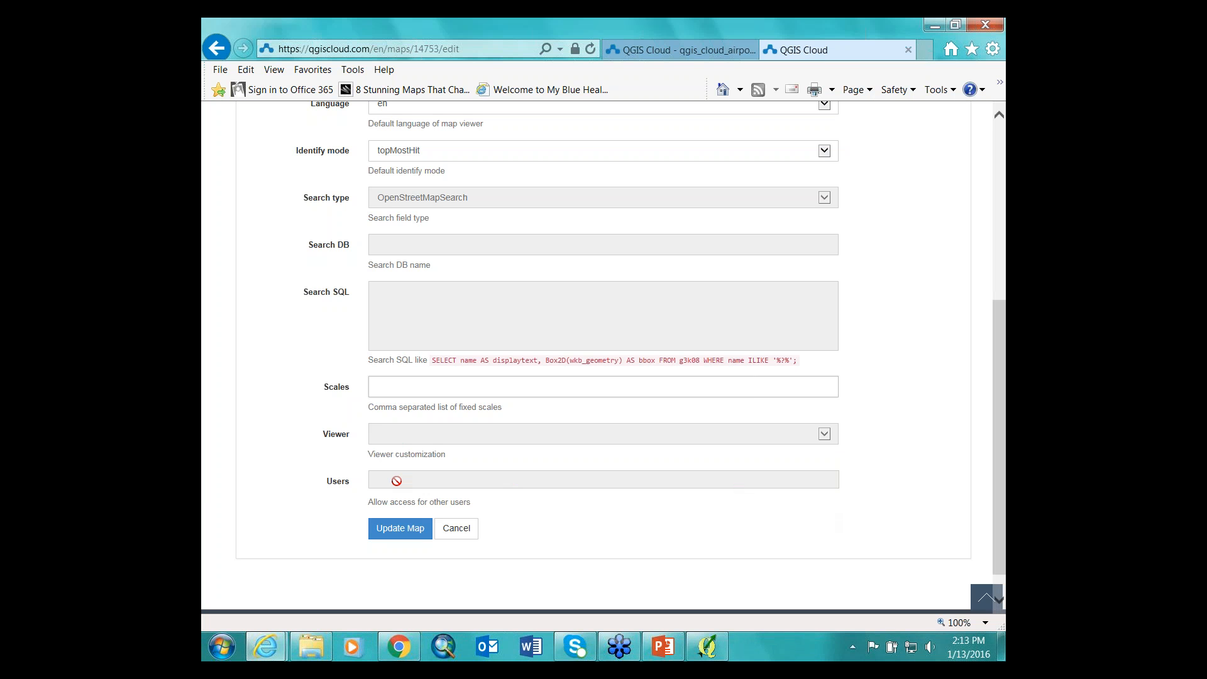
left_click_drag(1003, 527, 1001, 328)
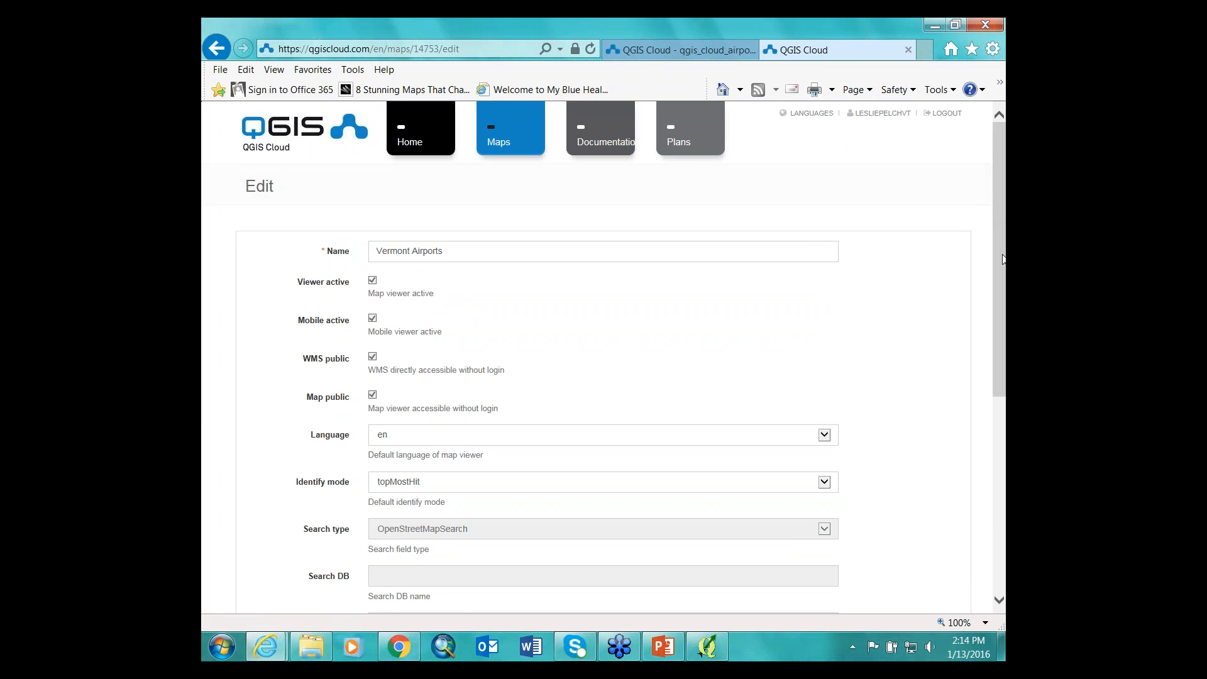
left_click_drag(1002, 257, 1001, 456)
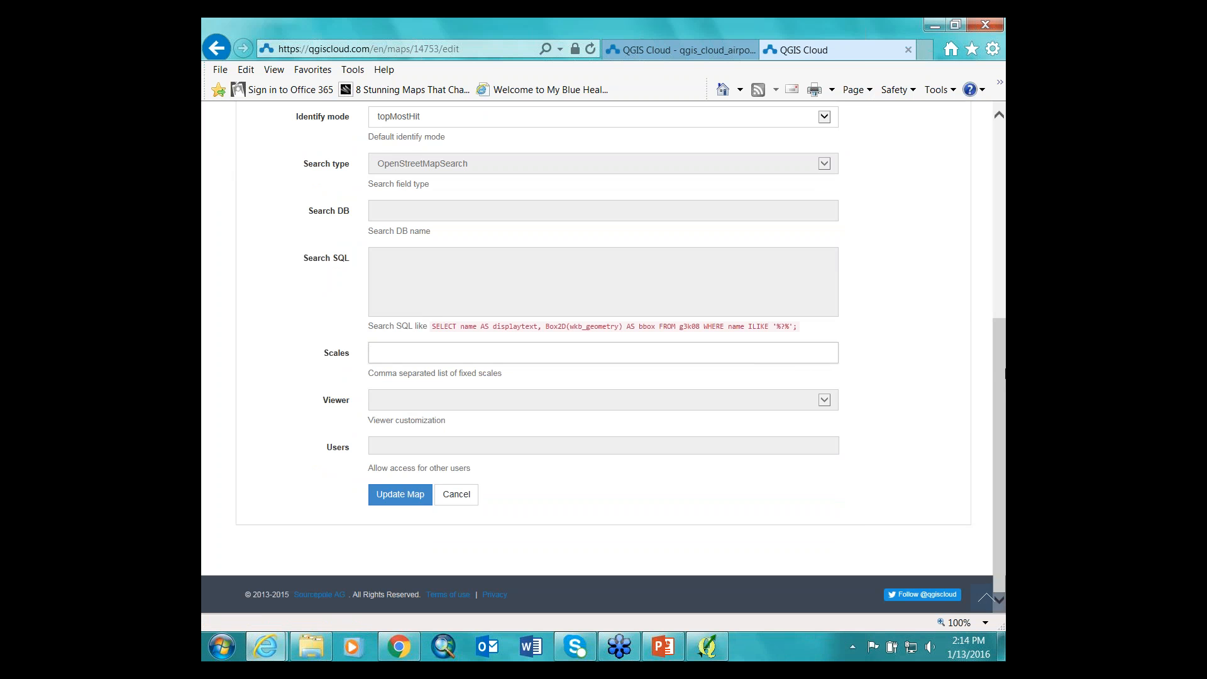
scroll(403, 402, "up", 6)
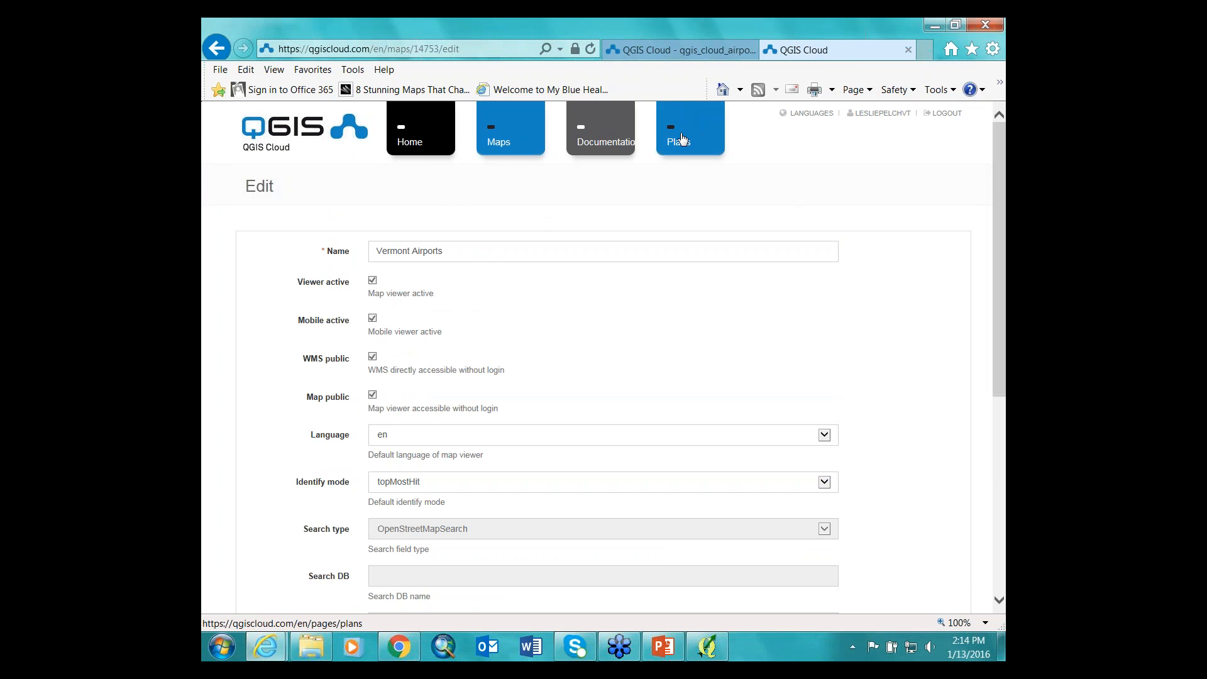
left_click(998, 207)
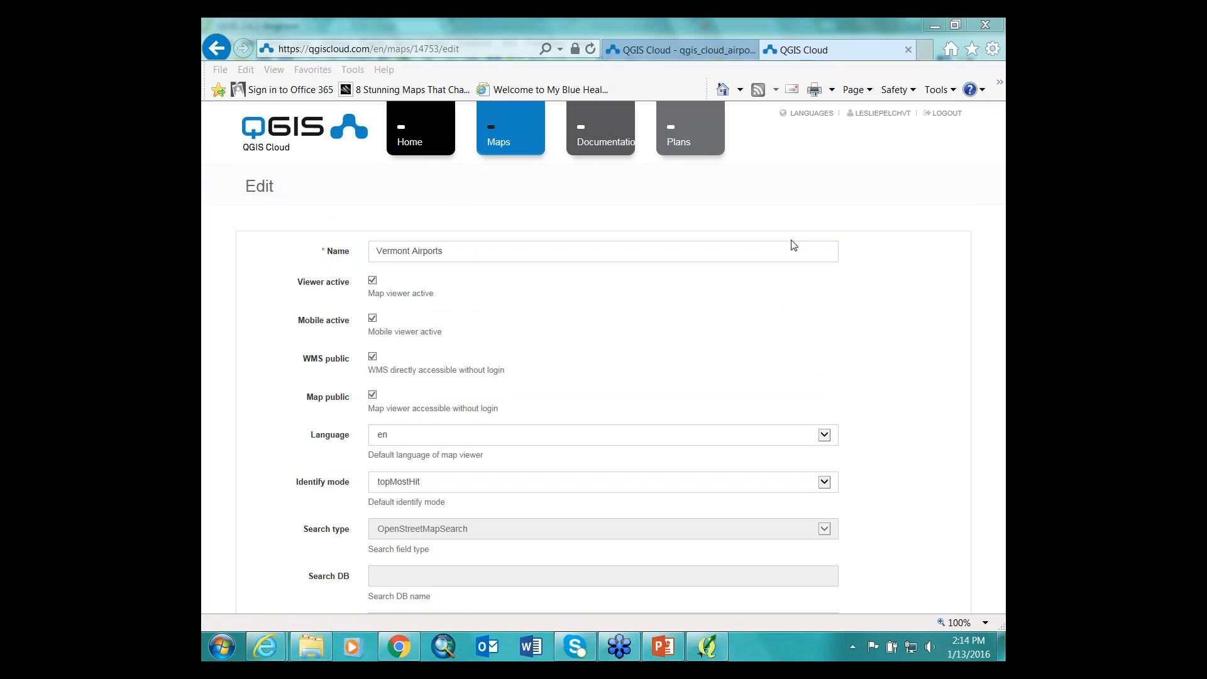
left_click_drag(1003, 318, 1004, 509)
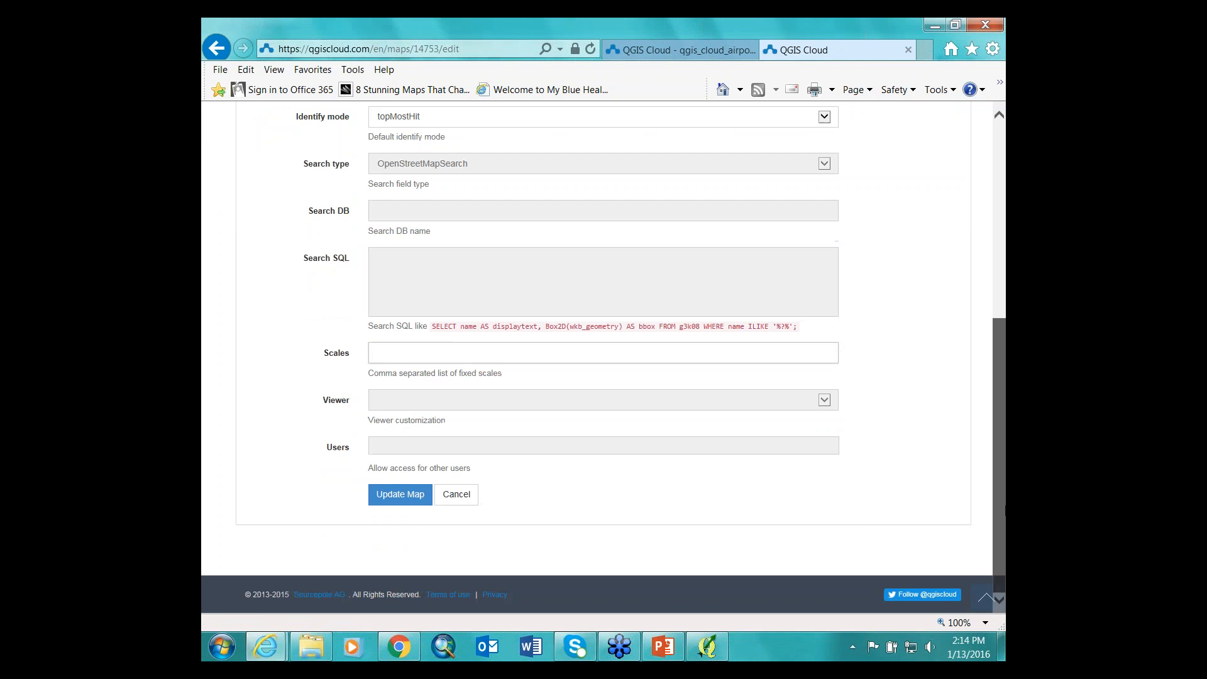
left_click(985, 597)
Browse the Free and Pro subscription plans, then return to the Vermont map in QGIS.
left_click(672, 131)
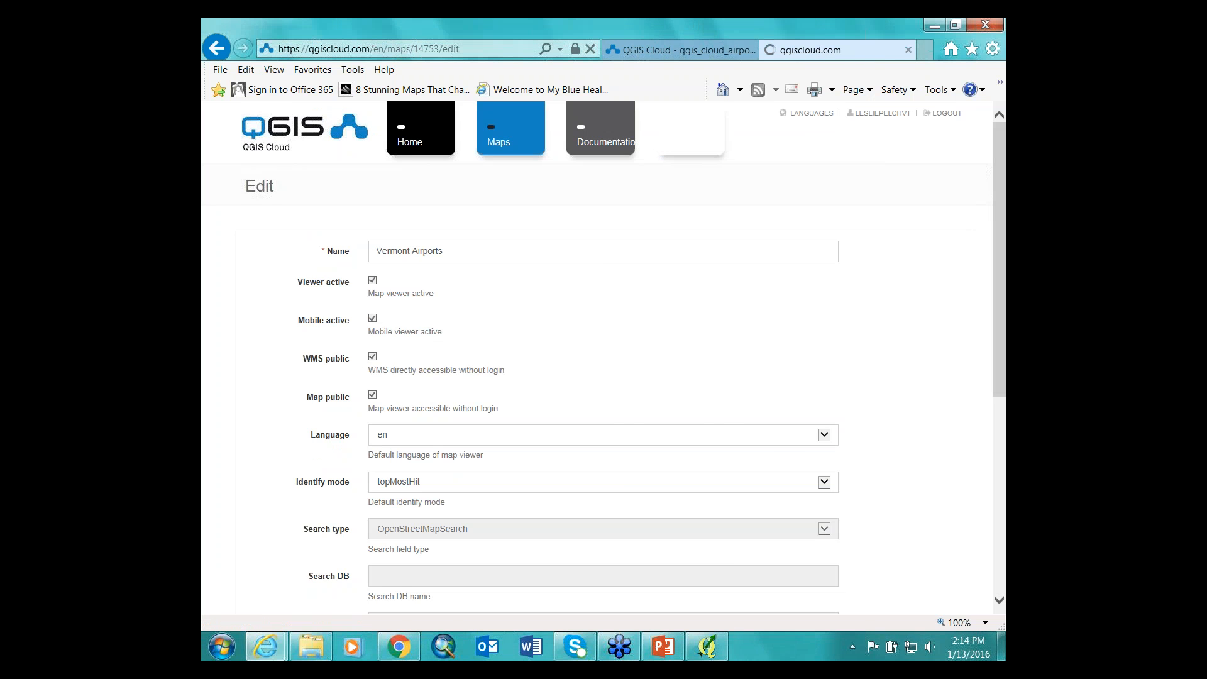
scroll(996, 317, "down", 1)
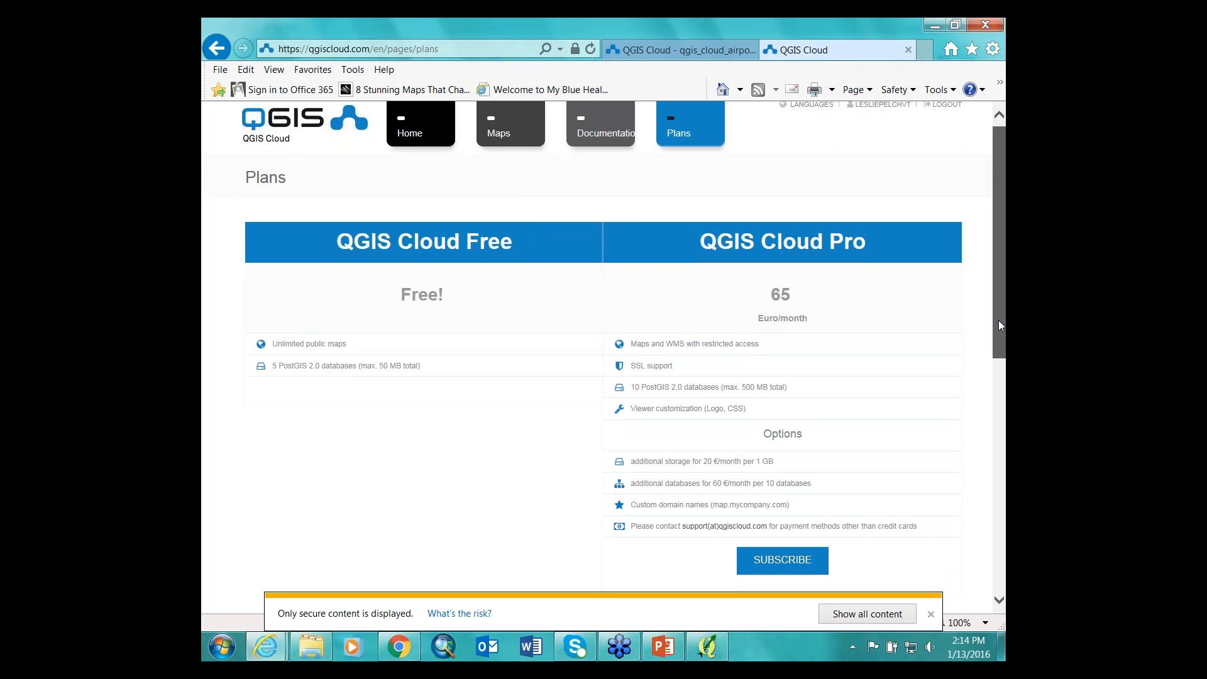
left_click_drag(1001, 332, 1001, 347)
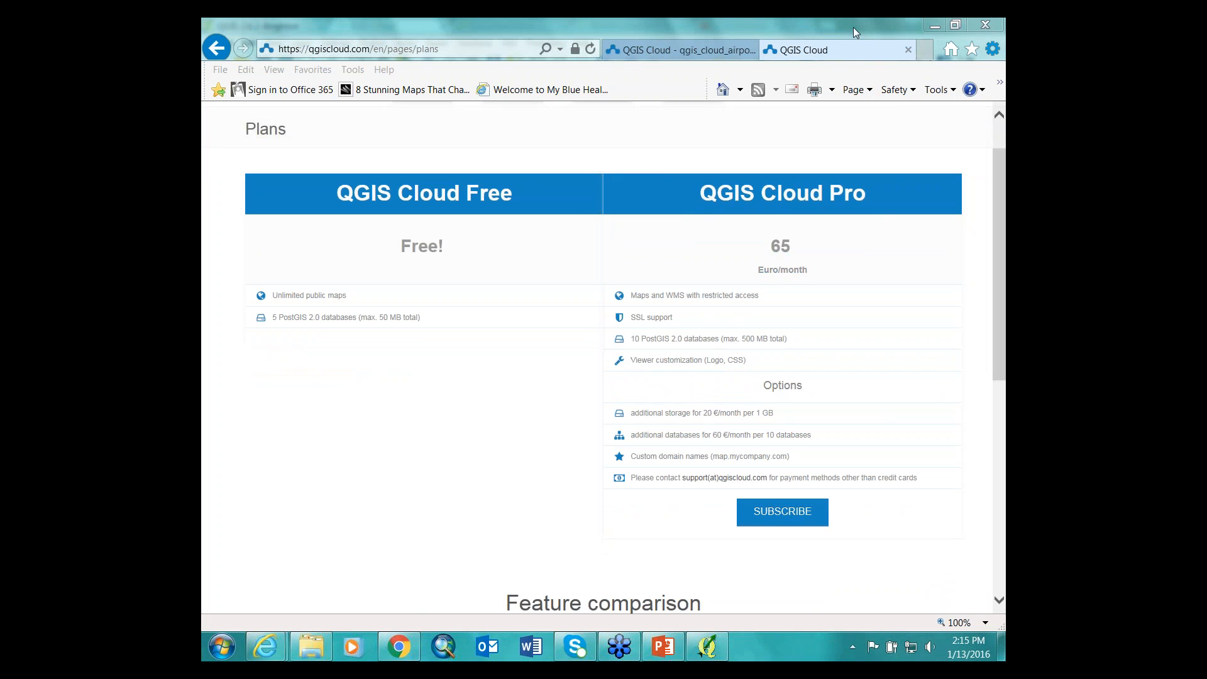
left_click(719, 656)
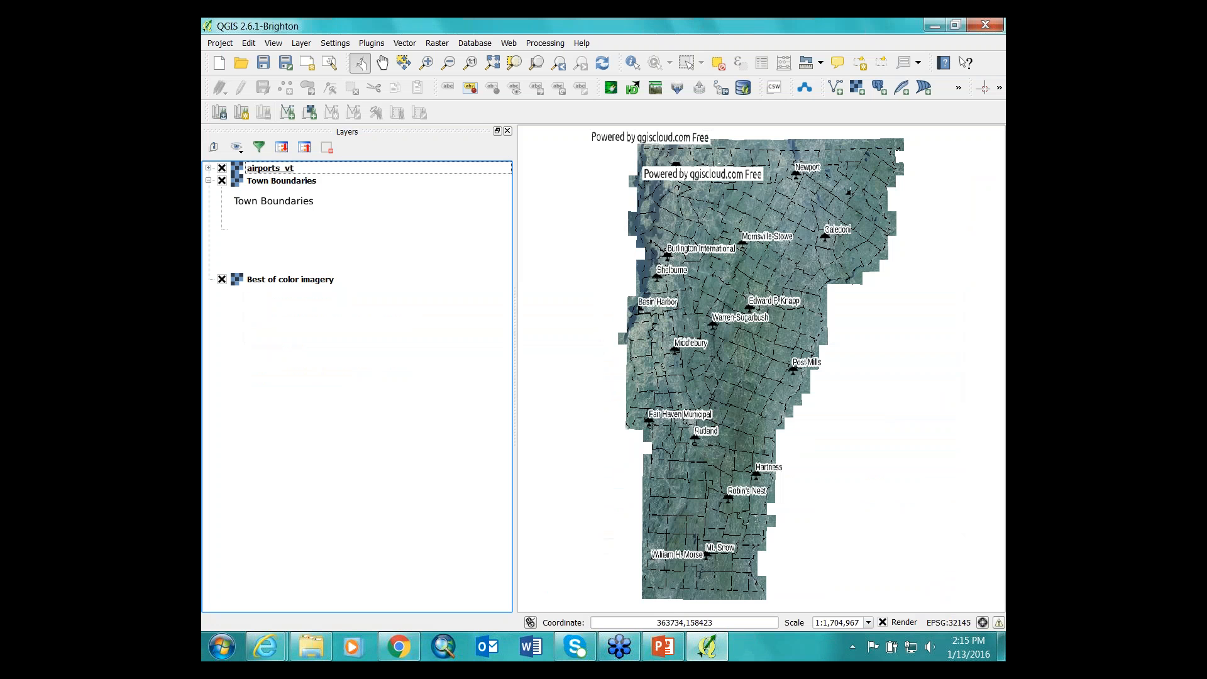
Open the qgis_cloud_airports project file, discarding the current project's unsaved changes.
left_click(241, 63)
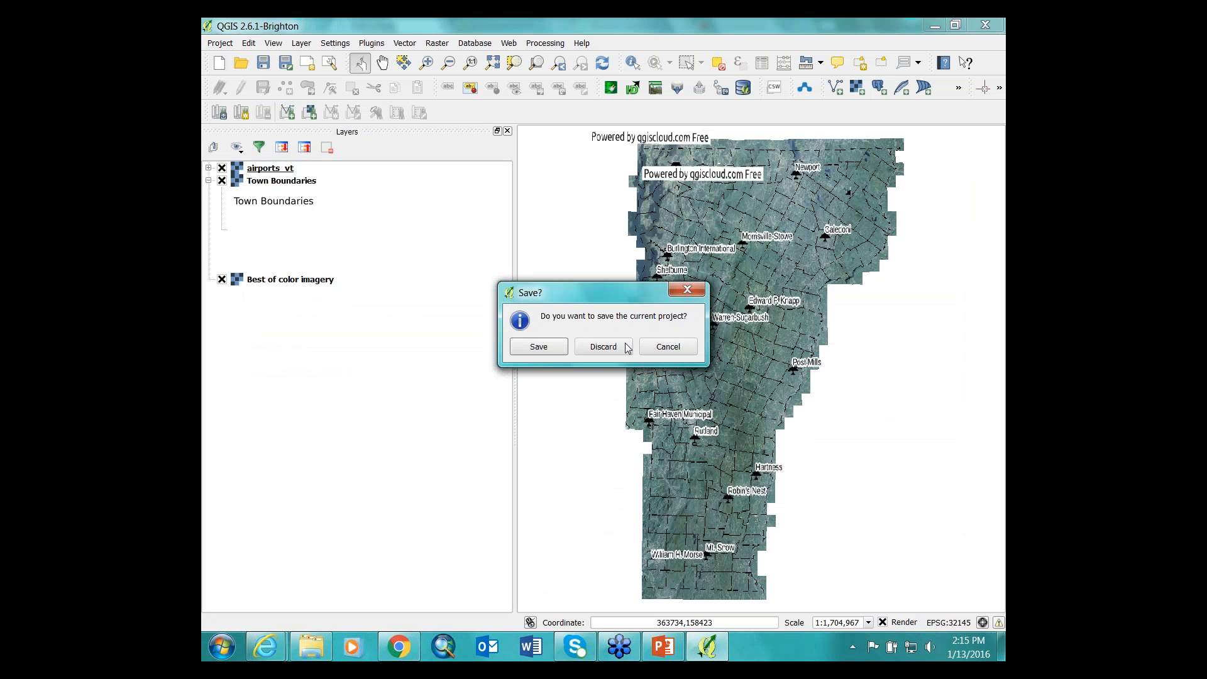
left_click(619, 348)
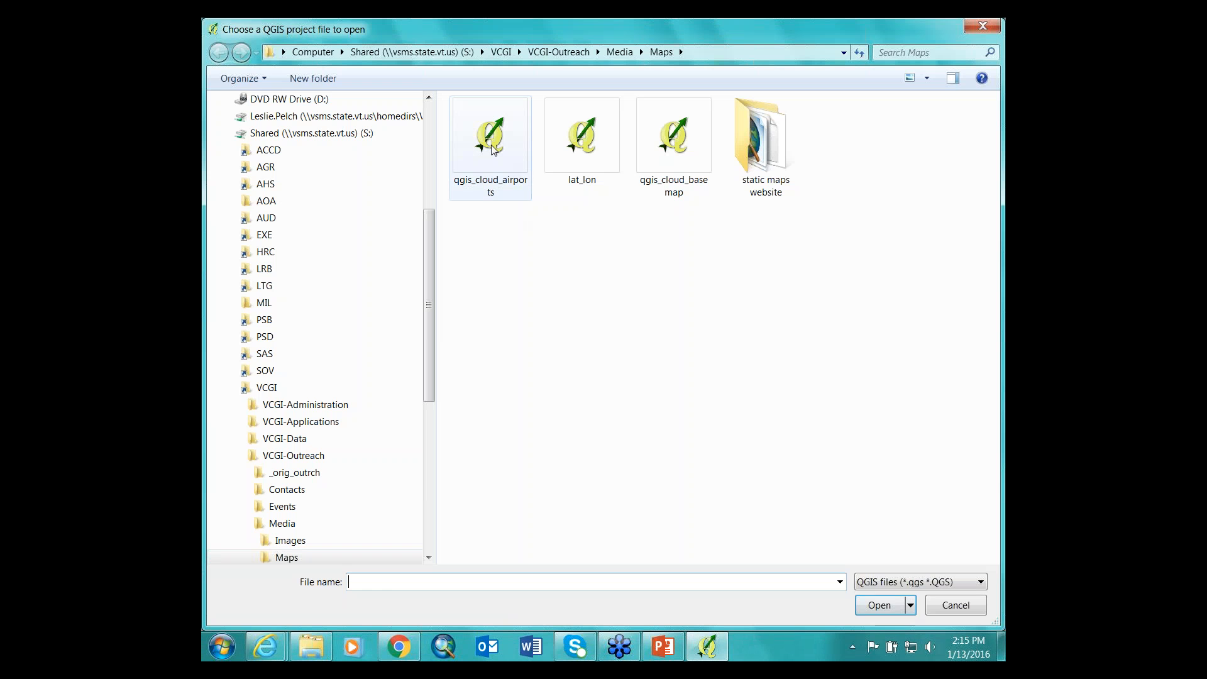
left_click(494, 149)
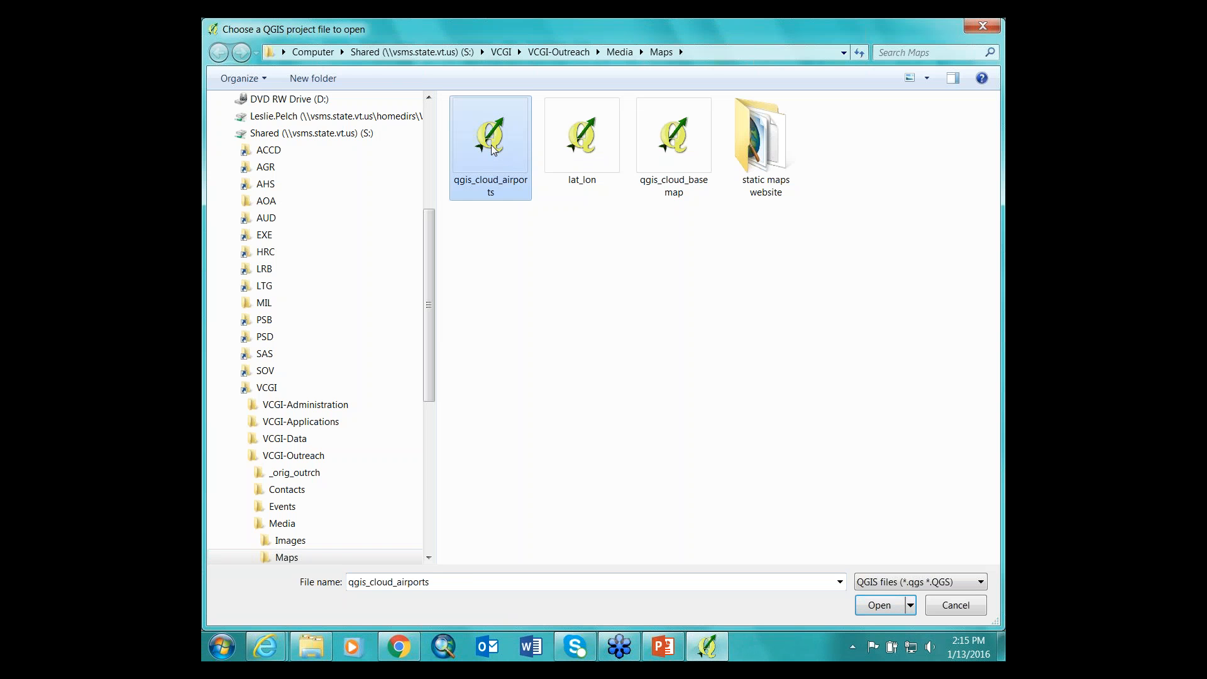
left_click(868, 613)
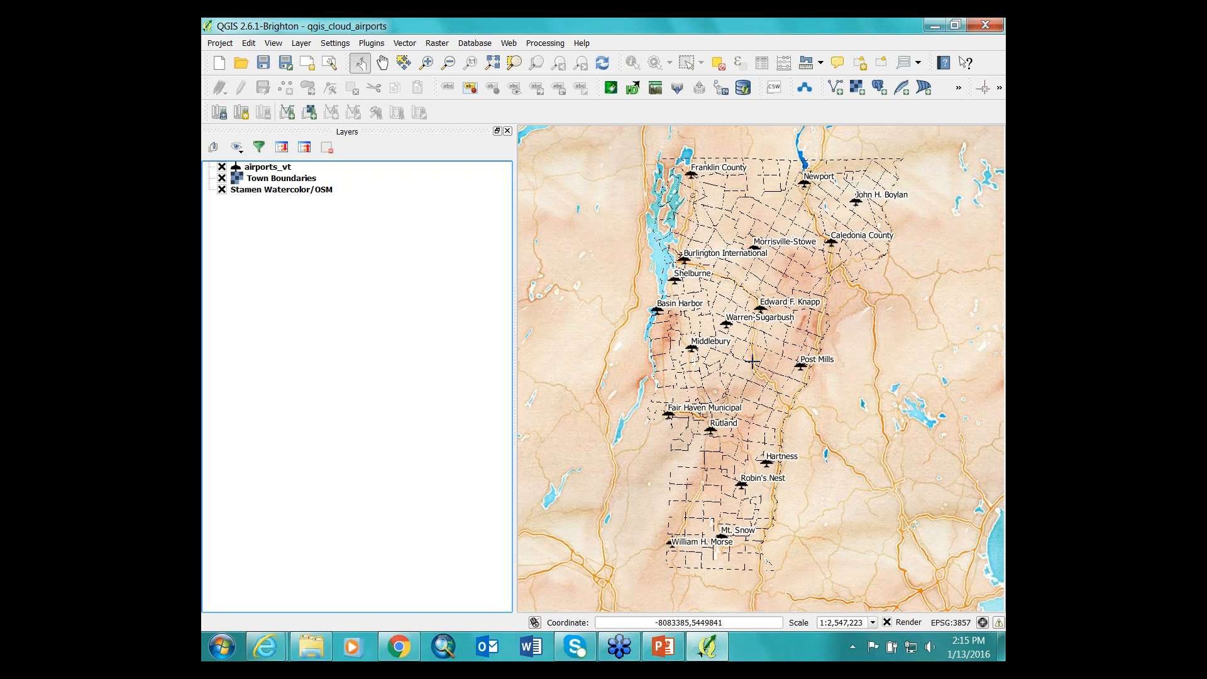
Create a new print layout titled 'airports'.
left_click(307, 65)
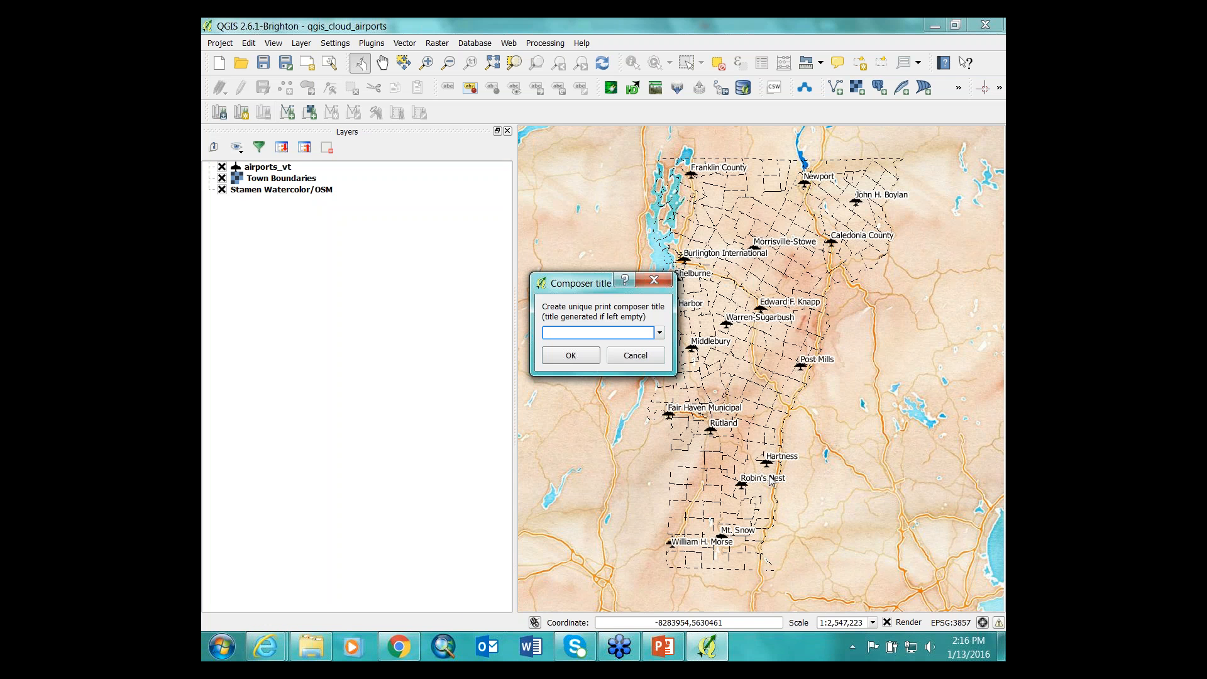
type("airports")
key("Return")
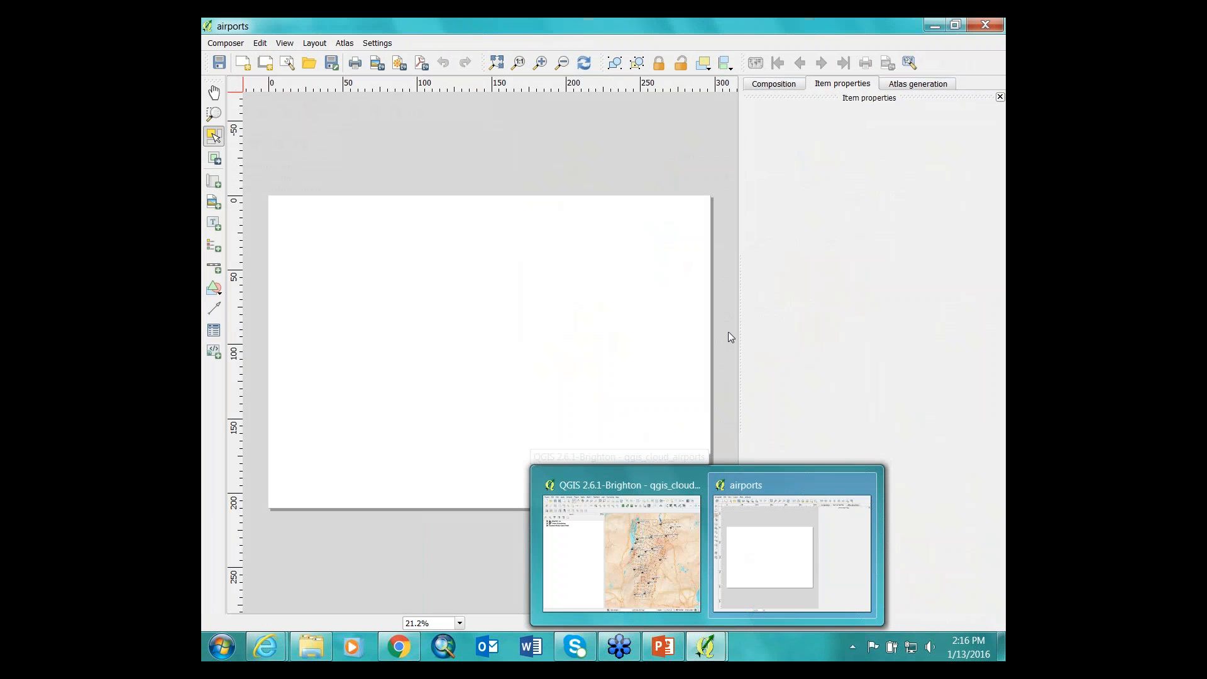
Set the layout page to ANSI A (Letter) size in Portrait orientation.
left_click(773, 83)
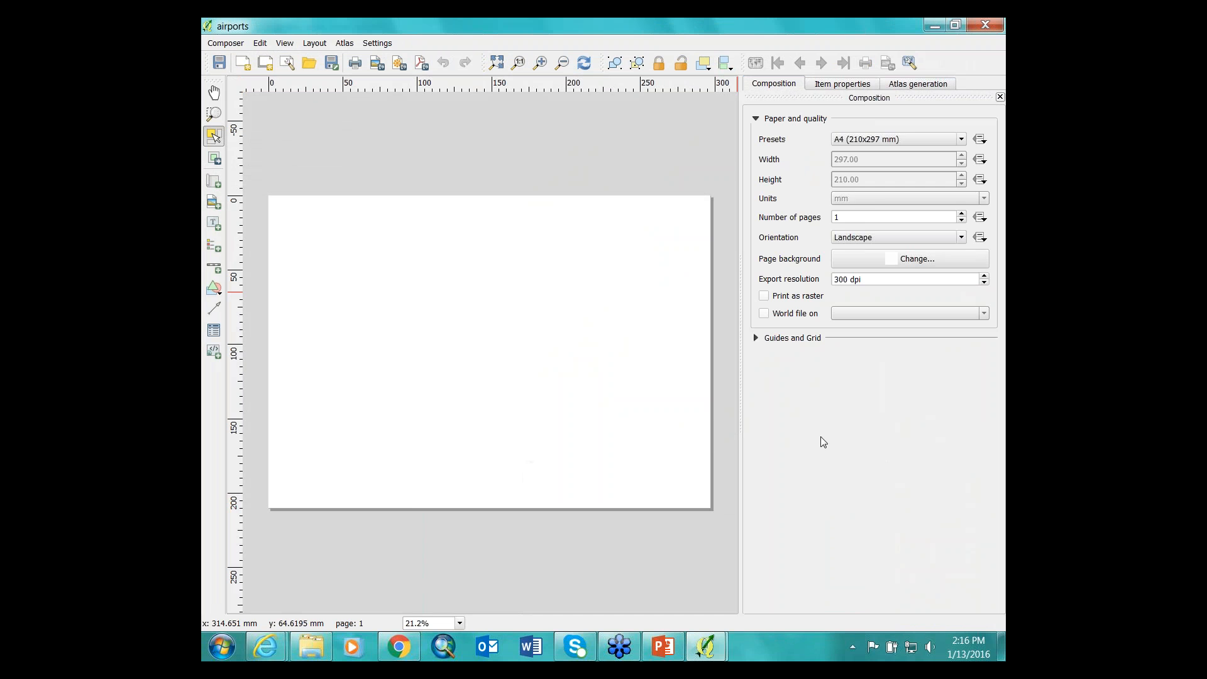
left_click(960, 139)
left_click_drag(961, 157, 965, 206)
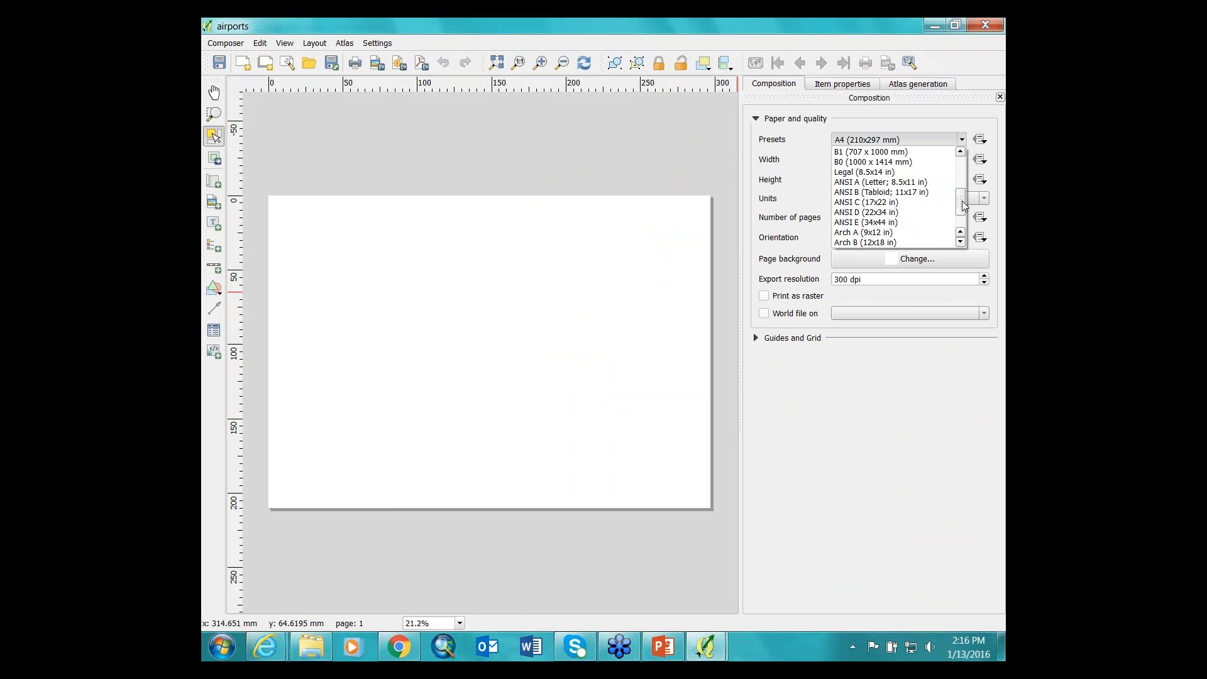
left_click(897, 183)
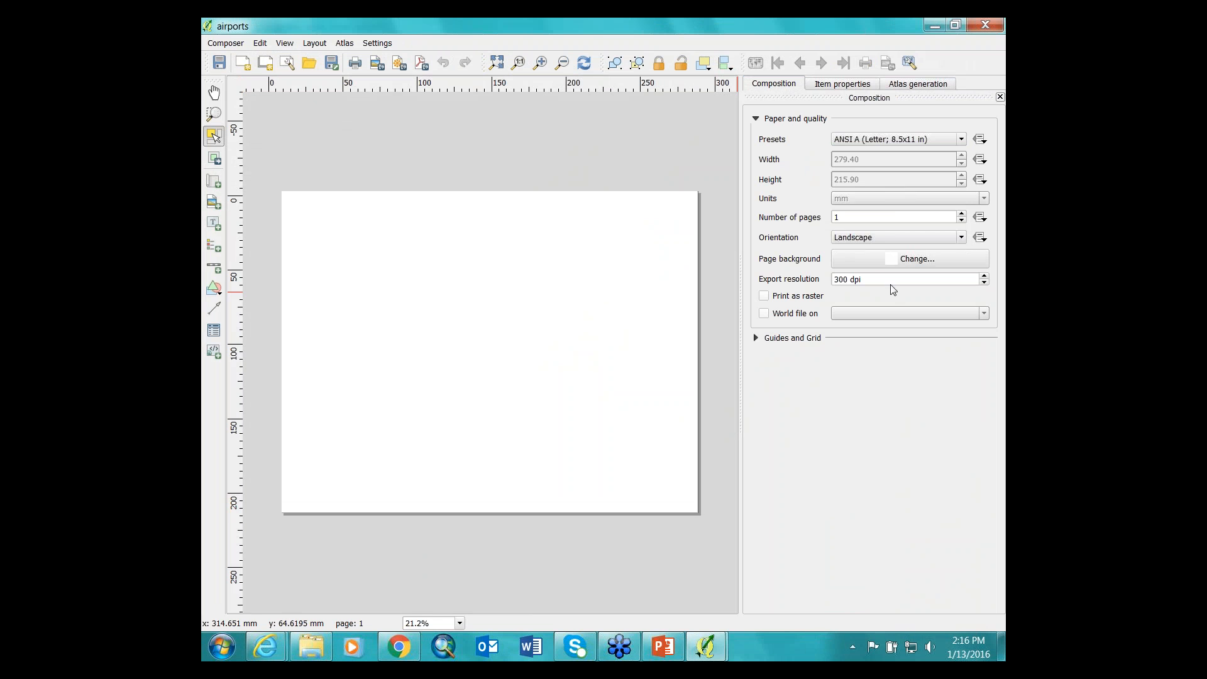
left_click(843, 239)
left_click(849, 259)
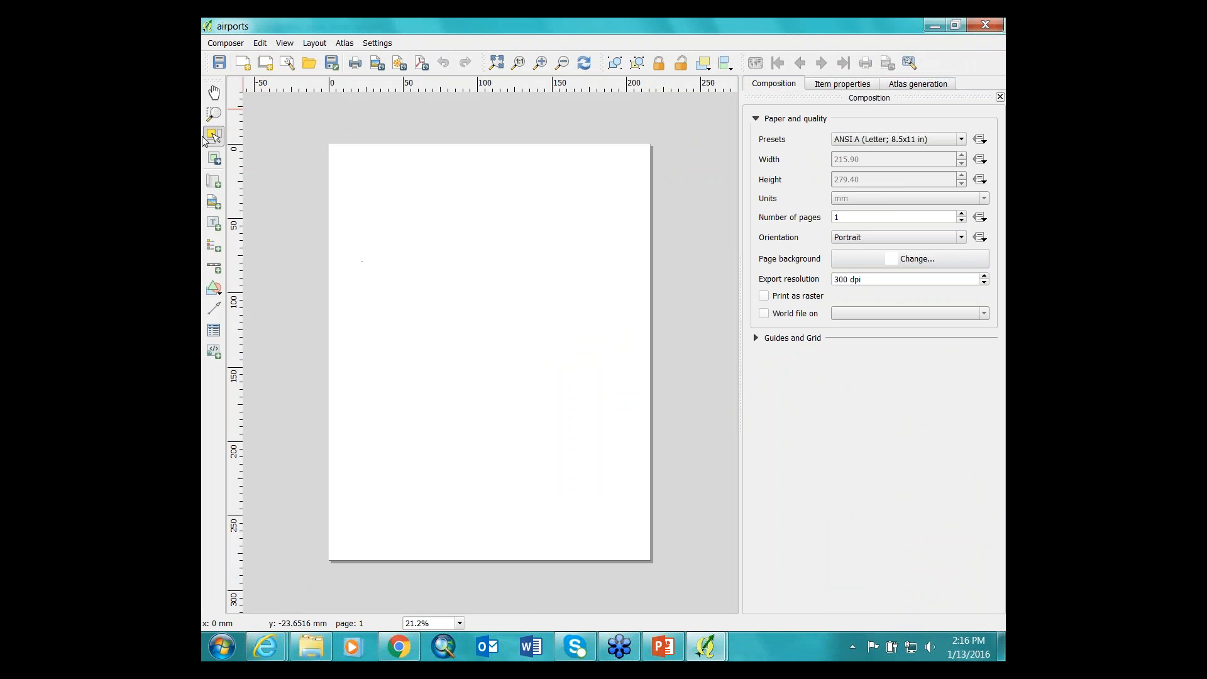
Draw a map frame across most of the page and pan Vermont higher inside it.
left_click(214, 181)
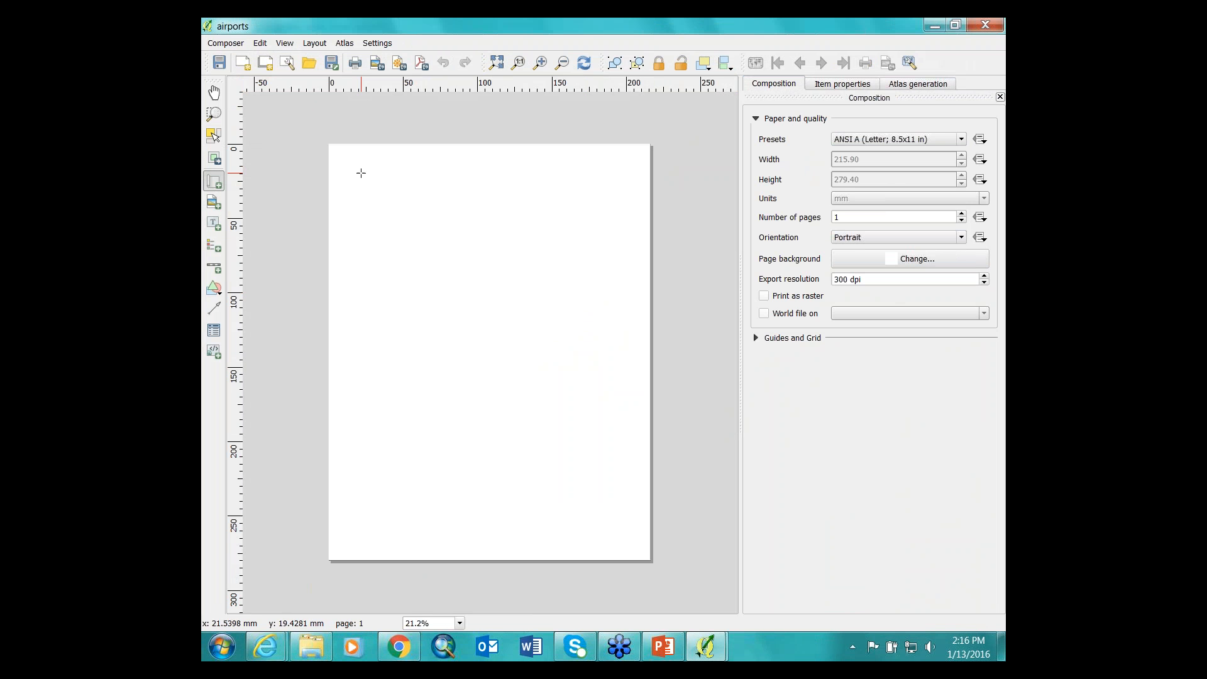
left_click_drag(361, 173, 585, 536)
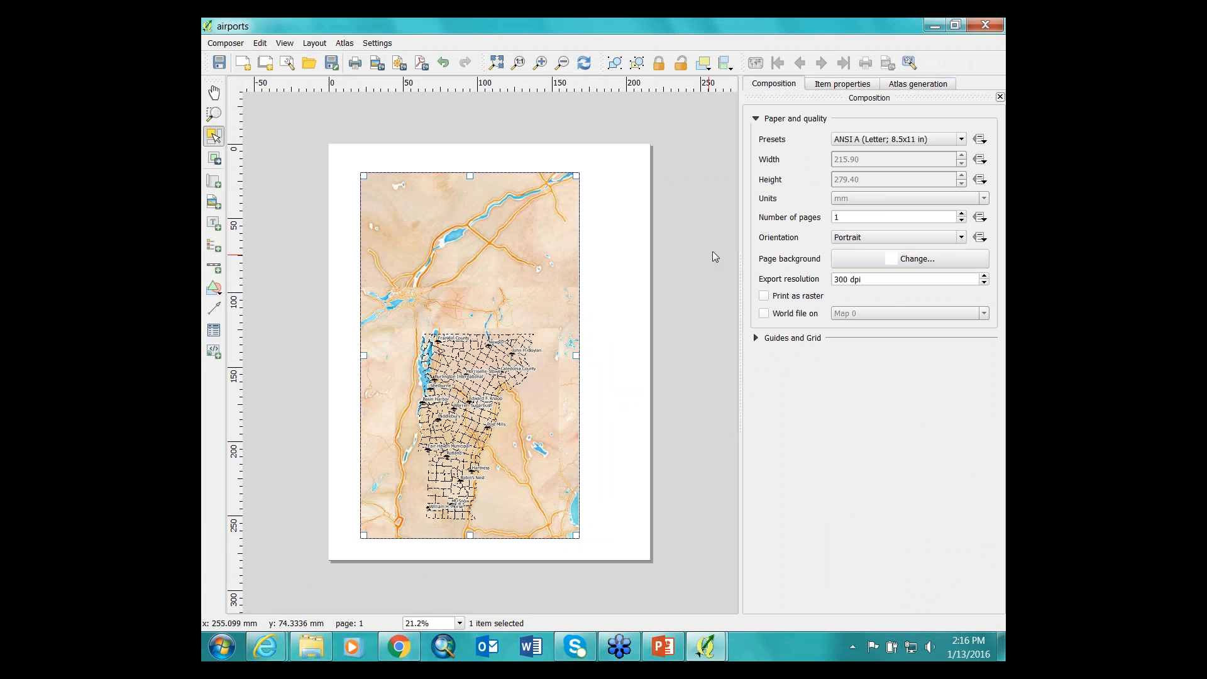
left_click(214, 158)
left_click_drag(389, 314, 370, 187)
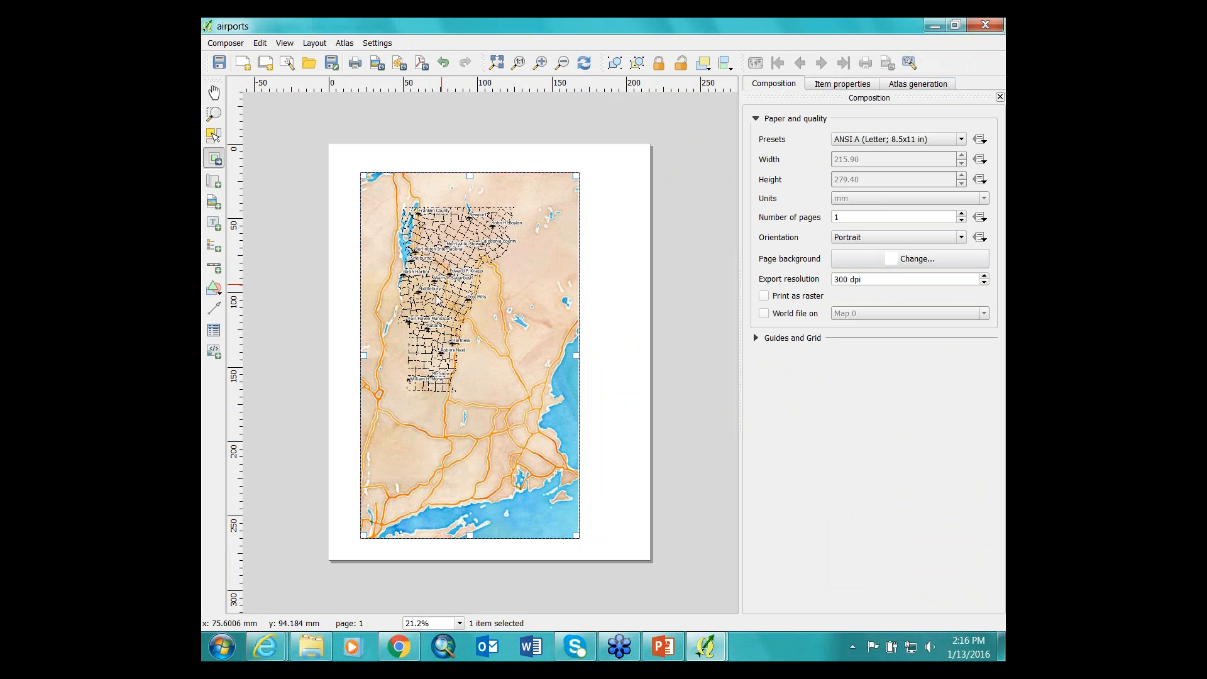
Set the map item scale to 1800000 and recentre Vermont in the frame.
left_click(842, 84)
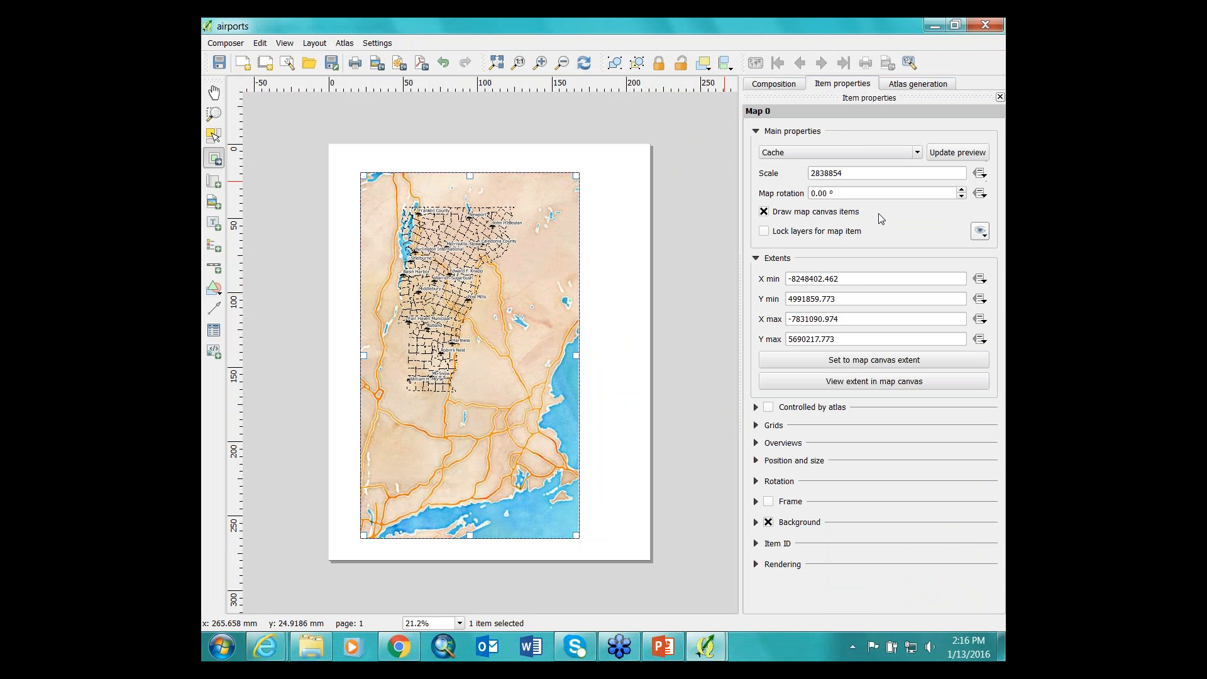
double_click(836, 174)
type("18")
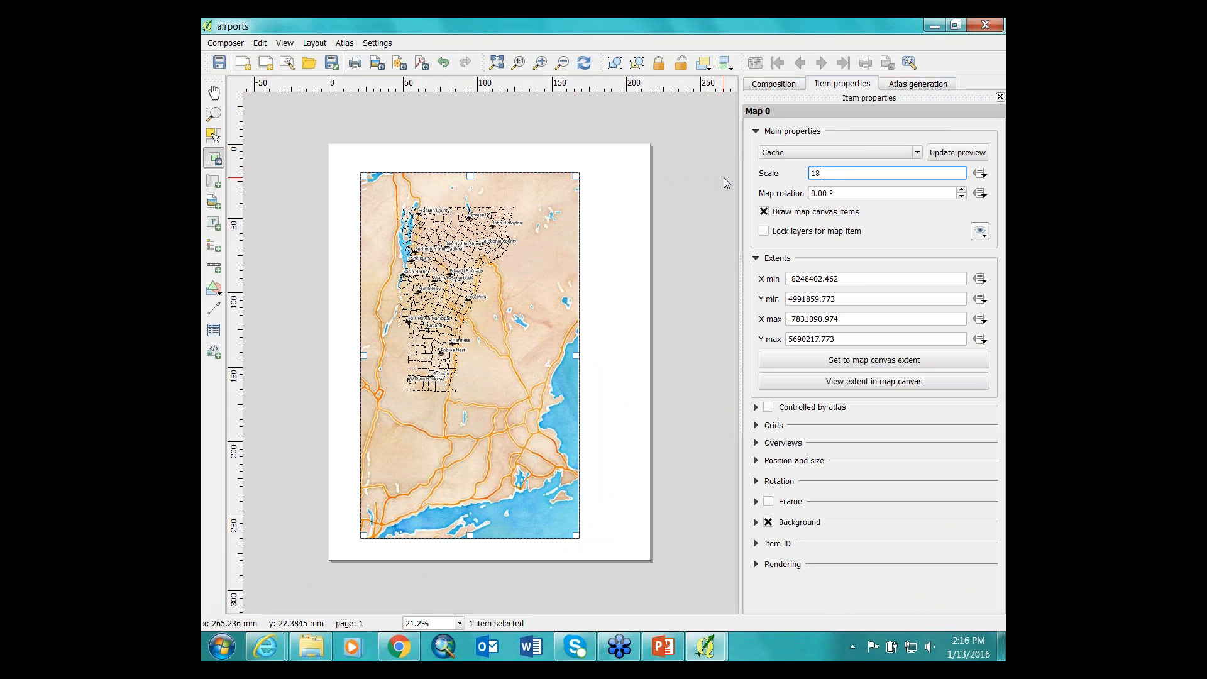
type("00000")
key("Return")
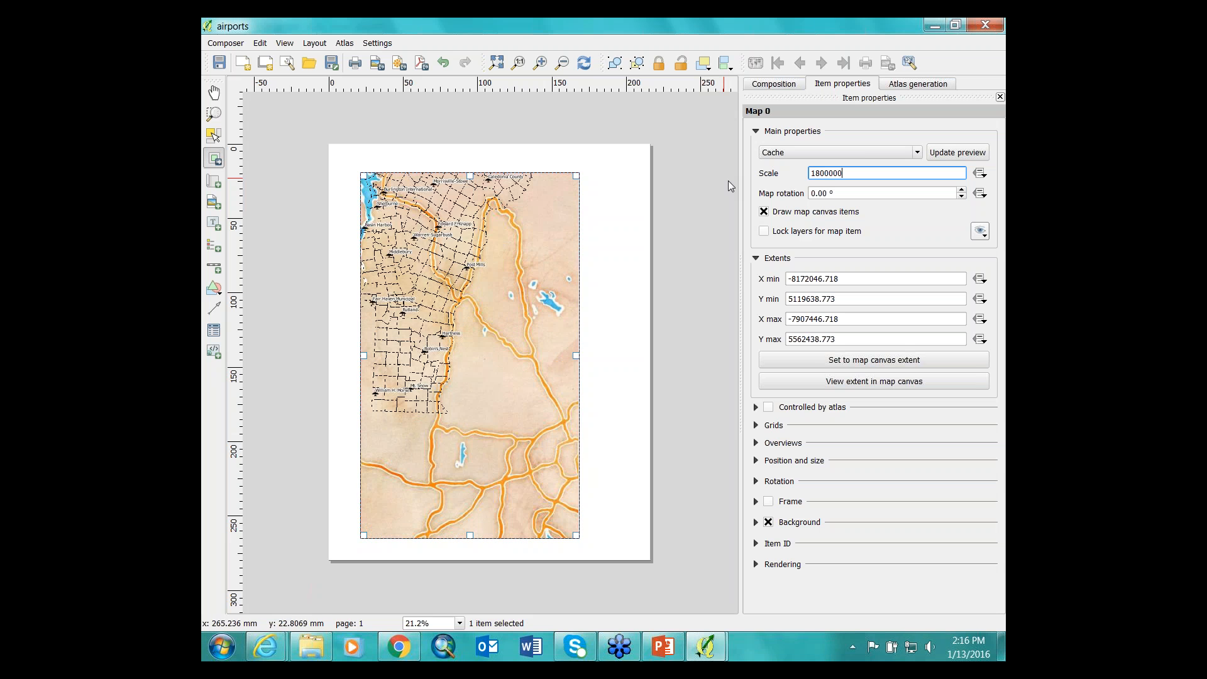
left_click_drag(418, 265, 445, 356)
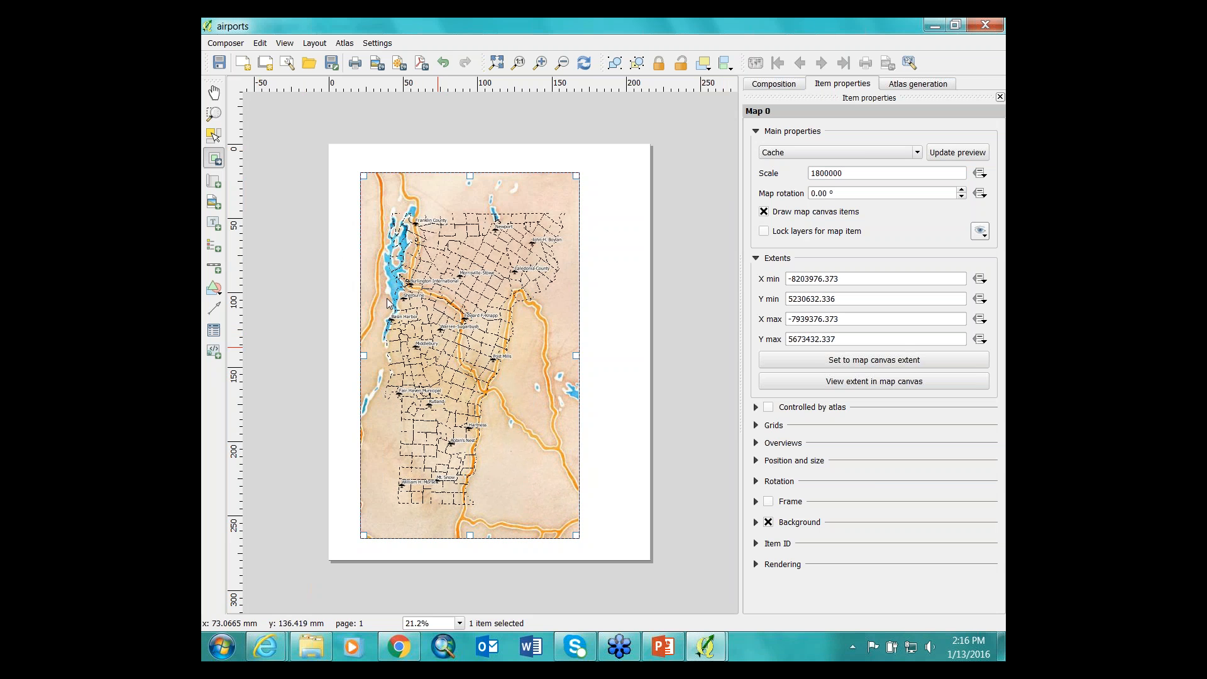
left_click(214, 135)
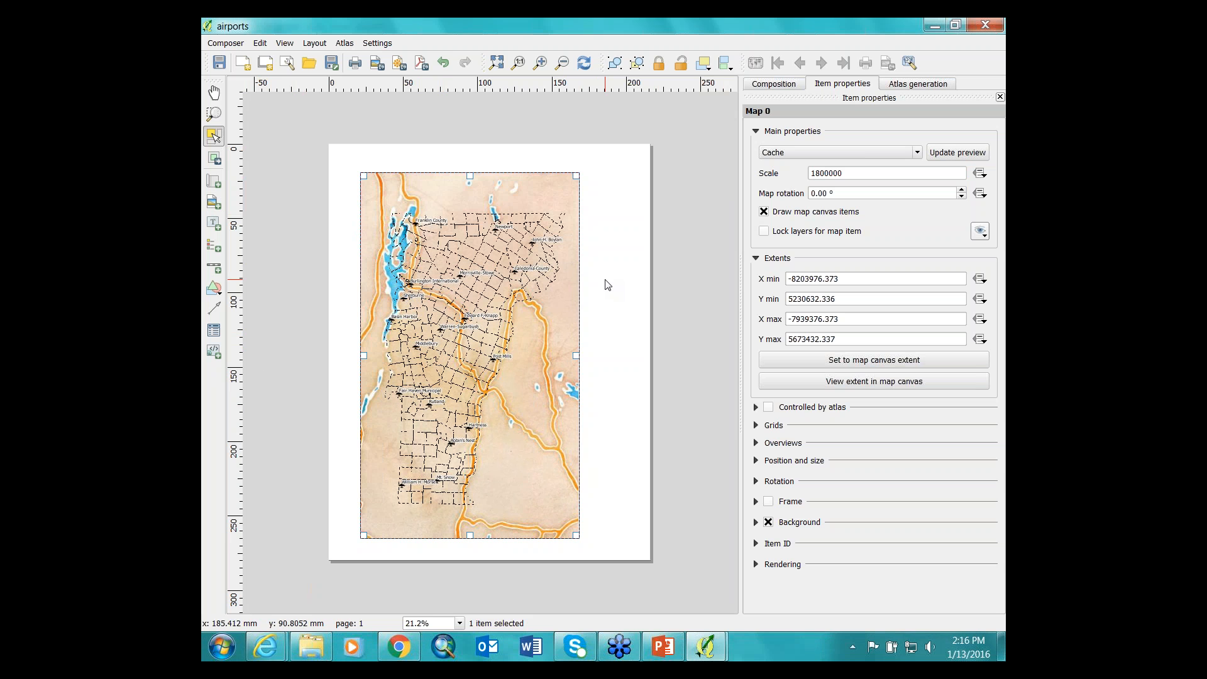
left_click(665, 291)
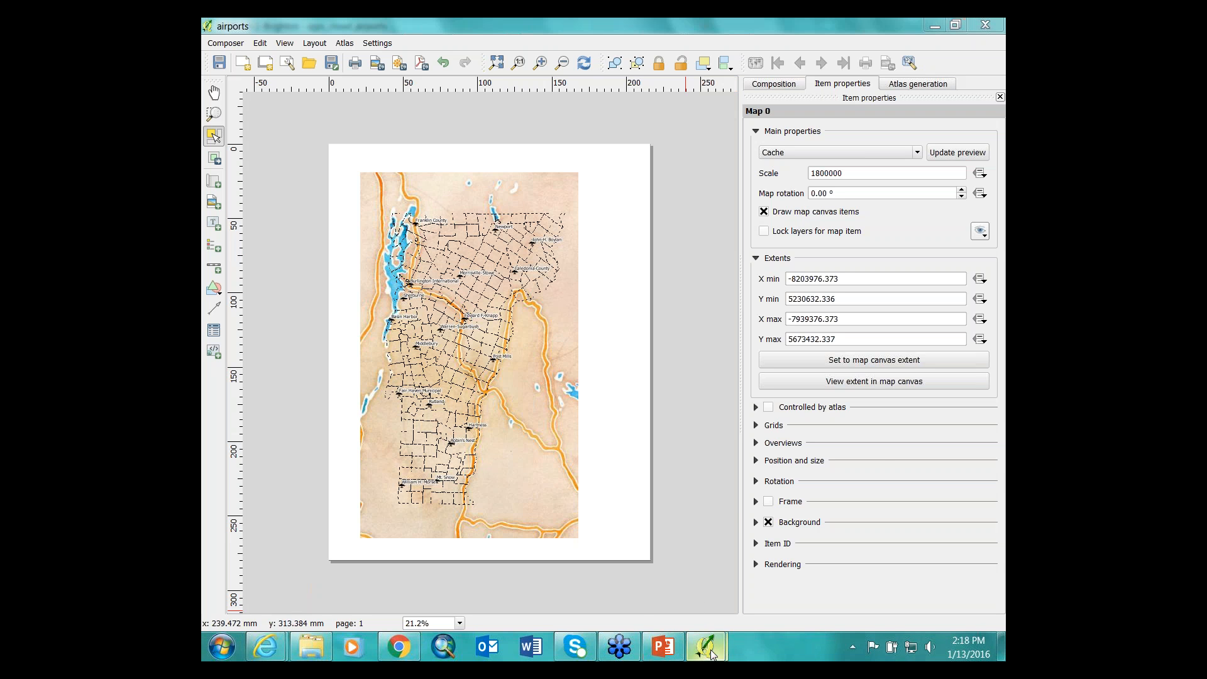
mouse_move(709, 649)
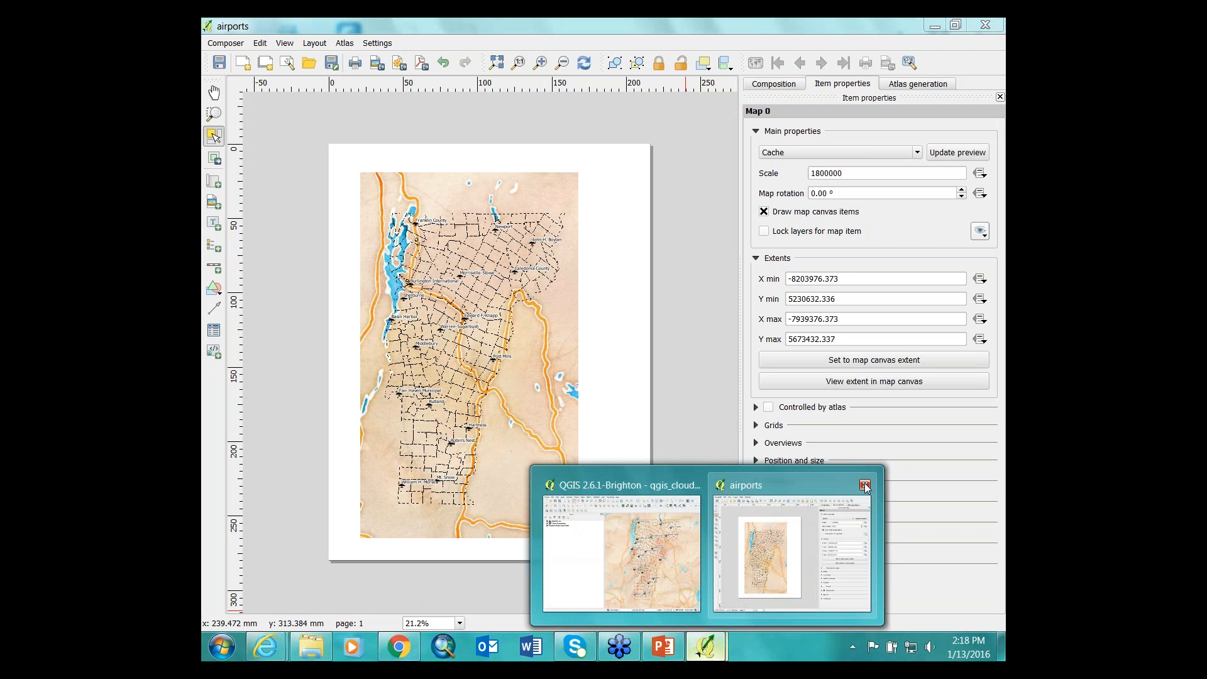
Close the airports print layout and return to the main QGIS window.
left_click(868, 488)
mouse_move(730, 570)
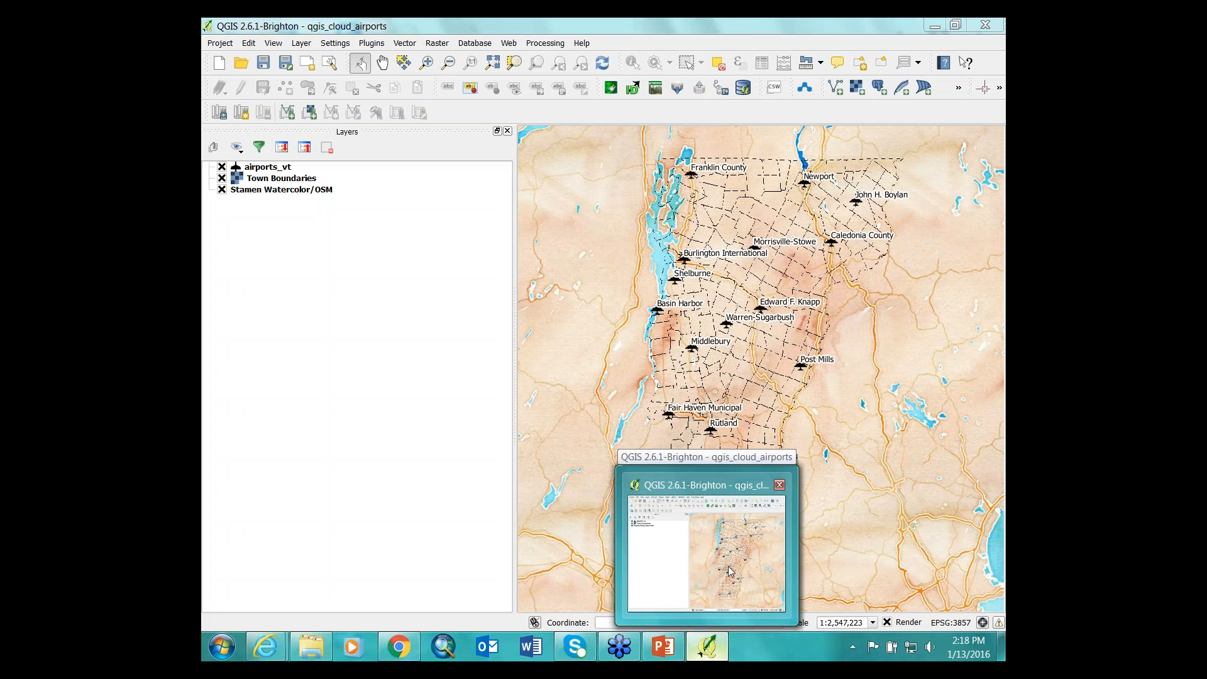
left_click(730, 571)
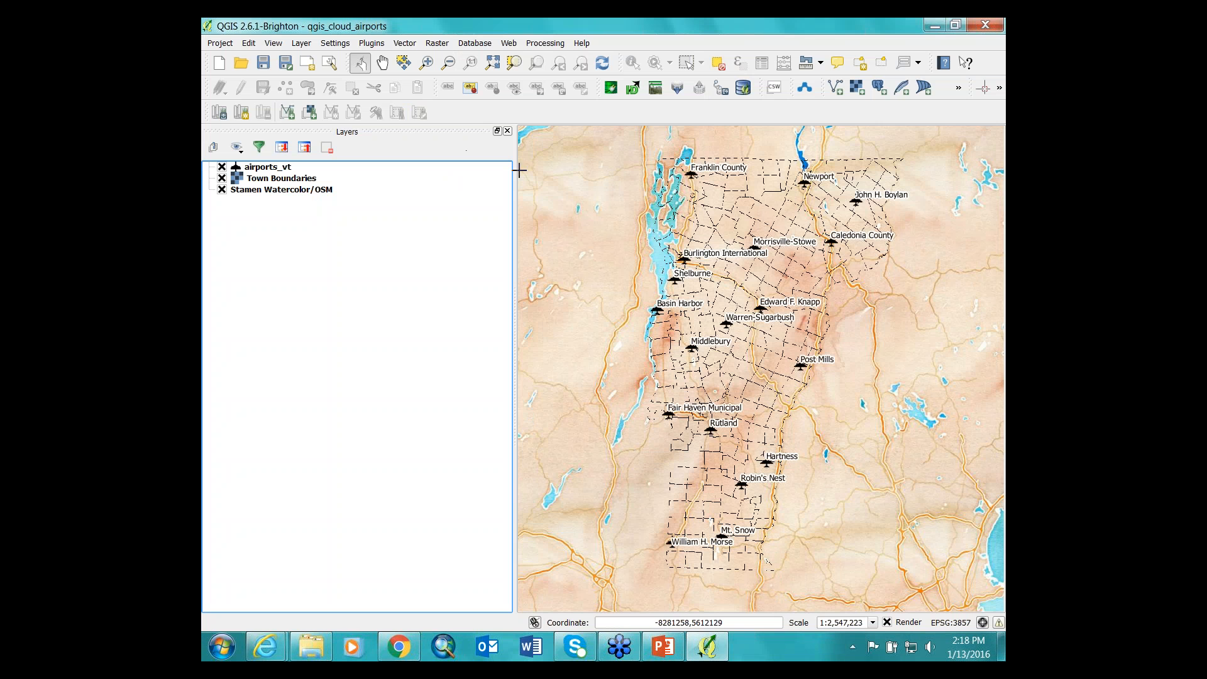
Publish the map from the QGIS Cloud panel, saving the project when prompted.
left_click(371, 42)
mouse_move(377, 104)
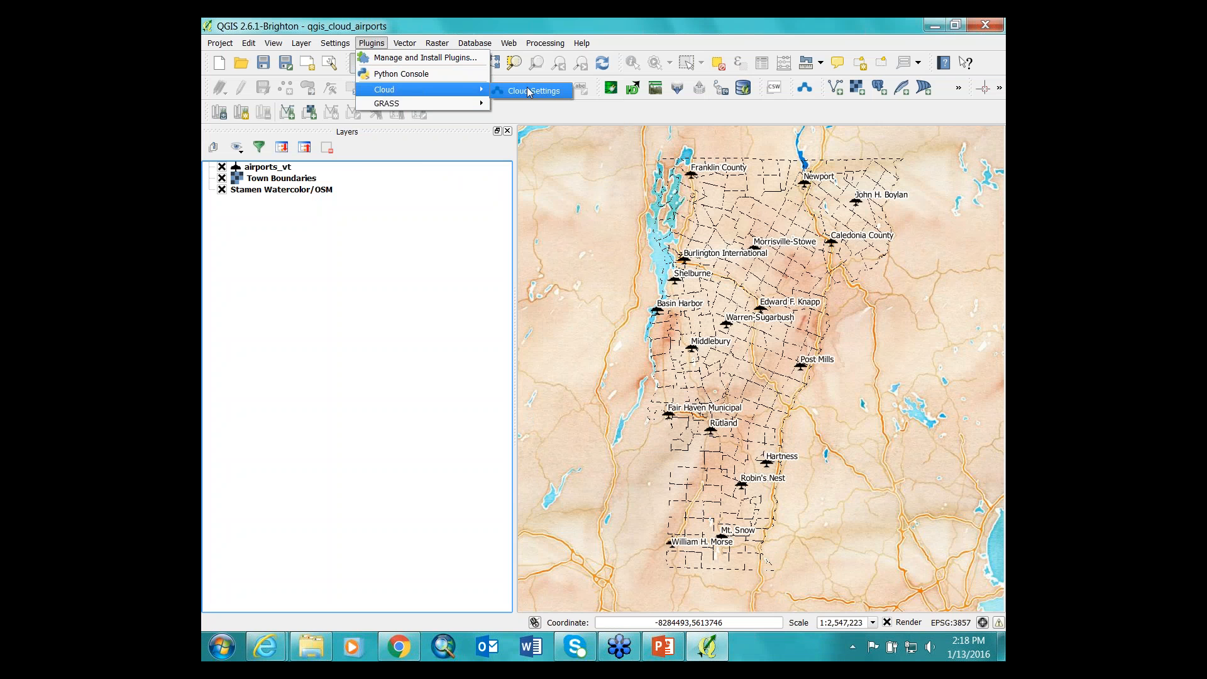
left_click(531, 90)
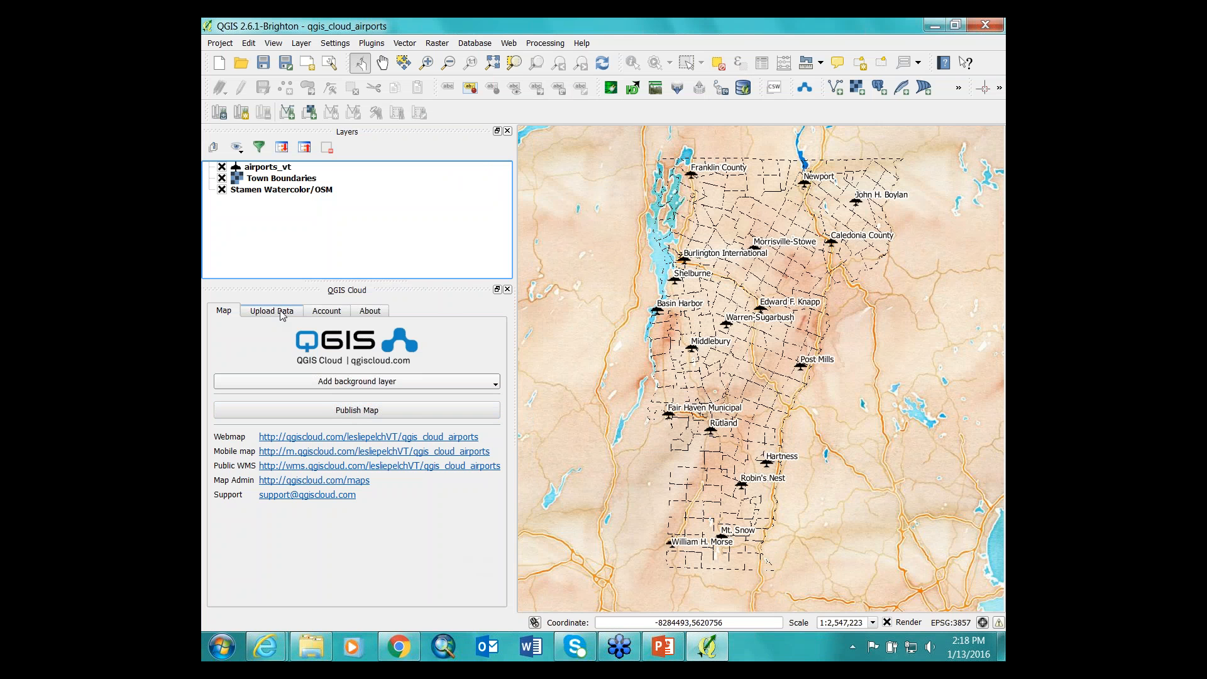
left_click(325, 413)
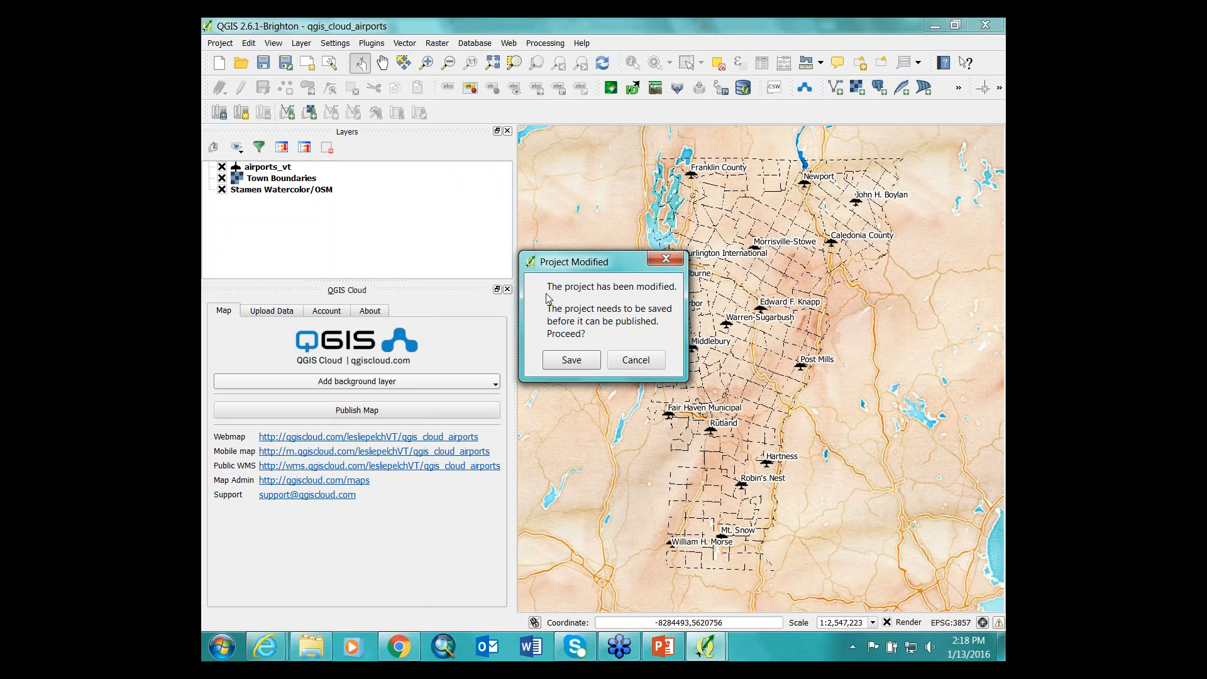
left_click(578, 363)
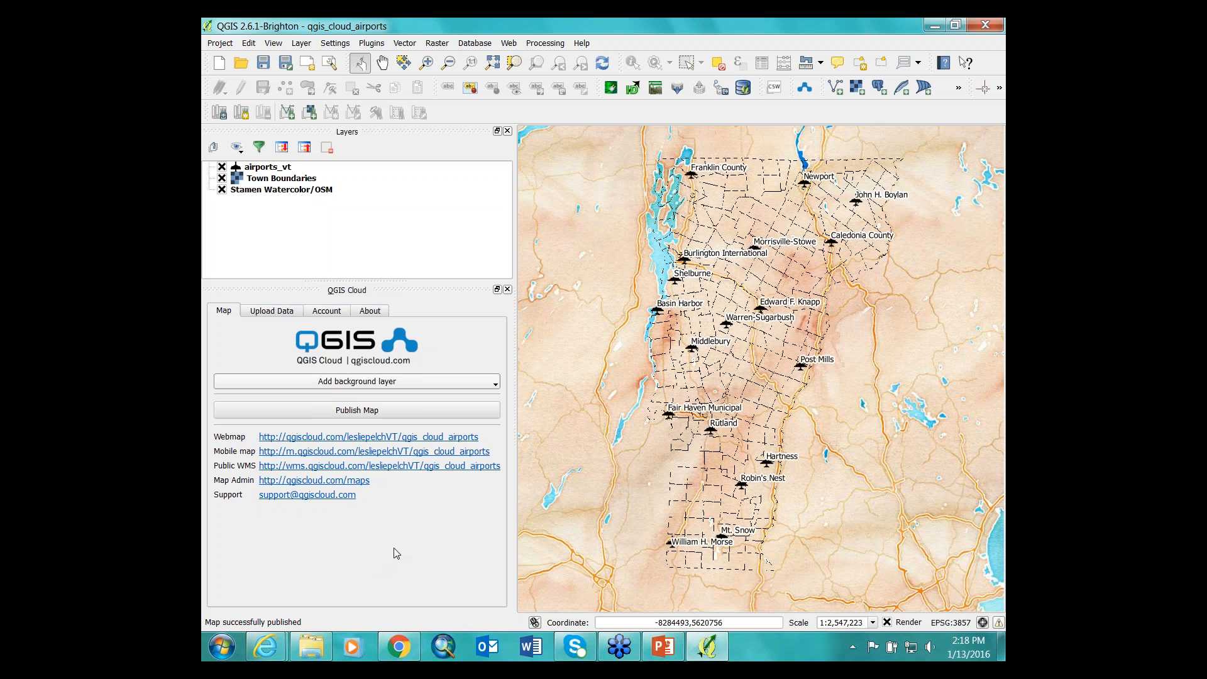
Open the published airports web map in the browser.
left_click(298, 439)
mouse_move(265, 647)
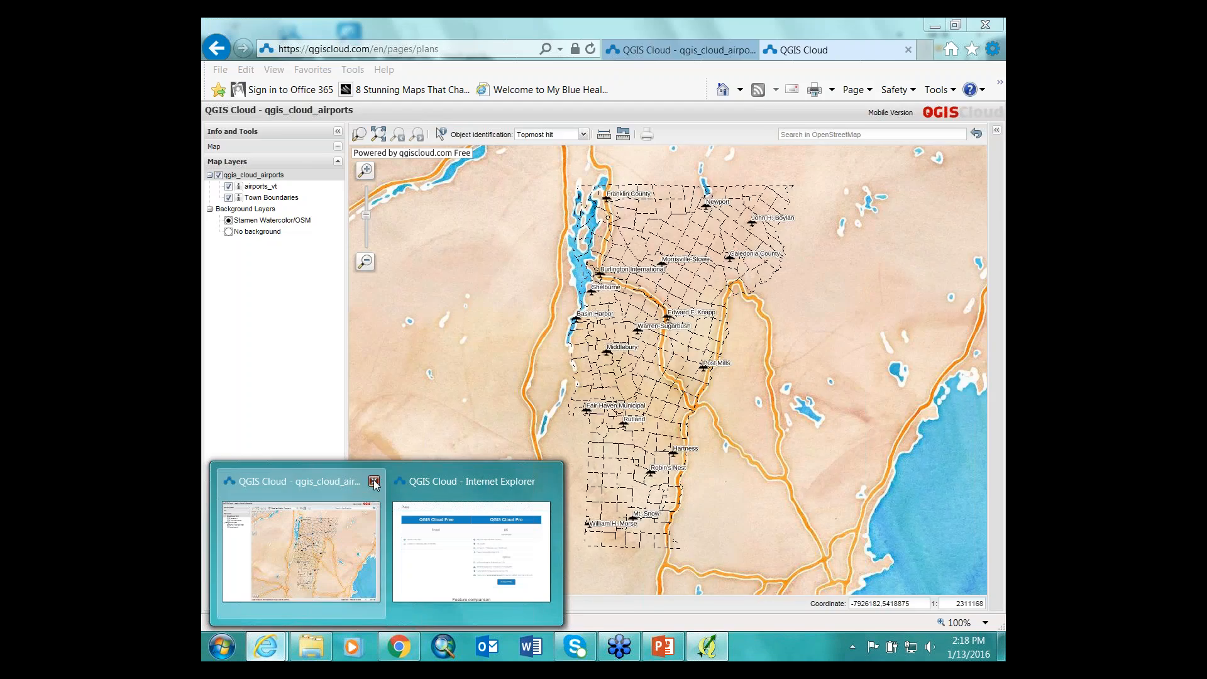
left_click(373, 480)
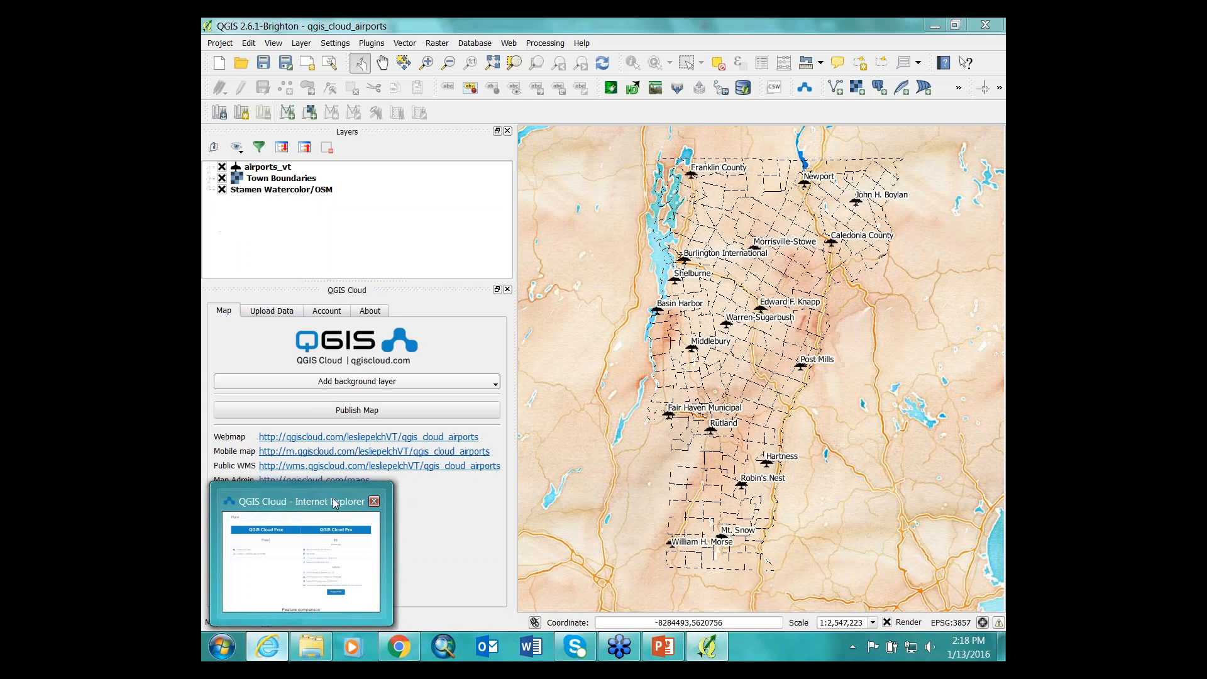
left_click(373, 551)
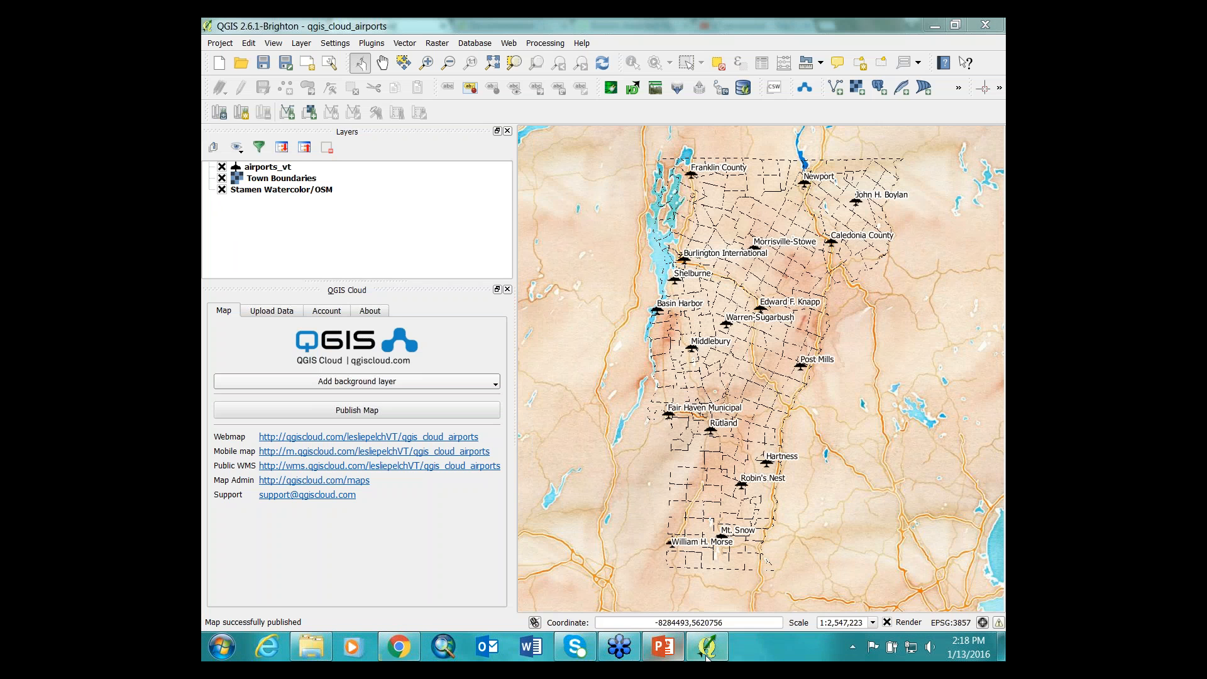
In the web map's print settings, choose the airports layout at 1:50'000 and 300 dpi.
left_click(292, 440)
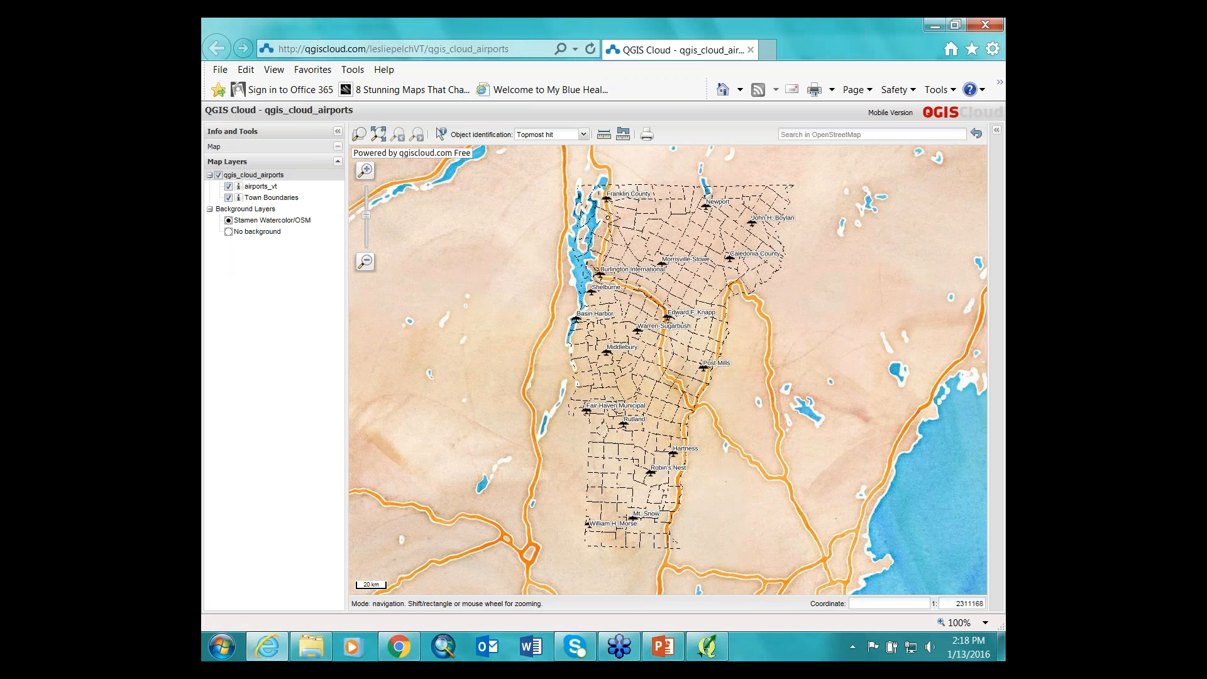
left_click(647, 136)
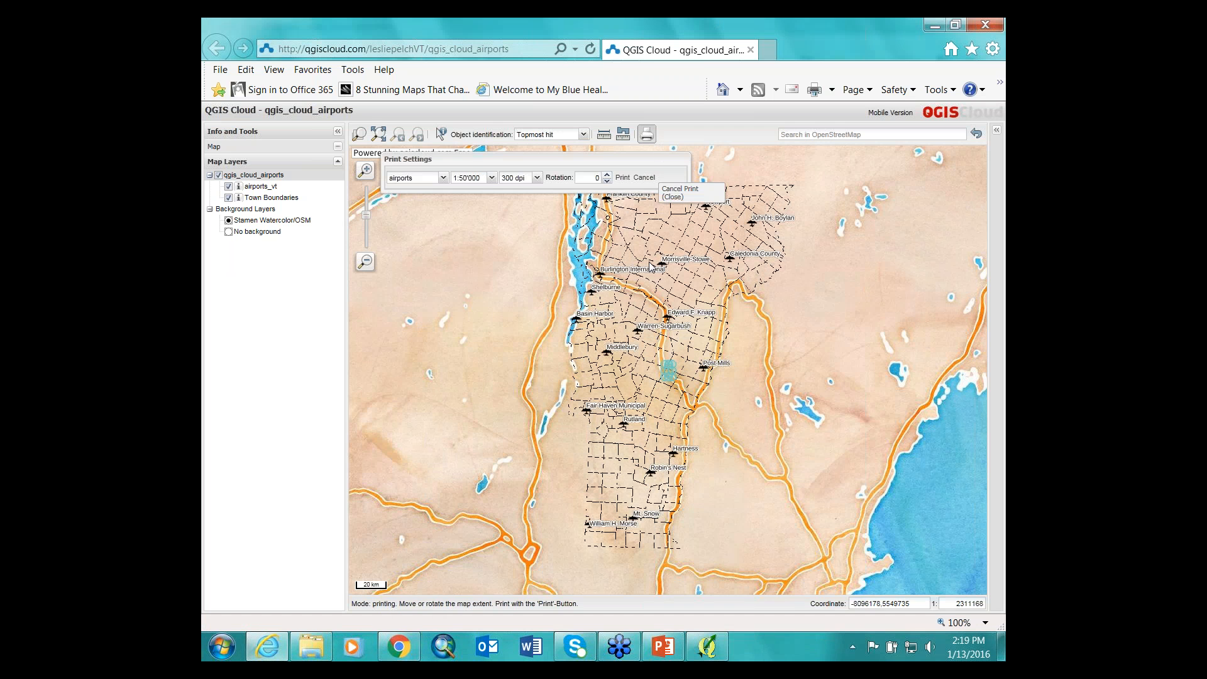
left_click(492, 178)
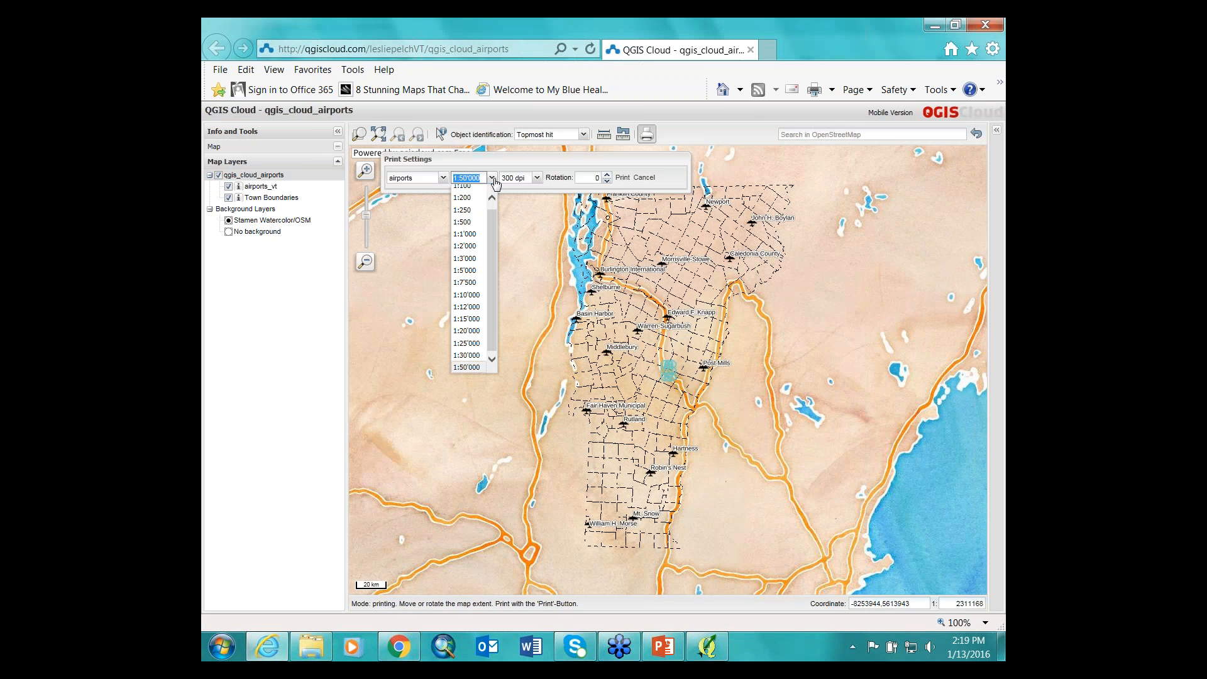
left_click_drag(491, 290, 490, 189)
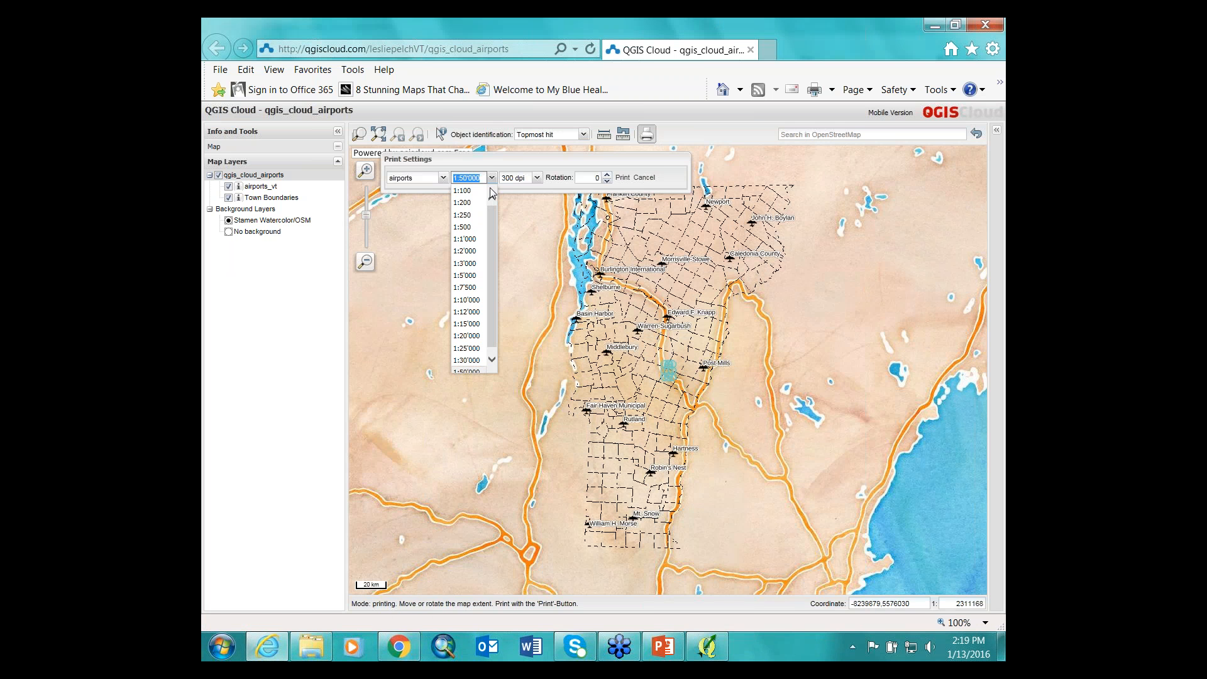
left_click_drag(493, 315, 494, 329)
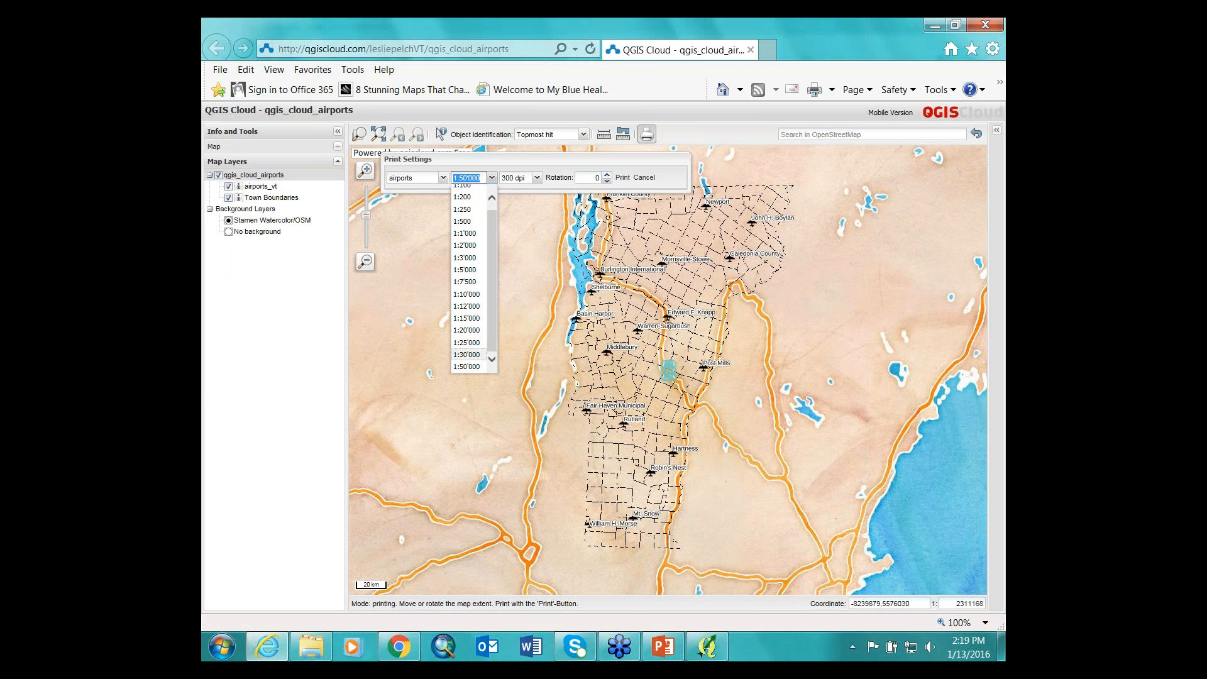
left_click(444, 178)
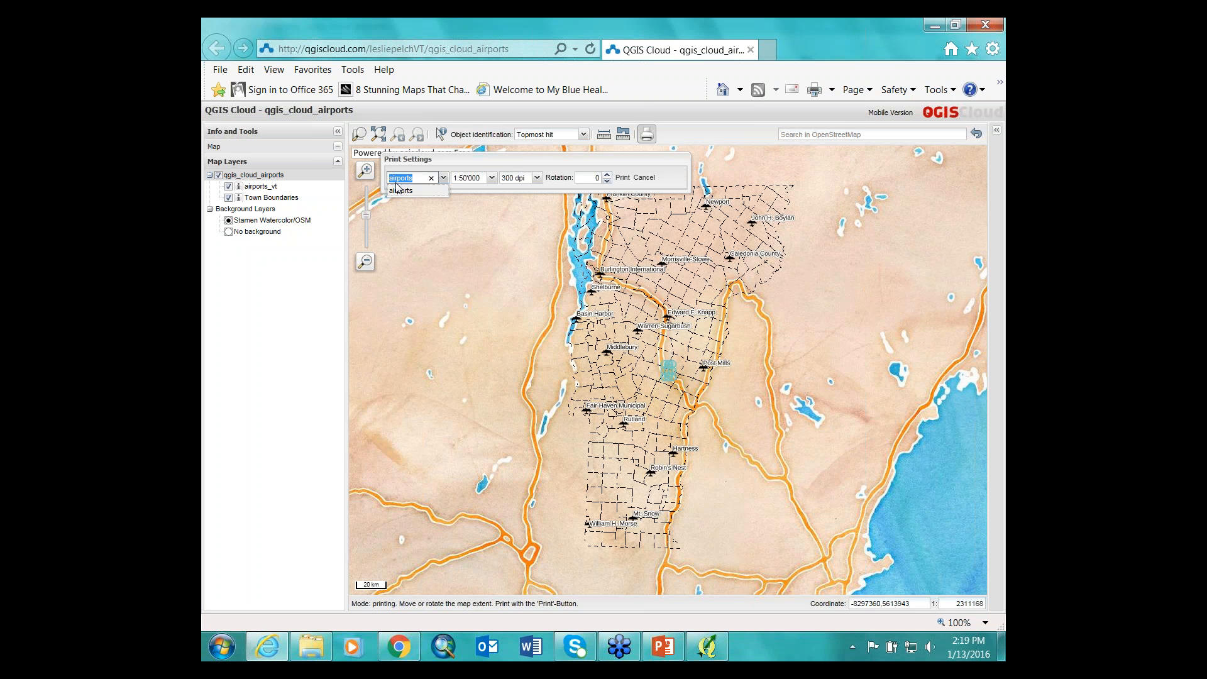
left_click(443, 177)
Print the airports map to PDF, scroll through the preview, then close it.
left_click(622, 179)
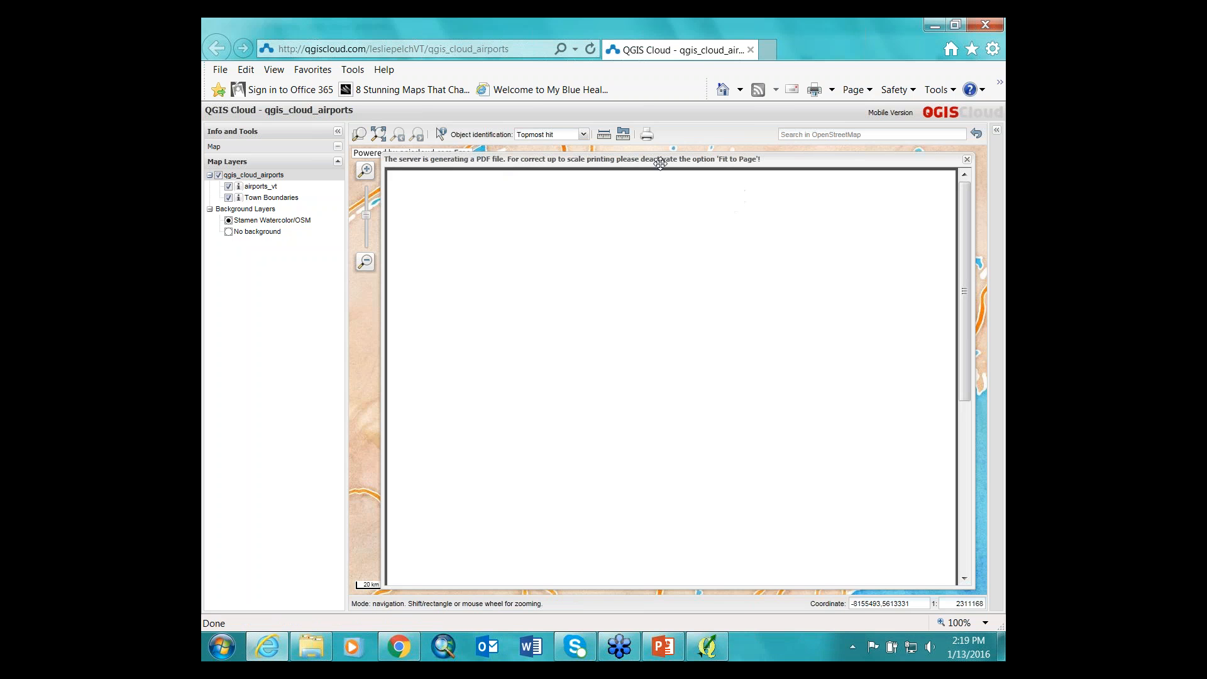
mouse_move(868, 183)
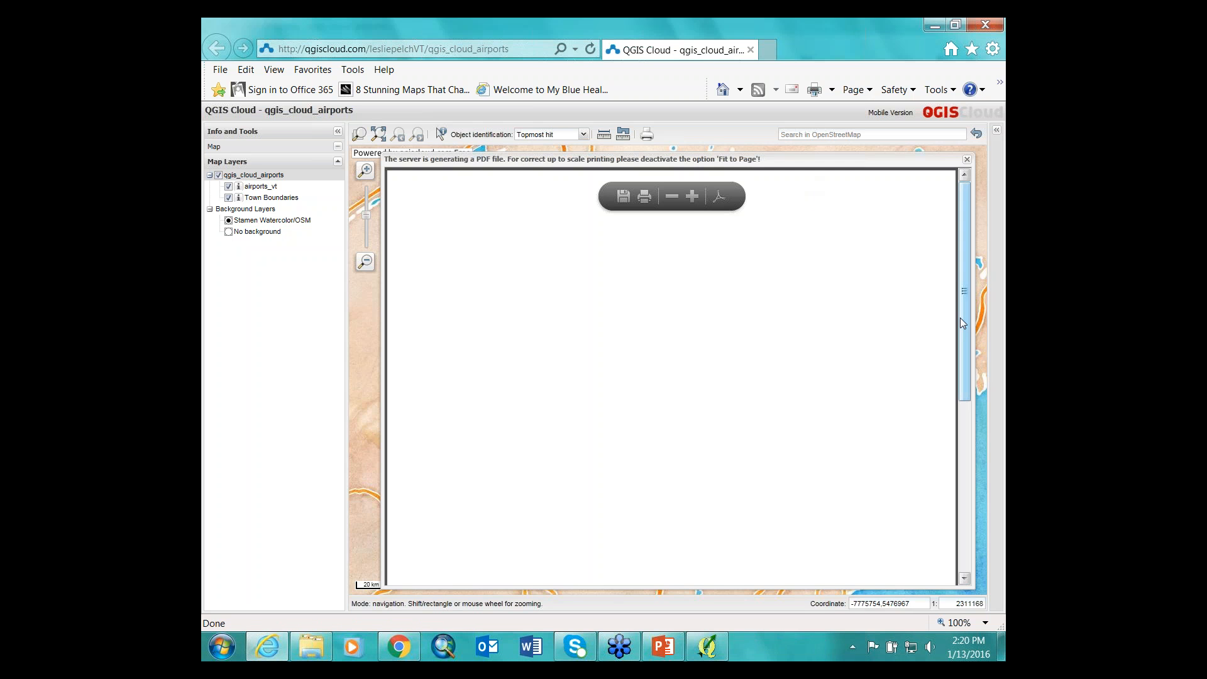
mouse_move(963, 318)
left_mouse_down()
mouse_move(967, 527)
mouse_move(983, 323)
left_mouse_up()
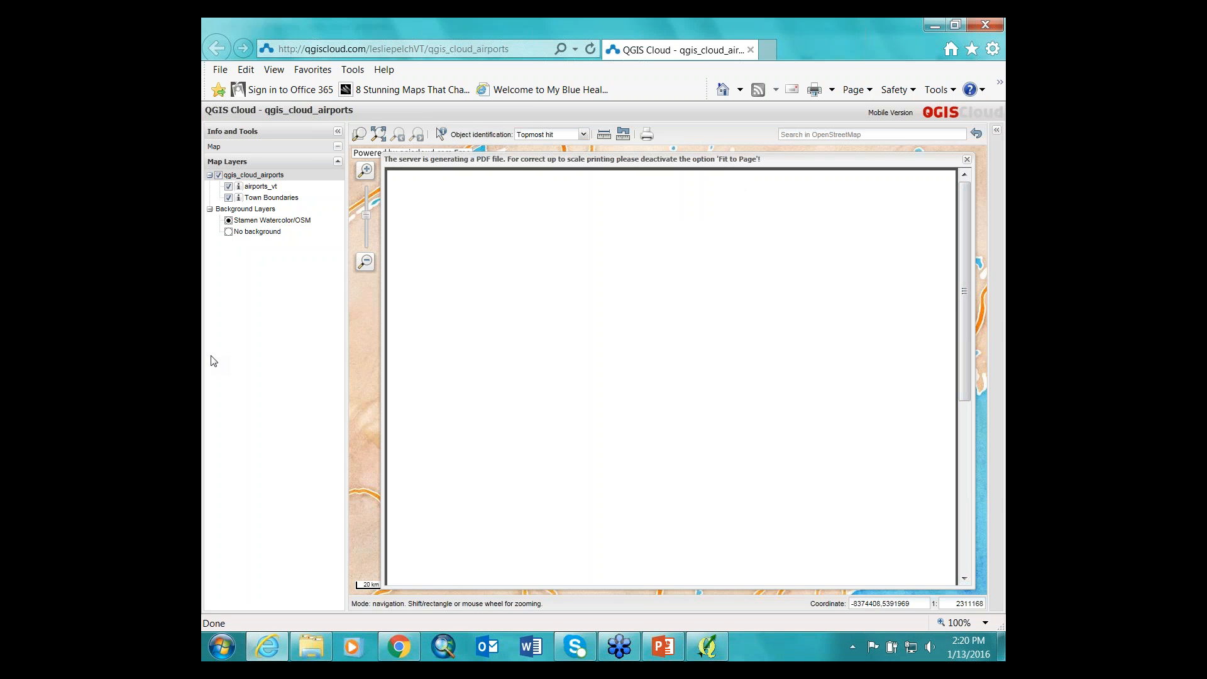
left_click(967, 160)
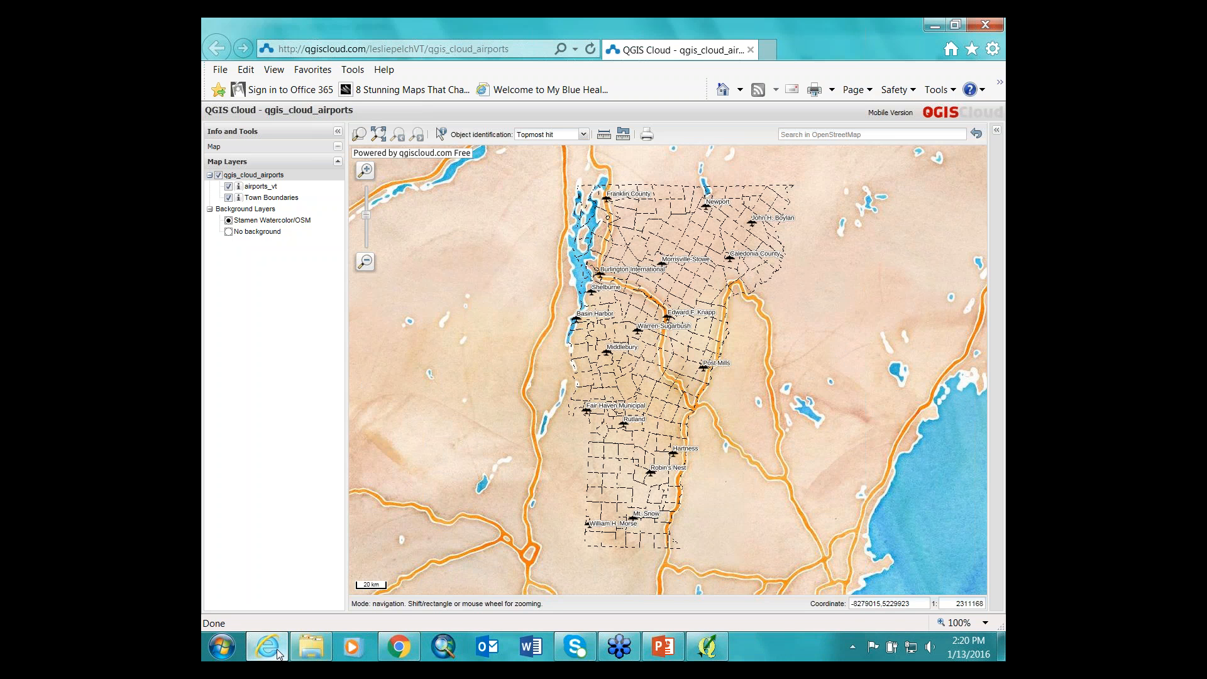
Switch from the web map browser window back to the QGIS desktop project.
mouse_move(276, 657)
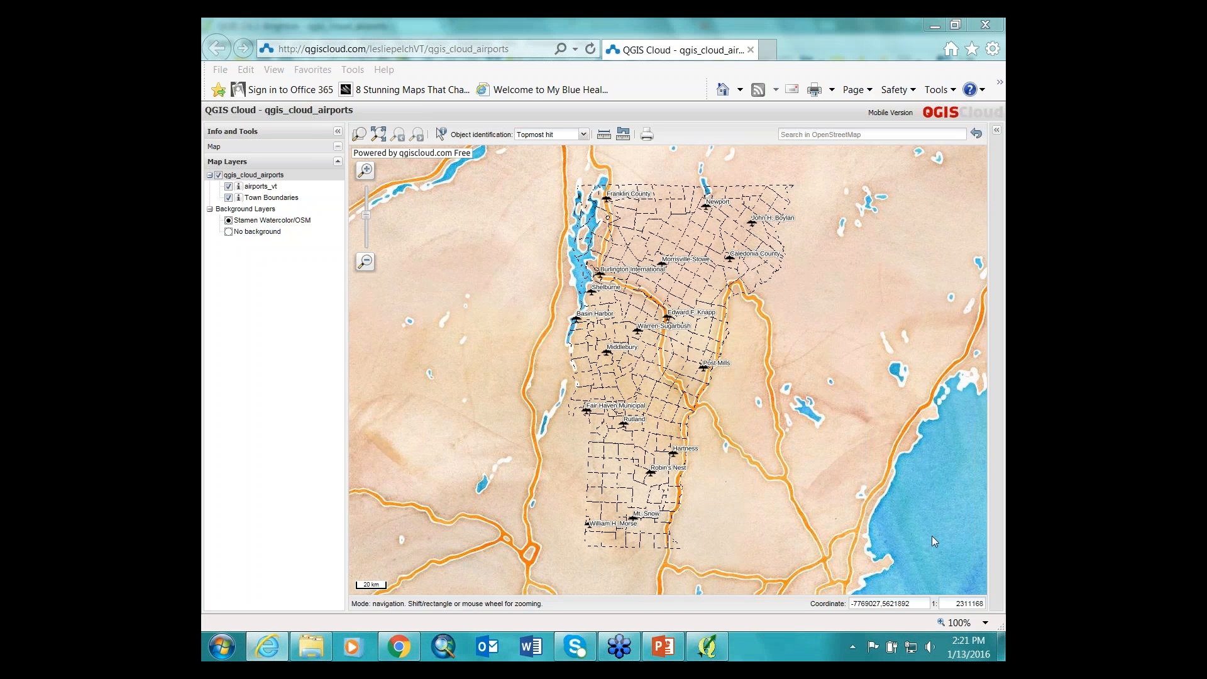
left_click(845, 500)
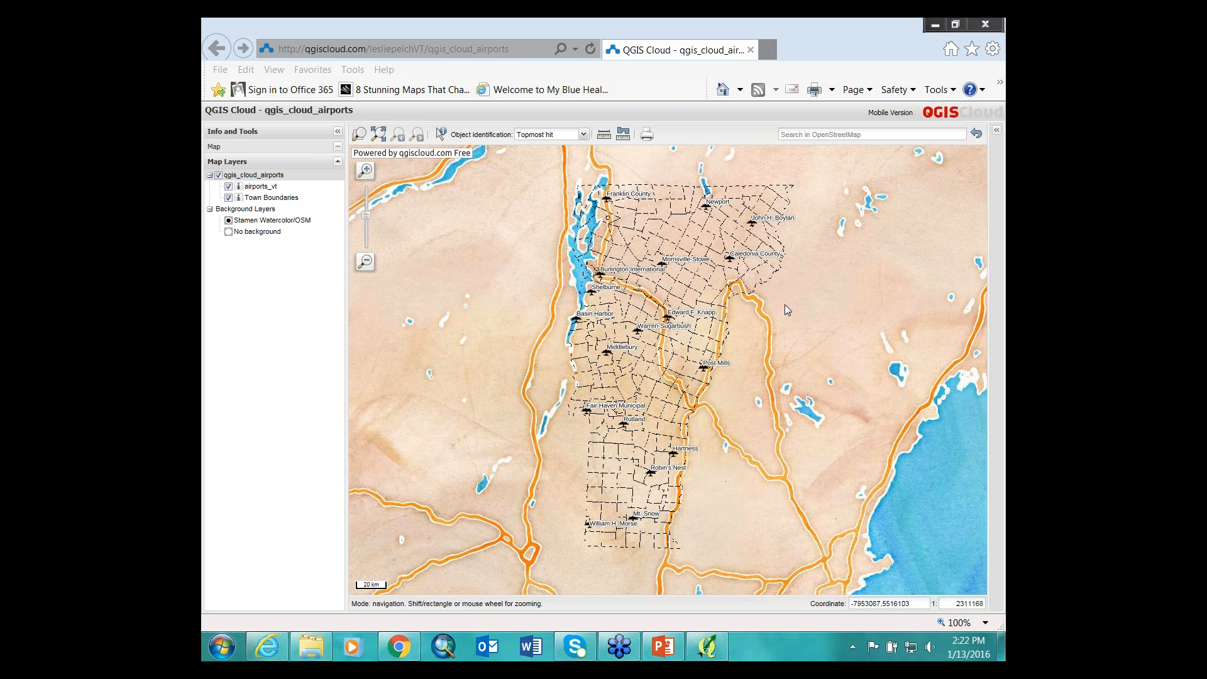
left_click(706, 646)
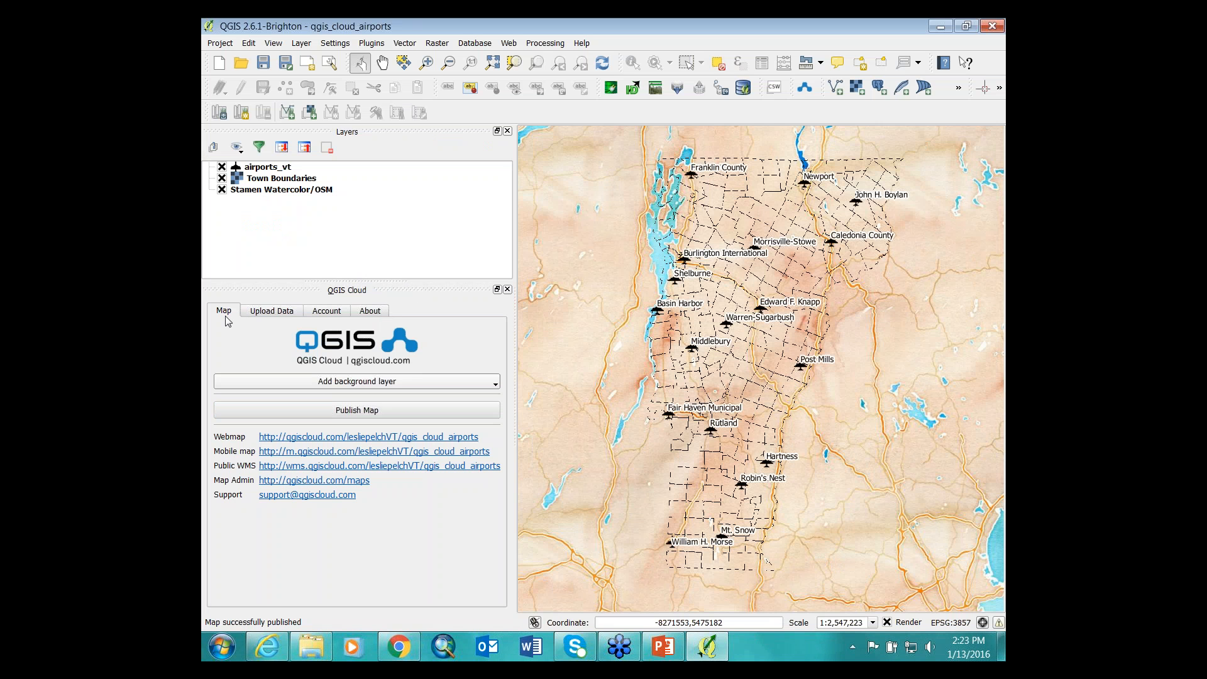
Browse the QGIS Cloud panel's Upload Data, Account and About pages, then return to the web map.
left_click(272, 313)
left_click(327, 312)
left_click(370, 312)
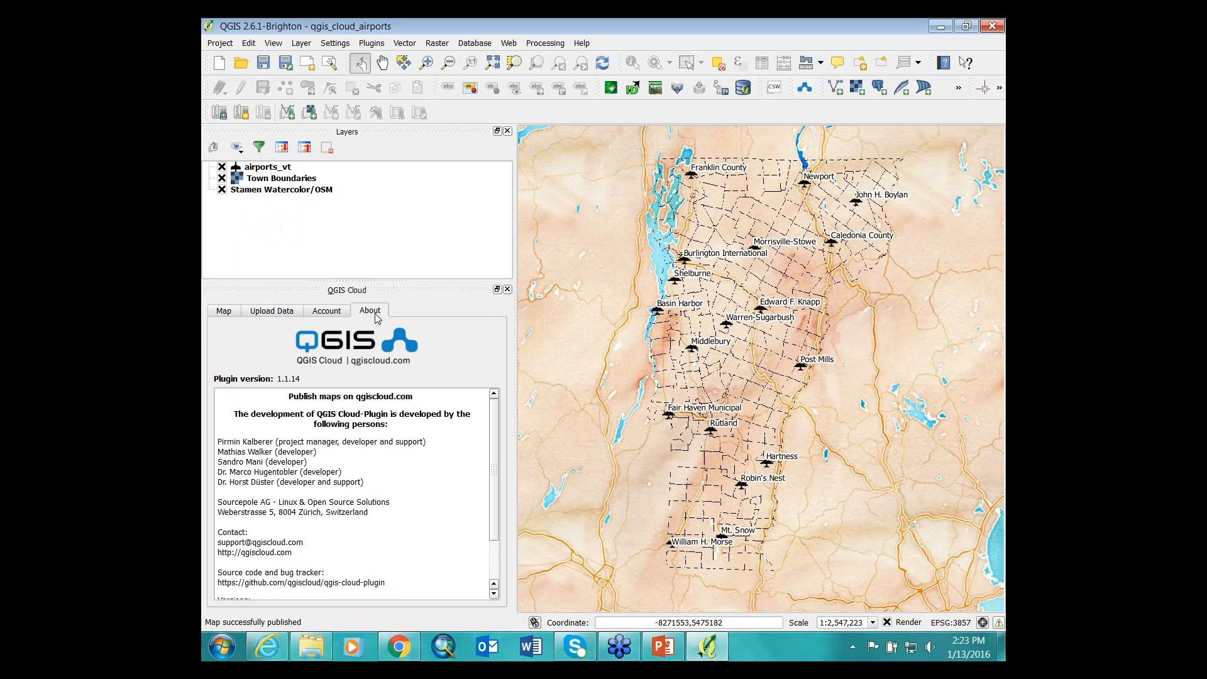
left_click(224, 312)
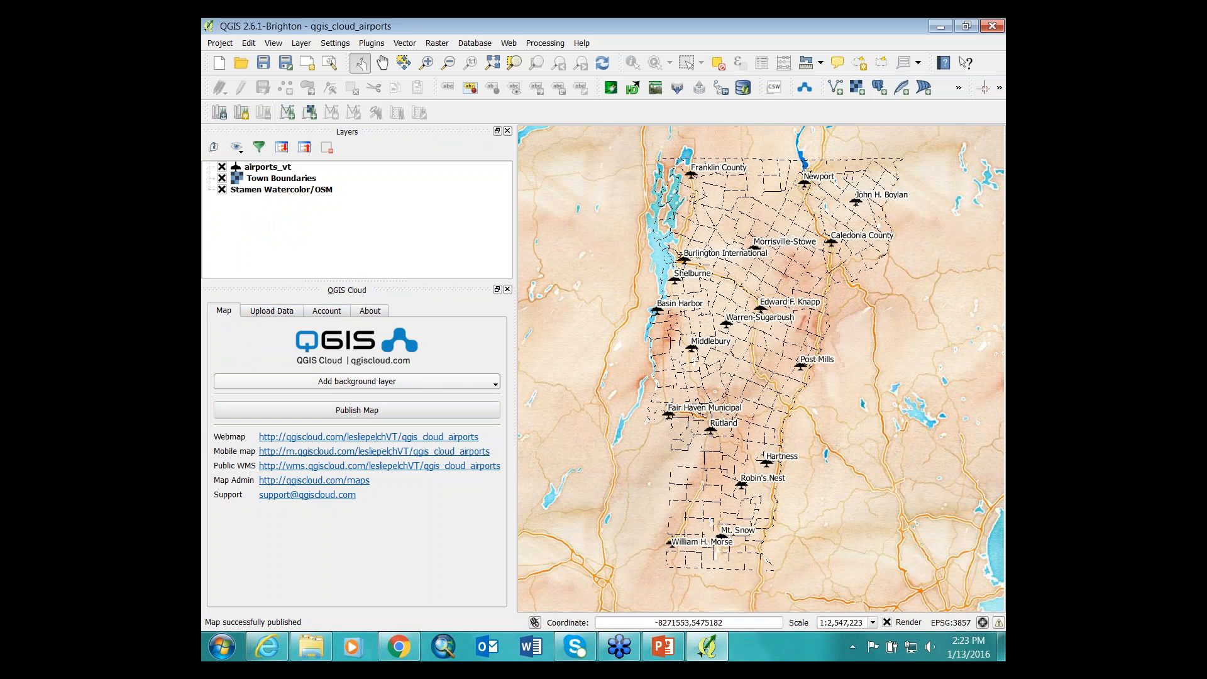
left_click(337, 312)
left_click(233, 315)
mouse_move(271, 652)
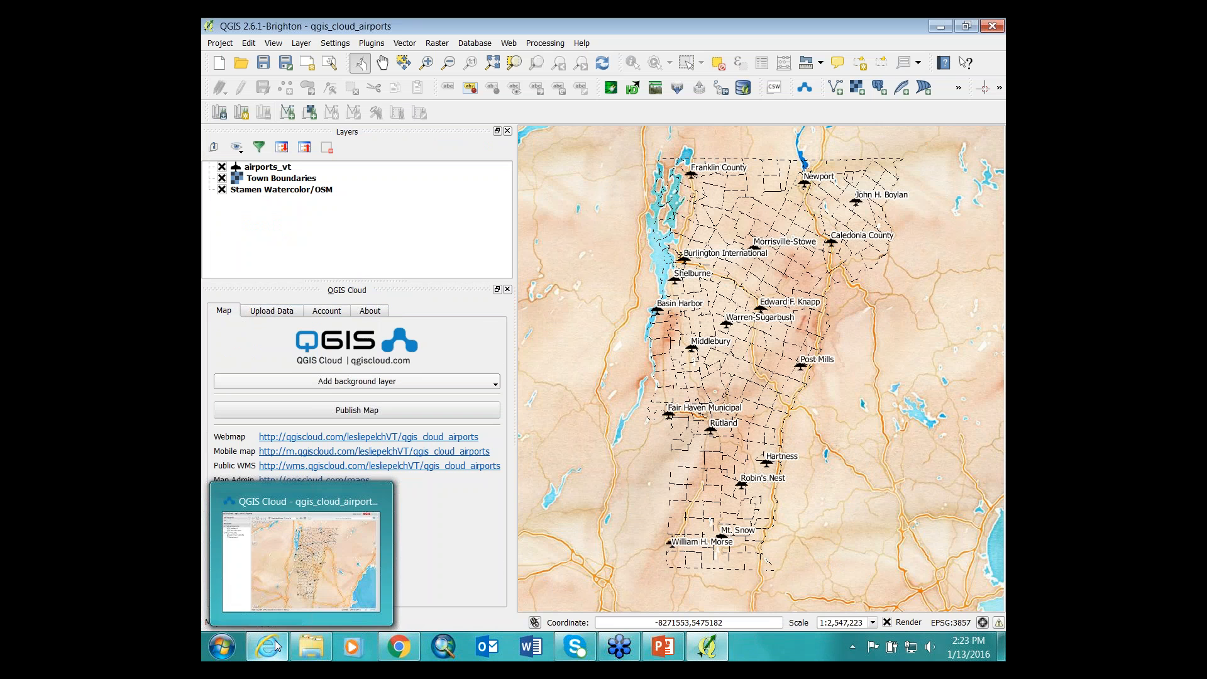
left_click(284, 605)
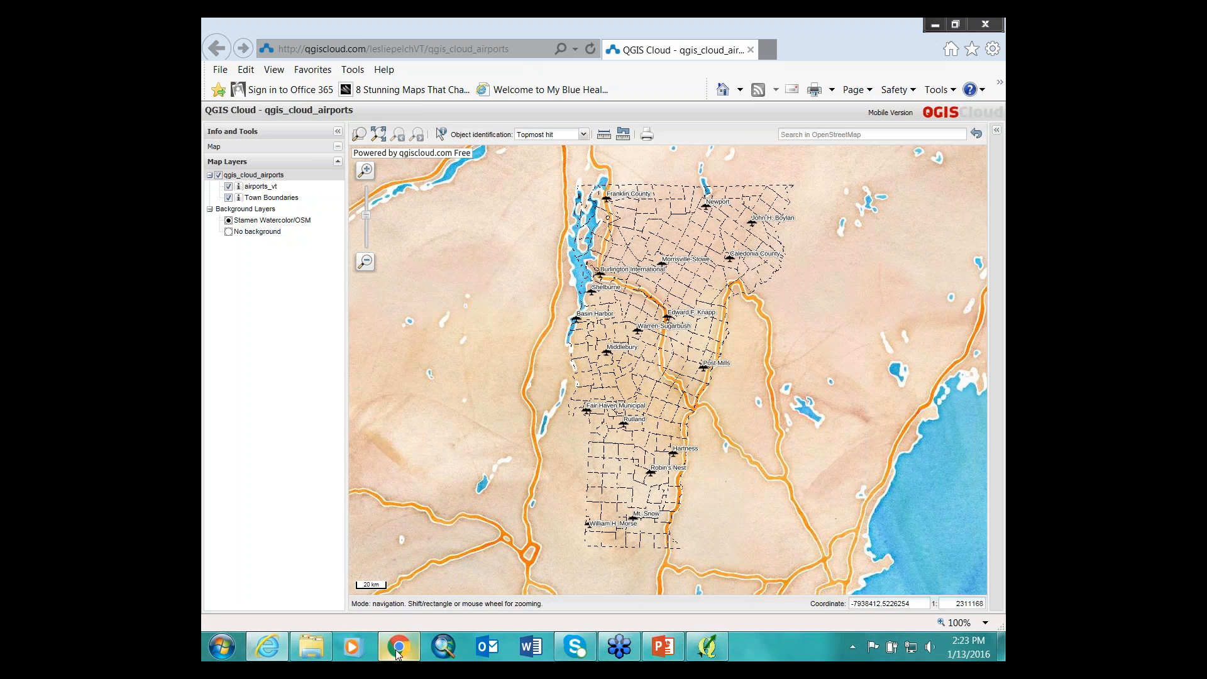
In Chrome, reload qgiscloud.com, go to Home, then open the Maps tab.
mouse_move(398, 648)
left_click(405, 559)
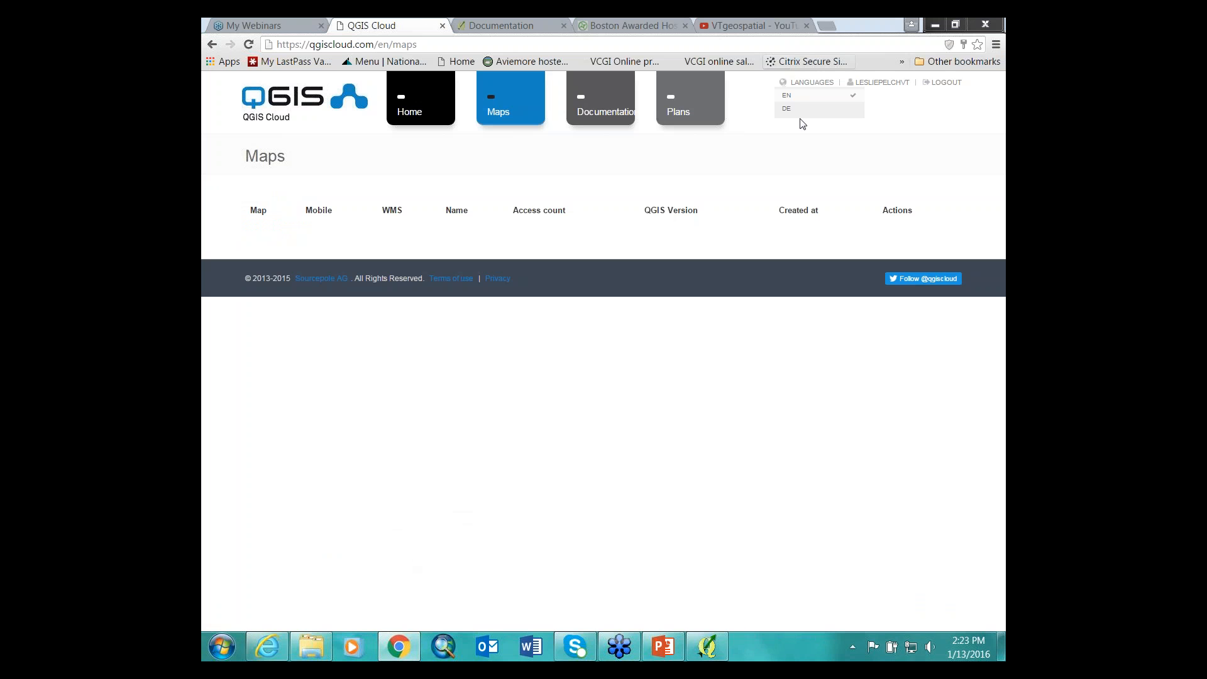
left_click(827, 26)
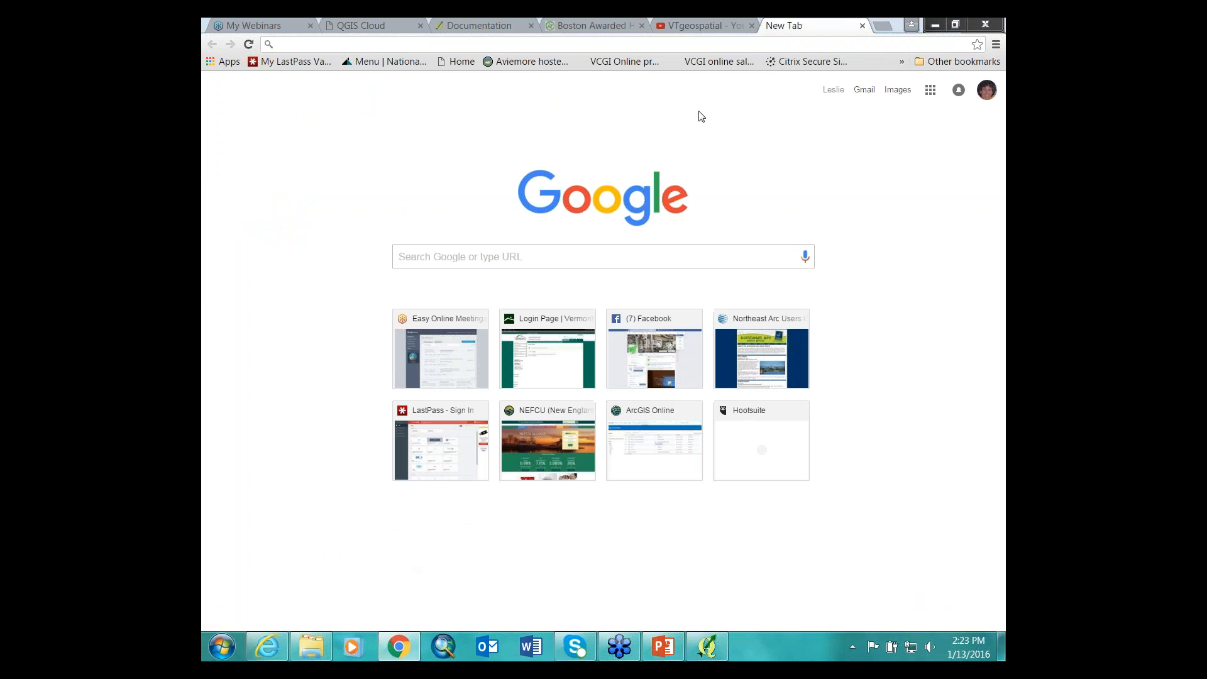
left_click(402, 25)
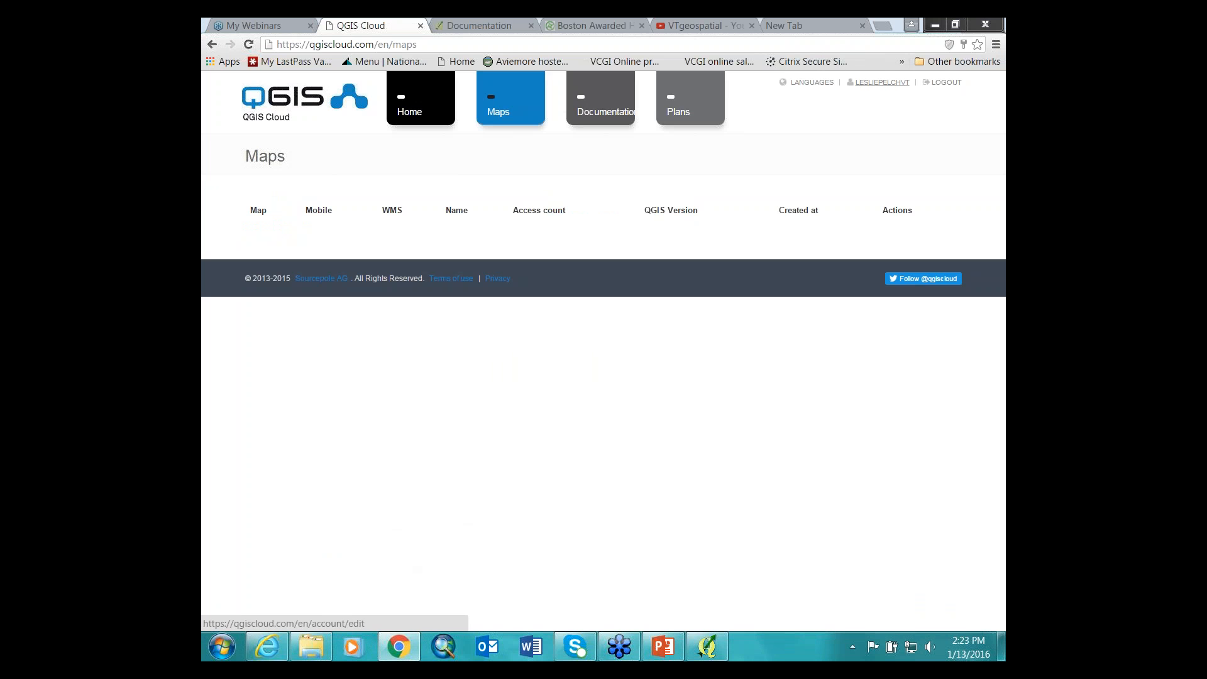
left_click(249, 44)
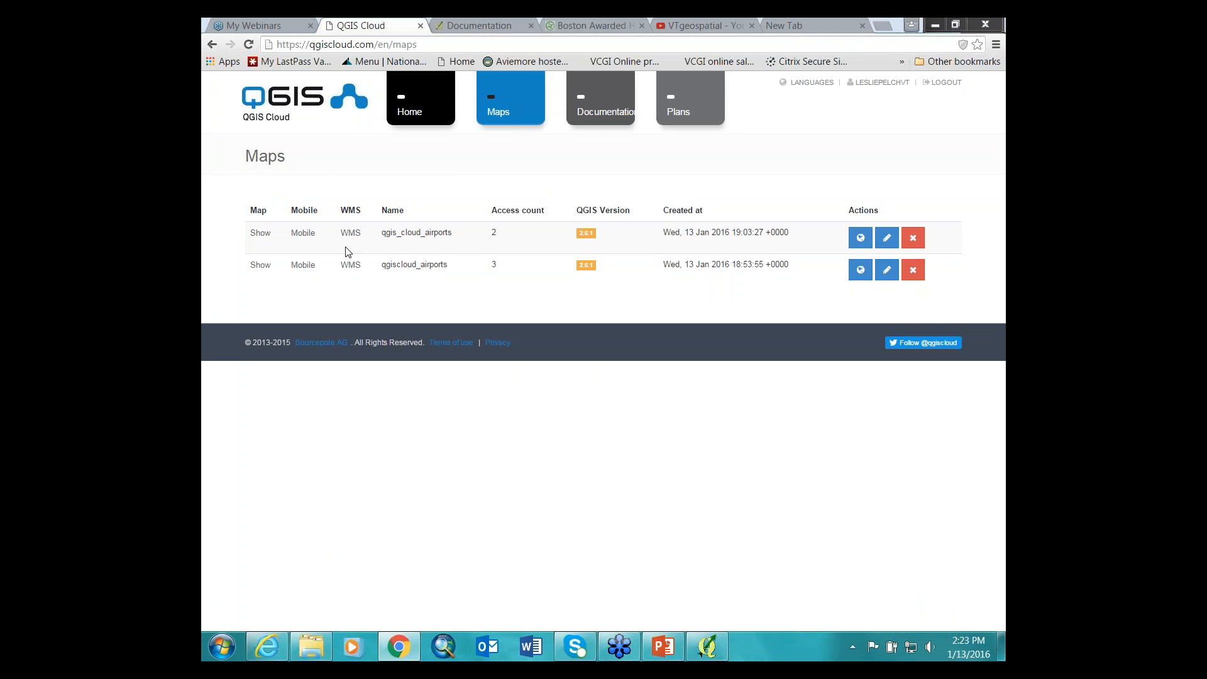
left_click(350, 33)
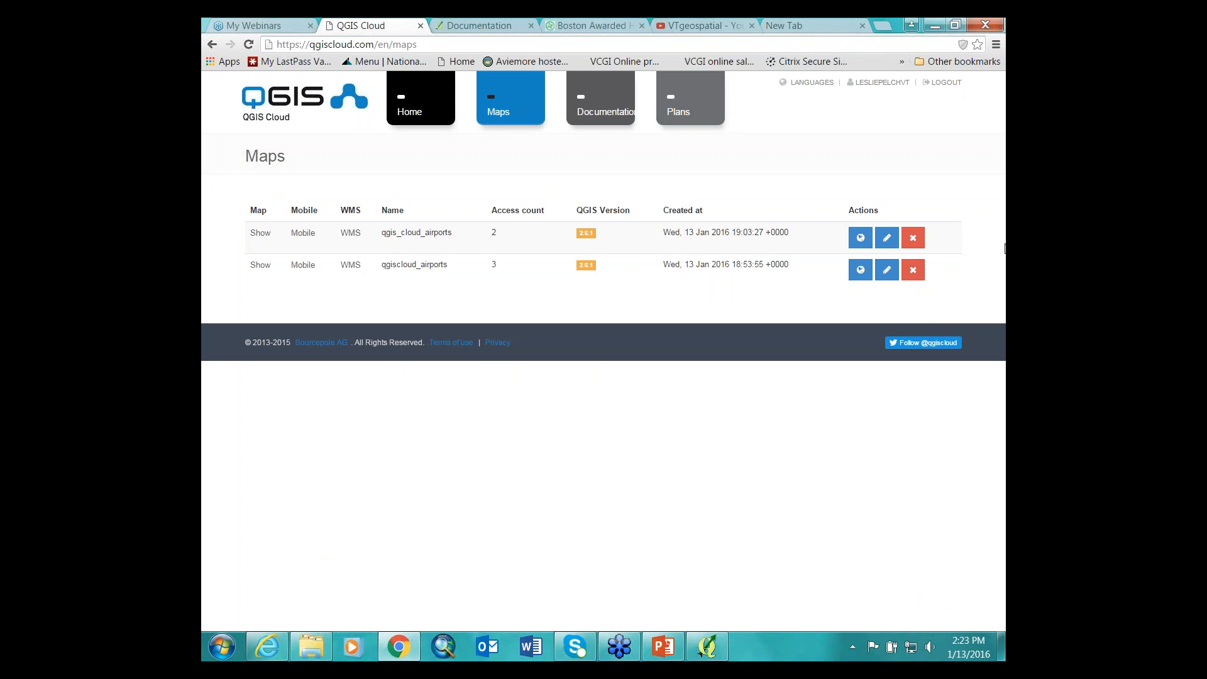
left_click(419, 117)
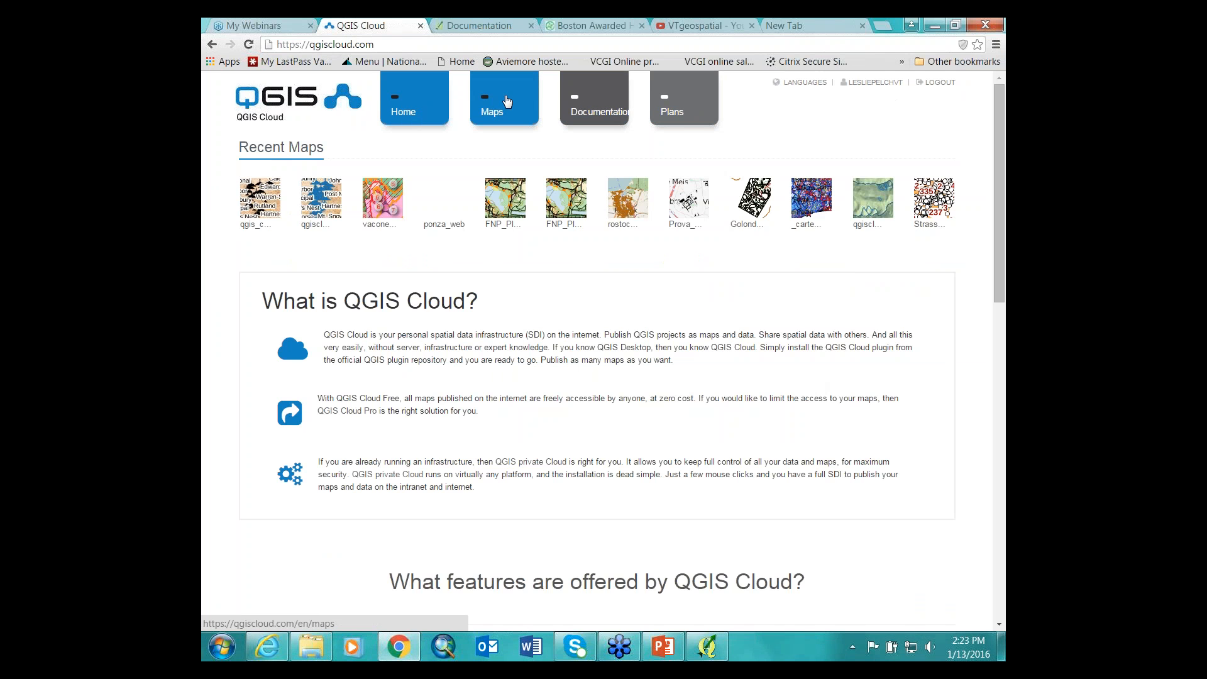
left_click(507, 100)
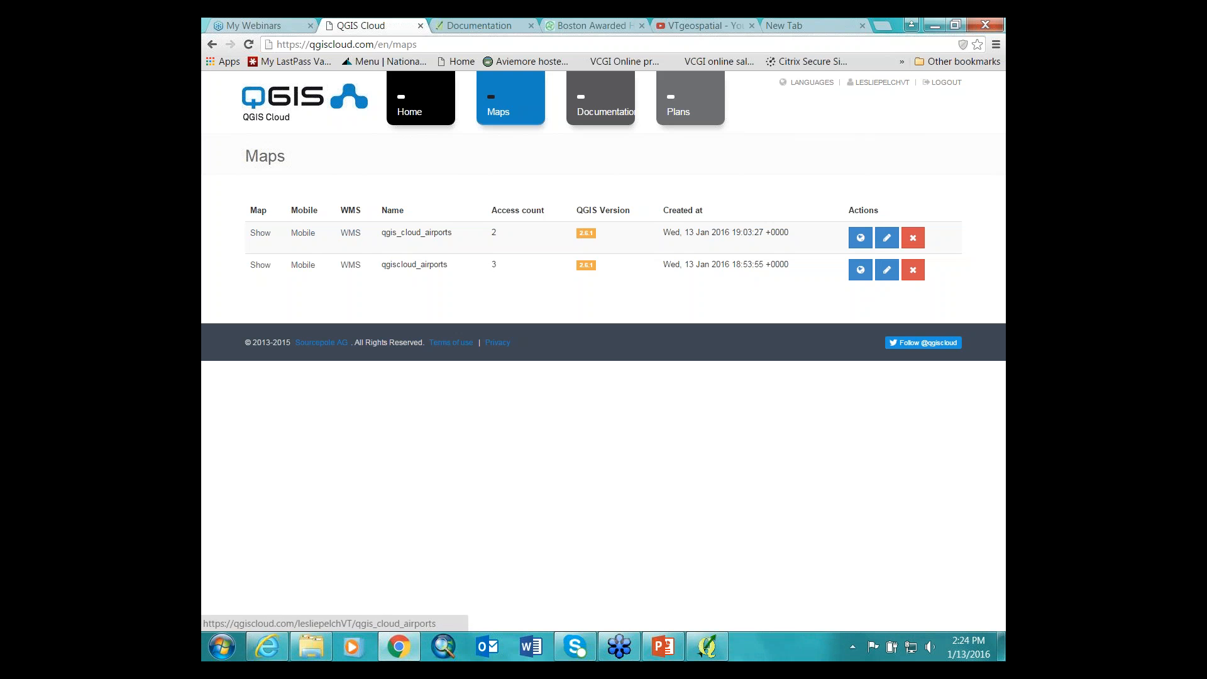
Copy the qgis_cloud_airports Show link address and download its QGIS project file.
right_click(257, 237)
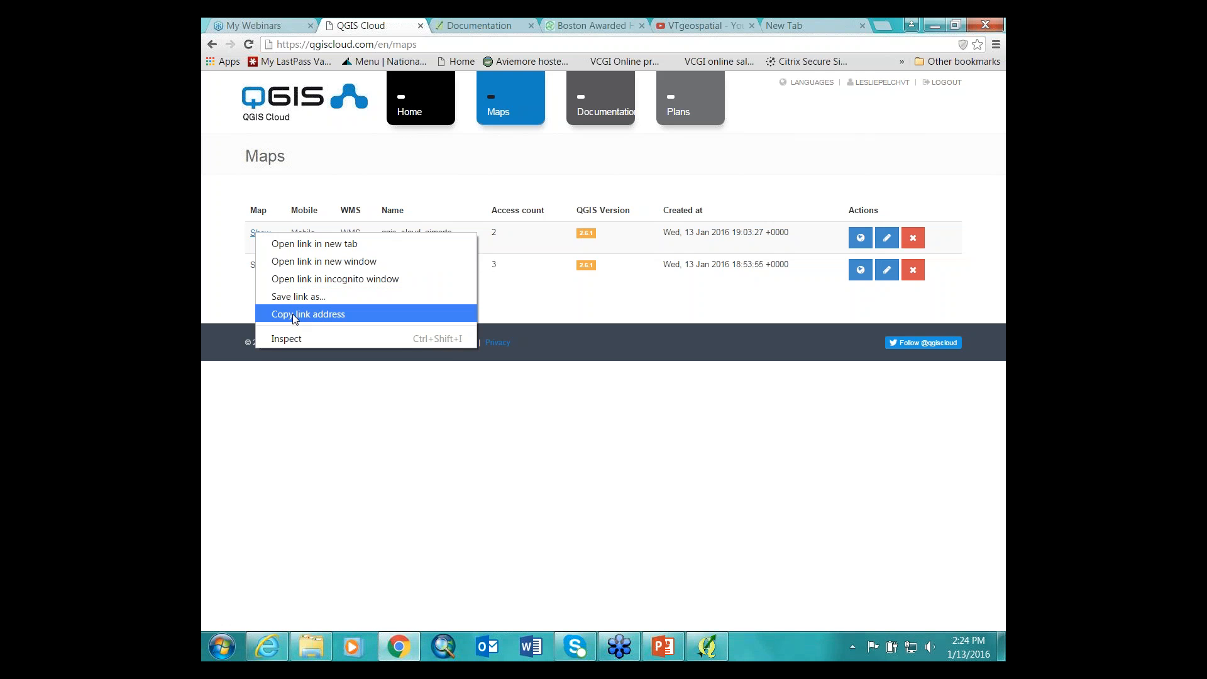
left_click(418, 190)
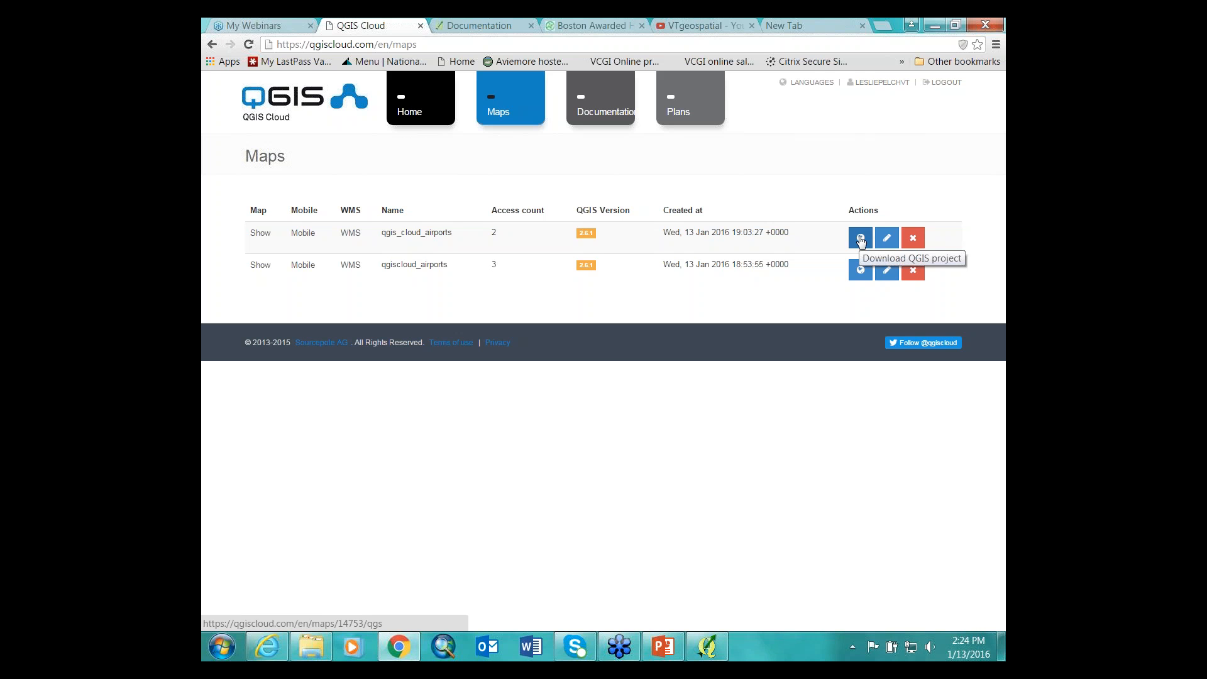
left_click(860, 239)
left_click(860, 239)
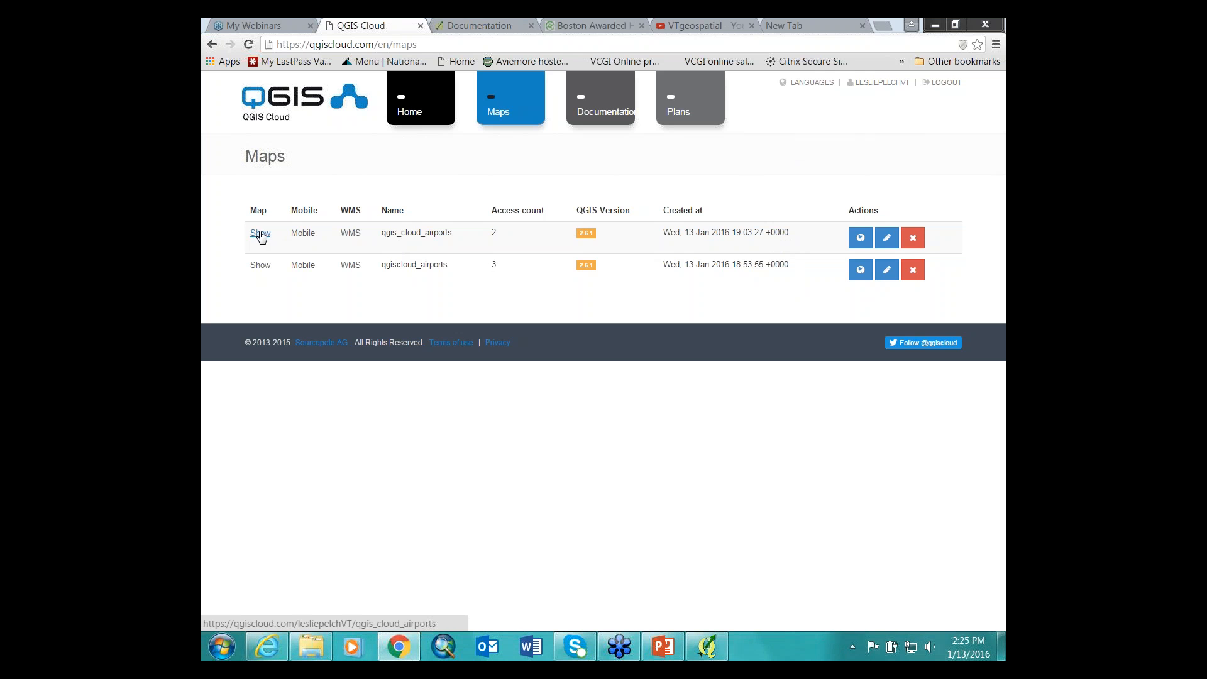
Launch the qgis_cloud_airports map from its Maps page row in the QGIS web client.
left_click(261, 234)
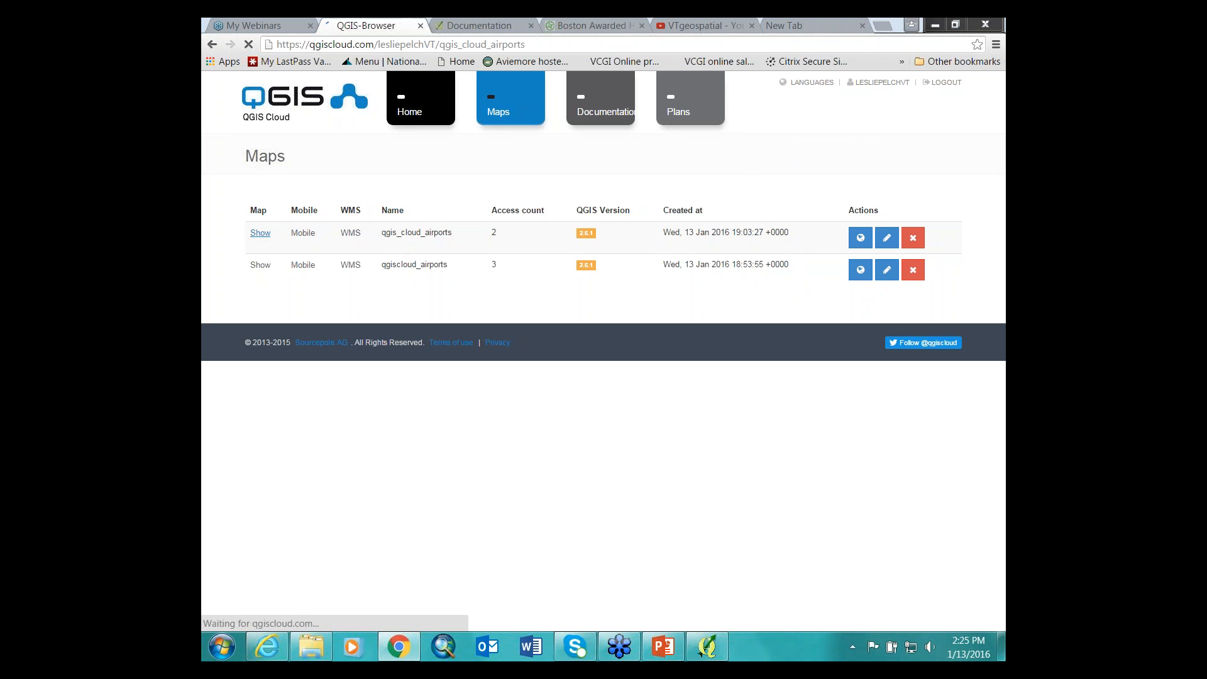